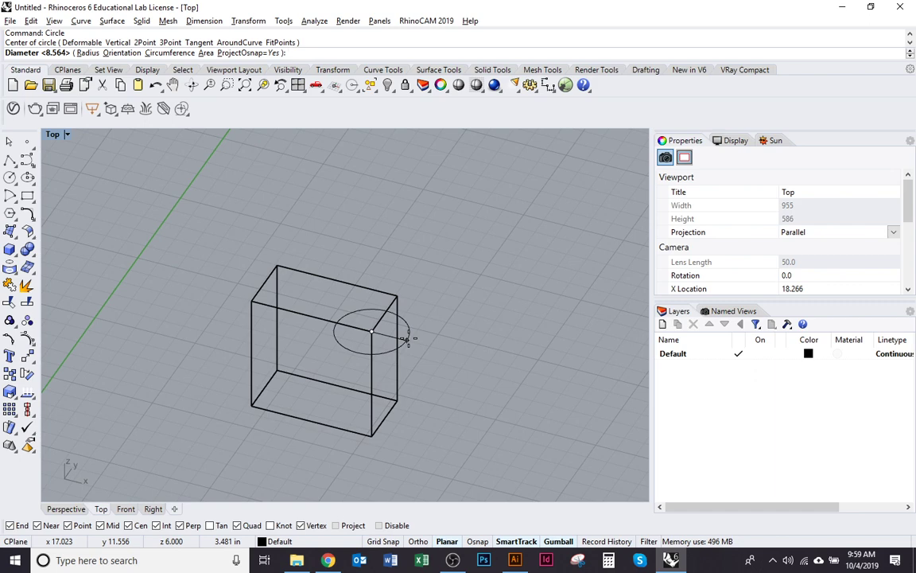
Draw a circle centred on the box's front-right top corner and copy it straight down to the corresponding bottom corner.
{"action": "left_click", "coordinate": [406, 340]}
{"action": "left_click", "coordinate": [393, 351]}
{"action": "left_click_drag", "start_coordinate": [426, 387], "coordinate": [515, 374]}
{"action": "scroll", "coordinate": [514, 372], "scroll_direction": "up", "scroll_amount": 4}
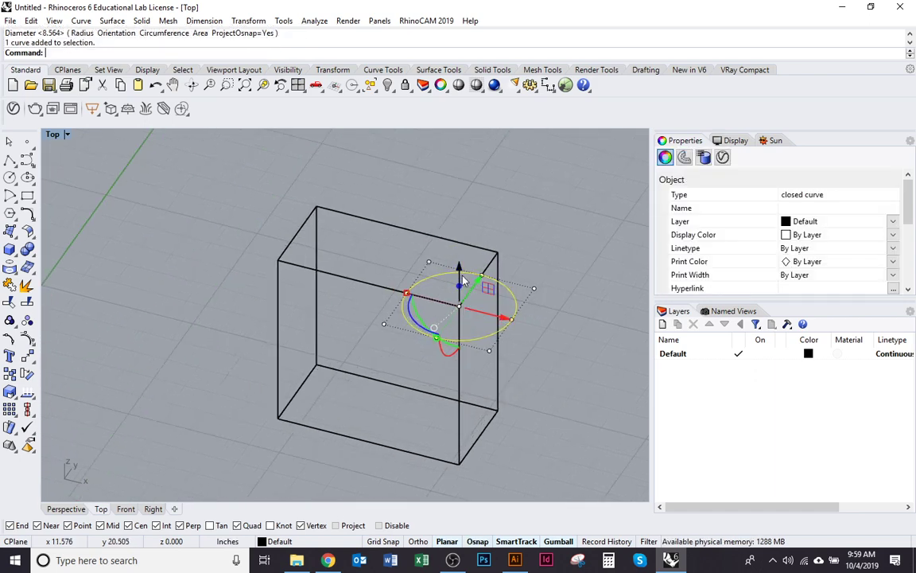
{"action": "left_click_drag", "start_coordinate": [463, 280], "coordinate": [444, 414]}
{"action": "type", "text": "M"}
{"action": "key", "text": "Return"}
{"action": "type", "text": "v"}
{"action": "key", "text": "Return"}
{"action": "left_click", "coordinate": [505, 418]}
{"action": "left_click", "coordinate": [453, 420]}
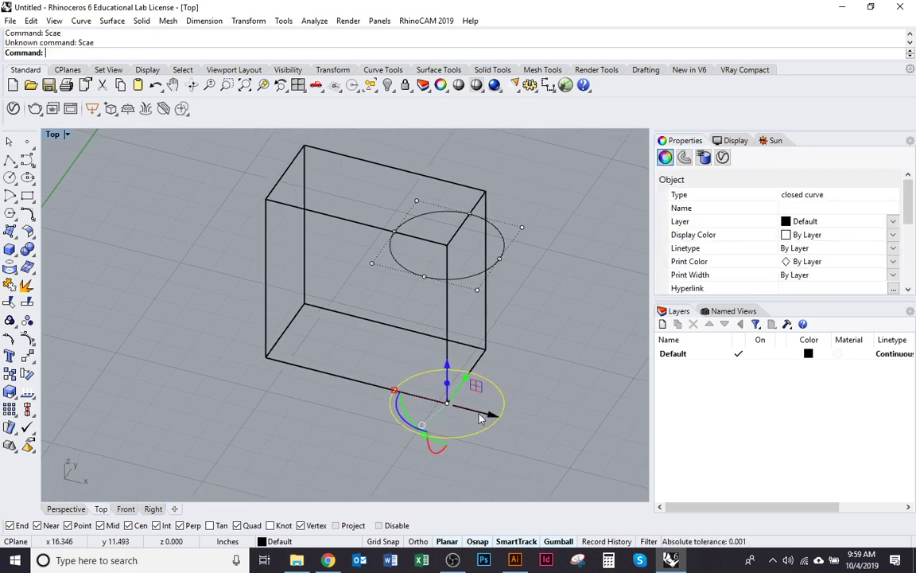
Scale the bottom circle down about the box corner and shift it slightly along the X axis.
{"action": "type", "text": "Scale"}
{"action": "key", "text": "Return"}
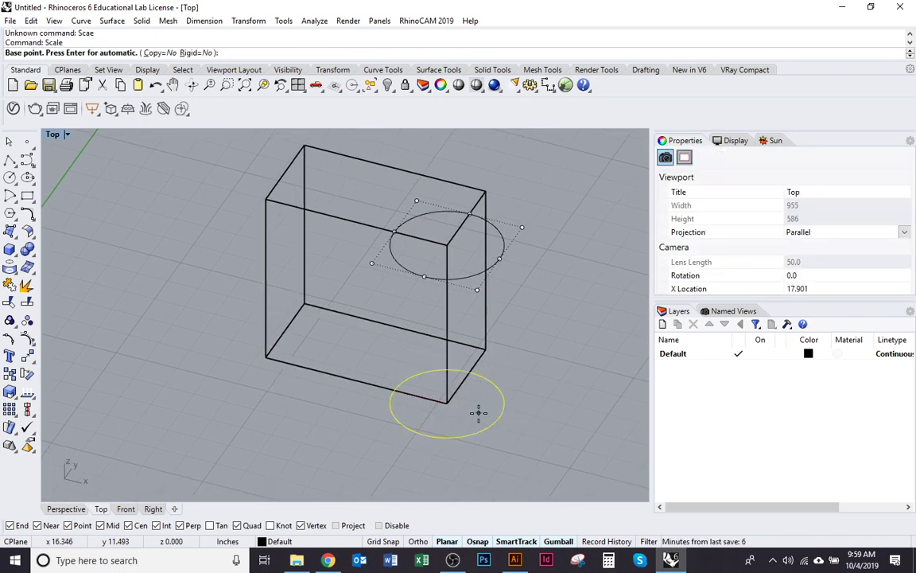
{"action": "left_click", "coordinate": [447, 403]}
{"action": "left_click", "coordinate": [525, 464]}
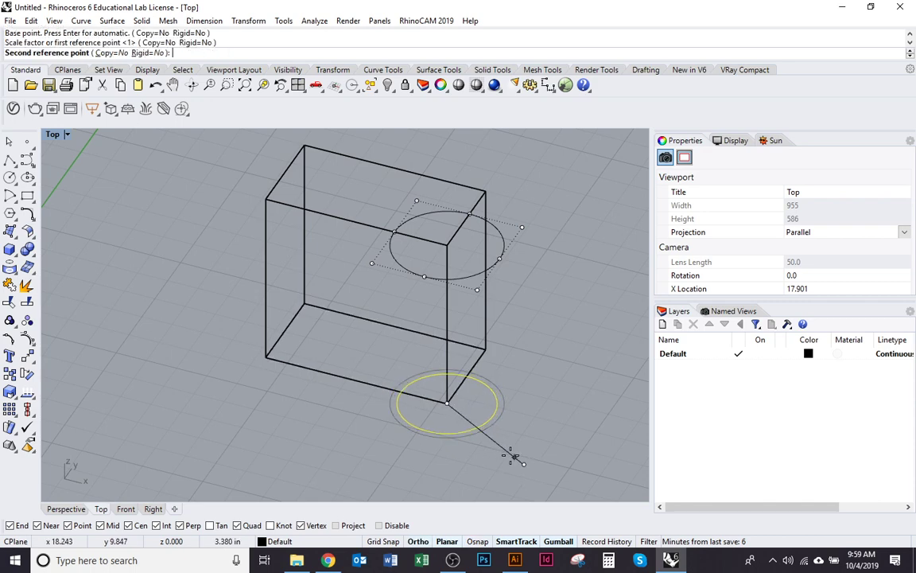
{"action": "left_click", "coordinate": [498, 459]}
{"action": "left_click_drag", "start_coordinate": [493, 416], "coordinate": [482, 418]}
Move the larger top circle vertically down 6 in to the level of the box's base.
{"action": "left_click_drag", "start_coordinate": [467, 288], "coordinate": [466, 282]}
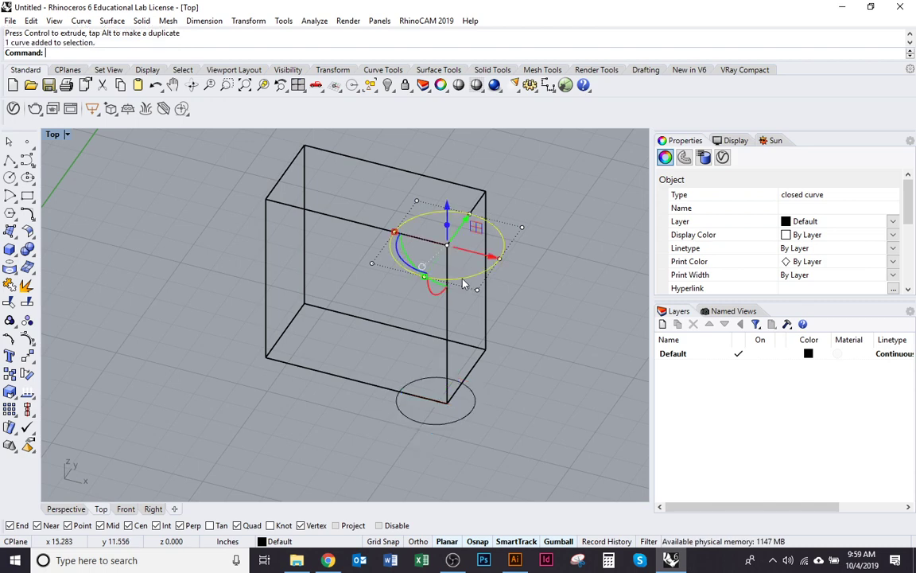
{"action": "type", "text": "m"}
{"action": "key", "text": "Return"}
{"action": "type", "text": "v"}
{"action": "key", "text": "Return"}
{"action": "left_click", "coordinate": [475, 275]}
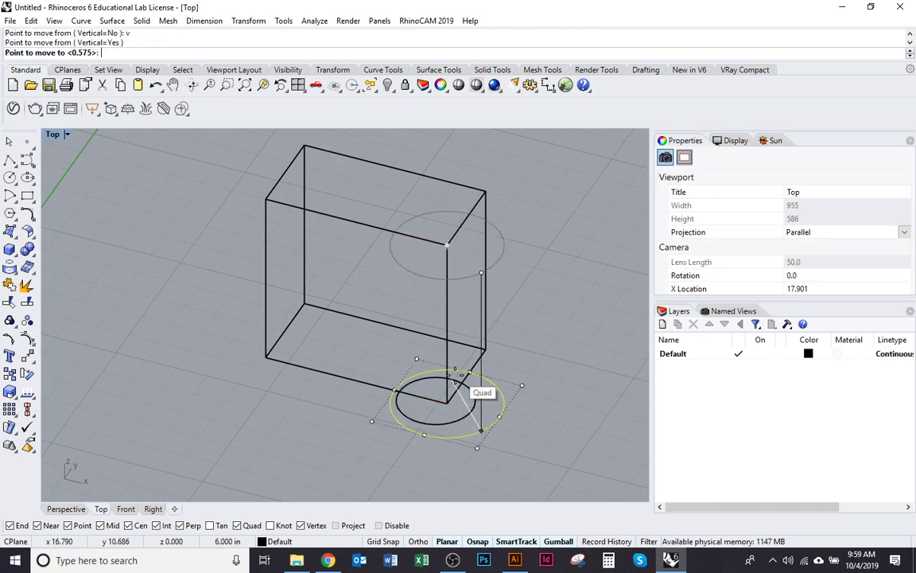
{"action": "left_click", "coordinate": [459, 426]}
Move the smaller circle vertically up 6 in to the level of the box's top face.
{"action": "left_click", "coordinate": [450, 431]}
{"action": "type", "text": "m"}
{"action": "key", "text": "Return"}
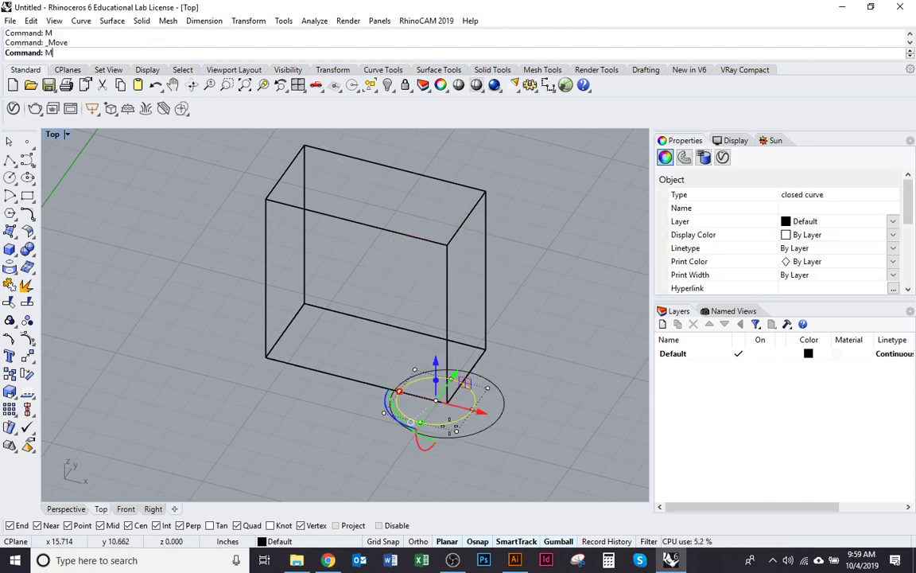
{"action": "type", "text": "v"}
{"action": "key", "text": "Return"}
{"action": "left_click", "coordinate": [473, 412]}
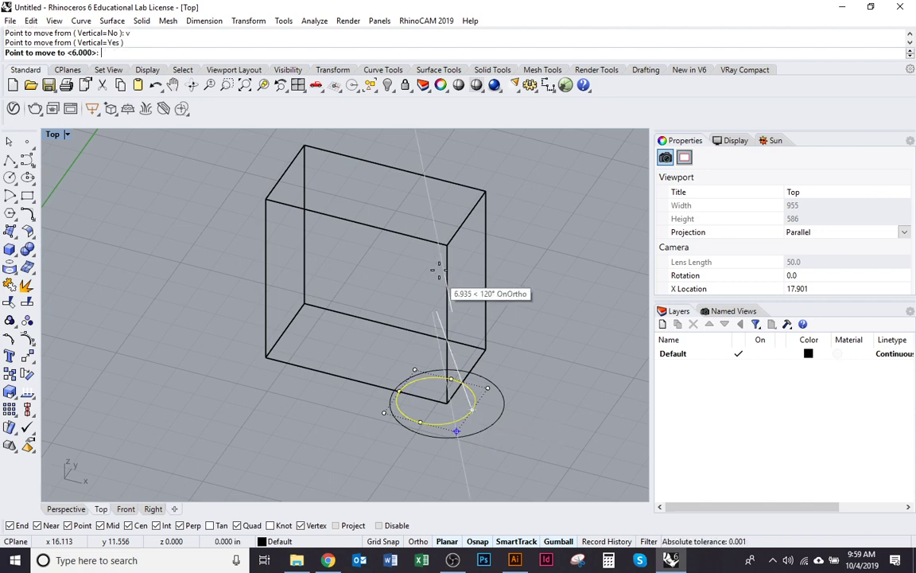
{"action": "left_click", "coordinate": [447, 245]}
{"action": "scroll", "coordinate": [427, 313], "scroll_direction": "down", "scroll_amount": 4}
{"action": "left_click", "coordinate": [543, 409]}
{"action": "key", "text": "Escape"}
Loft the large bottom circle to the small top circle with Normal style and no simplification, and delete the two source circles.
{"action": "scroll", "coordinate": [491, 409], "scroll_direction": "up", "scroll_amount": 4}
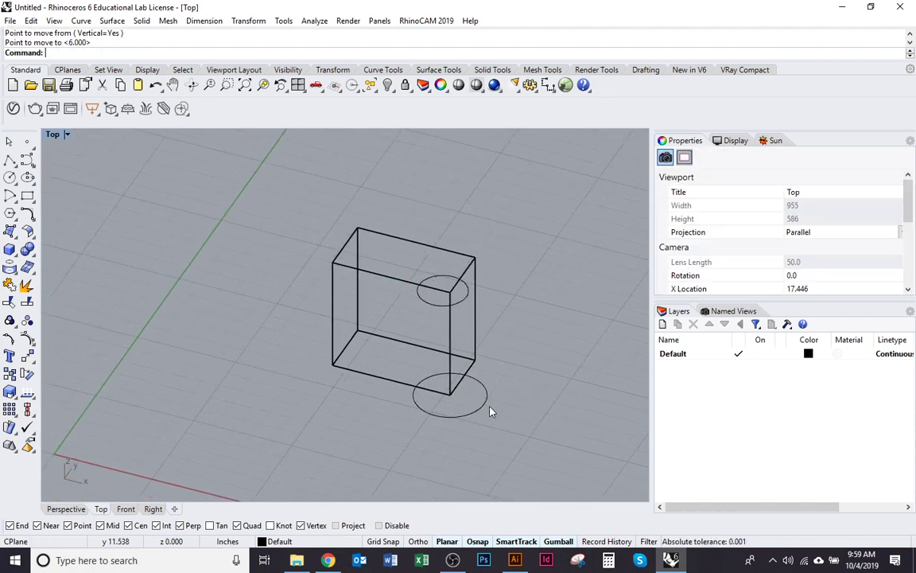
{"action": "left_click", "coordinate": [482, 410]}
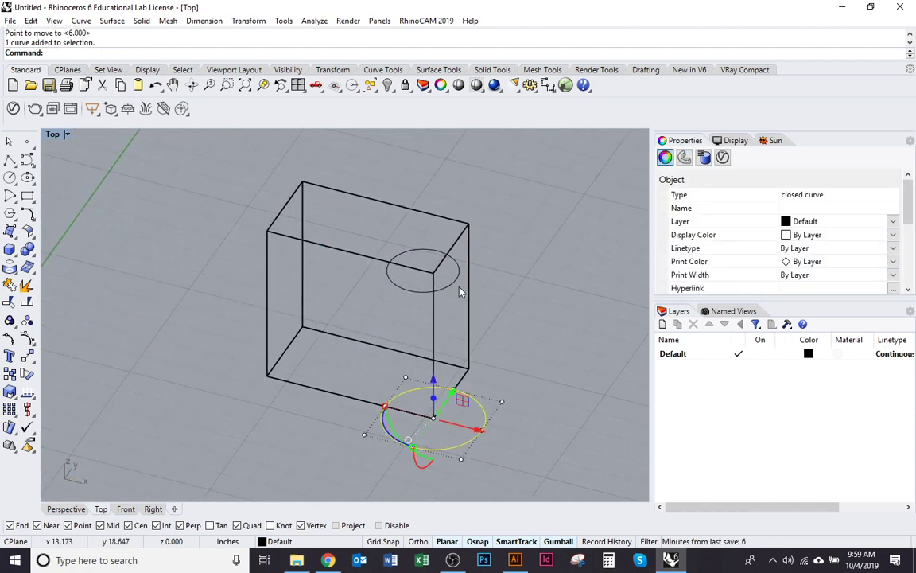
{"action": "left_click", "coordinate": [457, 290], "text": "shift"}
{"action": "type", "text": "Loft"}
{"action": "key", "text": "Return"}
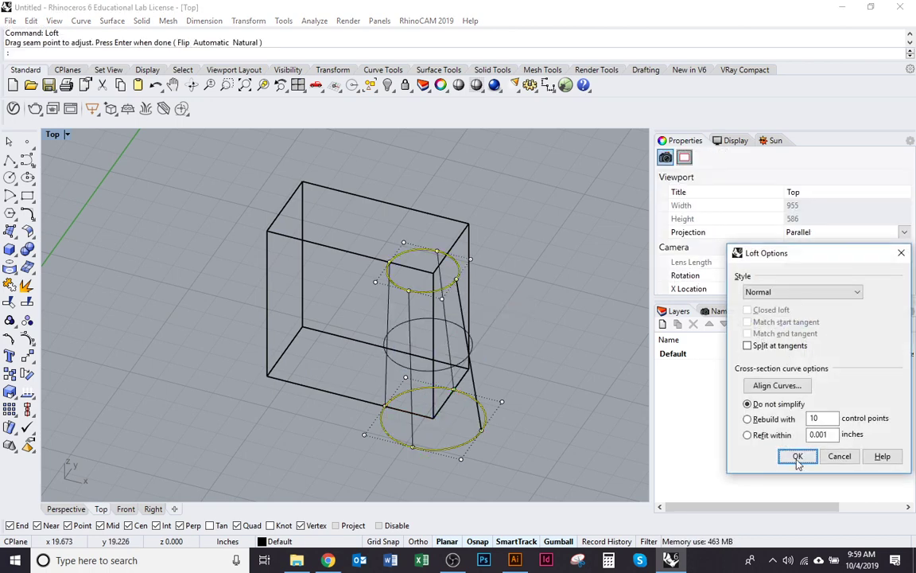
{"action": "left_click", "coordinate": [797, 458]}
{"action": "left_click_drag", "start_coordinate": [537, 388], "coordinate": [582, 389]}
{"action": "key", "text": "Delete"}
Cap the lofted surface into a closed tapered solid.
{"action": "left_click", "coordinate": [519, 394]}
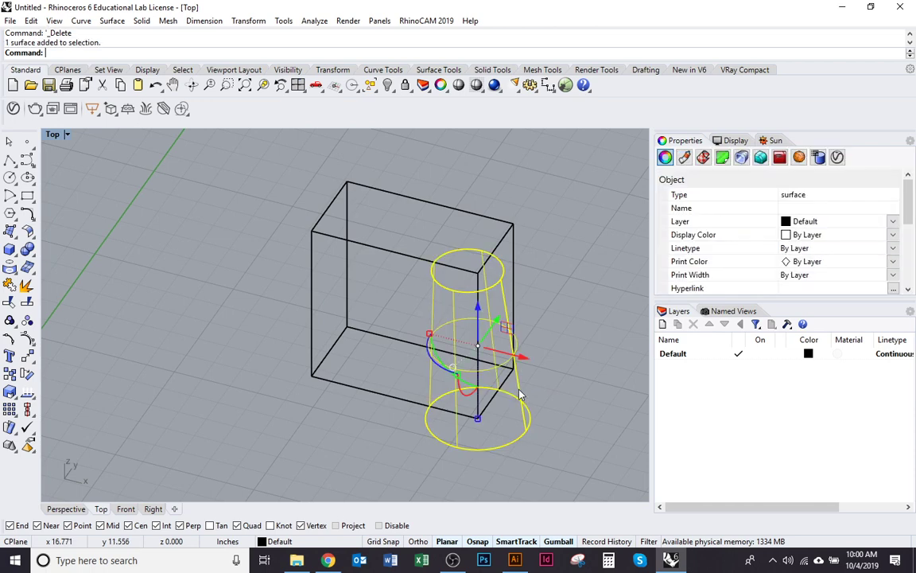
{"action": "type", "text": "Cap"}
{"action": "key", "text": "Return"}
{"action": "left_click_drag", "start_coordinate": [520, 395], "coordinate": [518, 427]}
Draw a line across the box's bottom face joining the midpoints of its two long edges.
{"action": "type", "text": "Ro"}
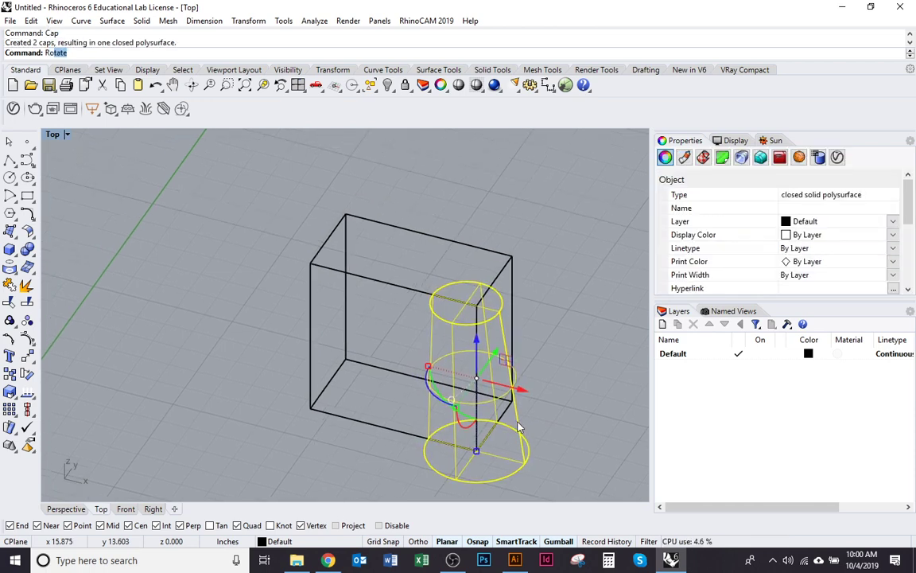
{"action": "type", "text": "atLine"}
{"action": "key", "text": "Return"}
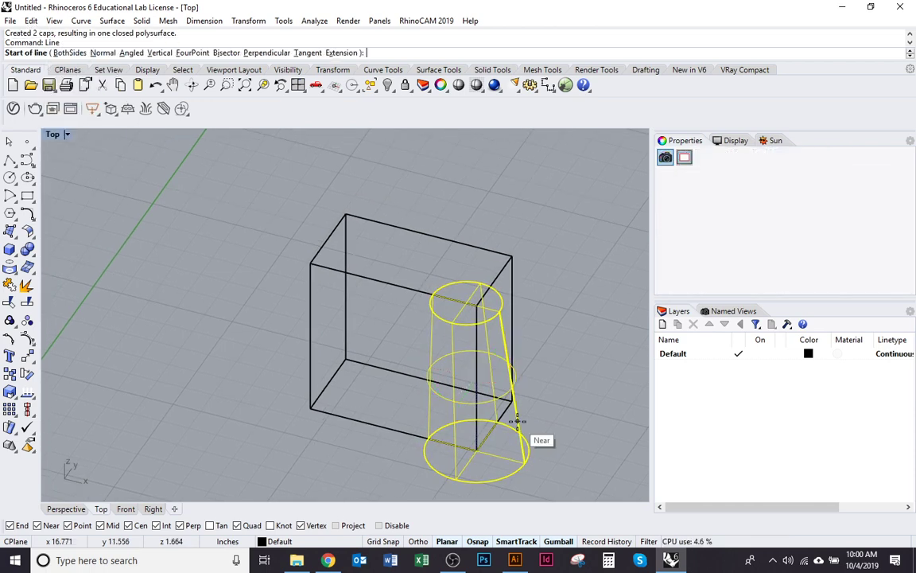
{"action": "left_click", "coordinate": [390, 432]}
{"action": "left_click", "coordinate": [429, 382]}
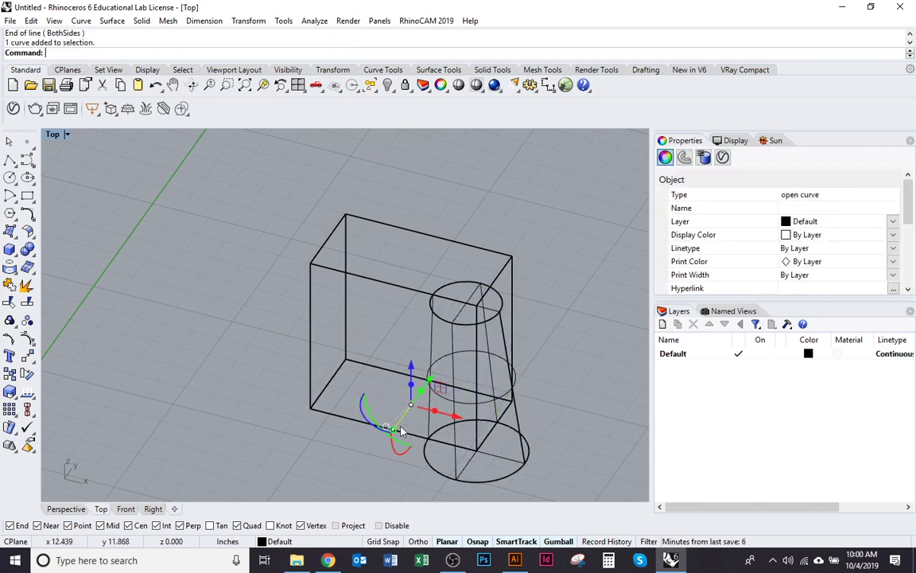
Move the line vertically up 3 in to the midpoint height of the box.
{"action": "left_click_drag", "start_coordinate": [400, 431], "coordinate": [380, 432]}
{"action": "type", "text": "M"}
{"action": "key", "text": "Return"}
{"action": "type", "text": "v"}
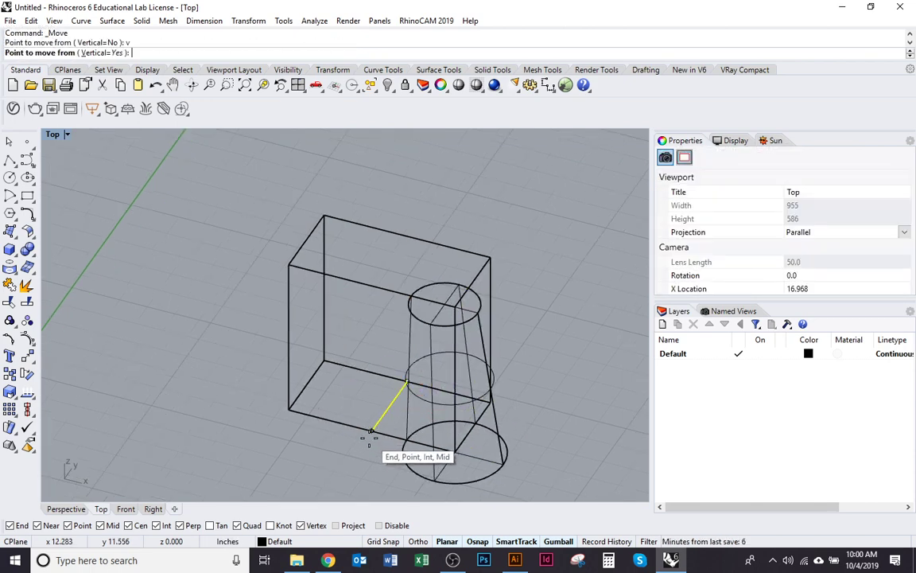
{"action": "left_click", "coordinate": [370, 430]}
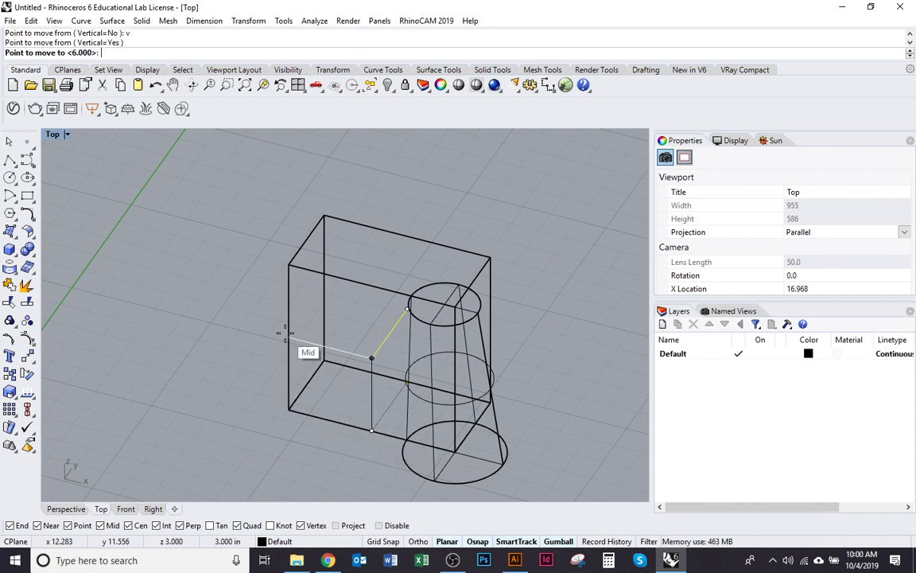
{"action": "left_click", "coordinate": [289, 333]}
{"action": "left_click", "coordinate": [430, 411]}
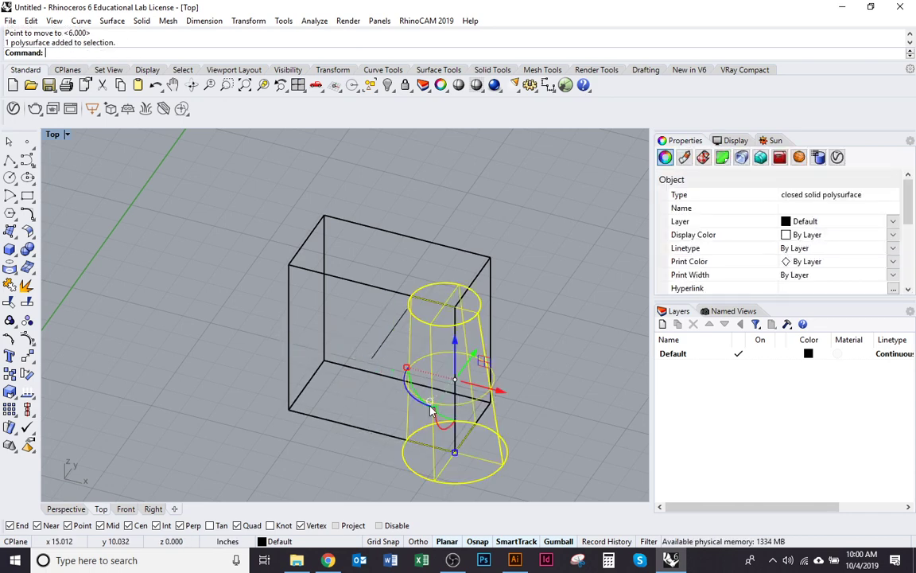
{"action": "type", "text": "Roate3d"}
{"action": "key", "text": "Return"}
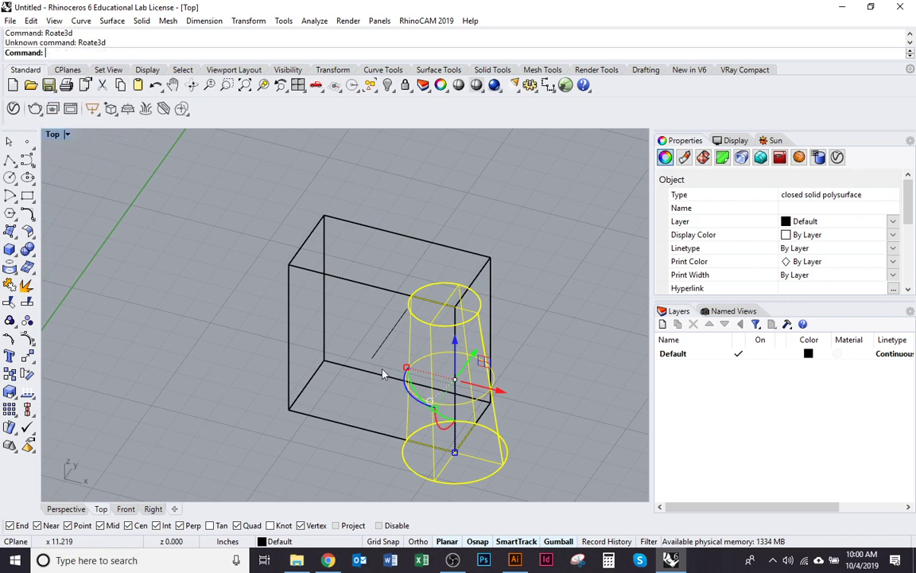
{"action": "left_click_drag", "start_coordinate": [376, 367], "coordinate": [336, 374]}
{"action": "left_click", "coordinate": [350, 404]}
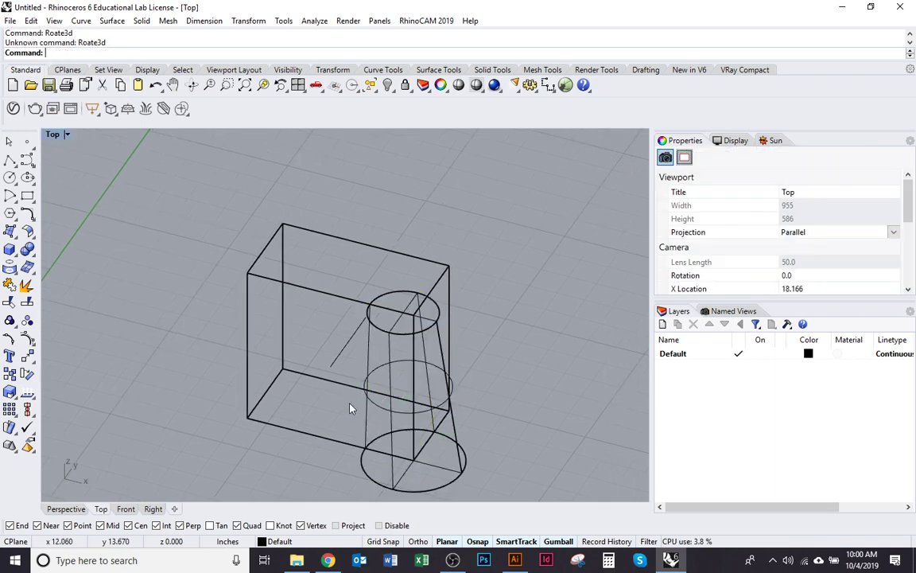
Duplicate the box, centre line and tapered solid as a second set beside the original along the X axis.
{"action": "scroll", "coordinate": [316, 343], "scroll_direction": "down", "scroll_amount": 5}
{"action": "left_click_drag", "start_coordinate": [353, 453], "coordinate": [453, 380]}
{"action": "scroll", "coordinate": [402, 419], "scroll_direction": "down", "scroll_amount": 1}
{"action": "key", "text": "ctrl+a"}
{"action": "scroll", "coordinate": [292, 355], "scroll_direction": "down", "scroll_amount": 1}
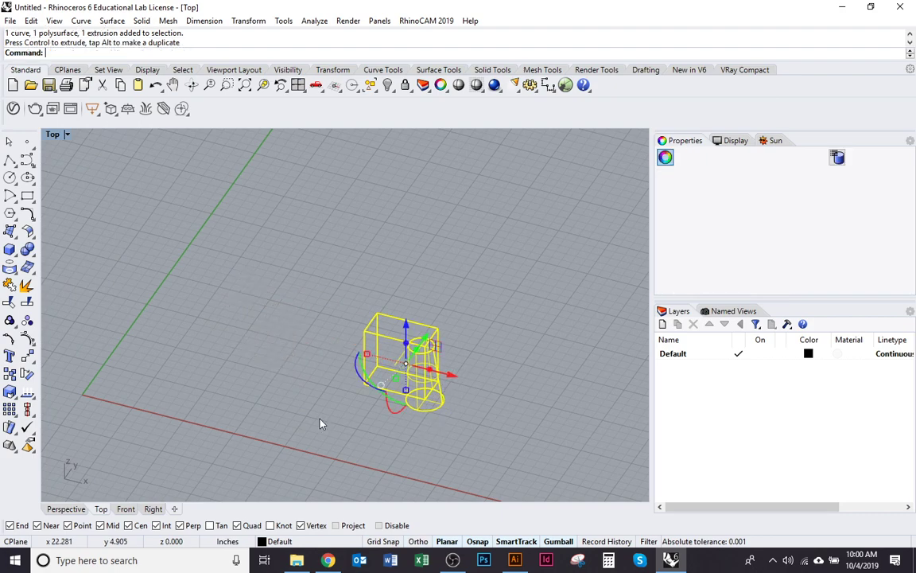
{"action": "key", "text": "ctrl+z"}
{"action": "left_click_drag", "start_coordinate": [317, 343], "coordinate": [433, 423]}
{"action": "left_click", "coordinate": [434, 423]}
{"action": "left_click_drag", "start_coordinate": [347, 415], "coordinate": [429, 466]}
Delete the tapered solid from the first set, keeping its box and centre line.
{"action": "scroll", "coordinate": [429, 466], "scroll_direction": "up", "scroll_amount": 5}
{"action": "left_click", "coordinate": [351, 393]}
{"action": "type", "text": "d"}
{"action": "key", "text": "Return"}
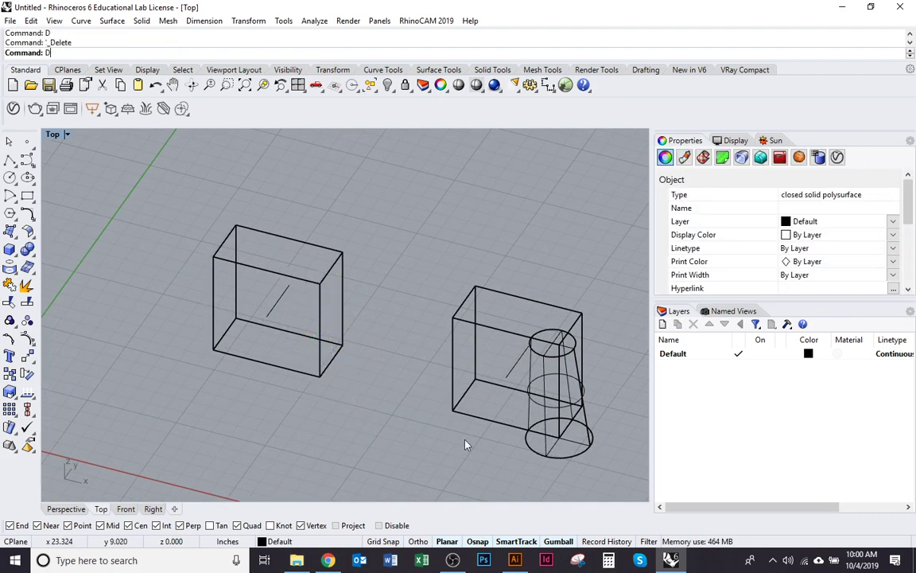
Duplicate the second set of box, line and tapered solid along the X axis to make a third set.
{"action": "left_click_drag", "start_coordinate": [532, 476], "coordinate": [359, 460]}
{"action": "left_click", "coordinate": [356, 400]}
{"action": "scroll", "coordinate": [443, 430], "scroll_direction": "down", "scroll_amount": 2}
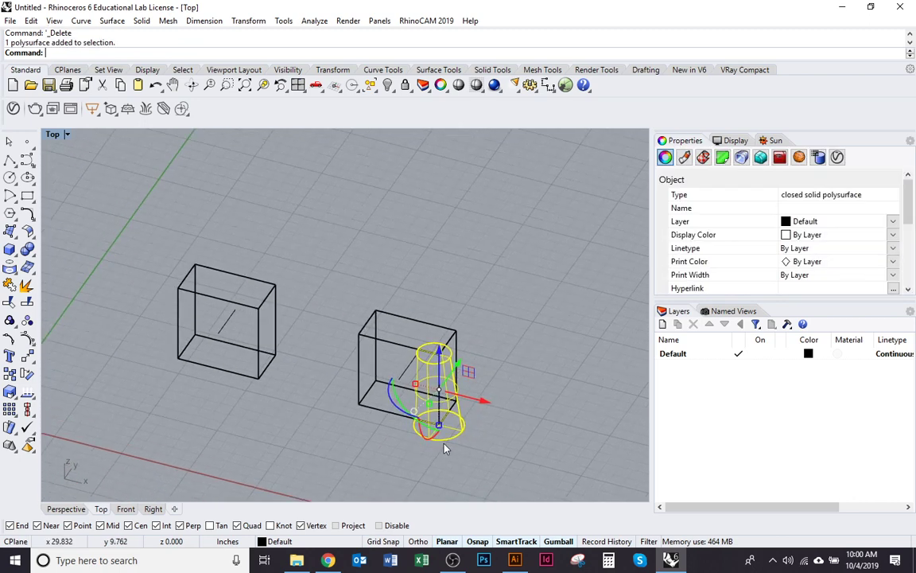
{"action": "left_click", "coordinate": [461, 465]}
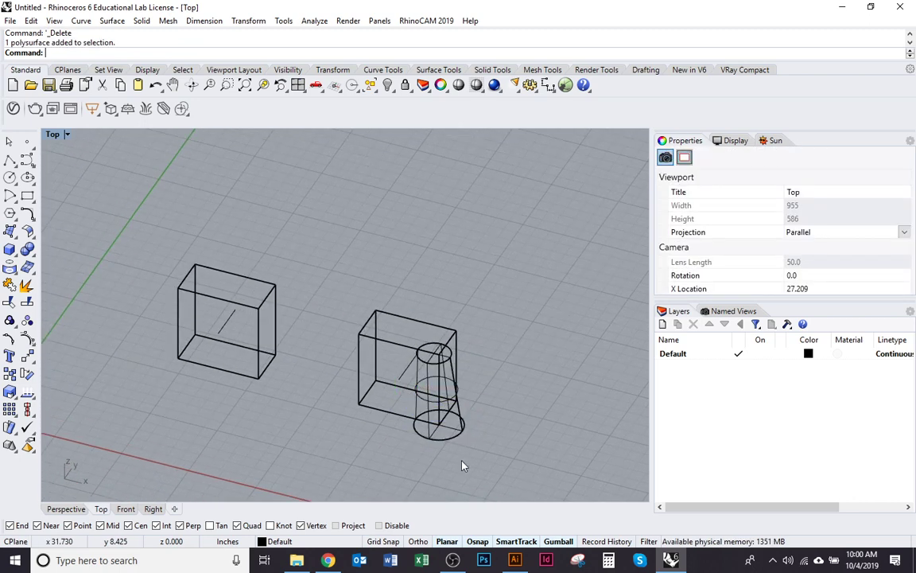
{"action": "left_click_drag", "start_coordinate": [462, 466], "coordinate": [440, 422]}
{"action": "left_click_drag", "start_coordinate": [510, 443], "coordinate": [509, 441]}
{"action": "scroll", "coordinate": [413, 394], "scroll_direction": "down", "scroll_amount": 2}
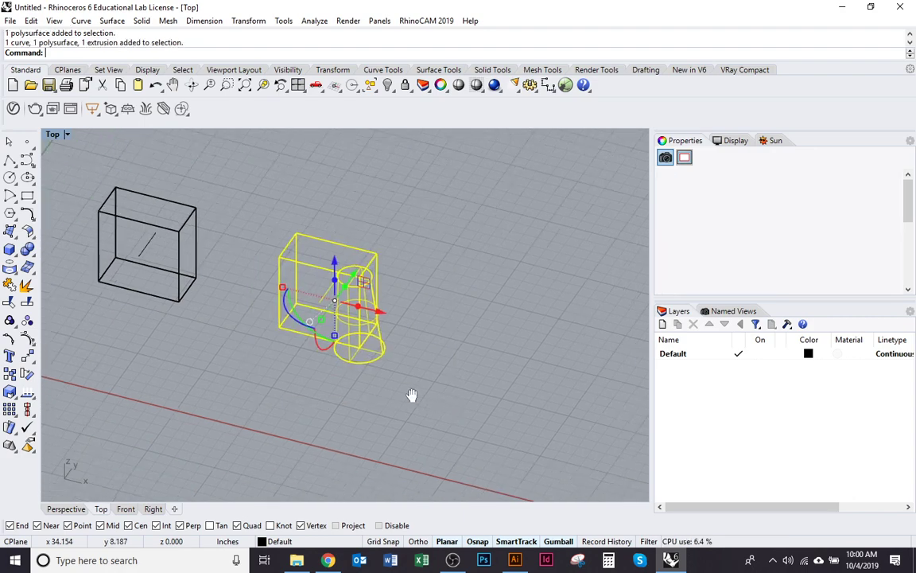
{"action": "left_click_drag", "start_coordinate": [383, 330], "coordinate": [526, 381]}
{"action": "key", "text": "alt"}
{"action": "left_click", "coordinate": [423, 385]}
{"action": "left_click_drag", "start_coordinate": [412, 397], "coordinate": [416, 427]}
{"action": "scroll", "coordinate": [416, 427], "scroll_direction": "down", "scroll_amount": 1}
{"action": "scroll", "coordinate": [395, 405], "scroll_direction": "up", "scroll_amount": 2}
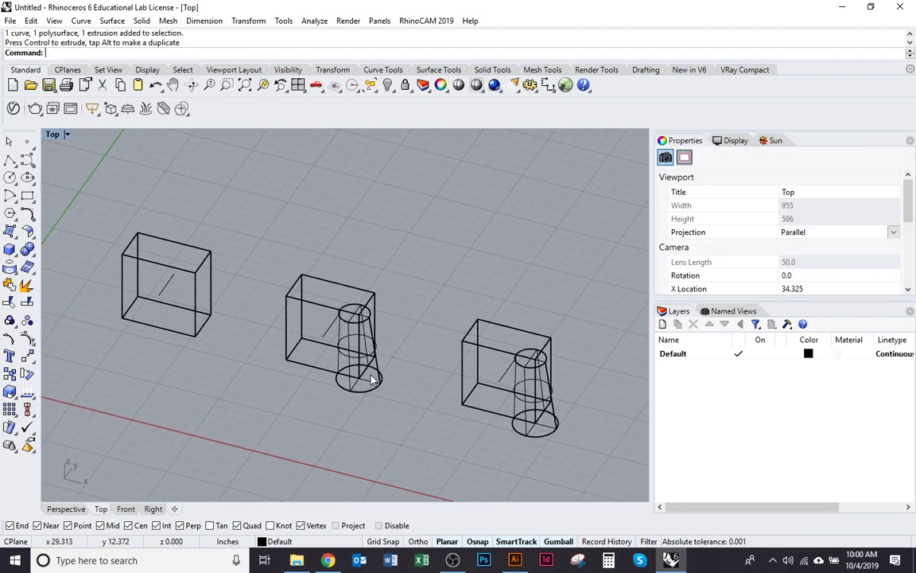
{"action": "left_click", "coordinate": [377, 385]}
{"action": "left_click_drag", "start_coordinate": [379, 386], "coordinate": [374, 419]}
{"action": "type", "text": "Roat"}
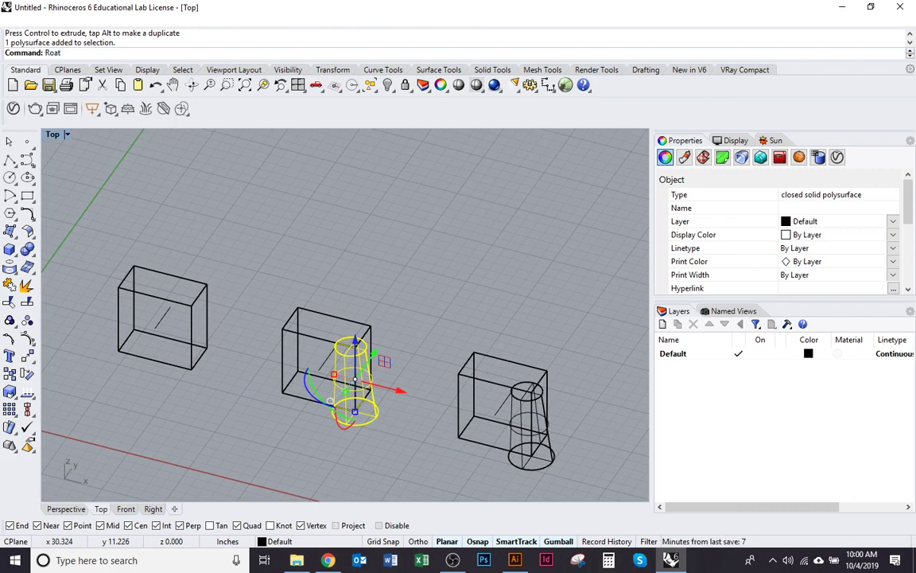
{"action": "key", "text": "BackSpace"}
{"action": "key", "text": "BackSpace"}
{"action": "key", "text": "BackSpace"}
{"action": "key", "text": "Escape"}
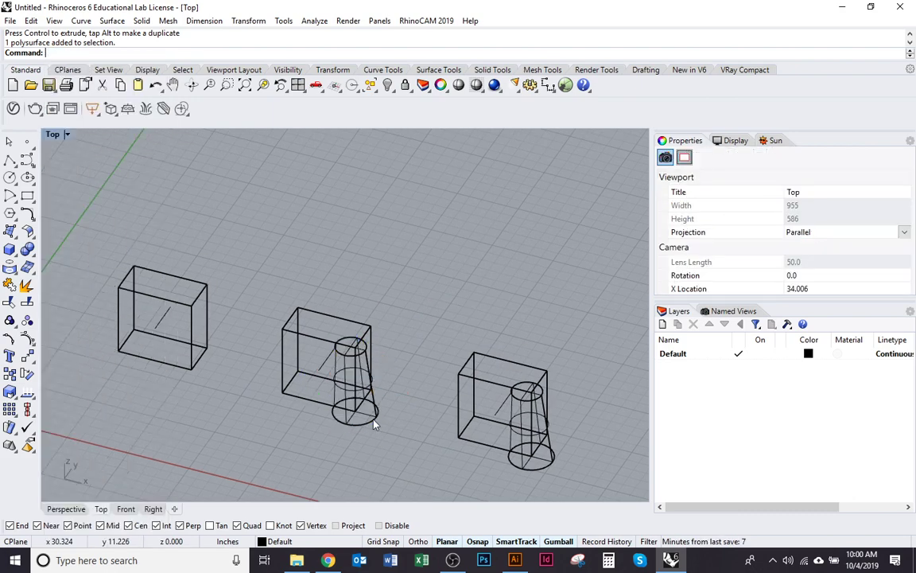
Duplicate the top and bottom circular edges of the middle set's tapered solid with DupEdge.
{"action": "left_click", "coordinate": [375, 425]}
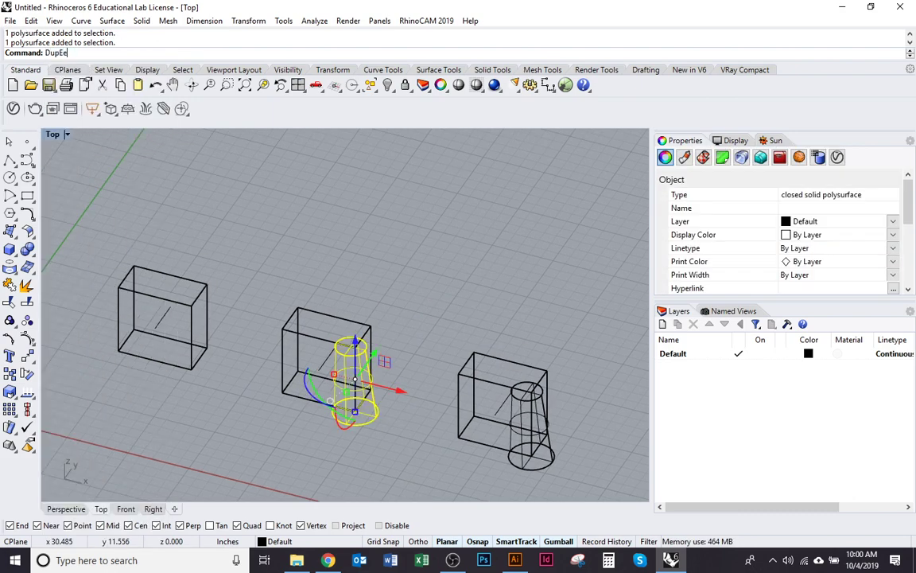
{"action": "key", "text": "Return"}
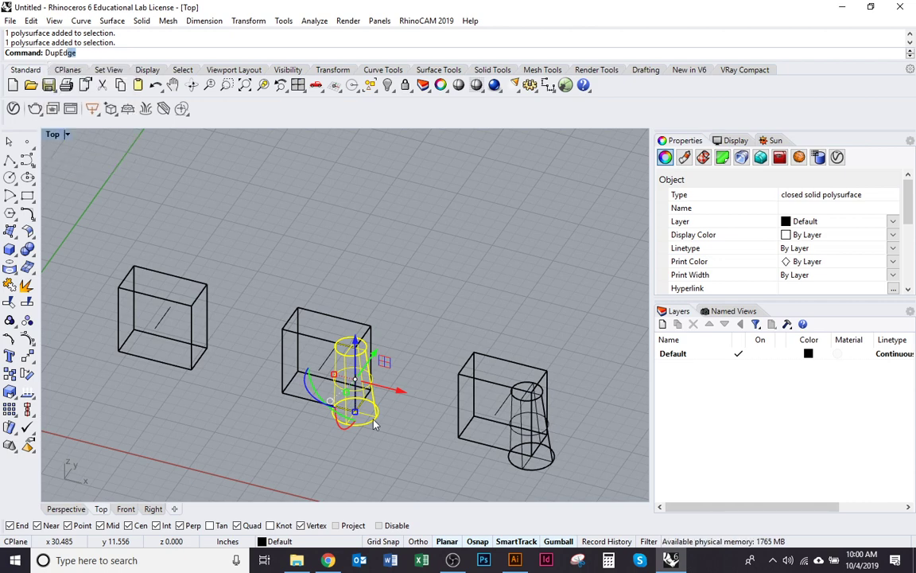
{"action": "scroll", "coordinate": [372, 356], "scroll_direction": "up", "scroll_amount": 4}
{"action": "left_click_drag", "start_coordinate": [371, 351], "coordinate": [389, 361]}
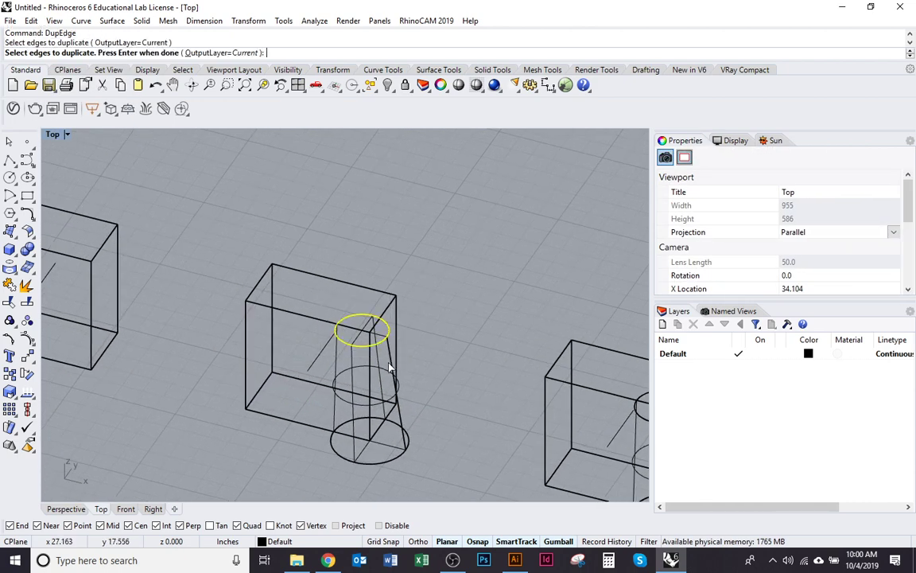
{"action": "left_click_drag", "start_coordinate": [340, 488], "coordinate": [336, 426]}
{"action": "left_click_drag", "start_coordinate": [420, 368], "coordinate": [406, 385]}
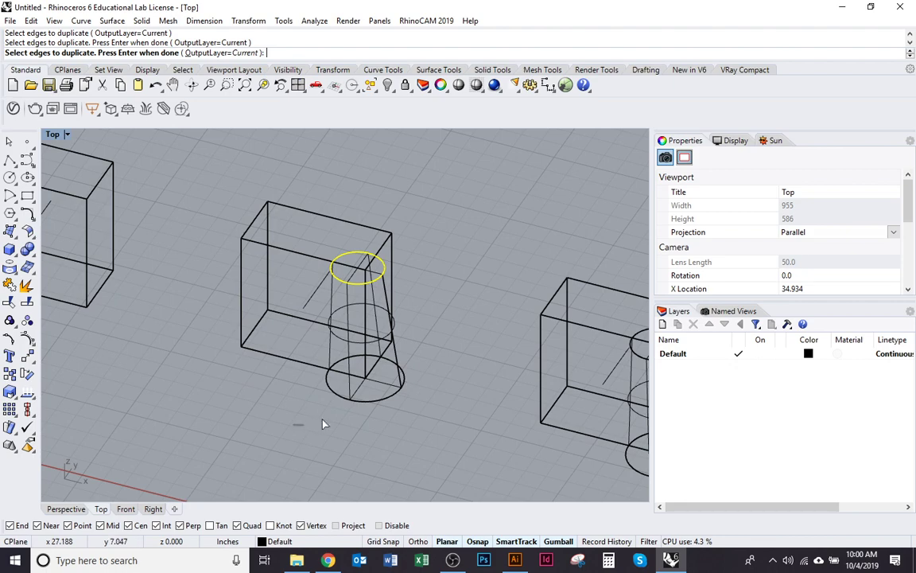
{"action": "left_click_drag", "start_coordinate": [443, 349], "coordinate": [443, 349]}
{"action": "key", "text": "Return"}
Delete the tapered solid from the middle set, keeping the two duplicated circles.
{"action": "left_click_drag", "start_coordinate": [409, 382], "coordinate": [402, 426]}
{"action": "scroll", "coordinate": [393, 393], "scroll_direction": "up", "scroll_amount": 5}
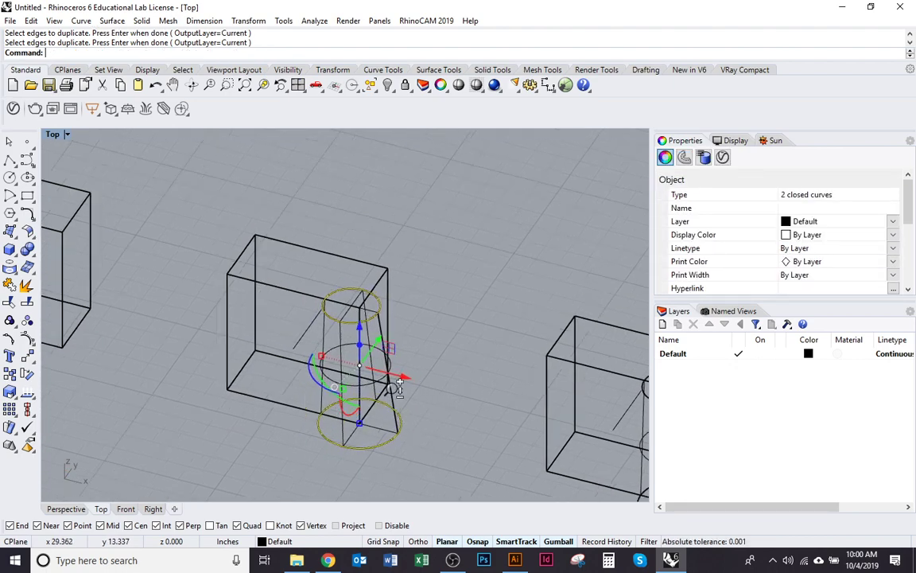
{"action": "left_click", "coordinate": [393, 386]}
{"action": "type", "text": "d"}
{"action": "key", "text": "Return"}
{"action": "scroll", "coordinate": [346, 339], "scroll_direction": "down", "scroll_amount": 6}
{"action": "mouse_move", "coordinate": [262, 334]}
{"action": "left_mouse_down"}
{"action": "mouse_move", "coordinate": [322, 336]}
{"action": "mouse_move", "coordinate": [251, 328]}
{"action": "left_mouse_up"}
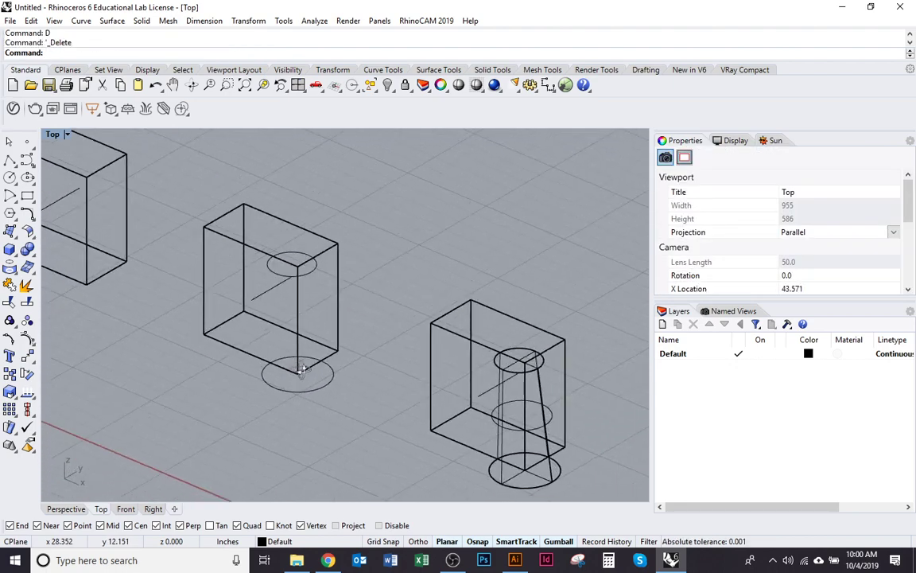
{"action": "left_click_drag", "start_coordinate": [399, 391], "coordinate": [288, 385]}
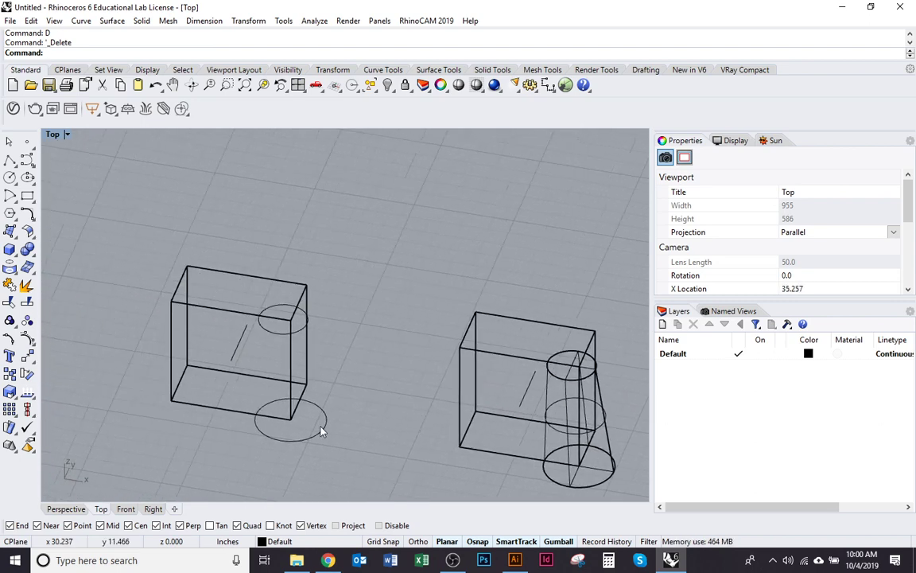
Rotate a copy of the middle set's two circles 180 degrees about the midpoint of the centre line to the diagonally opposite box corner.
{"action": "left_click", "coordinate": [291, 396]}
{"action": "left_click", "coordinate": [298, 332], "text": "shift"}
{"action": "left_click", "coordinate": [312, 295]}
{"action": "left_click_drag", "start_coordinate": [335, 292], "coordinate": [339, 317]}
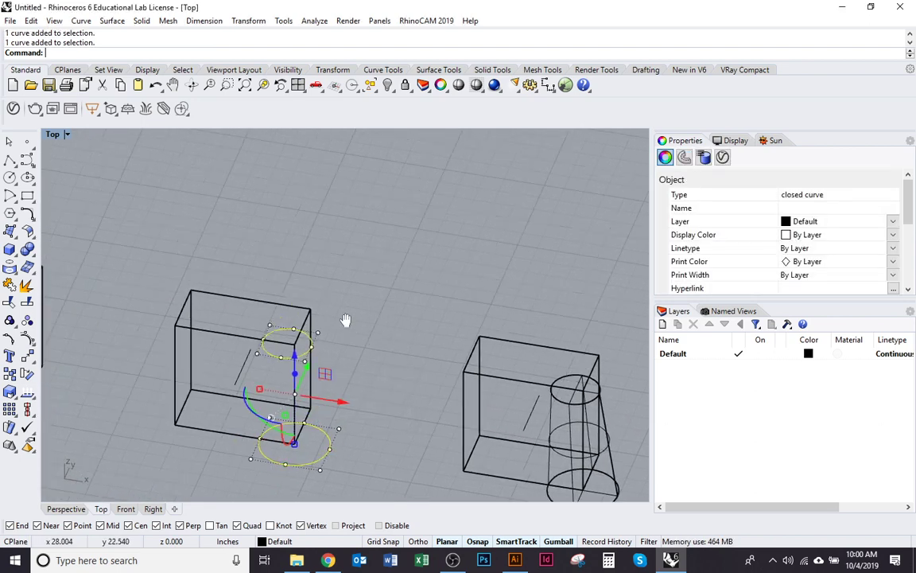
{"action": "type", "text": "R"}
{"action": "type", "text": "Rot"}
{"action": "key", "text": "Return"}
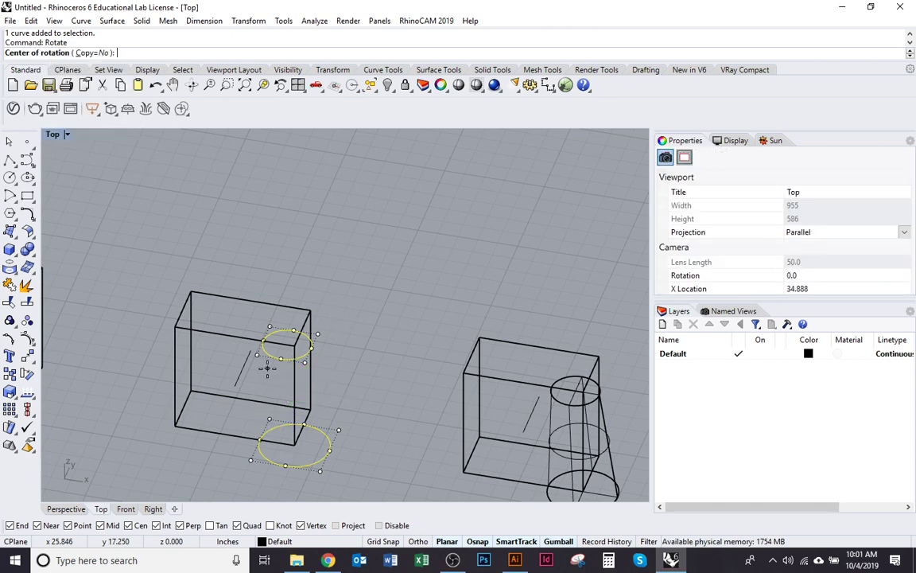
{"action": "type", "text": "c"}
{"action": "key", "text": "Return"}
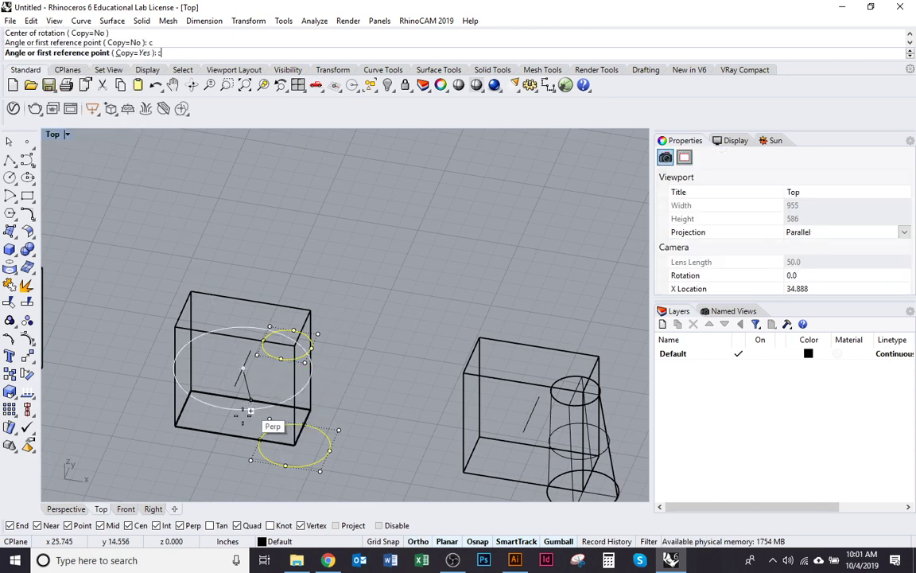
{"action": "left_click", "coordinate": [215, 442], "text": "shift"}
{"action": "left_click", "coordinate": [311, 229], "text": "shift"}
{"action": "key", "text": "Return"}
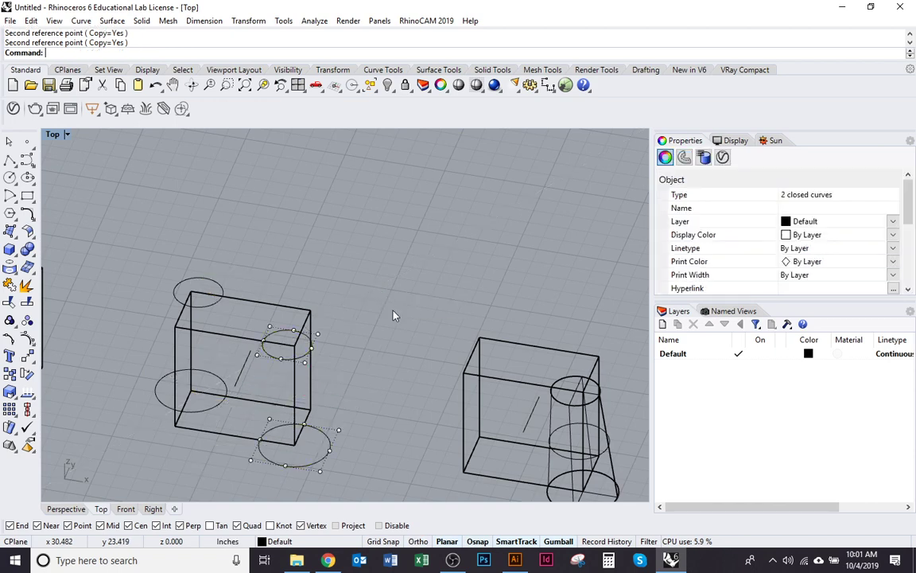
Rotate a copy of the third set's tapered solid 180 degrees about its centre line's midpoint to the opposite box corner.
{"action": "left_click", "coordinate": [392, 314]}
{"action": "scroll", "coordinate": [431, 380], "scroll_direction": "down", "scroll_amount": 3}
{"action": "left_click_drag", "start_coordinate": [445, 430], "coordinate": [306, 377]}
{"action": "scroll", "coordinate": [398, 397], "scroll_direction": "up", "scroll_amount": 2}
{"action": "left_click", "coordinate": [444, 414]}
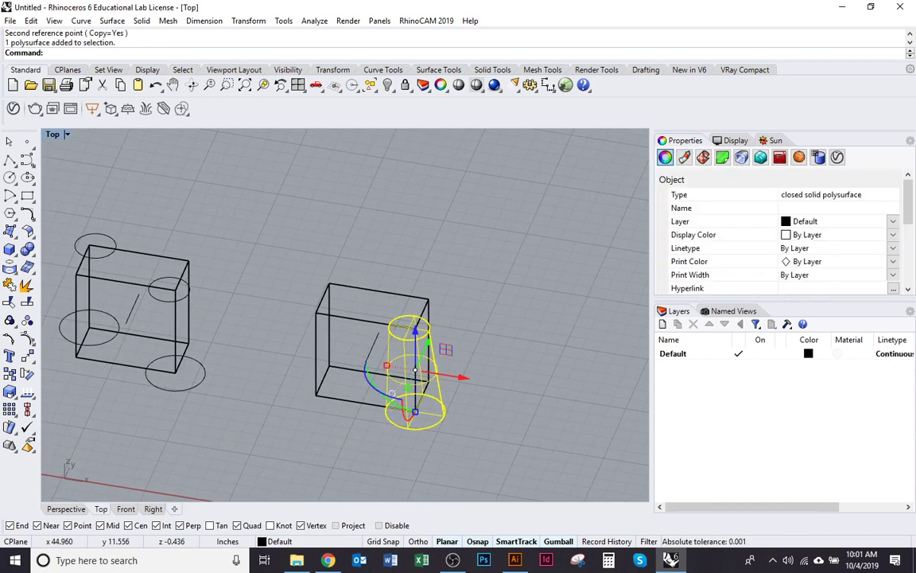
{"action": "key", "text": "Return"}
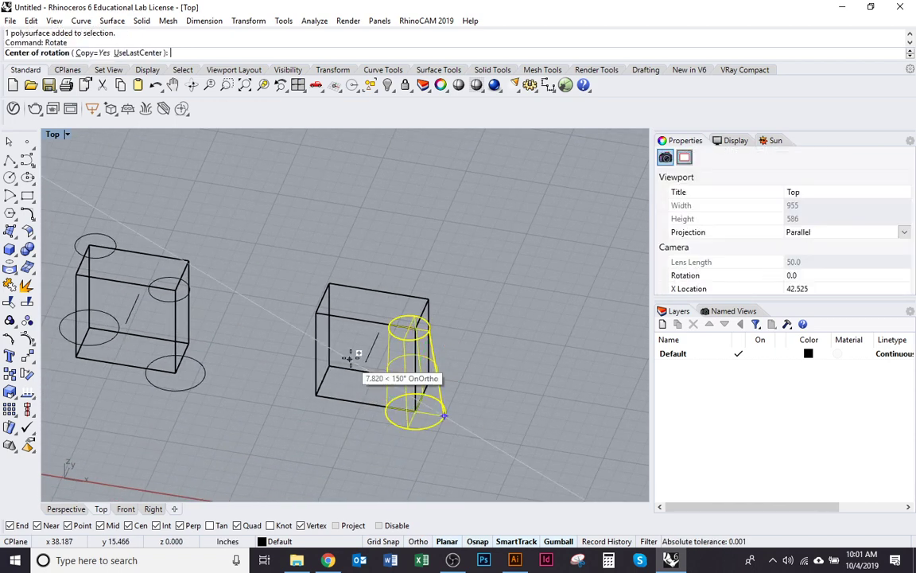
{"action": "left_click", "coordinate": [372, 347]}
{"action": "left_click", "coordinate": [347, 462], "text": "shift"}
{"action": "left_click", "coordinate": [427, 194], "text": "shift"}
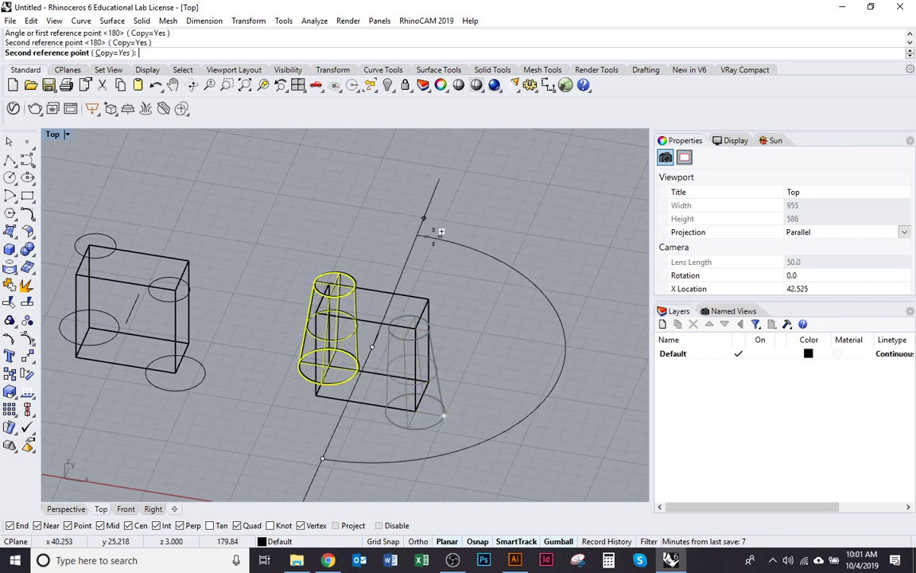
{"action": "key", "text": "Return"}
Duplicate the third set of box, centre line and two tapered solids along the X axis to make a fourth set.
{"action": "left_click_drag", "start_coordinate": [462, 312], "coordinate": [394, 325]}
{"action": "scroll", "coordinate": [326, 314], "scroll_direction": "down", "scroll_amount": 4}
{"action": "left_click", "coordinate": [236, 267]}
{"action": "left_click_drag", "start_coordinate": [236, 267], "coordinate": [442, 430]}
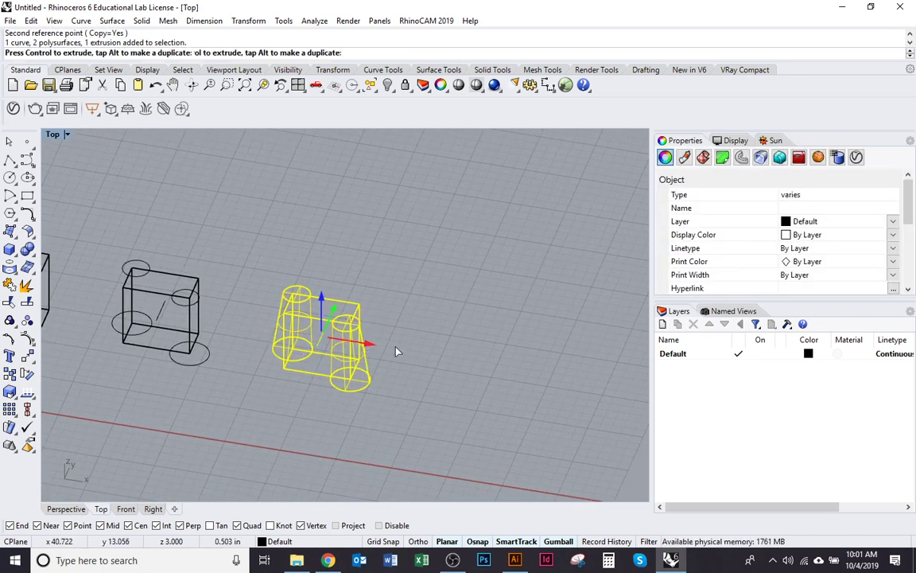
{"action": "key", "text": "alt"}
{"action": "left_click_drag", "start_coordinate": [395, 351], "coordinate": [536, 387]}
{"action": "left_click", "coordinate": [530, 462]}
{"action": "left_click_drag", "start_coordinate": [534, 460], "coordinate": [501, 454]}
{"action": "scroll", "coordinate": [500, 425], "scroll_direction": "up", "scroll_amount": 3}
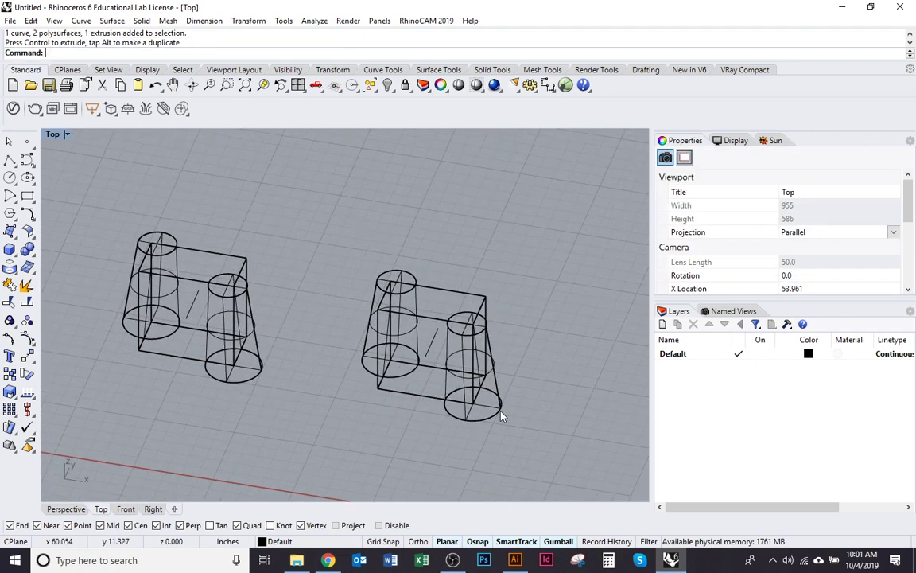
Copy the fourth set's two tapered solids with Rotate3D, turning them a quarter turn about the box's centre line so the copies lie horizontally.
{"action": "left_click", "coordinate": [499, 412]}
{"action": "left_click", "coordinate": [420, 343], "text": "shift"}
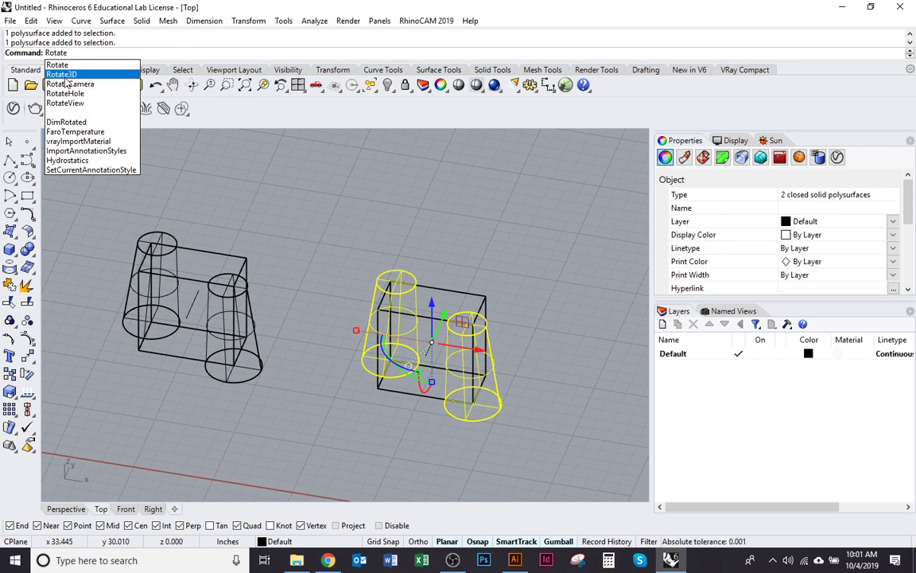
{"action": "left_click", "coordinate": [64, 75]}
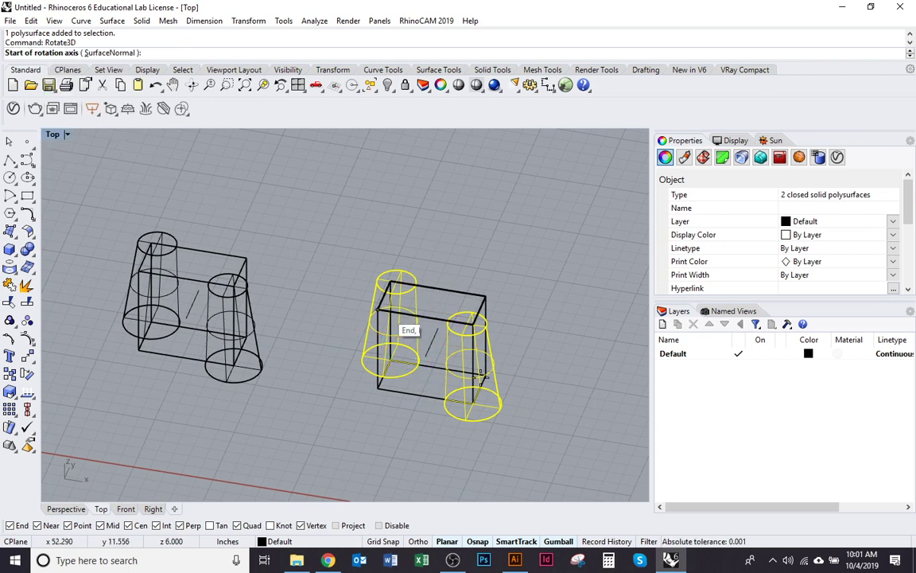
{"action": "left_click", "coordinate": [432, 340]}
{"action": "left_click", "coordinate": [468, 261]}
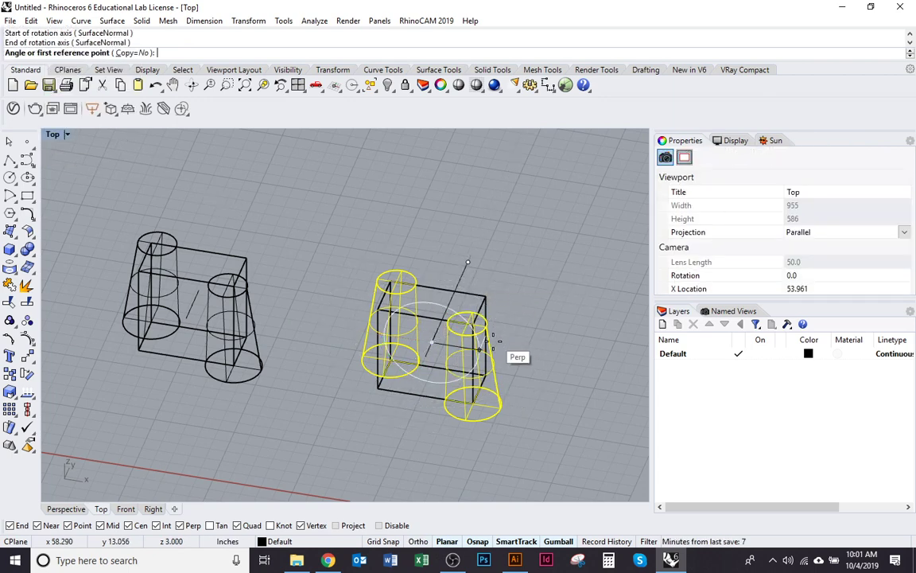
{"action": "type", "text": "c"}
{"action": "key", "text": "Return"}
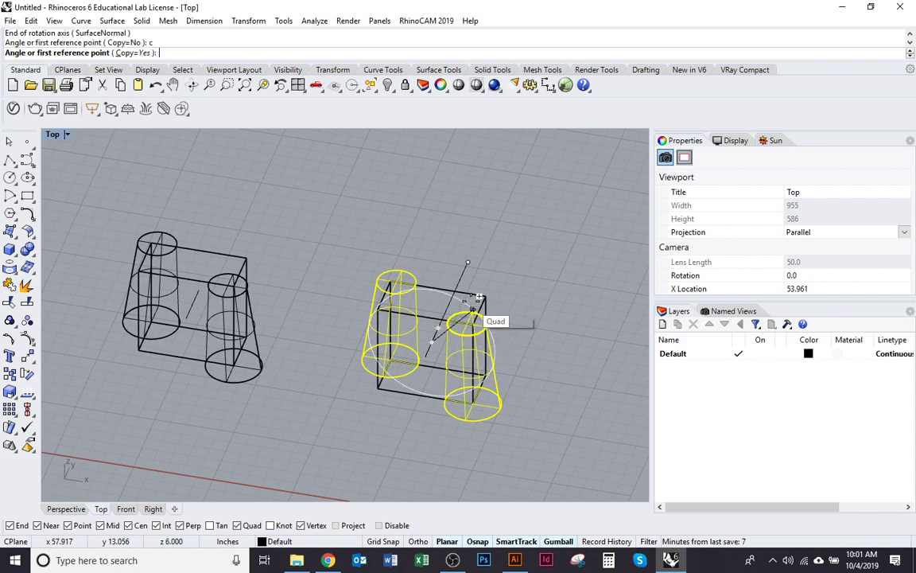
{"action": "left_click", "coordinate": [431, 223]}
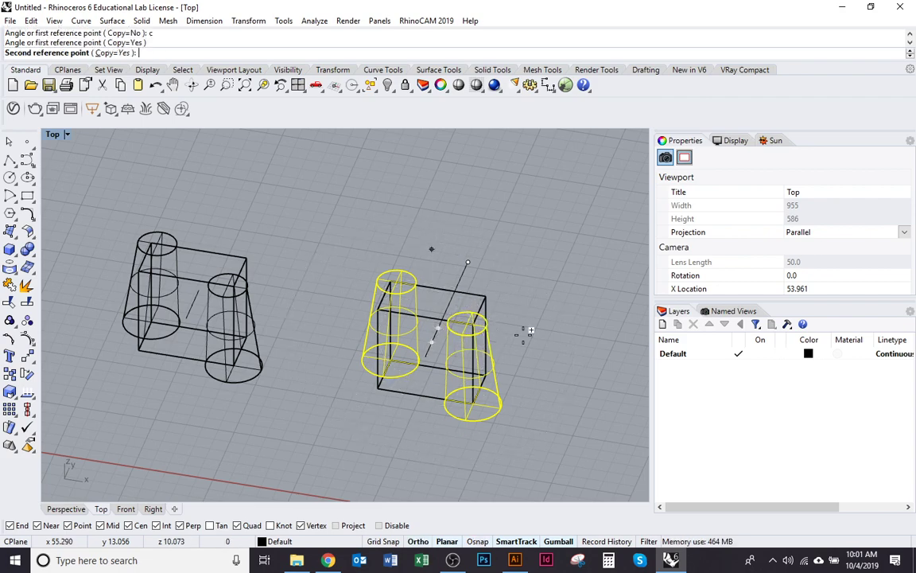
{"action": "right_click", "coordinate": [594, 387]}
Duplicate the fourth set with its four tapered solids along the X axis to make a fifth set.
{"action": "scroll", "coordinate": [511, 423], "scroll_direction": "down", "scroll_amount": 2}
{"action": "scroll", "coordinate": [511, 423], "scroll_direction": "up", "scroll_amount": 6}
{"action": "left_click_drag", "start_coordinate": [511, 424], "coordinate": [390, 374]}
{"action": "left_click_drag", "start_coordinate": [489, 385], "coordinate": [418, 381]}
{"action": "scroll", "coordinate": [417, 381], "scroll_direction": "down", "scroll_amount": 6}
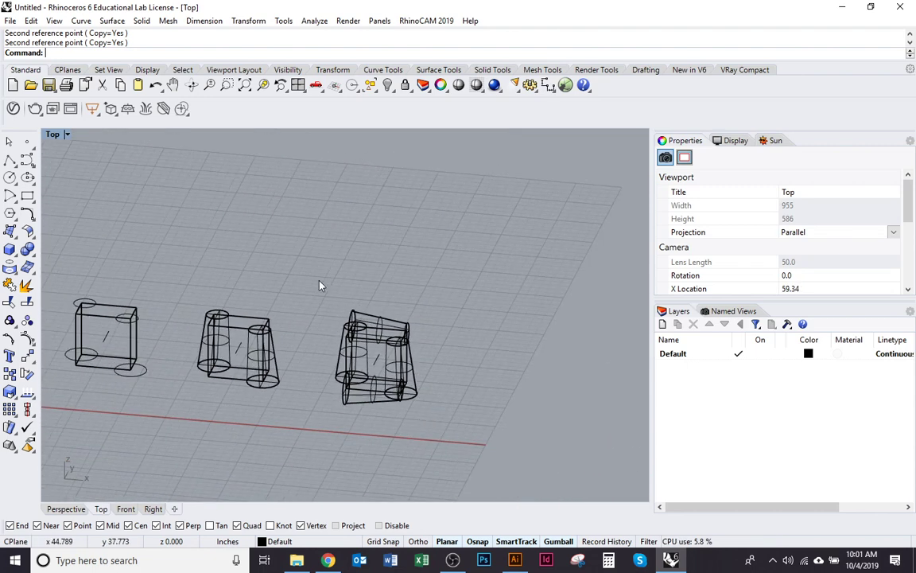
{"action": "left_click_drag", "start_coordinate": [307, 269], "coordinate": [499, 468]}
{"action": "left_click_drag", "start_coordinate": [422, 365], "coordinate": [511, 440]}
{"action": "left_click", "coordinate": [551, 417]}
{"action": "scroll", "coordinate": [475, 396], "scroll_direction": "up", "scroll_amount": 8}
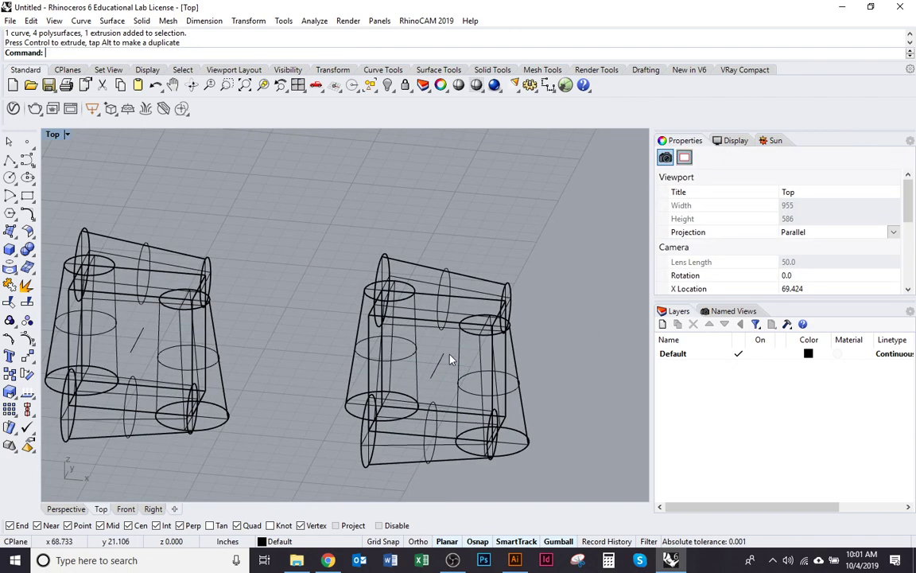
Subtract the upper horizontal and the rear vertical tapered solids from the fifth set's box with BooleanDifference.
{"action": "left_click", "coordinate": [405, 326]}
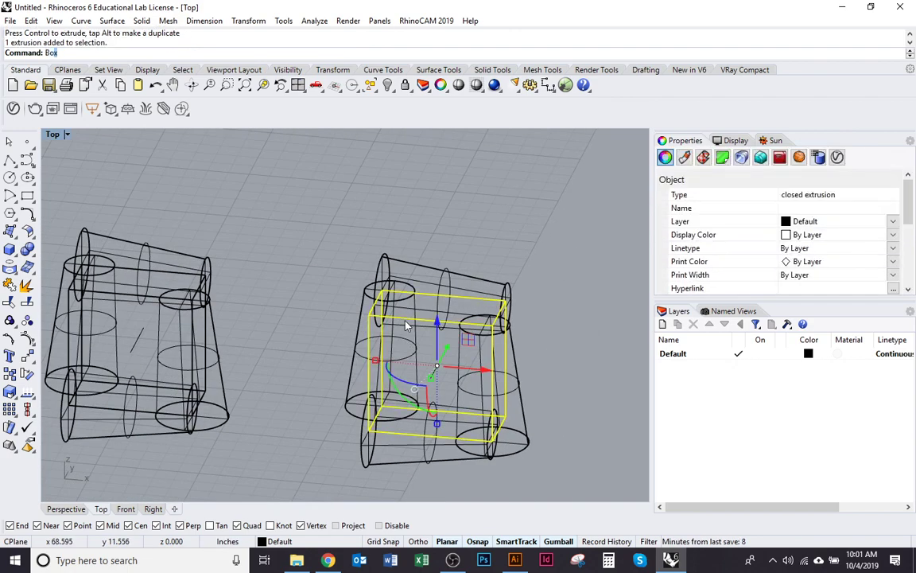
{"action": "key", "text": "Return"}
{"action": "left_click", "coordinate": [395, 269]}
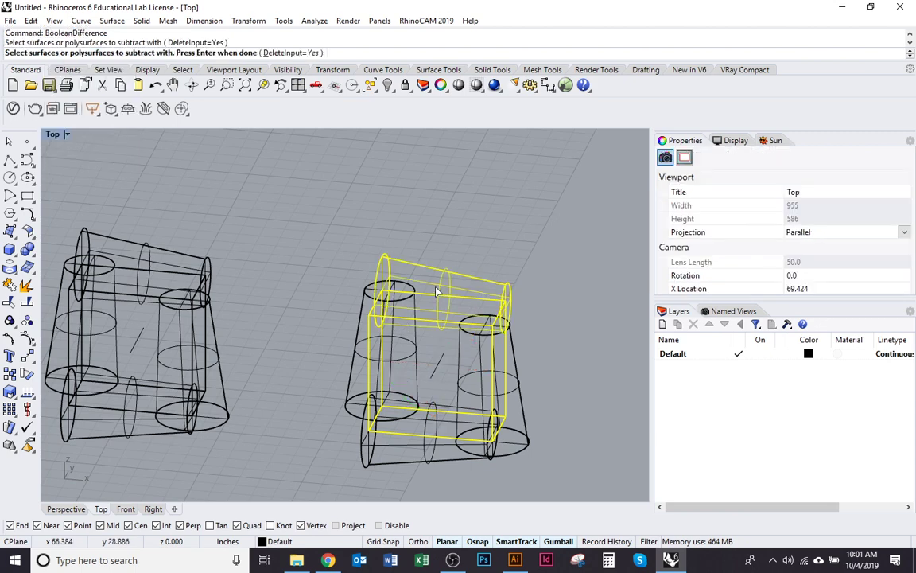
{"action": "key", "text": "Return"}
{"action": "key", "text": "Return"}
{"action": "left_click", "coordinate": [394, 298]}
{"action": "key", "text": "Return"}
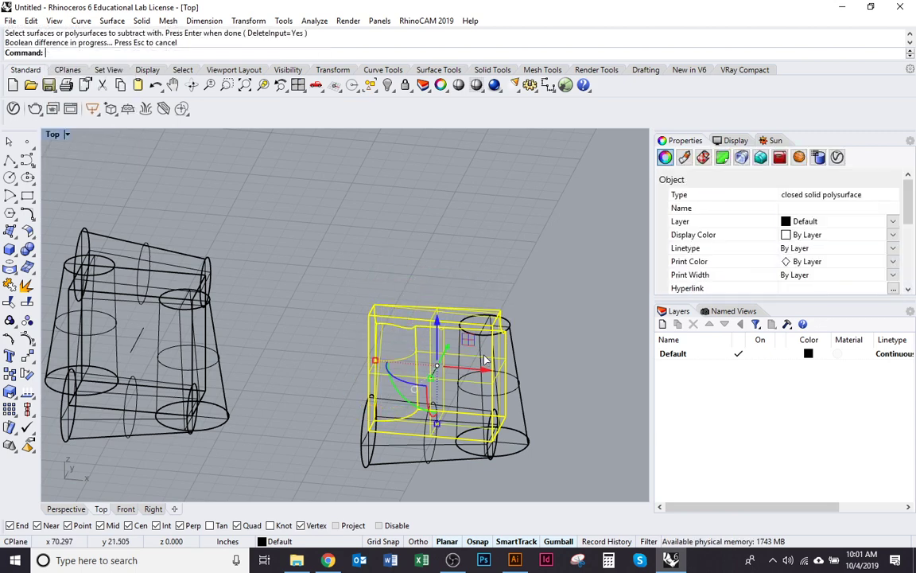
Subtract the remaining front vertical and lower horizontal tapered solids from the fifth set's box.
{"action": "key", "text": "Return"}
{"action": "left_click", "coordinate": [515, 366]}
{"action": "key", "text": "Return"}
{"action": "key", "text": "Return"}
{"action": "left_click", "coordinate": [427, 460]}
{"action": "key", "text": "Return"}
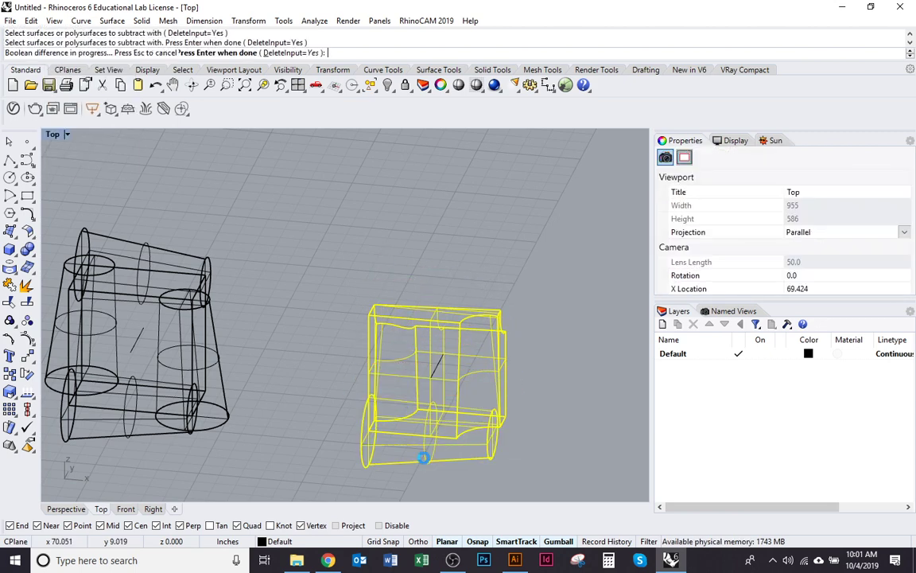
{"action": "left_click", "coordinate": [435, 487]}
Examine the row of five sets in Shaded display and open the list of named views.
{"action": "left_click_drag", "start_coordinate": [470, 468], "coordinate": [442, 480]}
{"action": "key", "text": "ctrl+alt+r"}
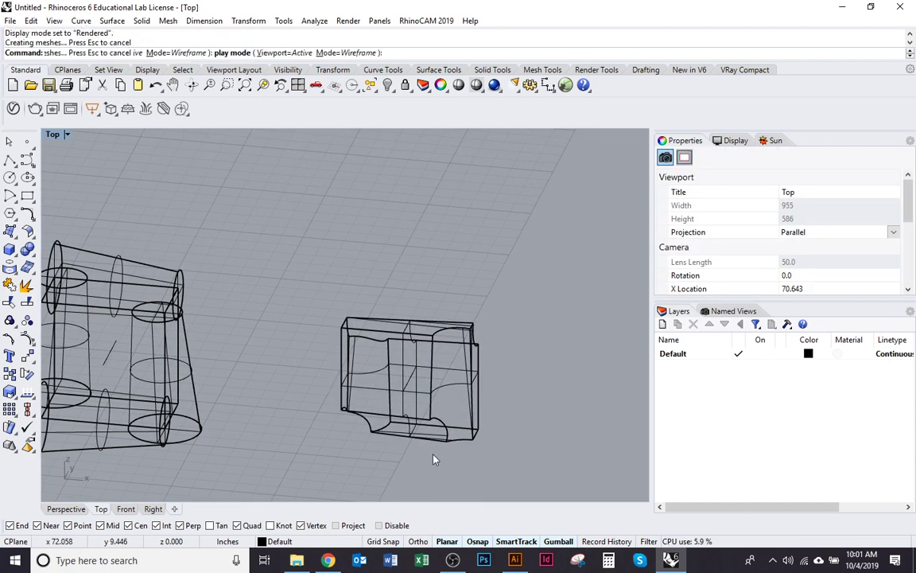
{"action": "key", "text": "ctrl+alt+s"}
{"action": "mouse_move", "coordinate": [462, 398]}
{"action": "left_mouse_down"}
{"action": "mouse_move", "coordinate": [458, 277]}
{"action": "mouse_move", "coordinate": [525, 366]}
{"action": "left_mouse_up"}
{"action": "left_click_drag", "start_coordinate": [404, 393], "coordinate": [487, 415]}
{"action": "left_click_drag", "start_coordinate": [490, 321], "coordinate": [513, 282]}
{"action": "scroll", "coordinate": [514, 282], "scroll_direction": "down", "scroll_amount": 4}
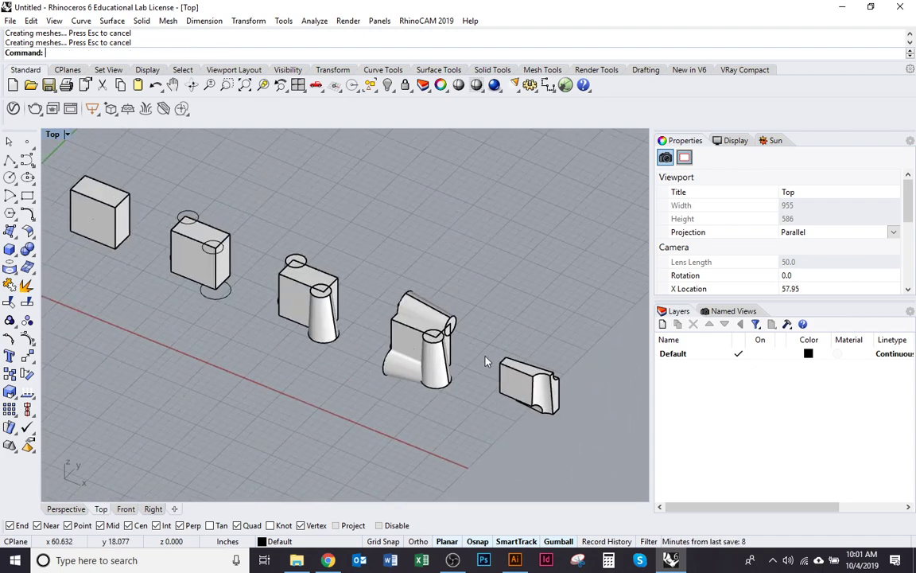
{"action": "left_click", "coordinate": [726, 311]}
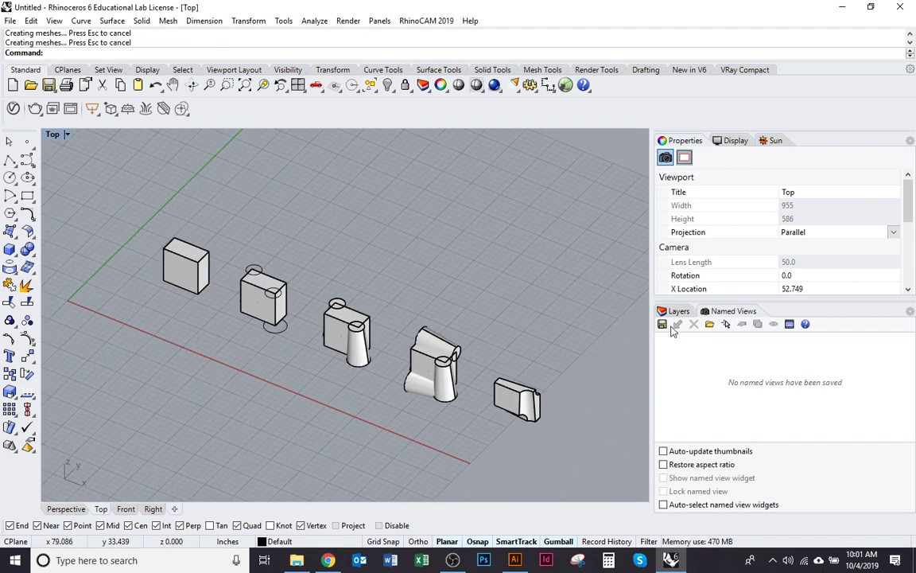
{"action": "left_click_drag", "start_coordinate": [198, 274], "coordinate": [195, 271]}
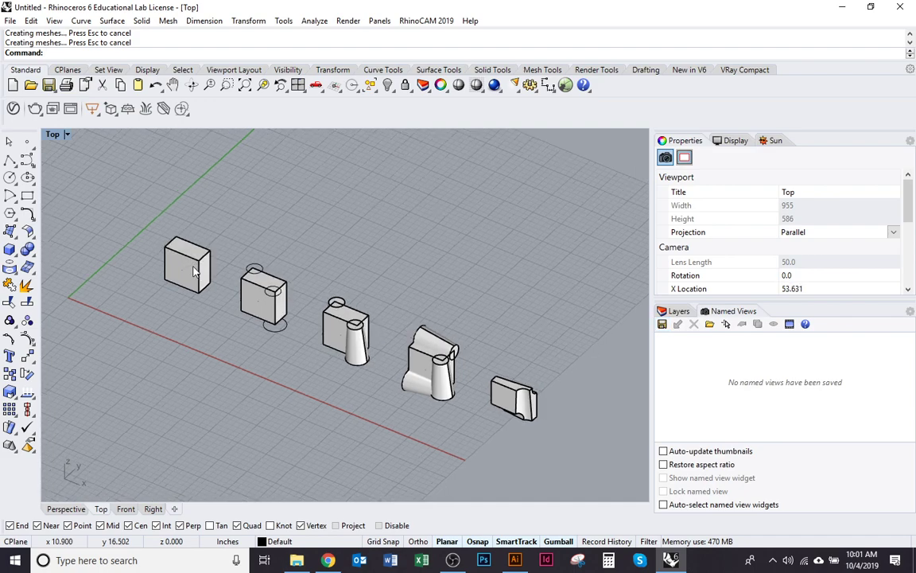
Return the viewport to Wireframe display and examine the construction stages along the row up close.
{"action": "key", "text": "alt"}
{"action": "key", "text": "ctrl+alt+w"}
{"action": "left_click_drag", "start_coordinate": [241, 315], "coordinate": [318, 326]}
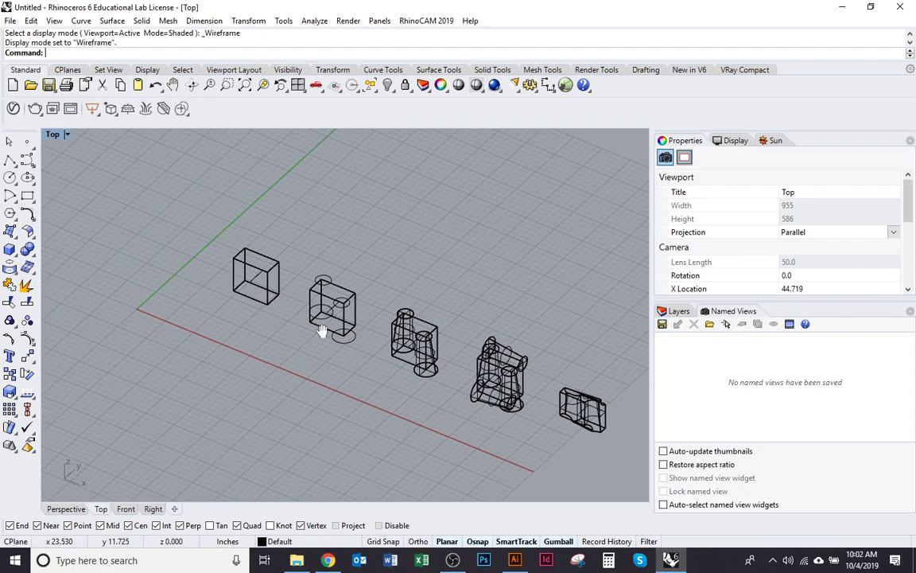
{"action": "scroll", "coordinate": [377, 318], "scroll_direction": "up", "scroll_amount": 7}
{"action": "left_click_drag", "start_coordinate": [378, 316], "coordinate": [430, 331]}
{"action": "left_click_drag", "start_coordinate": [574, 358], "coordinate": [288, 315]}
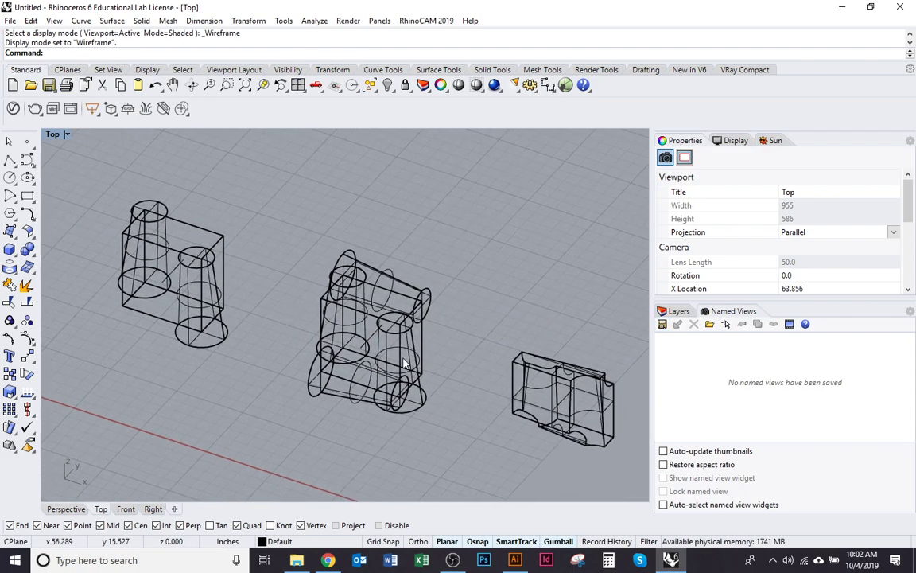
{"action": "scroll", "coordinate": [405, 360], "scroll_direction": "up", "scroll_amount": 1}
{"action": "left_click_drag", "start_coordinate": [520, 389], "coordinate": [373, 377]}
{"action": "scroll", "coordinate": [540, 391], "scroll_direction": "up", "scroll_amount": 1}
{"action": "scroll", "coordinate": [525, 408], "scroll_direction": "down", "scroll_amount": 3}
{"action": "scroll", "coordinate": [483, 417], "scroll_direction": "down", "scroll_amount": 4}
Mirror all five sets upside down without keeping copies, using a horizontal three-point mirror plane.
{"action": "left_click_drag", "start_coordinate": [102, 214], "coordinate": [537, 432]}
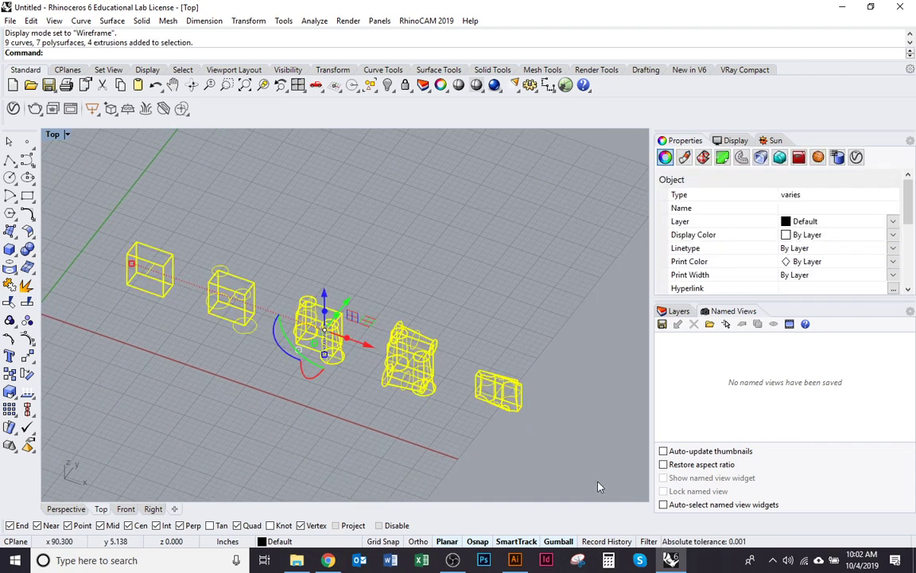
{"action": "type", "text": "Mirror"}
{"action": "key", "text": "Return"}
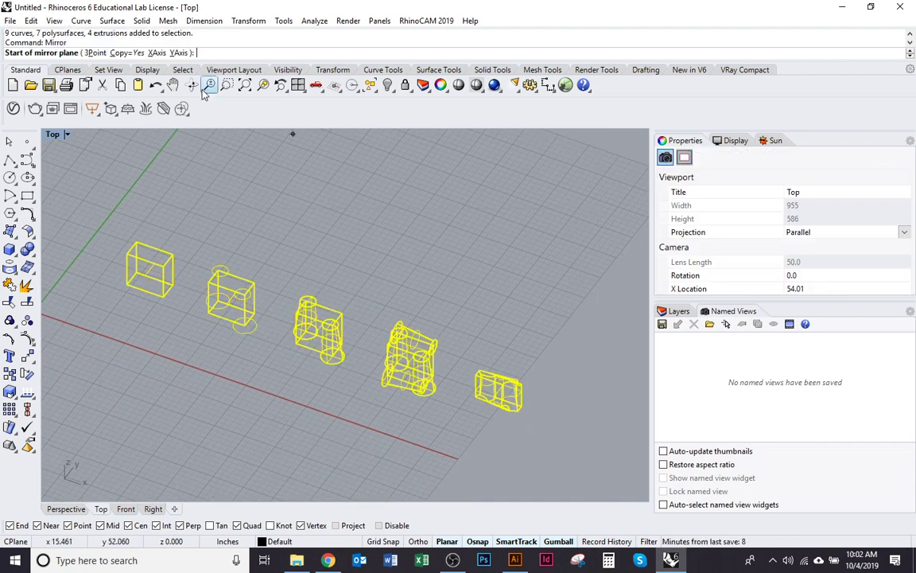
{"action": "left_click", "coordinate": [123, 52]}
{"action": "left_click", "coordinate": [94, 53]}
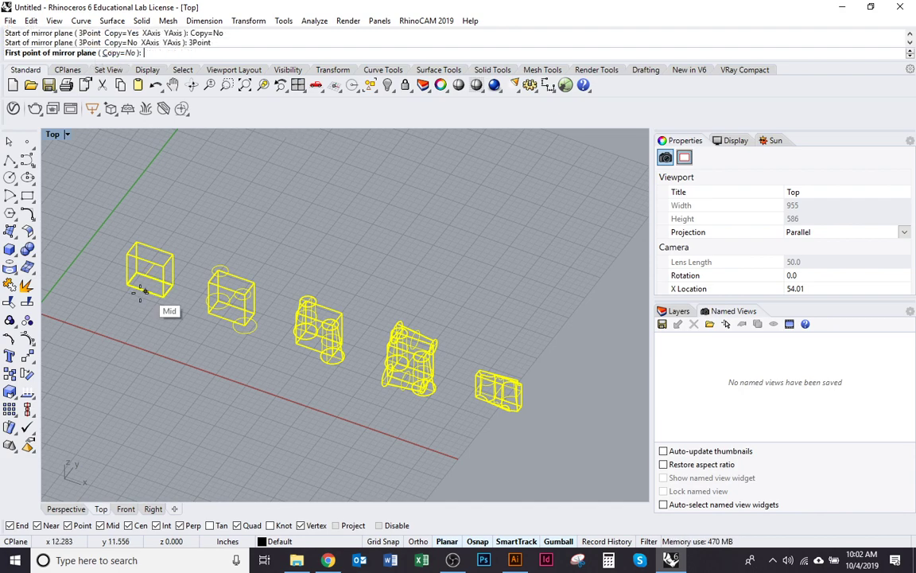
{"action": "scroll", "coordinate": [136, 263], "scroll_direction": "up", "scroll_amount": 2}
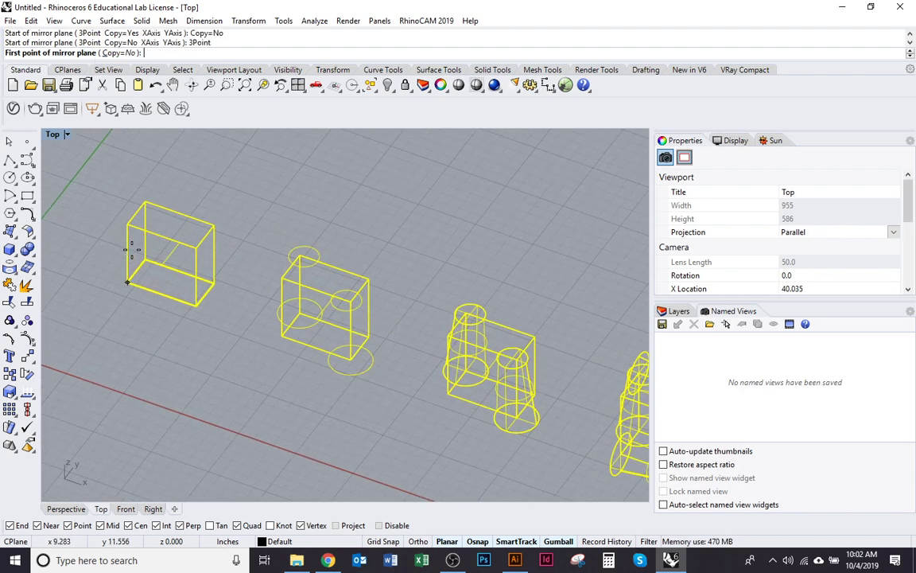
{"action": "left_click", "coordinate": [88, 289]}
{"action": "left_click", "coordinate": [65, 262]}
{"action": "left_click", "coordinate": [114, 344]}
{"action": "scroll", "coordinate": [287, 379], "scroll_direction": "down", "scroll_amount": 5}
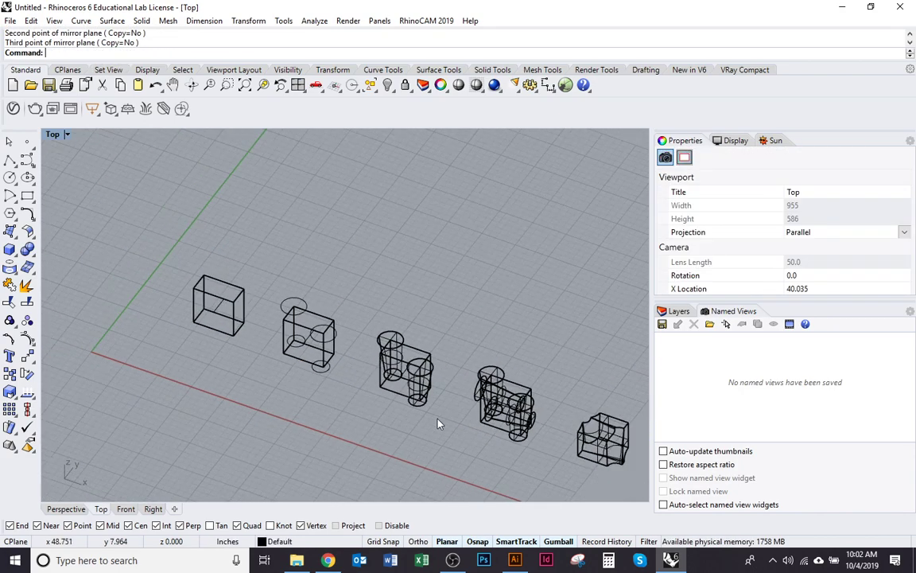
Check the flipped sets close up in Shaded display.
{"action": "left_click_drag", "start_coordinate": [574, 442], "coordinate": [515, 416]}
{"action": "scroll", "coordinate": [445, 372], "scroll_direction": "up", "scroll_amount": 6}
{"action": "key", "text": "ctrl+alt+s"}
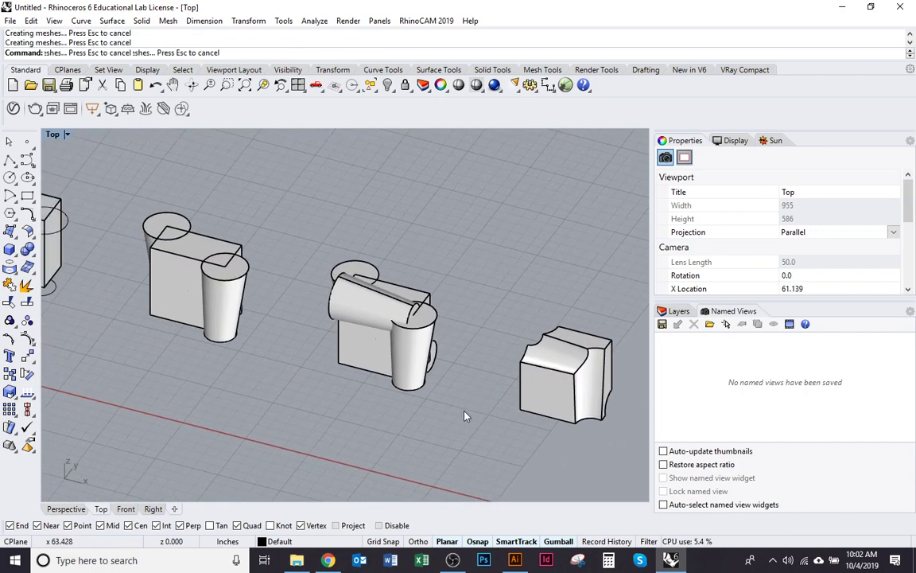
Return the viewport to Wireframe display and save the current view as a named view called Axon Angle.
{"action": "left_click_drag", "start_coordinate": [416, 380], "coordinate": [519, 403]}
{"action": "key", "text": "ctrl+alt+w"}
{"action": "key", "text": "Right"}
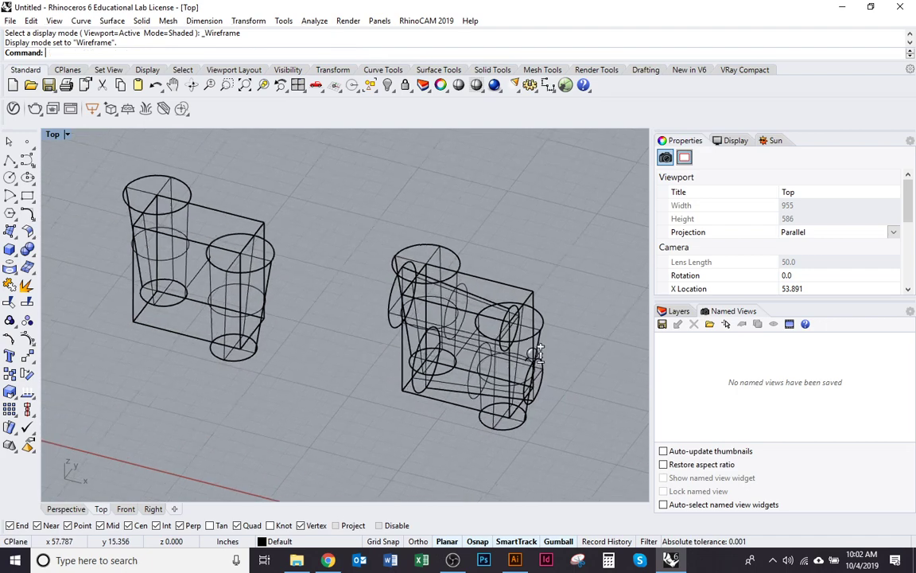
{"action": "key", "text": "Left"}
{"action": "key", "text": "Left"}
{"action": "key", "text": "Left"}
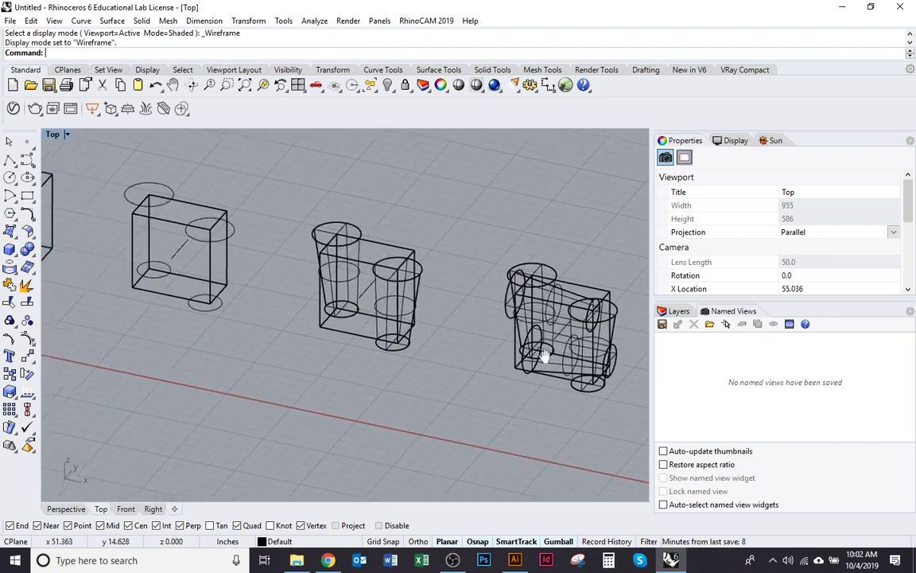
{"action": "left_click", "coordinate": [676, 326]}
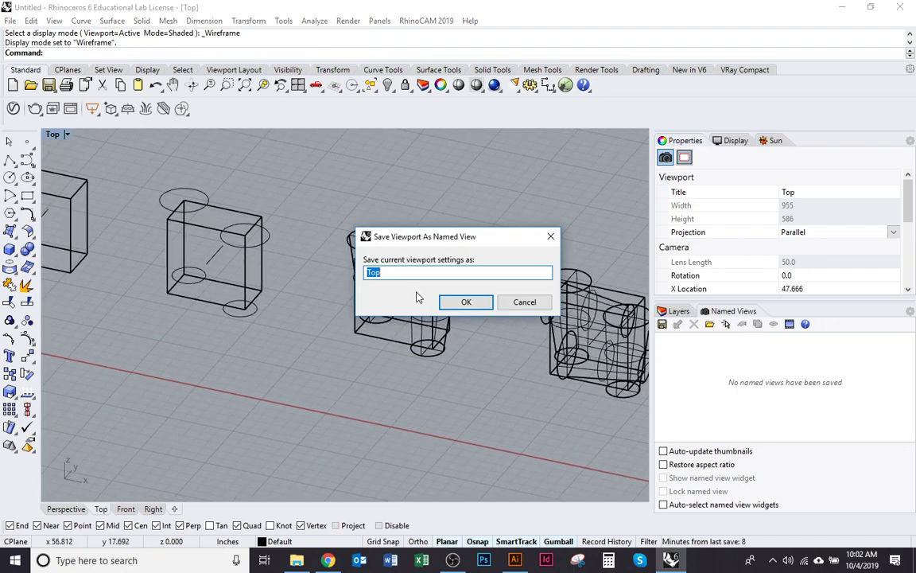
{"action": "type", "text": "Axon Angle"}
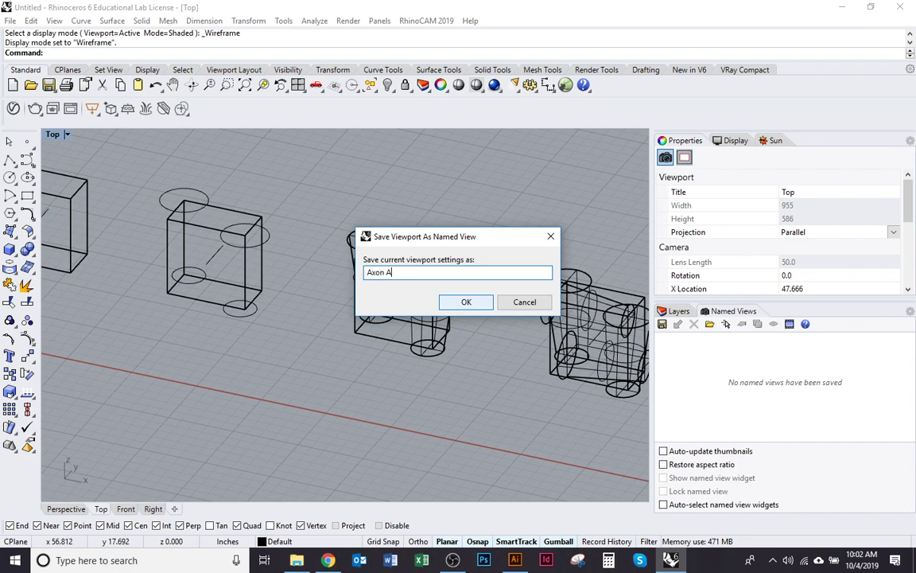
{"action": "left_click", "coordinate": [467, 302]}
Create a Make2D drawing of all five sets from the Axon Angle view with hidden lines included.
{"action": "scroll", "coordinate": [389, 374], "scroll_direction": "down", "scroll_amount": 5}
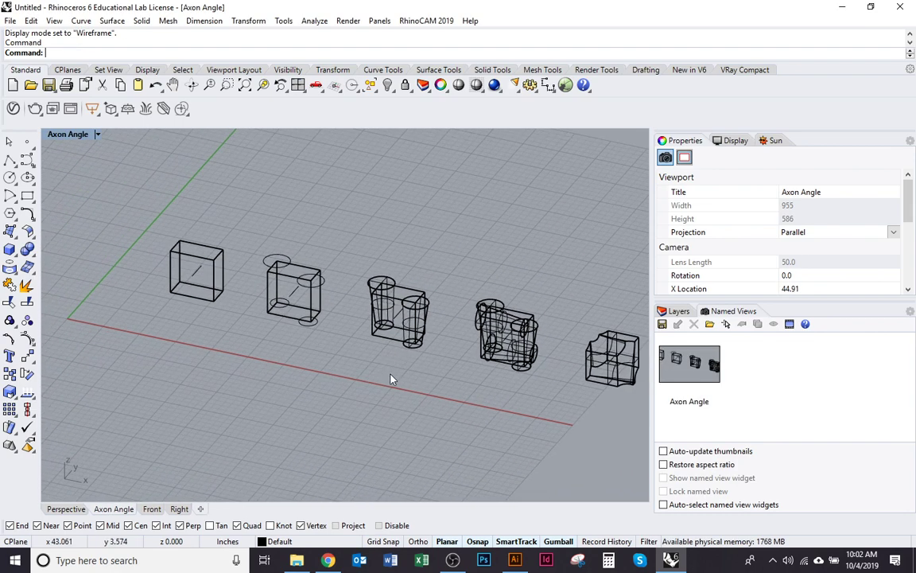
{"action": "left_click_drag", "start_coordinate": [424, 377], "coordinate": [372, 390]}
{"action": "key", "text": "Right"}
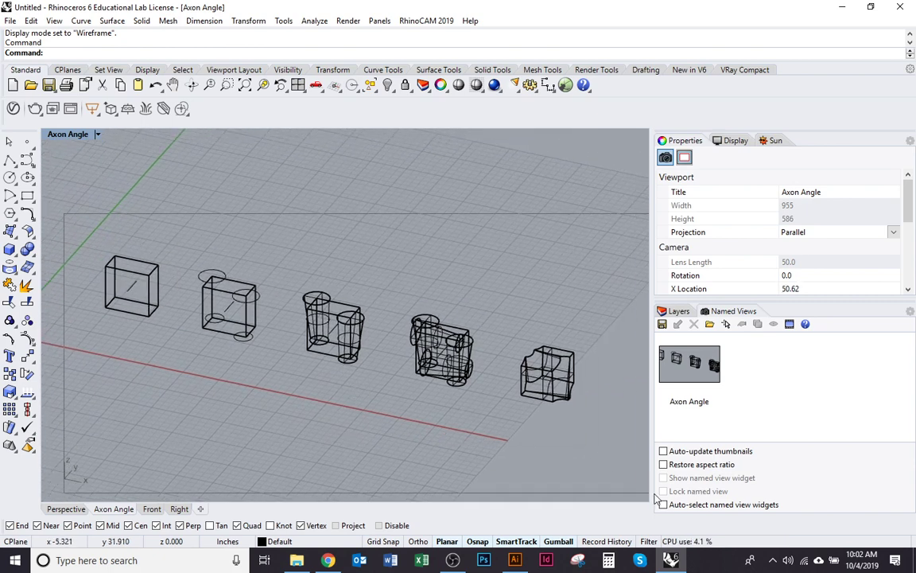
{"action": "key", "text": "ctrl+a"}
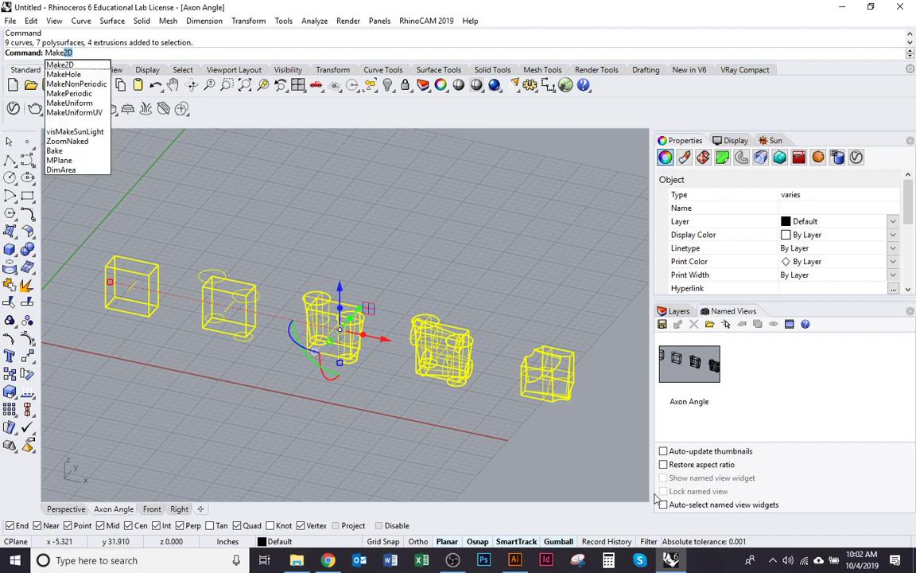
{"action": "key", "text": "Return"}
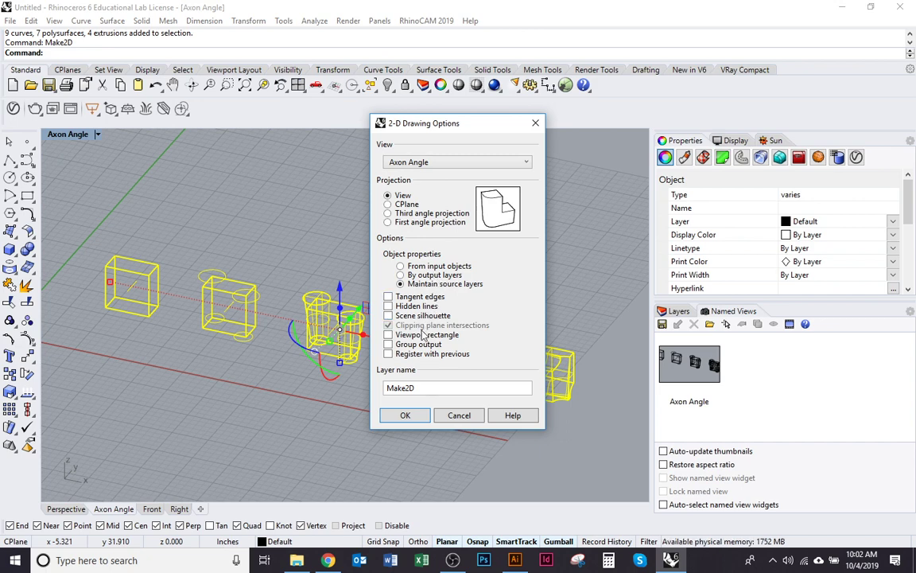
{"action": "left_click", "coordinate": [410, 306]}
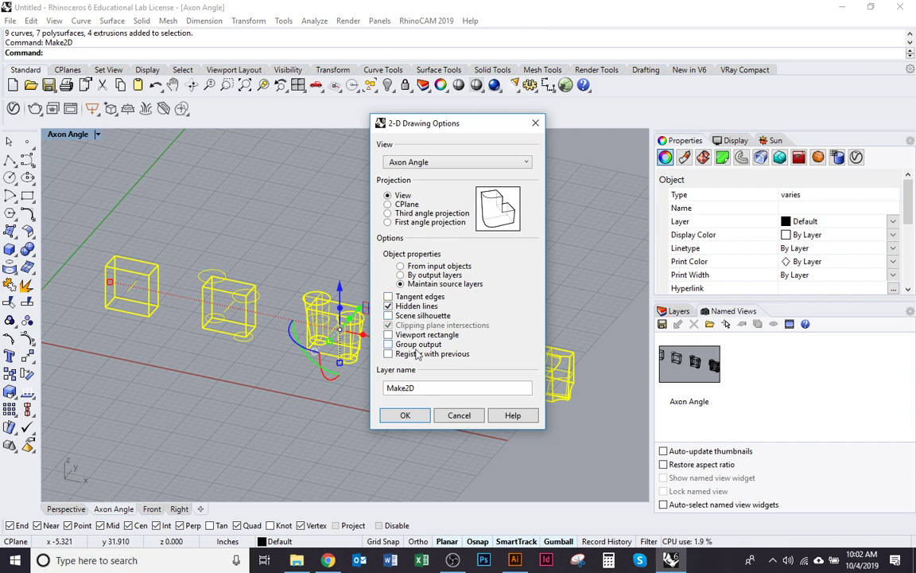
{"action": "left_click", "coordinate": [414, 420]}
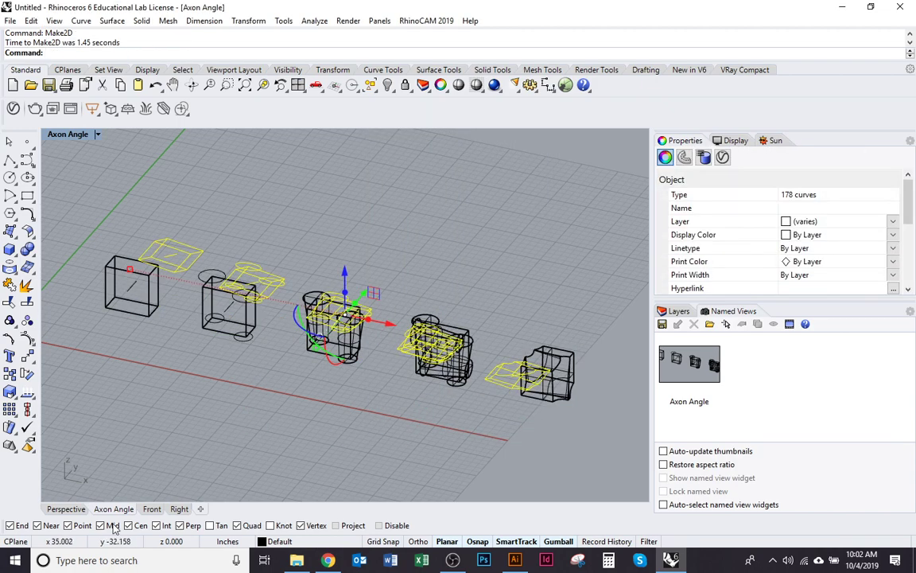
Switch the Perspective viewport to the world Top view and move the 2D linework straight up, clear of the solids.
{"action": "left_click", "coordinate": [77, 509]}
{"action": "type", "text": "Top"}
{"action": "key", "text": "Return"}
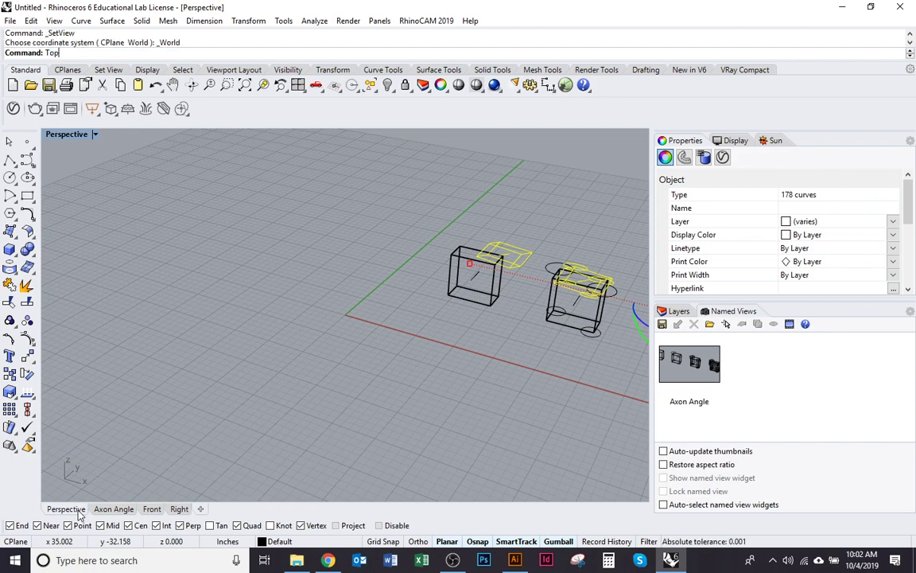
{"action": "left_click_drag", "start_coordinate": [126, 468], "coordinate": [614, 190]}
{"action": "left_click_drag", "start_coordinate": [504, 245], "coordinate": [389, 327]}
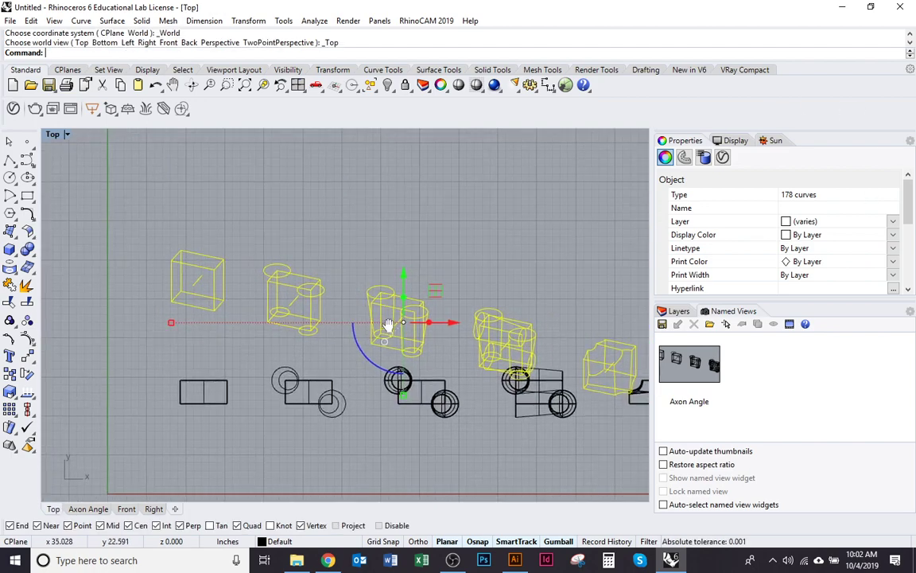
{"action": "left_click_drag", "start_coordinate": [405, 275], "coordinate": [393, 159]}
{"action": "left_click_drag", "start_coordinate": [398, 208], "coordinate": [361, 227]}
{"action": "left_click", "coordinate": [402, 311]}
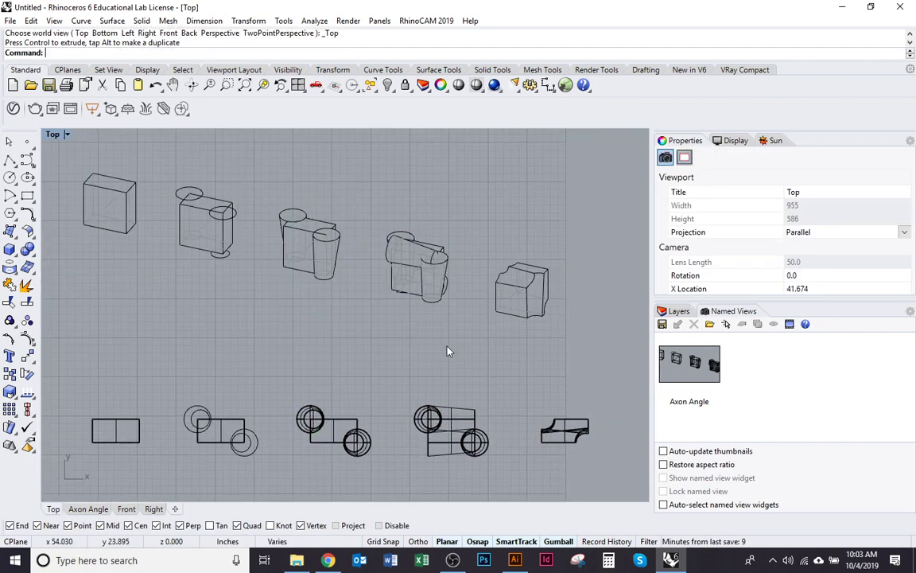
Set the Top viewport's Wireframe background to a solid white color.
{"action": "scroll", "coordinate": [487, 316], "scroll_direction": "up", "scroll_amount": 8}
{"action": "scroll", "coordinate": [486, 316], "scroll_direction": "up", "scroll_amount": 2}
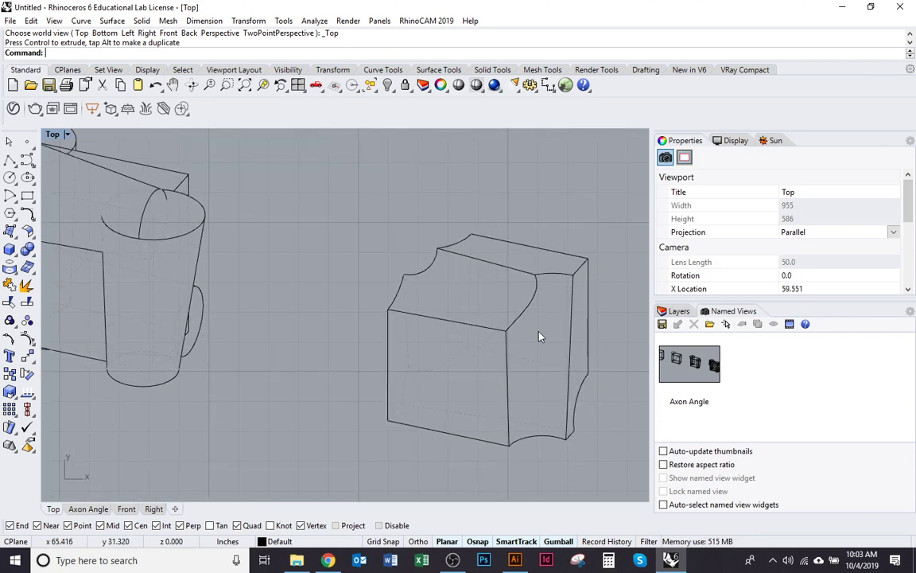
{"action": "left_click", "coordinate": [736, 141]}
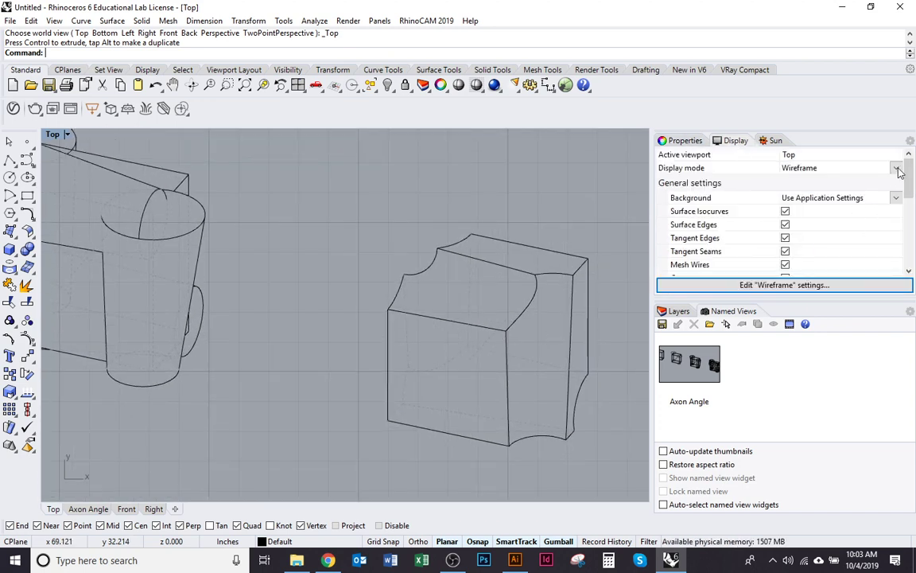
{"action": "left_click", "coordinate": [896, 198]}
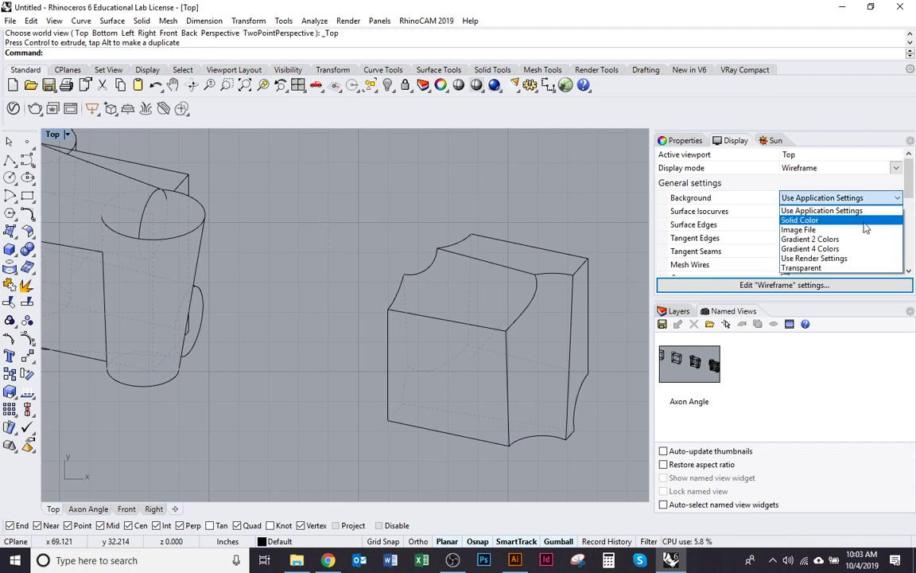
{"action": "left_click", "coordinate": [803, 220]}
{"action": "left_click", "coordinate": [842, 211]}
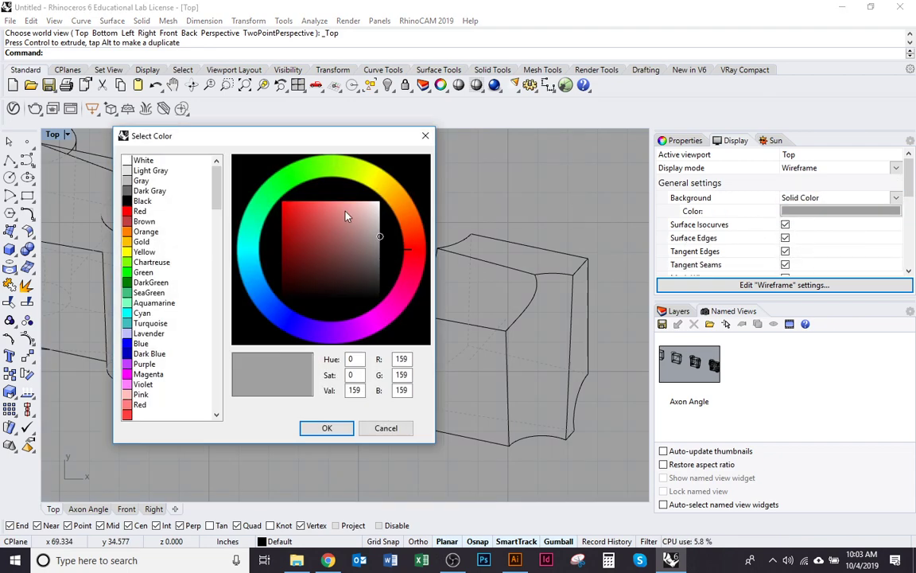
{"action": "left_click", "coordinate": [144, 160]}
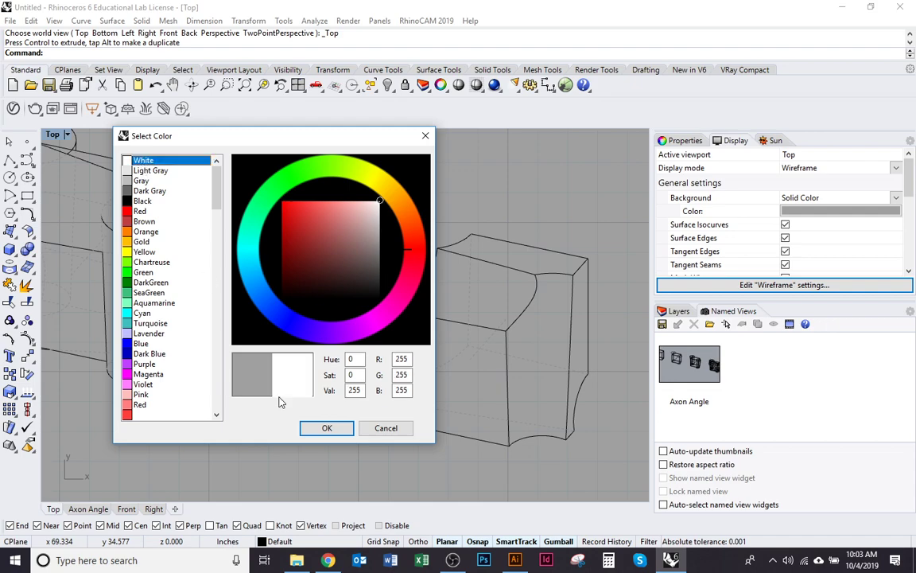
{"action": "left_click", "coordinate": [326, 427]}
Examine the five 2D drawings with their dashed hidden lines up close against the white background.
{"action": "left_click_drag", "start_coordinate": [371, 372], "coordinate": [336, 334]}
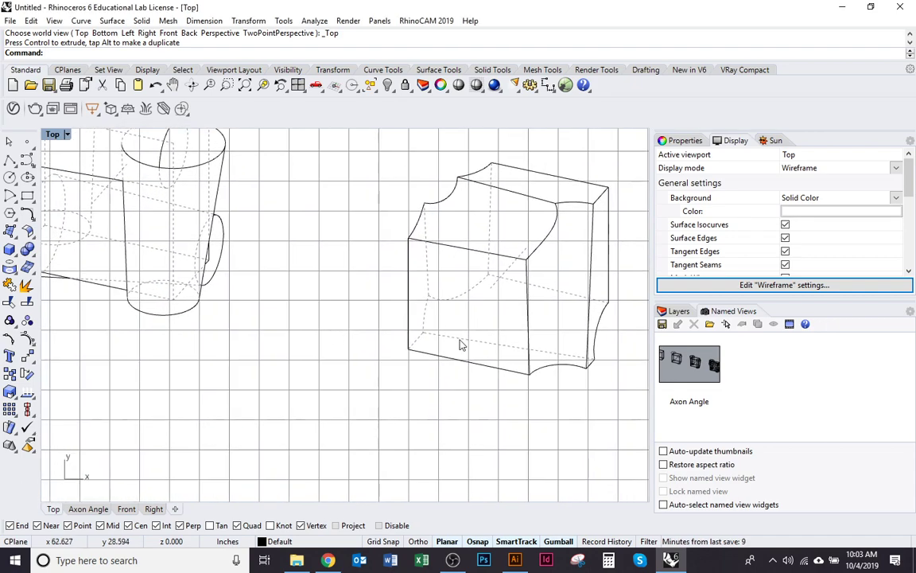
{"action": "scroll", "coordinate": [460, 343], "scroll_direction": "down", "scroll_amount": 3}
{"action": "left_click_drag", "start_coordinate": [401, 337], "coordinate": [624, 387]}
{"action": "left_click_drag", "start_coordinate": [447, 327], "coordinate": [527, 365]}
{"action": "left_click_drag", "start_coordinate": [187, 277], "coordinate": [597, 395]}
{"action": "left_click_drag", "start_coordinate": [115, 255], "coordinate": [253, 288]}
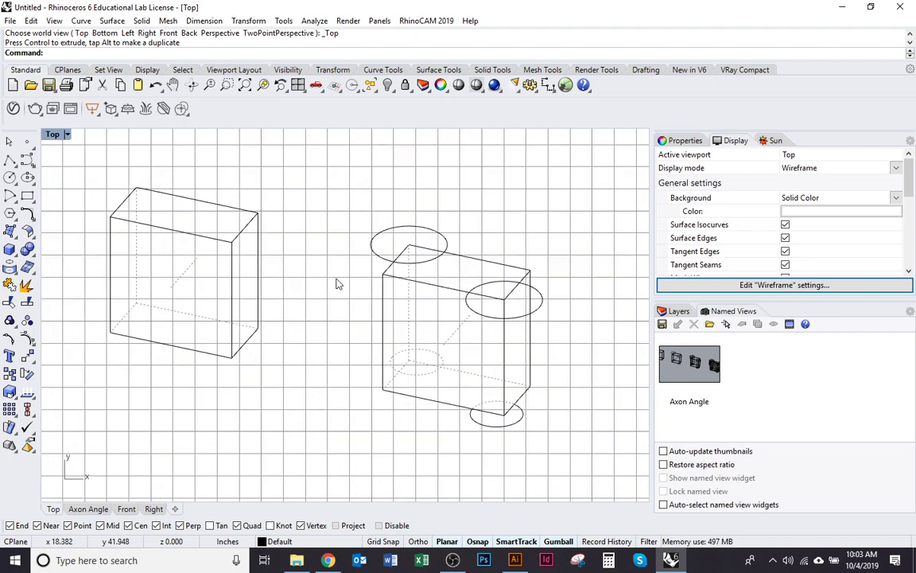
{"action": "scroll", "coordinate": [308, 271], "scroll_direction": "down", "scroll_amount": 6}
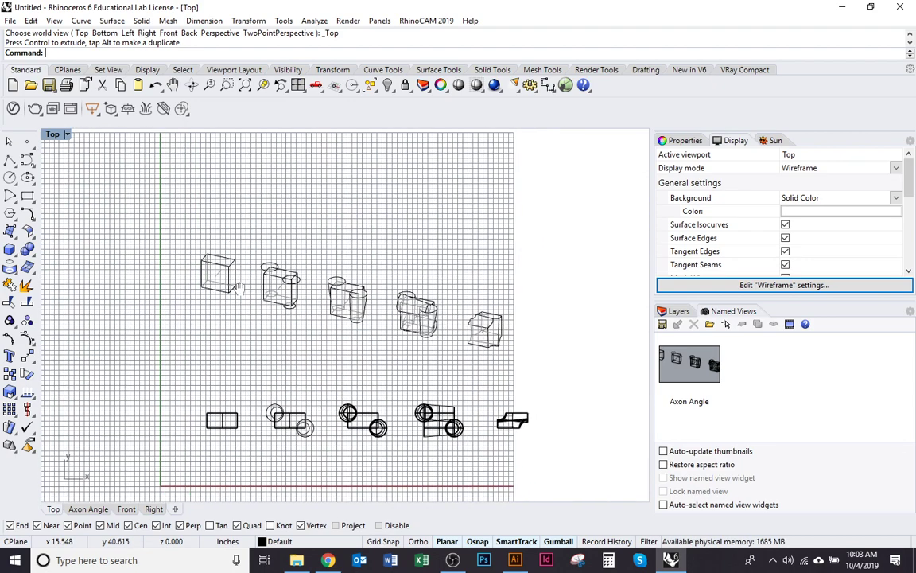
{"action": "left_click_drag", "start_coordinate": [151, 193], "coordinate": [544, 374]}
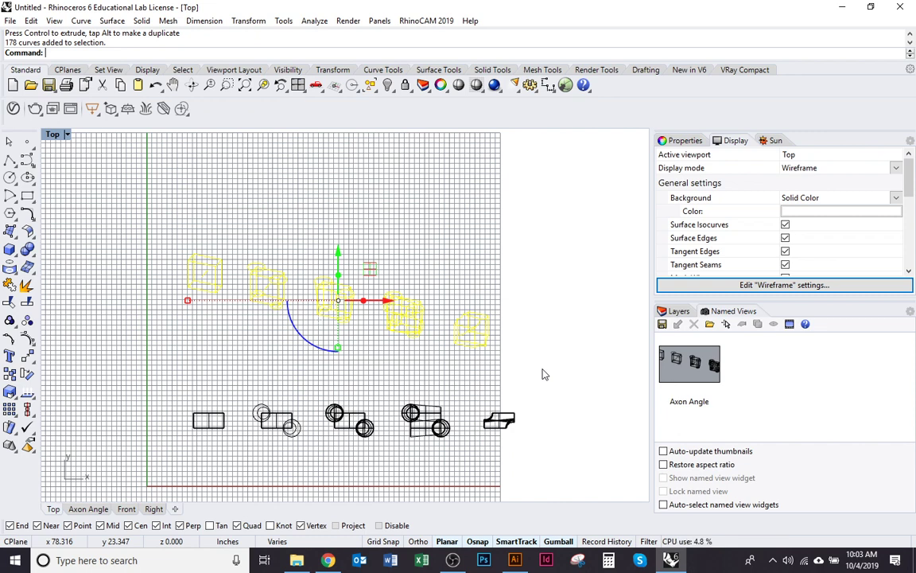
{"action": "key", "text": "Escape"}
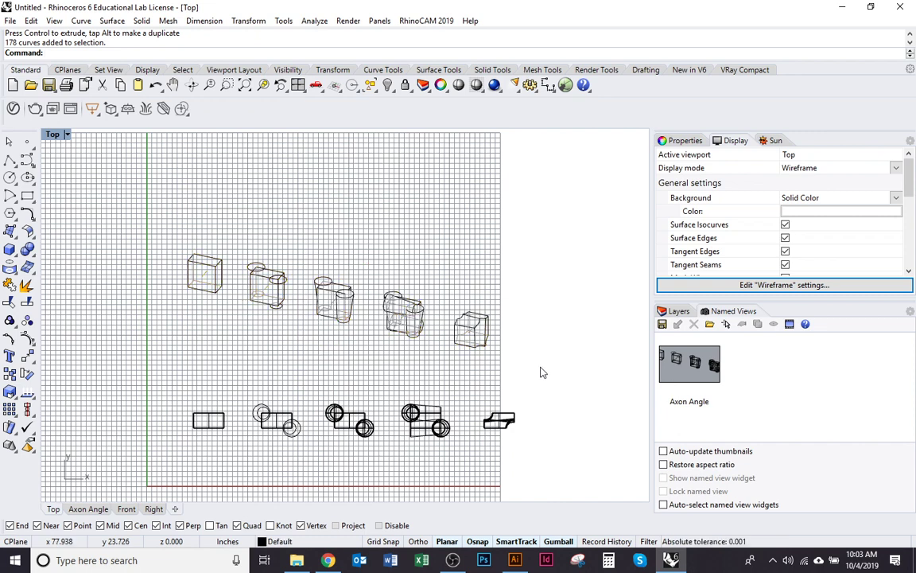
Draw a horizontal line from the lowest front corner of the first box drawing across to the fifth drawing.
{"action": "key", "text": "Return"}
{"action": "scroll", "coordinate": [292, 374], "scroll_direction": "up", "scroll_amount": 2}
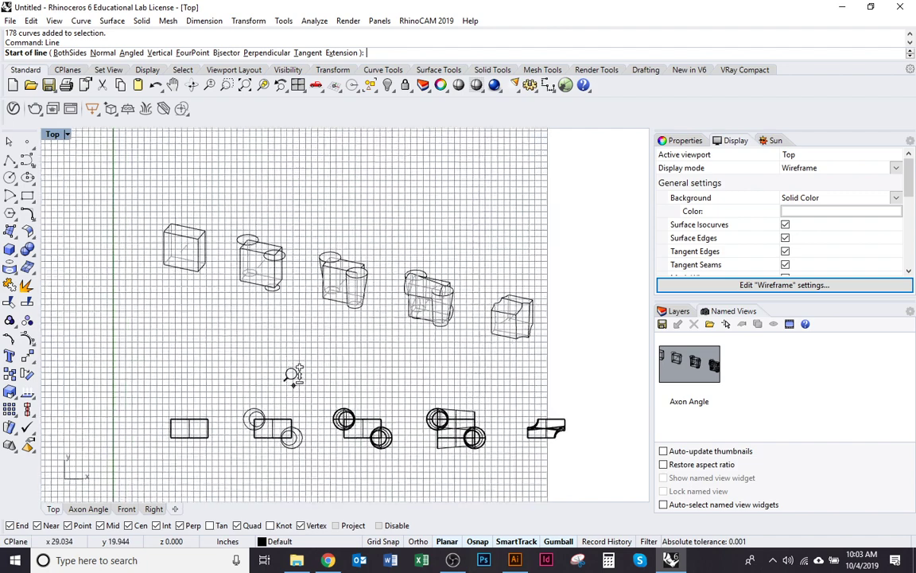
{"action": "left_click", "coordinate": [193, 268]}
{"action": "scroll", "coordinate": [282, 332], "scroll_direction": "down", "scroll_amount": 1}
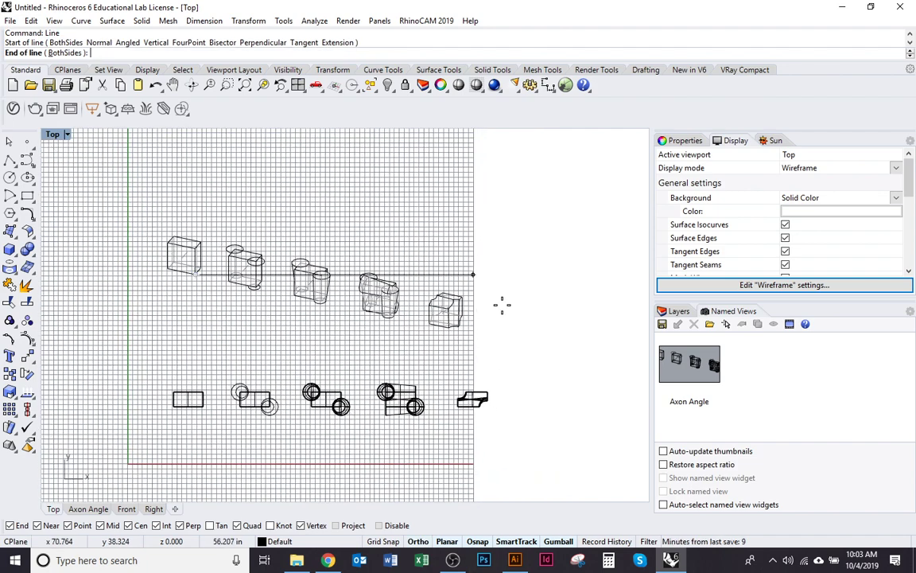
{"action": "left_click", "coordinate": [463, 273]}
{"action": "left_click", "coordinate": [465, 275]}
Move the line so its start sits on the lower-left front corner of the first box drawing.
{"action": "type", "text": "m"}
{"action": "key", "text": "Return"}
{"action": "scroll", "coordinate": [182, 267], "scroll_direction": "up", "scroll_amount": 2}
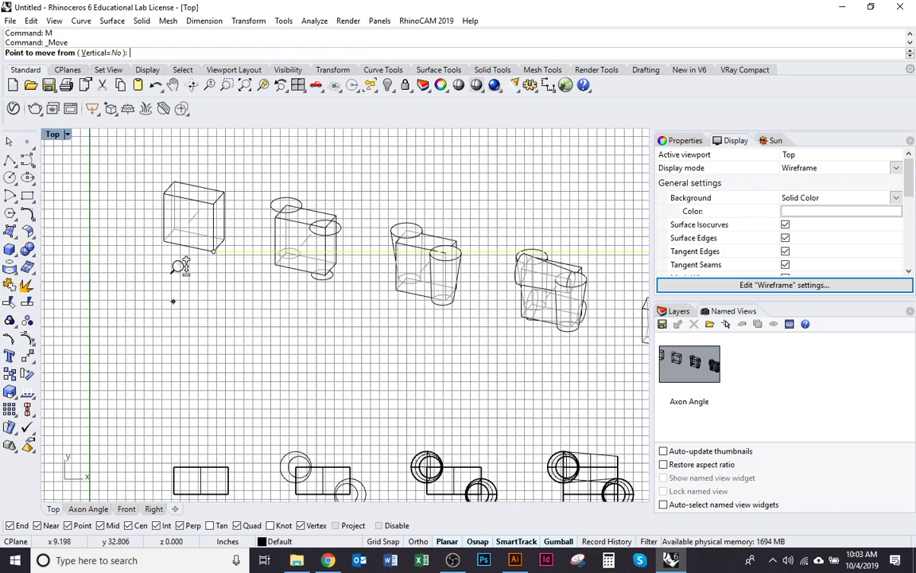
{"action": "left_click", "coordinate": [214, 252]}
{"action": "left_click", "coordinate": [164, 241]}
{"action": "left_click_drag", "start_coordinate": [252, 283], "coordinate": [203, 301]}
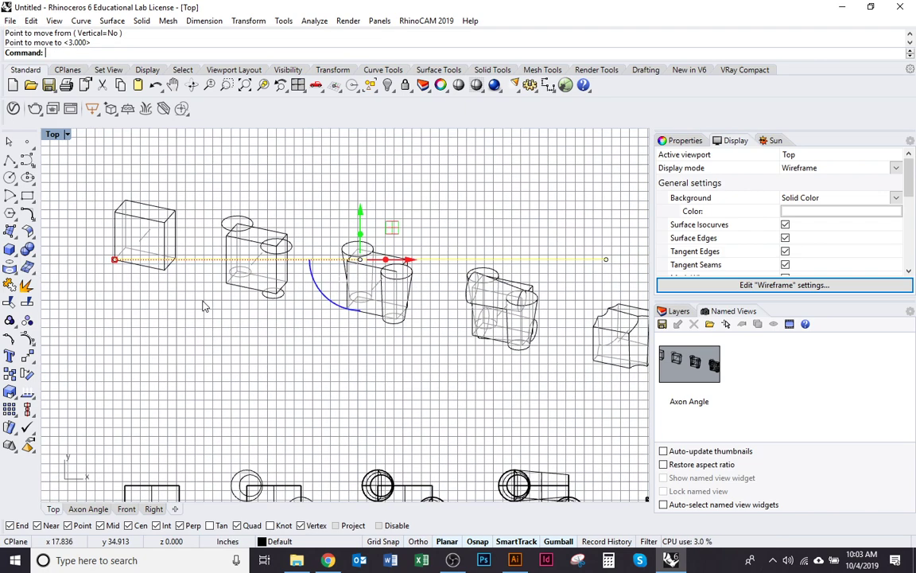
Divide the horizontal line into 4 equal segments with marker points.
{"action": "scroll", "coordinate": [203, 306], "scroll_direction": "down", "scroll_amount": 2}
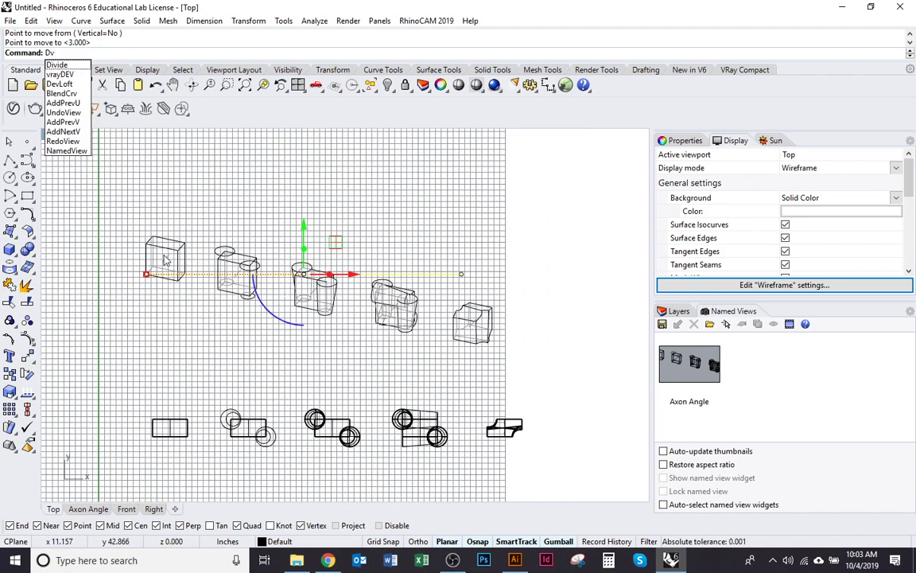
{"action": "type", "text": "d="}
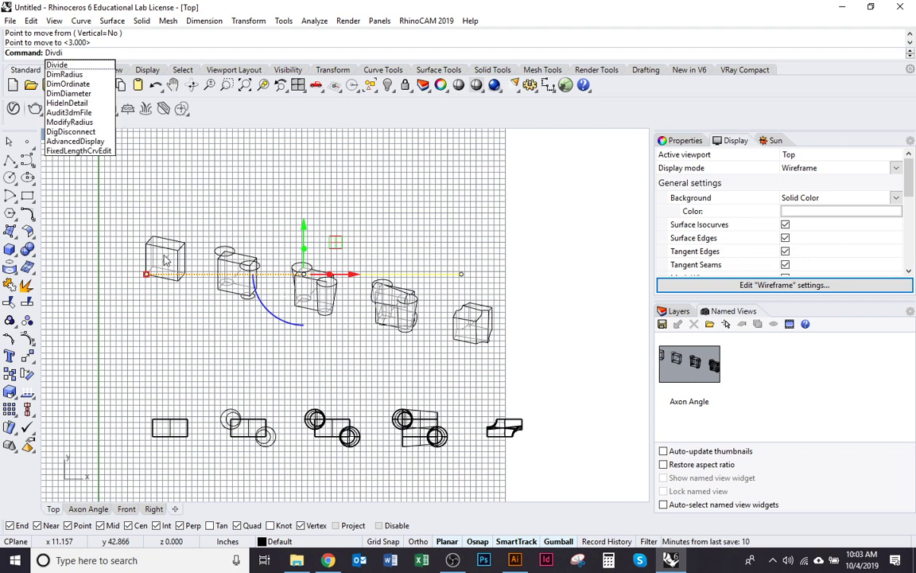
{"action": "key", "text": "BackSpace"}
{"action": "key", "text": "BackSpace"}
{"action": "type", "text": "ide"}
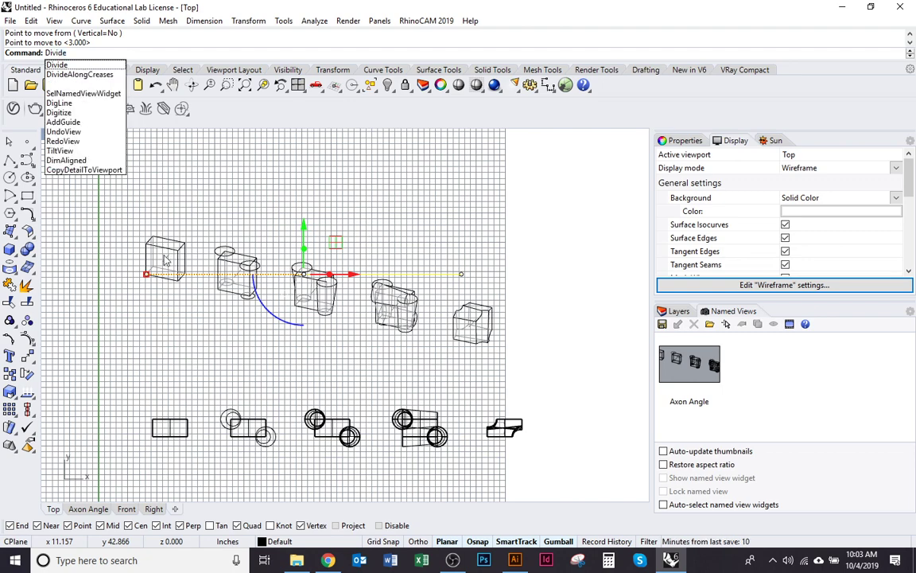
{"action": "key", "text": "Return"}
{"action": "type", "text": "4"}
{"action": "key", "text": "Return"}
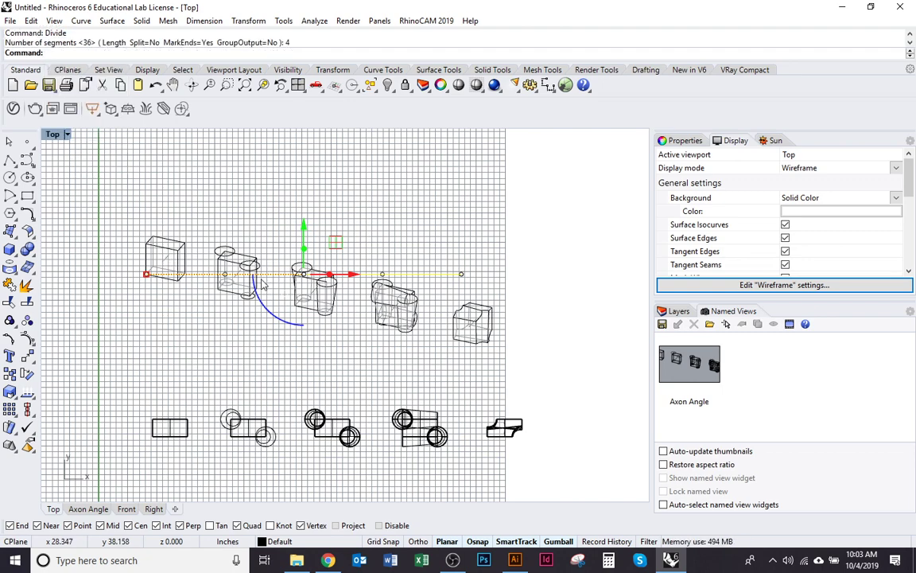
Move the second stage's drawing, without the marker point, by its lower-left front corner onto the second marker point.
{"action": "scroll", "coordinate": [265, 284], "scroll_direction": "up", "scroll_amount": 2}
{"action": "left_click", "coordinate": [262, 238]}
{"action": "left_click_drag", "start_coordinate": [215, 229], "coordinate": [333, 364]}
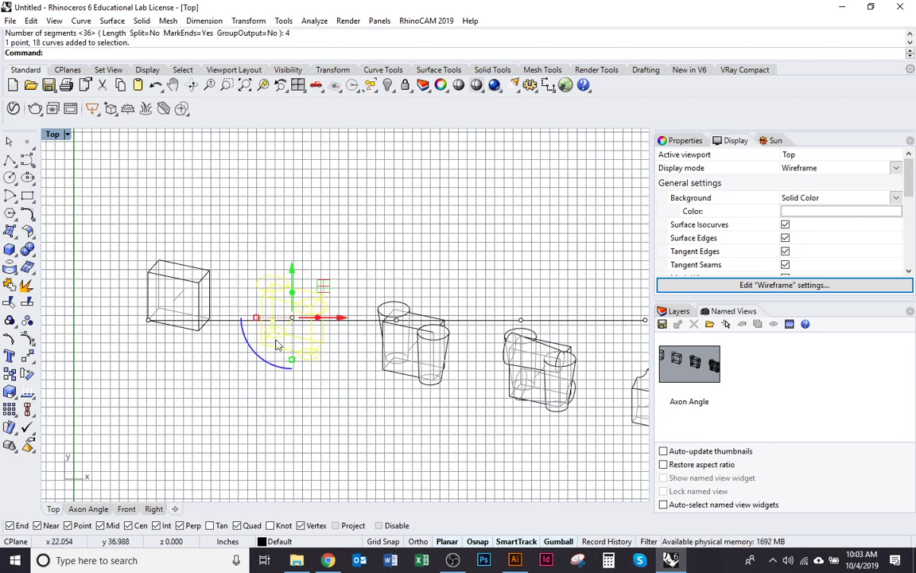
{"action": "scroll", "coordinate": [277, 330], "scroll_direction": "up", "scroll_amount": 5}
{"action": "left_click", "coordinate": [281, 319], "text": "ctrl"}
{"action": "scroll", "coordinate": [282, 322], "scroll_direction": "down", "scroll_amount": 3}
{"action": "type", "text": "m"}
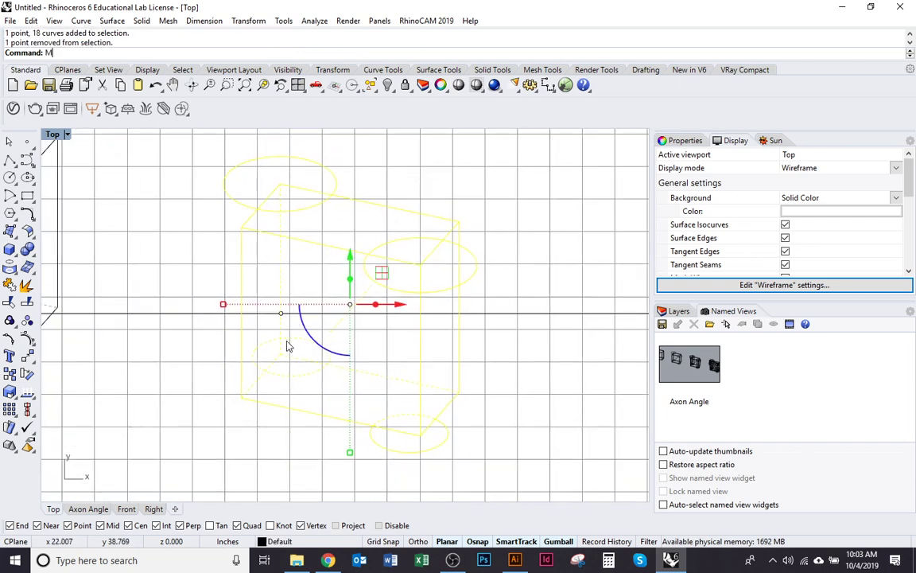
{"action": "key", "text": "Return"}
{"action": "left_click", "coordinate": [241, 396]}
{"action": "left_click", "coordinate": [280, 313]}
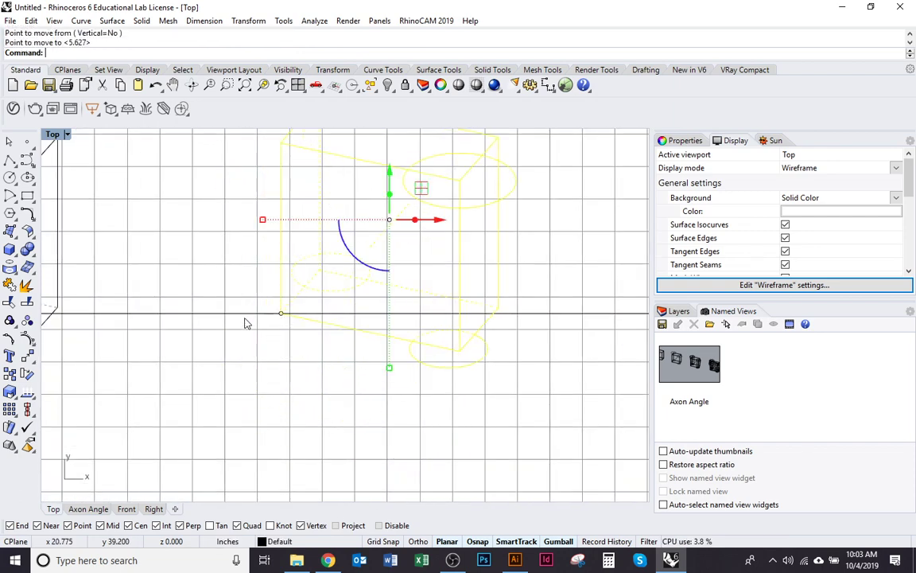
Move the third stage's drawing, without the marker point, by its lower-left front corner onto the third marker point.
{"action": "scroll", "coordinate": [307, 362], "scroll_direction": "down", "scroll_amount": 5}
{"action": "left_click_drag", "start_coordinate": [270, 219], "coordinate": [409, 364]}
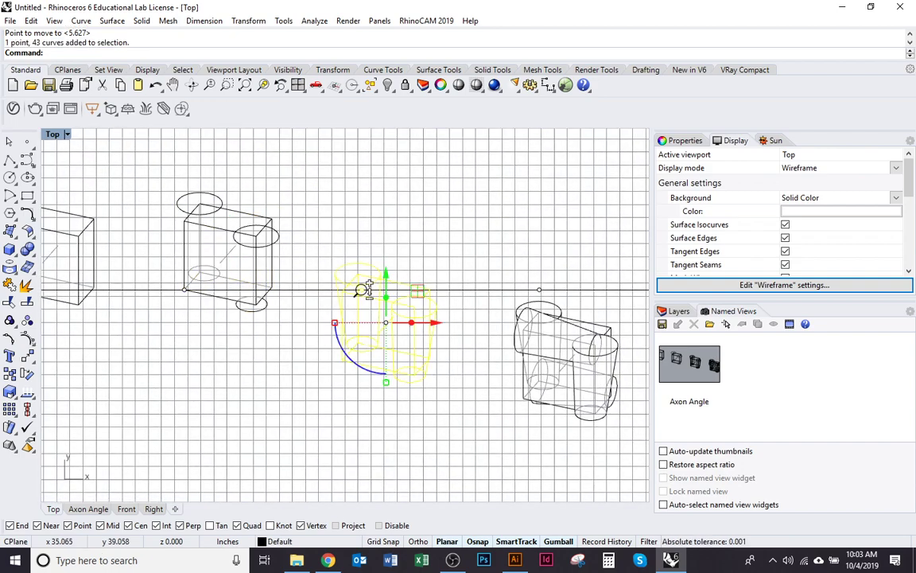
{"action": "scroll", "coordinate": [370, 285], "scroll_direction": "up", "scroll_amount": 5}
{"action": "left_click", "coordinate": [375, 273], "text": "ctrl"}
{"action": "scroll", "coordinate": [374, 295], "scroll_direction": "down", "scroll_amount": 3}
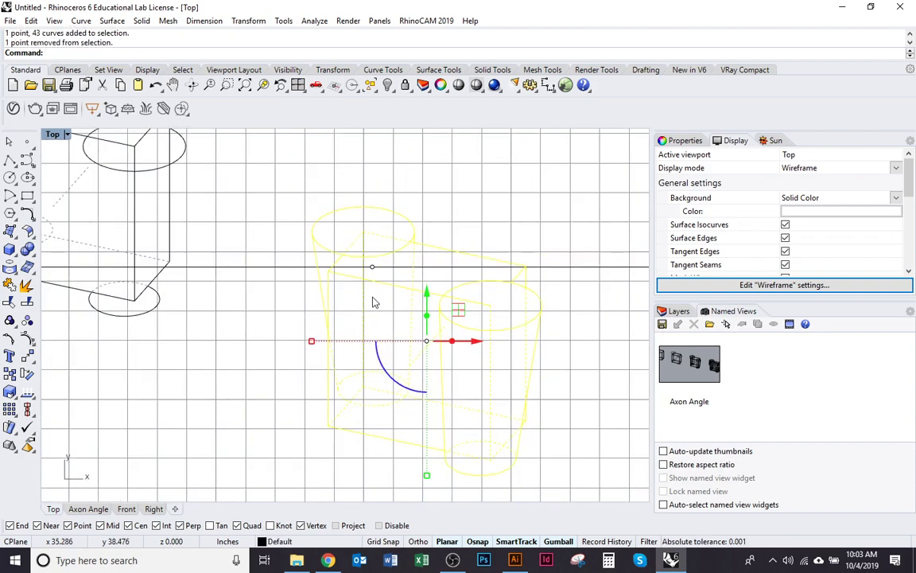
{"action": "type", "text": "m"}
{"action": "key", "text": "Return"}
{"action": "left_click", "coordinate": [322, 427]}
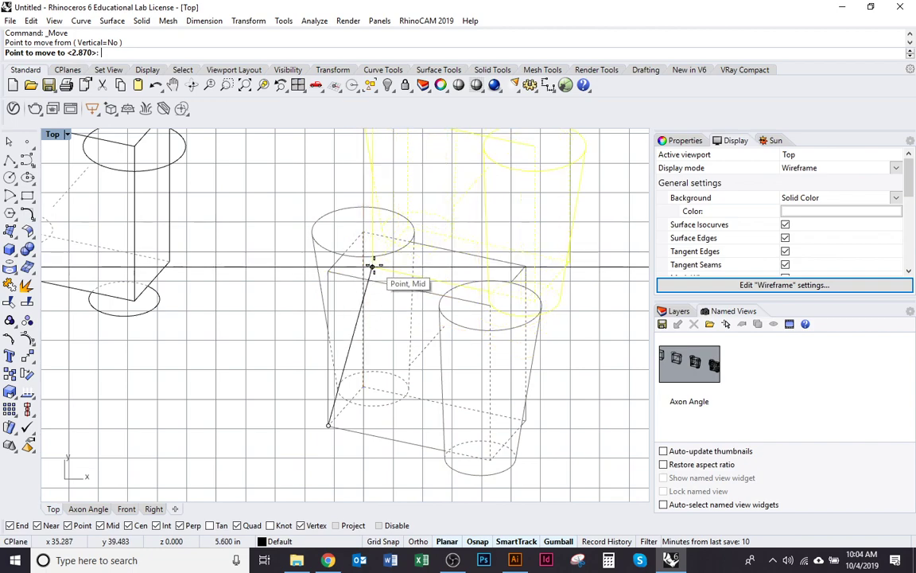
{"action": "left_click", "coordinate": [372, 262]}
Move the fourth stage's drawing by its lower-left front corner onto the fourth marker point.
{"action": "scroll", "coordinate": [311, 272], "scroll_direction": "down", "scroll_amount": 5}
{"action": "scroll", "coordinate": [309, 358], "scroll_direction": "up", "scroll_amount": 5}
{"action": "left_click_drag", "start_coordinate": [317, 364], "coordinate": [493, 198]}
{"action": "type", "text": "m"}
{"action": "key", "text": "Return"}
{"action": "left_click", "coordinate": [373, 313]}
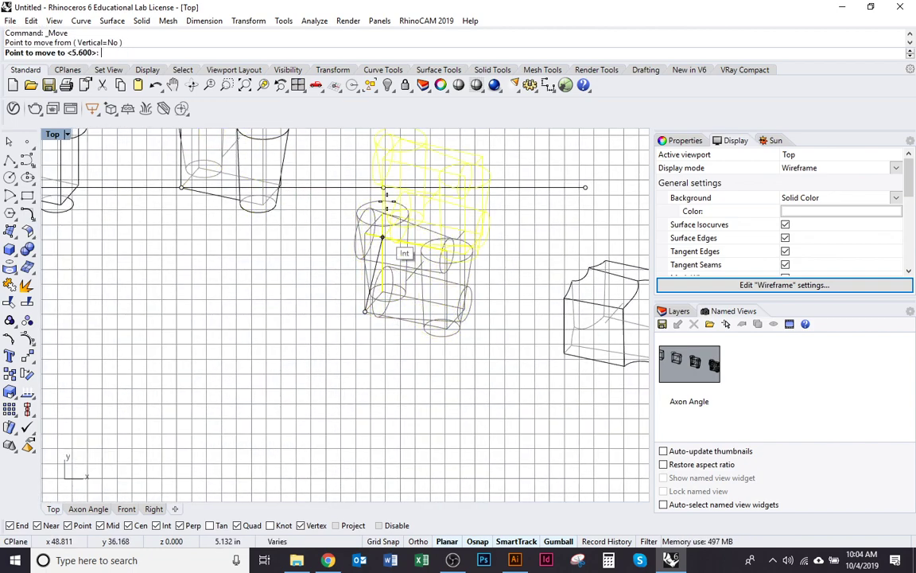
{"action": "left_click", "coordinate": [380, 189]}
Move the fifth stage's drawing by its lower-left front corner onto the marker point at the line's end.
{"action": "left_click_drag", "start_coordinate": [533, 259], "coordinate": [336, 256]}
{"action": "left_click_drag", "start_coordinate": [340, 236], "coordinate": [575, 413]}
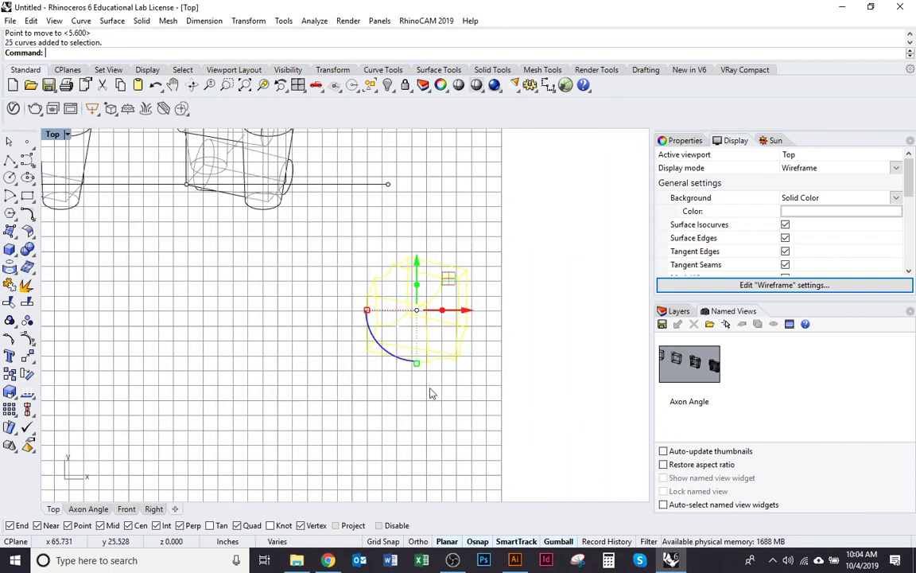
{"action": "type", "text": "m"}
{"action": "key", "text": "Return"}
{"action": "left_click", "coordinate": [367, 350]}
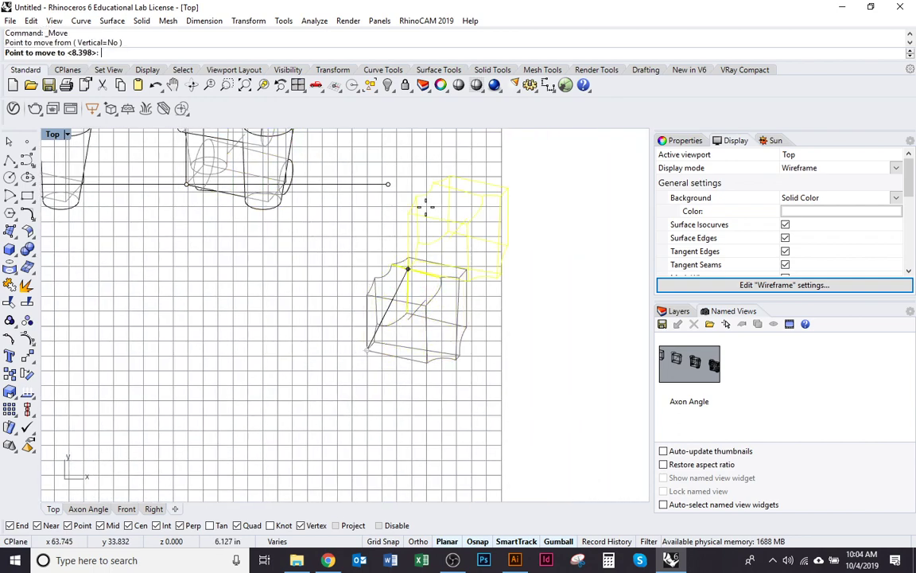
{"action": "left_click", "coordinate": [388, 185]}
Delete all the marker points and the horizontal alignment line.
{"action": "scroll", "coordinate": [447, 296], "scroll_direction": "down", "scroll_amount": 3}
{"action": "left_click_drag", "start_coordinate": [447, 296], "coordinate": [513, 334]}
{"action": "scroll", "coordinate": [514, 335], "scroll_direction": "down", "scroll_amount": 1}
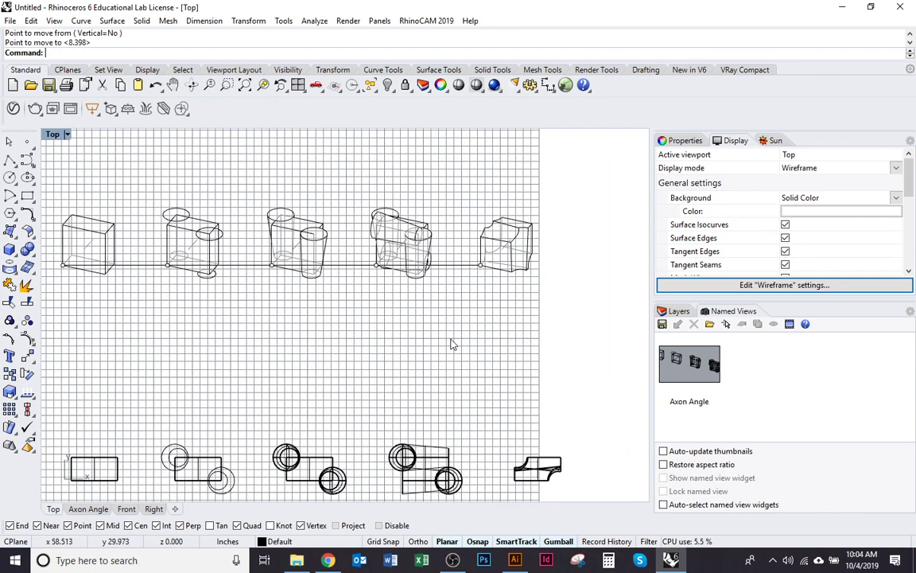
{"action": "type", "text": "SelPt"}
{"action": "key", "text": "Return"}
{"action": "type", "text": "D"}
{"action": "key", "text": "Return"}
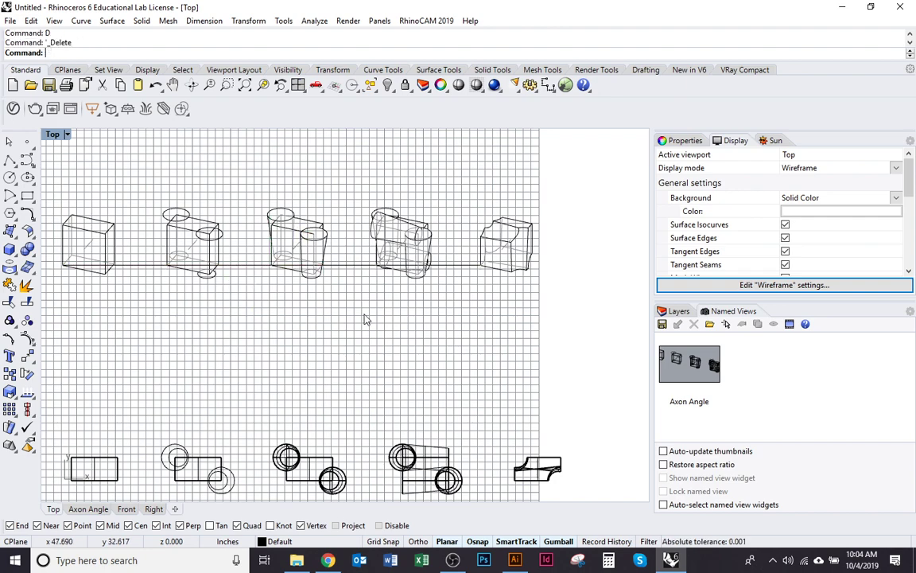
{"action": "scroll", "coordinate": [357, 302], "scroll_direction": "down", "scroll_amount": 3}
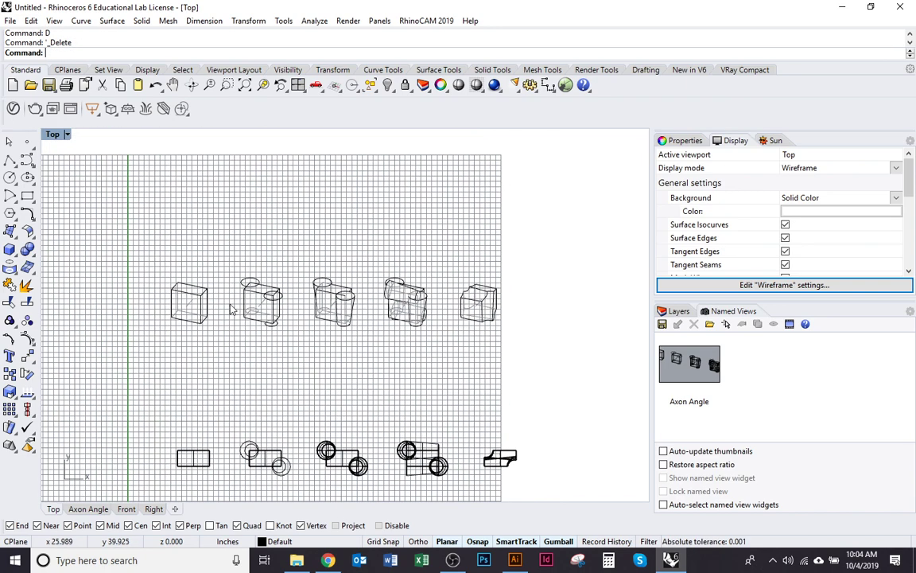
Start exporting all five aligned stage drawings to the Lectures folder 191004_Tutorial_Cast Diagram under ARC 540b_f2018.
{"action": "left_click_drag", "start_coordinate": [495, 381], "coordinate": [563, 387]}
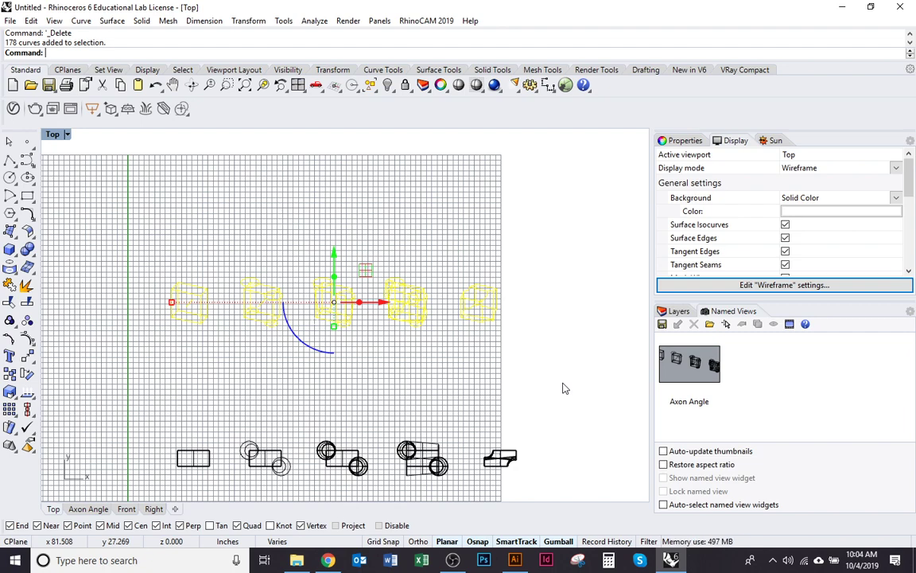
{"action": "left_click", "coordinate": [30, 21]}
{"action": "left_click", "coordinate": [10, 20]}
{"action": "left_click", "coordinate": [43, 200]}
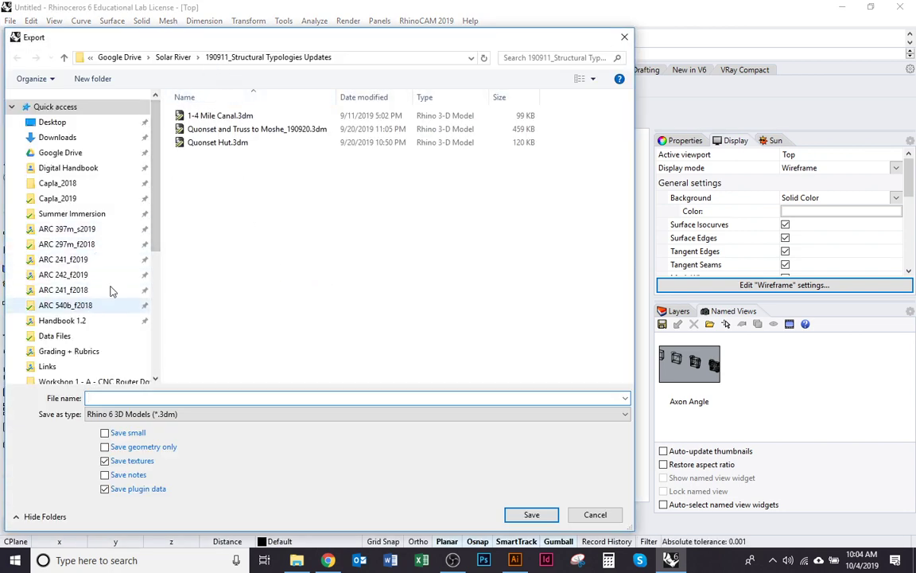
{"action": "left_click", "coordinate": [127, 305]}
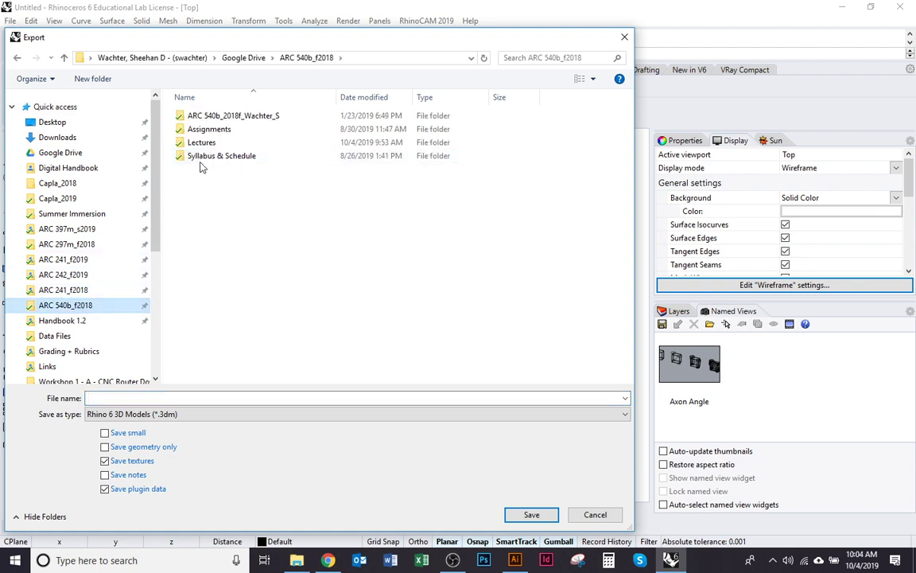
{"action": "double_click", "coordinate": [203, 142]}
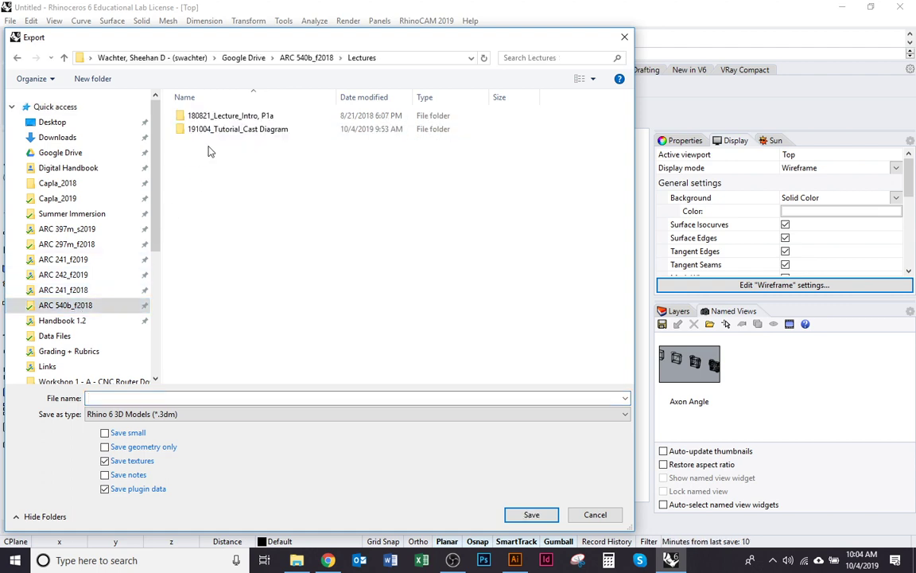
{"action": "double_click", "coordinate": [204, 130]}
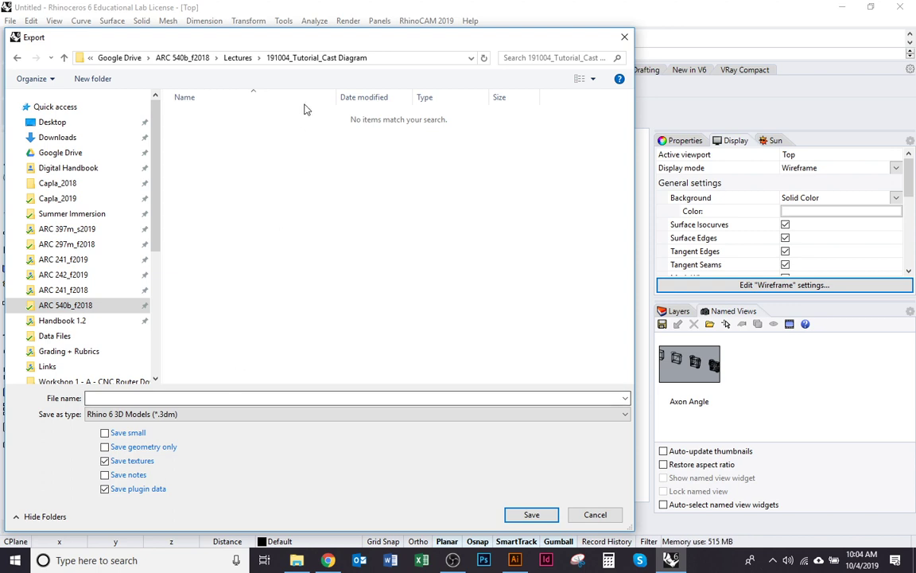
Save the export in Adobe Illustrator (*.ai) format under the name Diagram Series.
{"action": "left_click", "coordinate": [212, 413]}
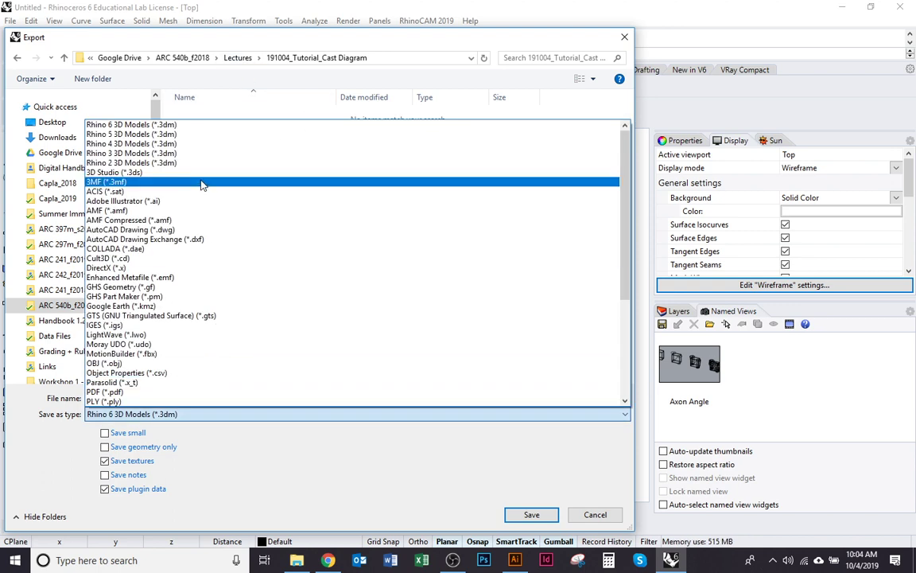
{"action": "left_click", "coordinate": [178, 199]}
{"action": "left_click", "coordinate": [162, 397]}
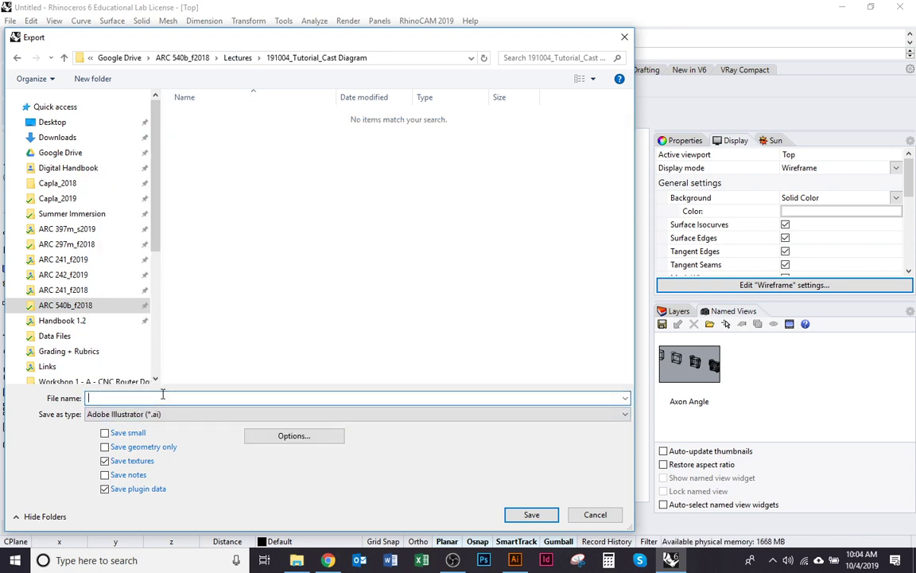
{"action": "type", "text": "Diagram Series"}
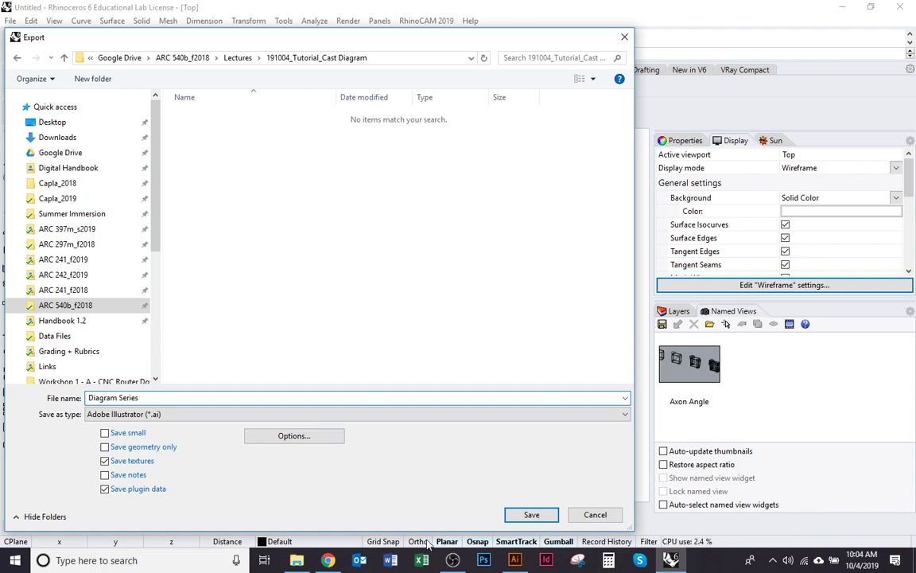
{"action": "left_click", "coordinate": [531, 514]}
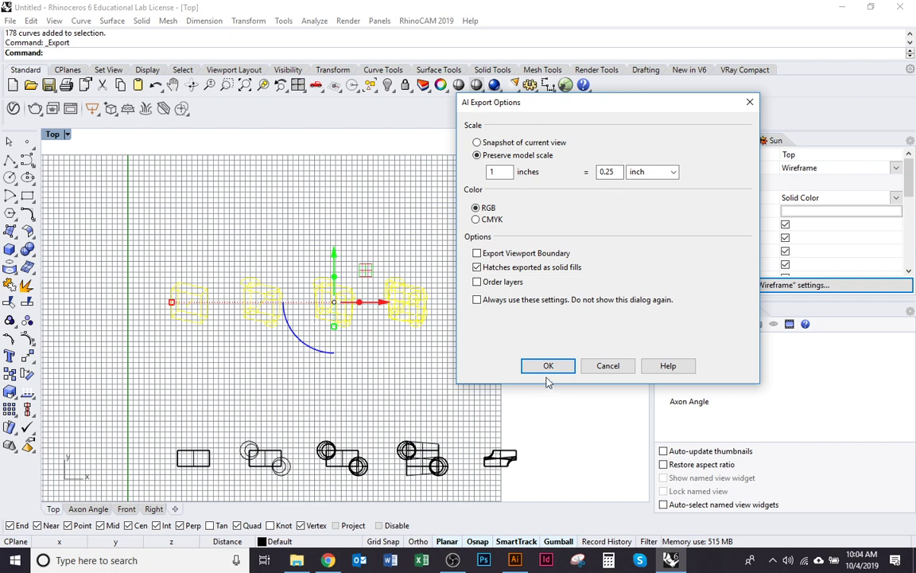
Set the preserved model scale to 1 inch = 0.25 inch and complete the Illustrator export.
{"action": "left_click_drag", "start_coordinate": [618, 173], "coordinate": [477, 183]}
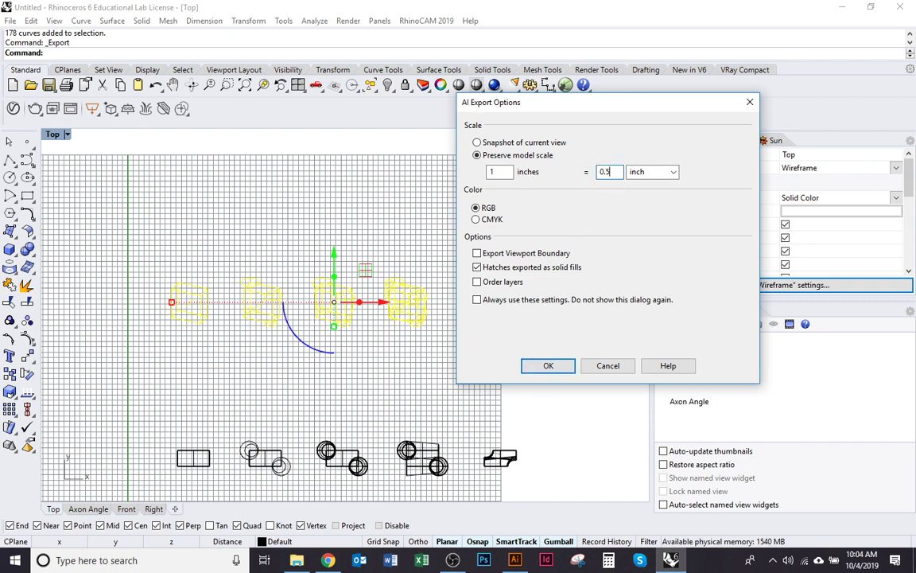
{"action": "key", "text": "BackSpace"}
{"action": "key", "text": "BackSpace"}
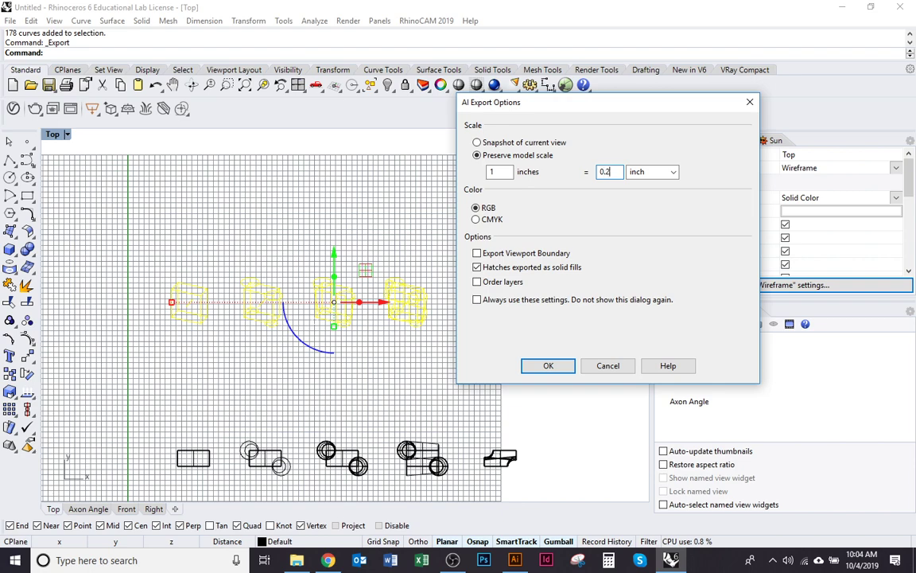
{"action": "left_click", "coordinate": [547, 367]}
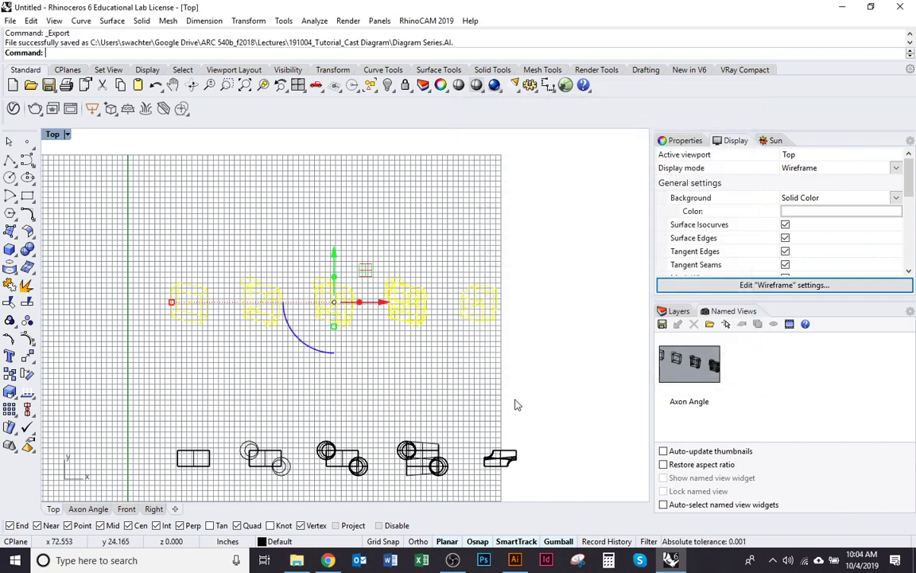
Switch to Illustrator and open the exported Diagram Series.AI from its folder in File Explorer.
{"action": "left_click", "coordinate": [517, 561]}
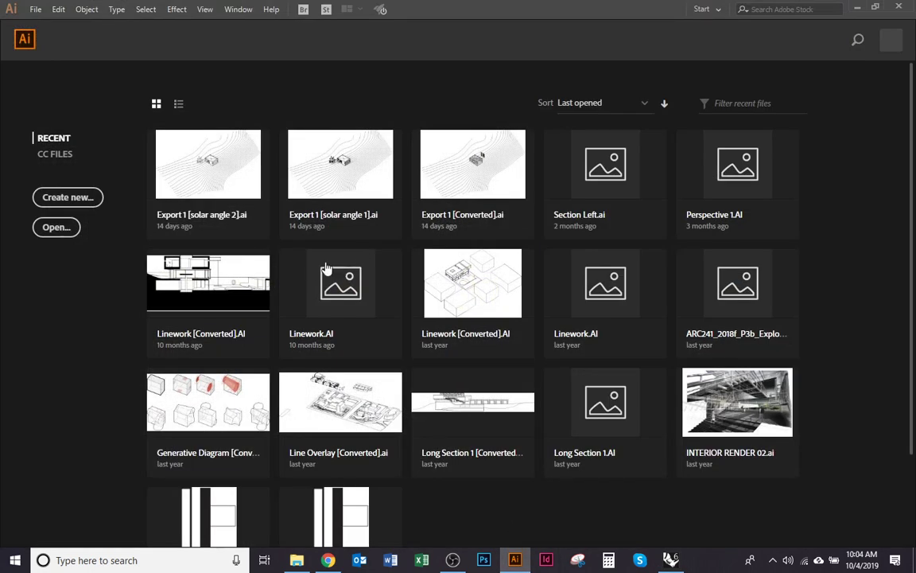
{"action": "left_click", "coordinate": [296, 560]}
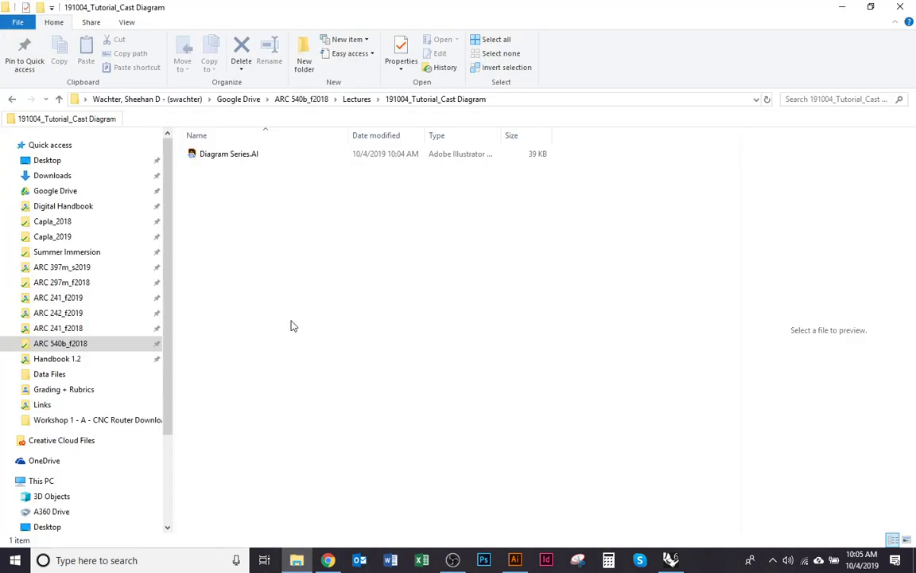
{"action": "left_click", "coordinate": [238, 155]}
{"action": "left_click_drag", "start_coordinate": [237, 156], "coordinate": [604, 533]}
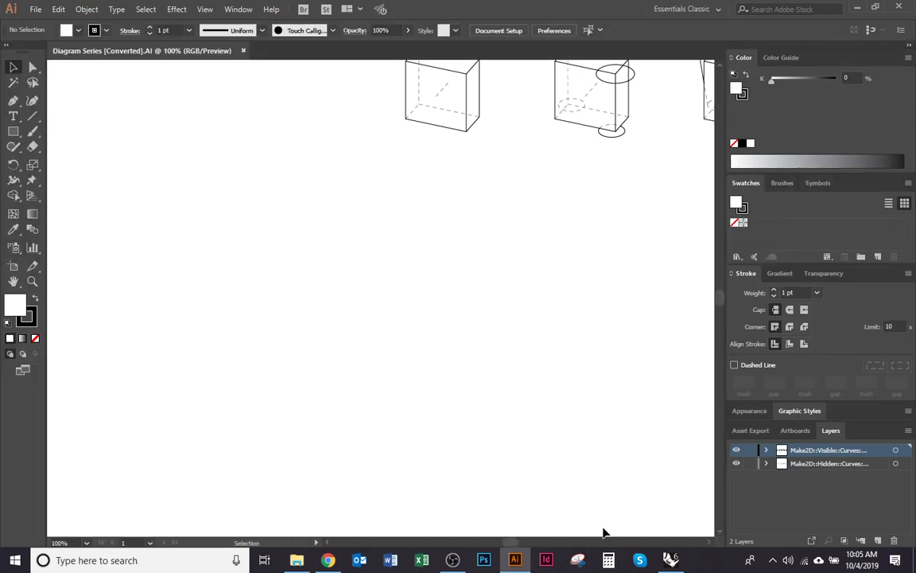
{"action": "scroll", "coordinate": [362, 382], "scroll_direction": "down", "scroll_amount": 4}
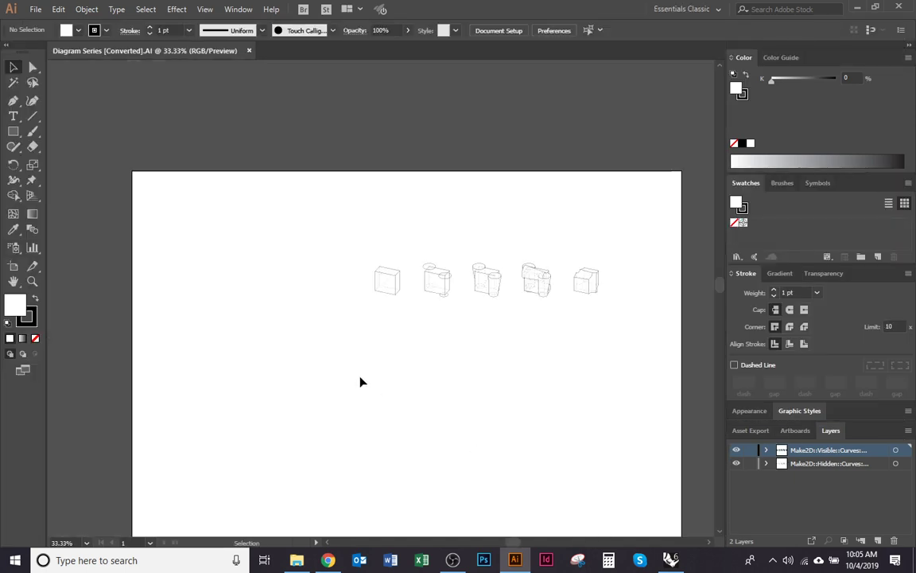
{"action": "left_click_drag", "start_coordinate": [384, 427], "coordinate": [370, 362]}
{"action": "scroll", "coordinate": [367, 350], "scroll_direction": "up", "scroll_amount": 2}
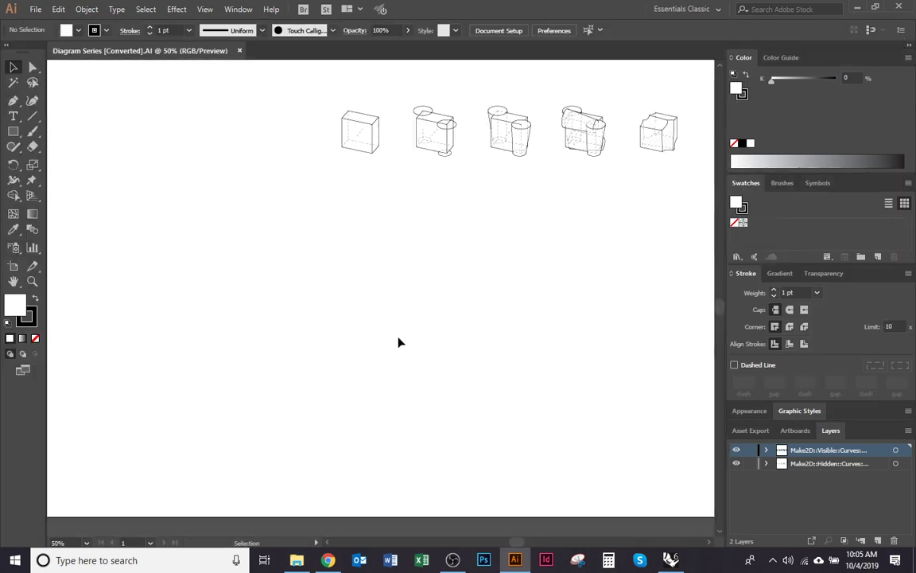
{"action": "left_click", "coordinate": [498, 31]}
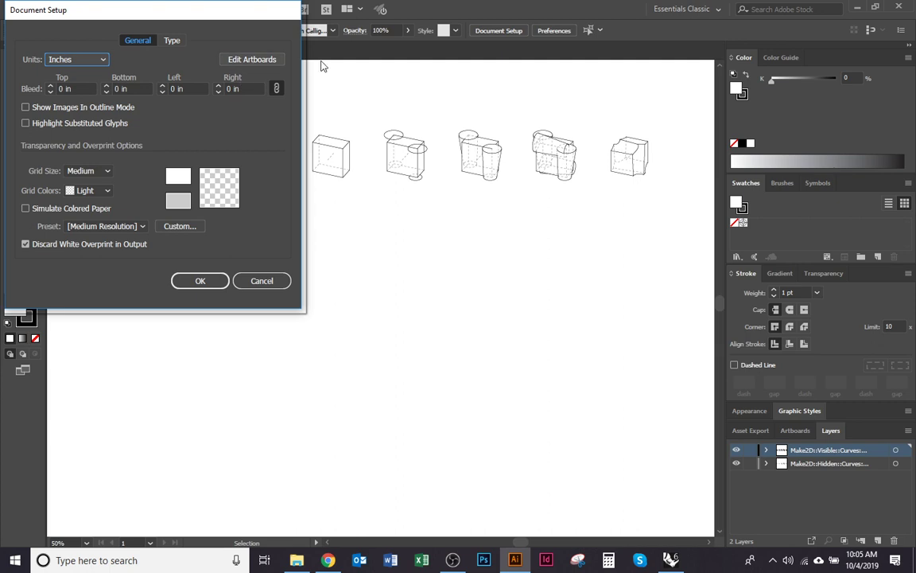
{"action": "left_click", "coordinate": [243, 280]}
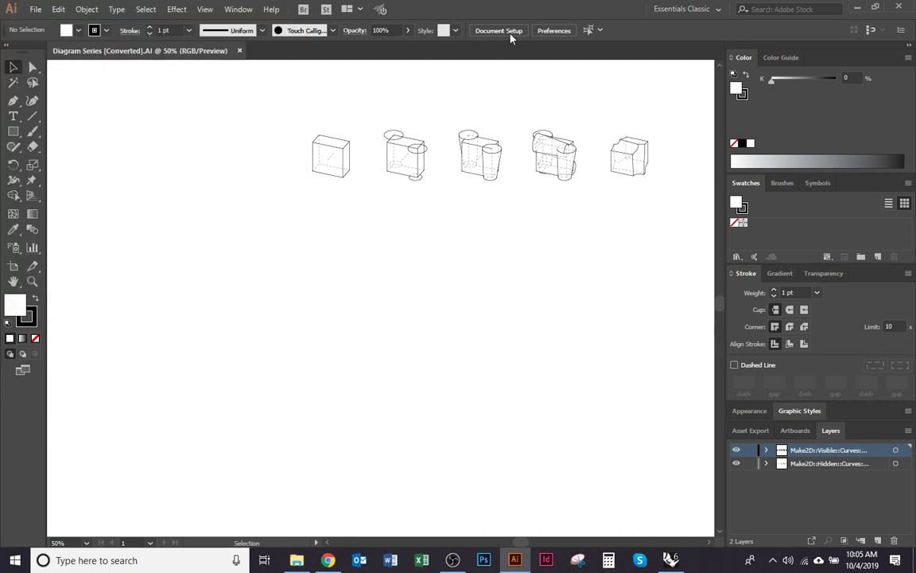
Resize the artboard to 17 in wide and 11 in high, and return to the Selection tool.
{"action": "left_click", "coordinate": [35, 10]}
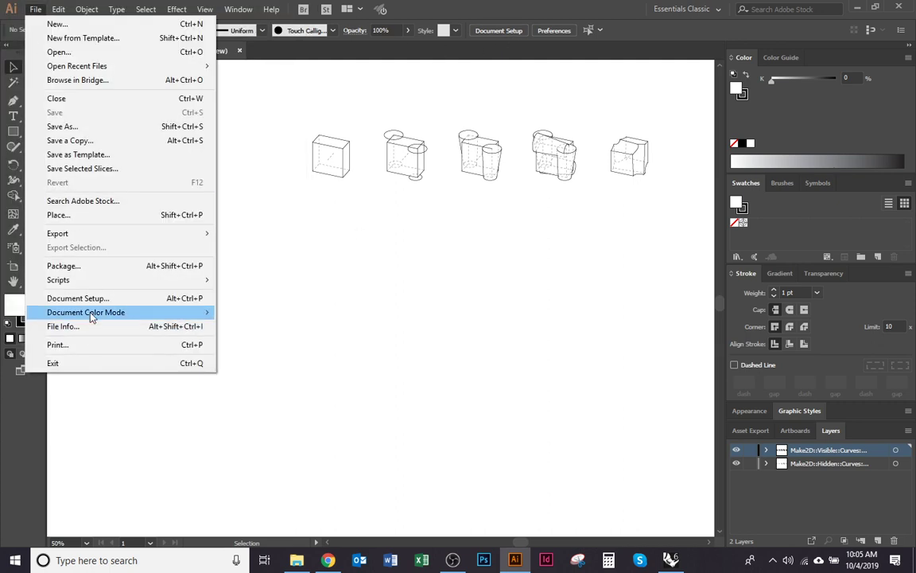
{"action": "left_click", "coordinate": [87, 299]}
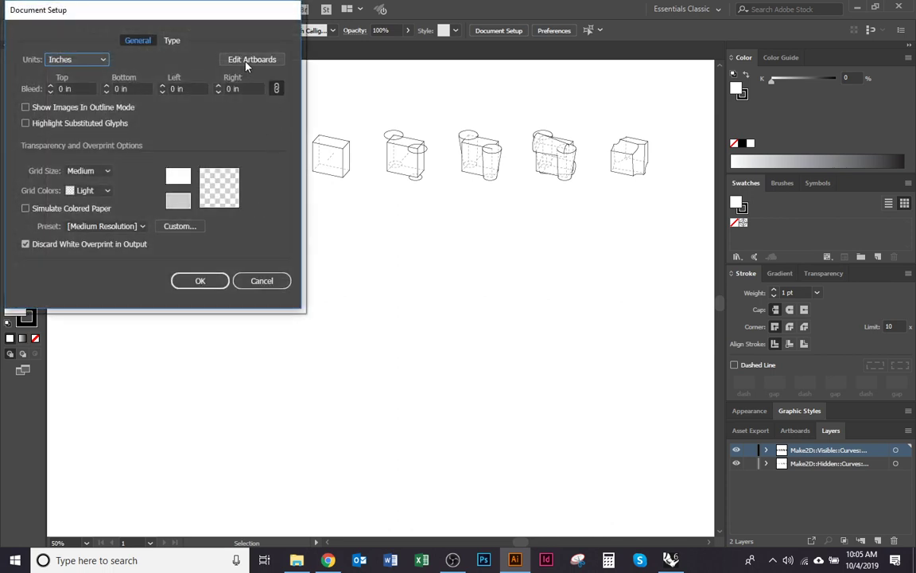
{"action": "left_click", "coordinate": [249, 59]}
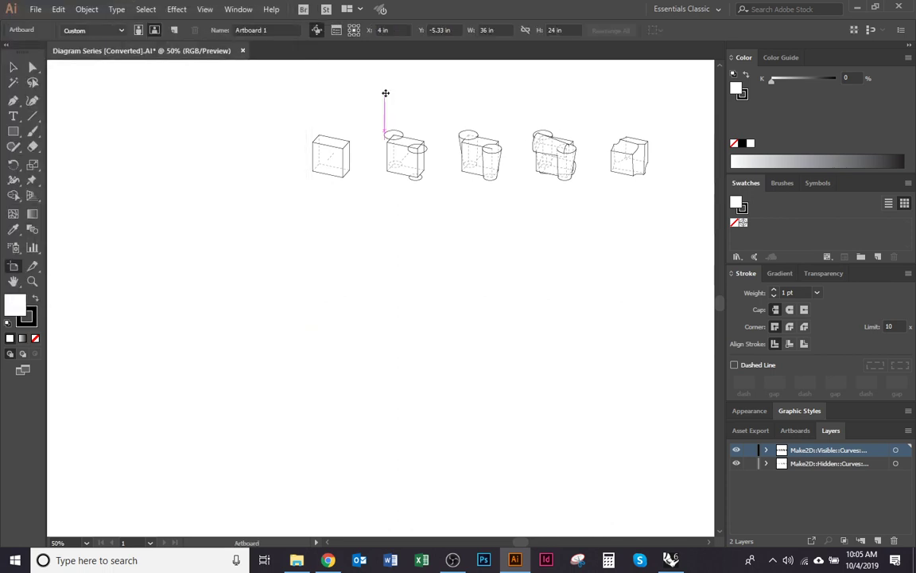
{"action": "left_click", "coordinate": [500, 30]}
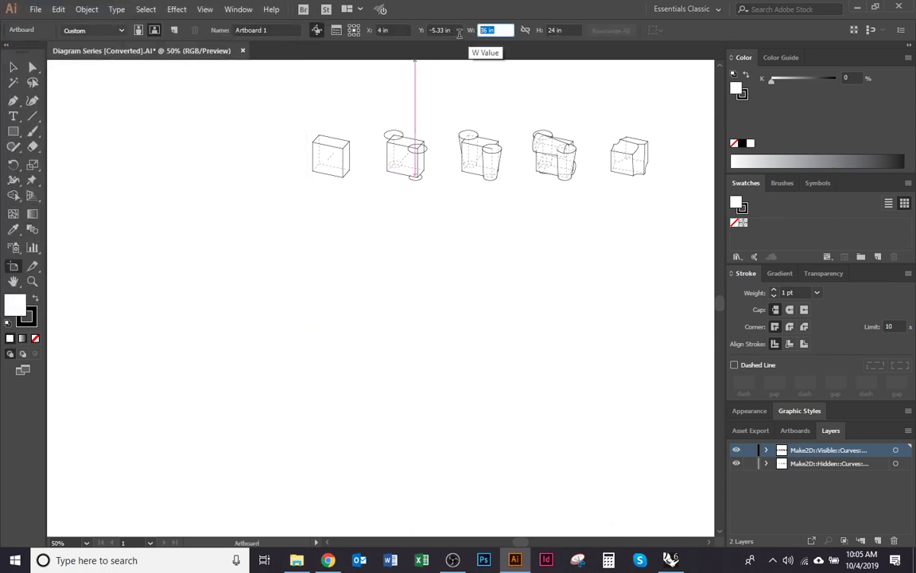
{"action": "type", "text": "17"}
{"action": "key", "text": "Tab"}
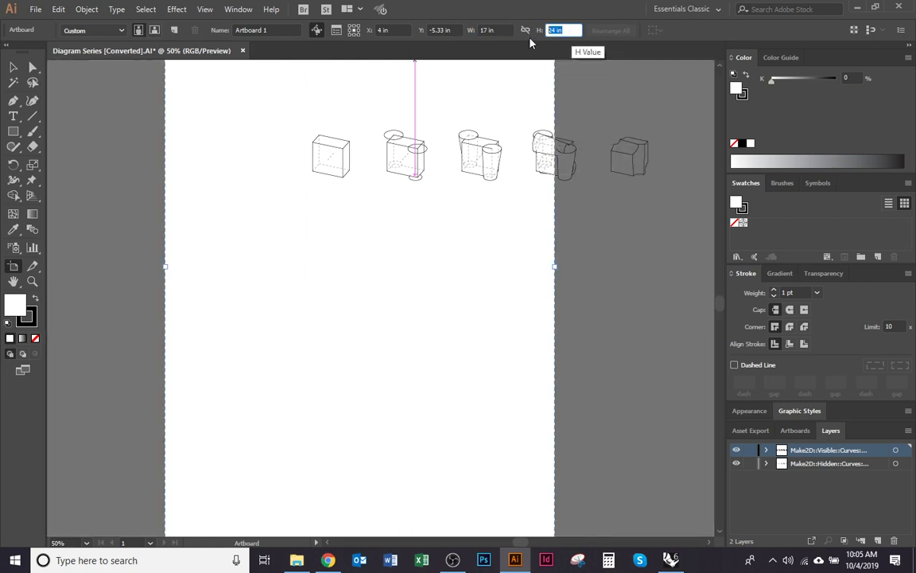
{"action": "type", "text": "11"}
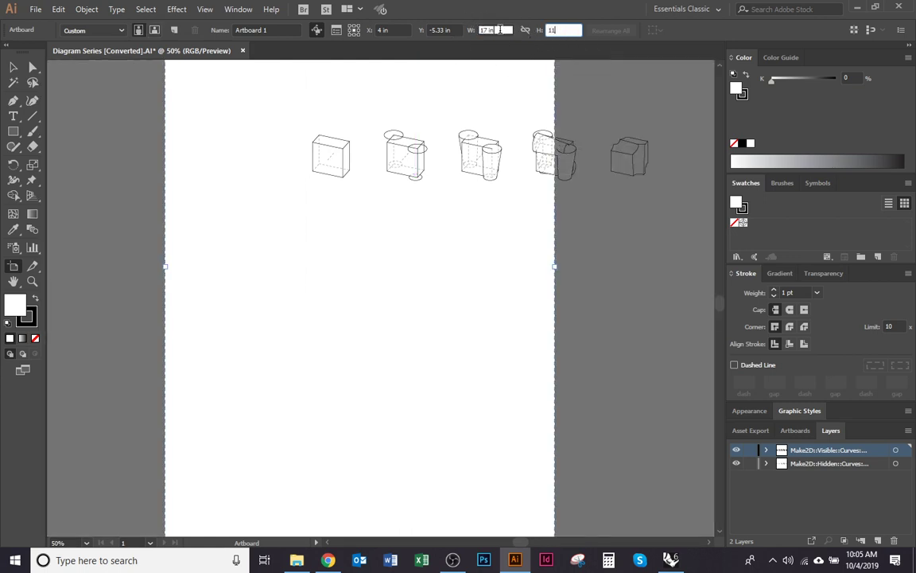
{"action": "key", "text": "Return"}
{"action": "left_click", "coordinate": [15, 68]}
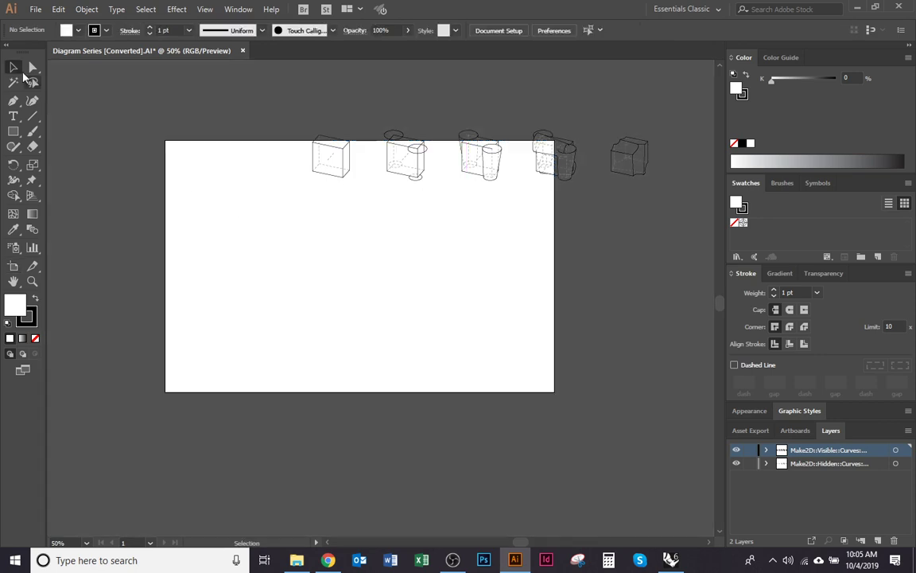
Select all five diagrams and move them onto the artboard as a row near its upper edge.
{"action": "left_click_drag", "start_coordinate": [280, 161], "coordinate": [232, 218]}
{"action": "left_click_drag", "start_coordinate": [234, 139], "coordinate": [685, 316]}
{"action": "left_click_drag", "start_coordinate": [587, 247], "coordinate": [464, 275]}
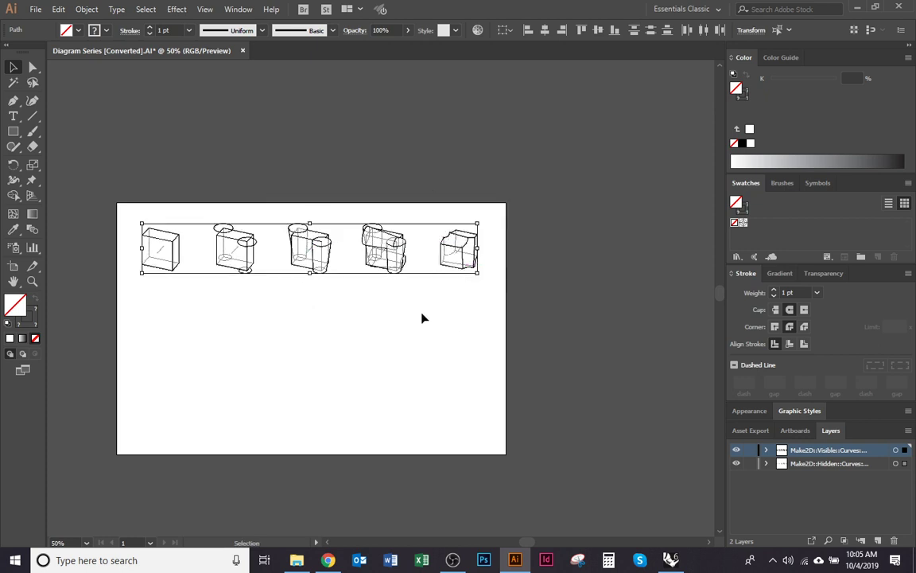
Scale all five diagrams uniformly to 200%, including their strokes.
{"action": "right_click", "coordinate": [390, 264]}
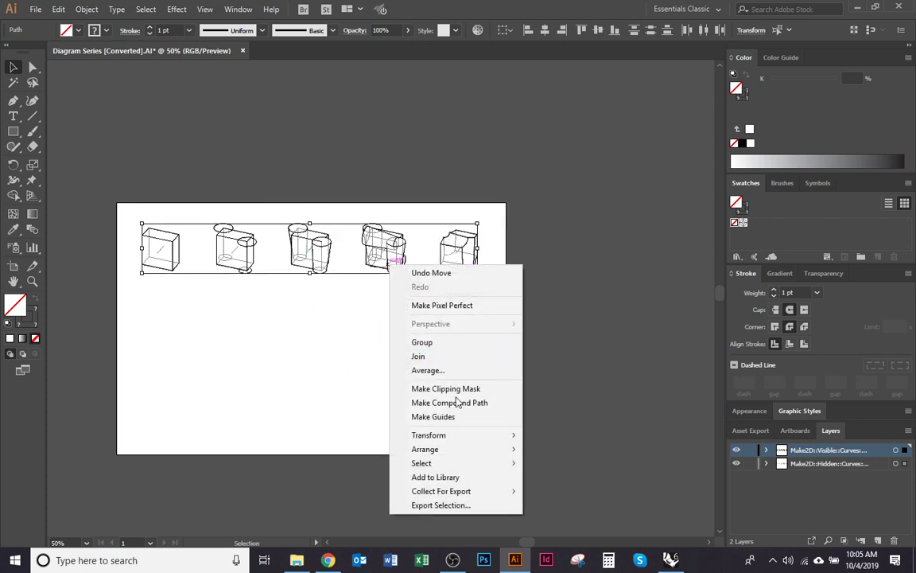
{"action": "mouse_move", "coordinate": [504, 444]}
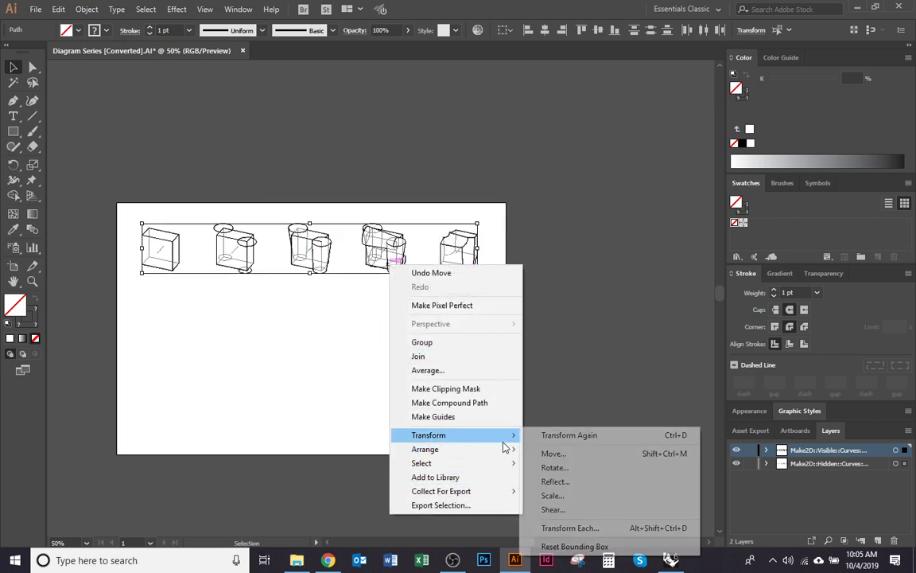
{"action": "left_click", "coordinate": [610, 495]}
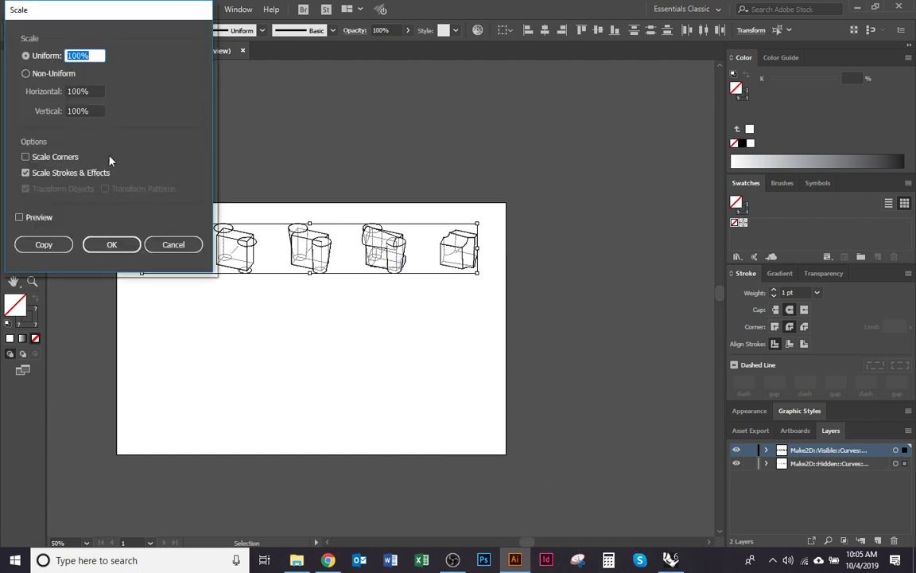
{"action": "type", "text": "200"}
{"action": "left_click", "coordinate": [106, 242]}
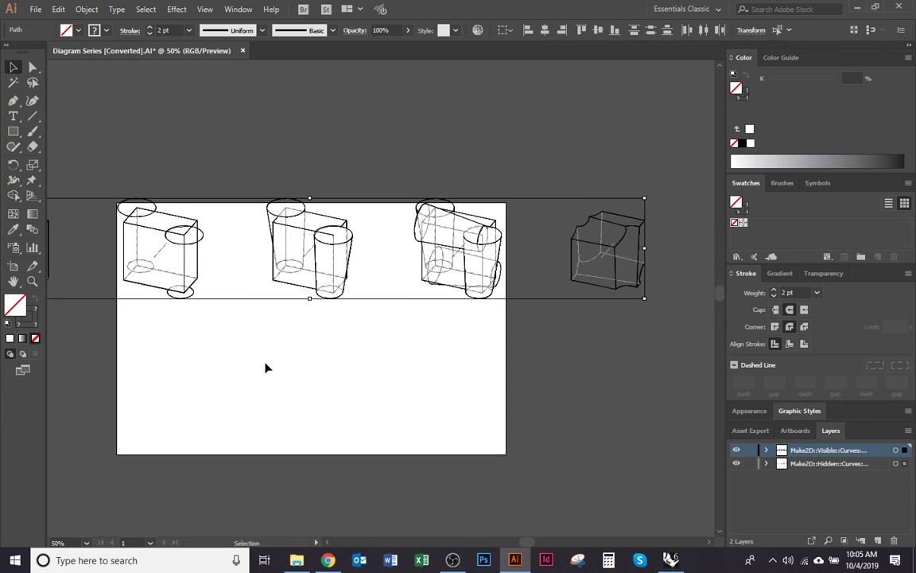
Move the row so the first box sits in the artboard's upper-left corner, and shrink it slightly and proportionally so three diagrams fit across.
{"action": "left_click_drag", "start_coordinate": [260, 344], "coordinate": [354, 360]}
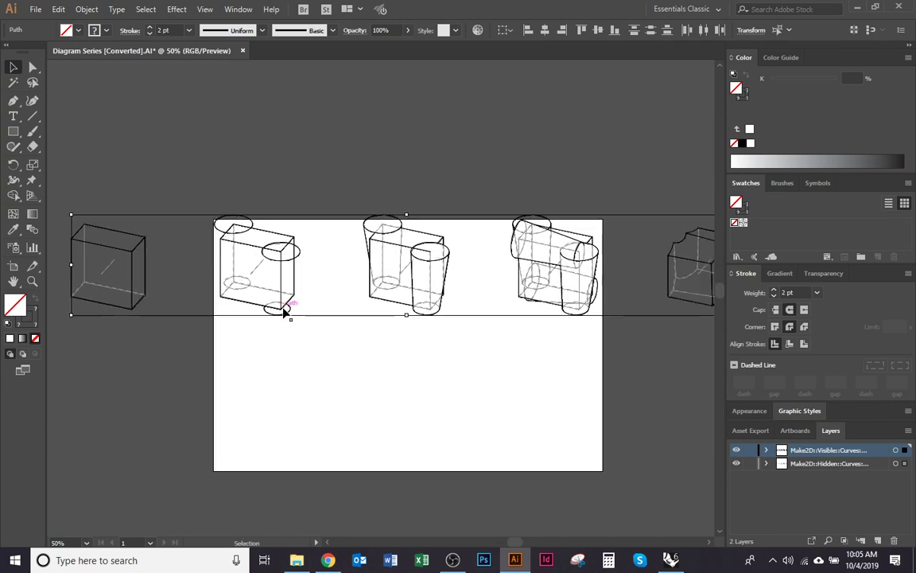
{"action": "left_click_drag", "start_coordinate": [280, 310], "coordinate": [442, 321]}
{"action": "scroll", "coordinate": [263, 283], "scroll_direction": "down", "scroll_amount": 2}
{"action": "key", "text": "ctrl+minus"}
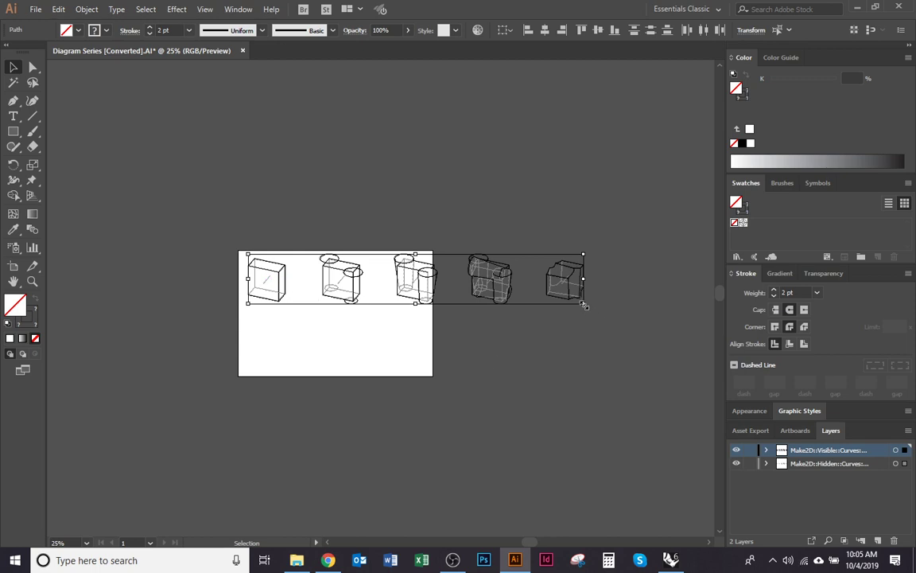
{"action": "left_click_drag", "start_coordinate": [584, 305], "coordinate": [559, 299]}
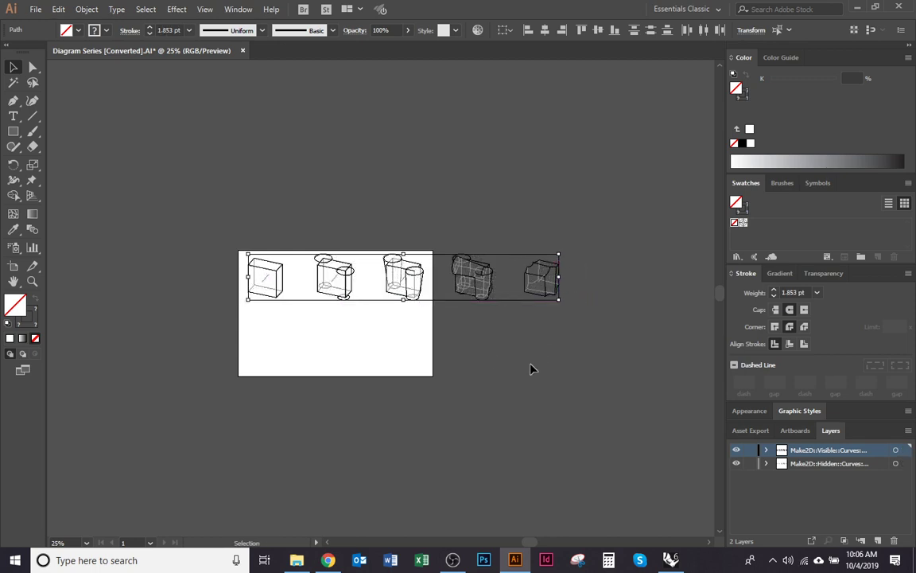
{"action": "left_click", "coordinate": [532, 368]}
Move the fourth and fifth diagrams beneath the first two on the artboard.
{"action": "left_click_drag", "start_coordinate": [427, 331], "coordinate": [442, 319]}
{"action": "left_click_drag", "start_coordinate": [461, 221], "coordinate": [614, 322]}
{"action": "left_click_drag", "start_coordinate": [578, 291], "coordinate": [357, 348]}
{"action": "scroll", "coordinate": [354, 308], "scroll_direction": "up", "scroll_amount": 1}
Snap the fourth and fifth diagrams by a box corner onto the first two, and nudge them straight down to form an aligned second row.
{"action": "key", "text": "a"}
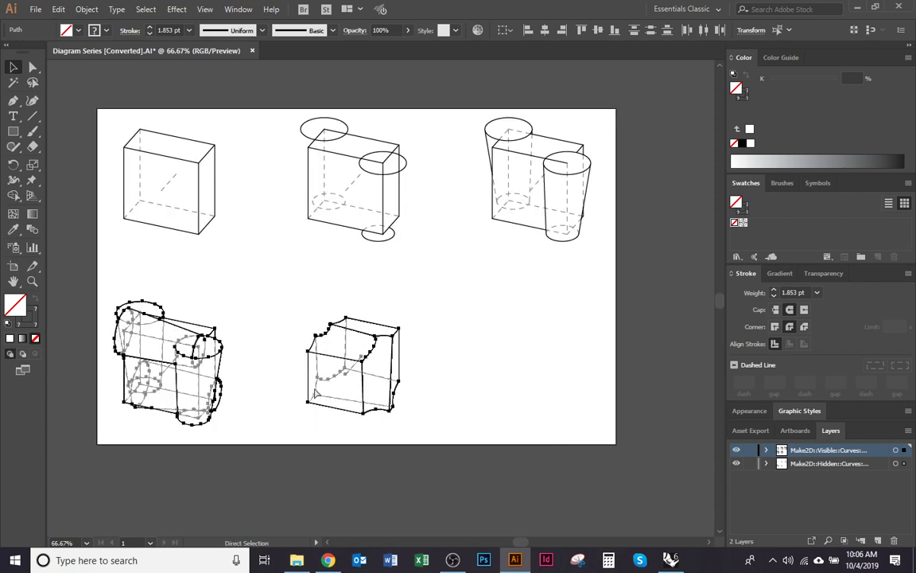
{"action": "left_click_drag", "start_coordinate": [307, 409], "coordinate": [310, 225]}
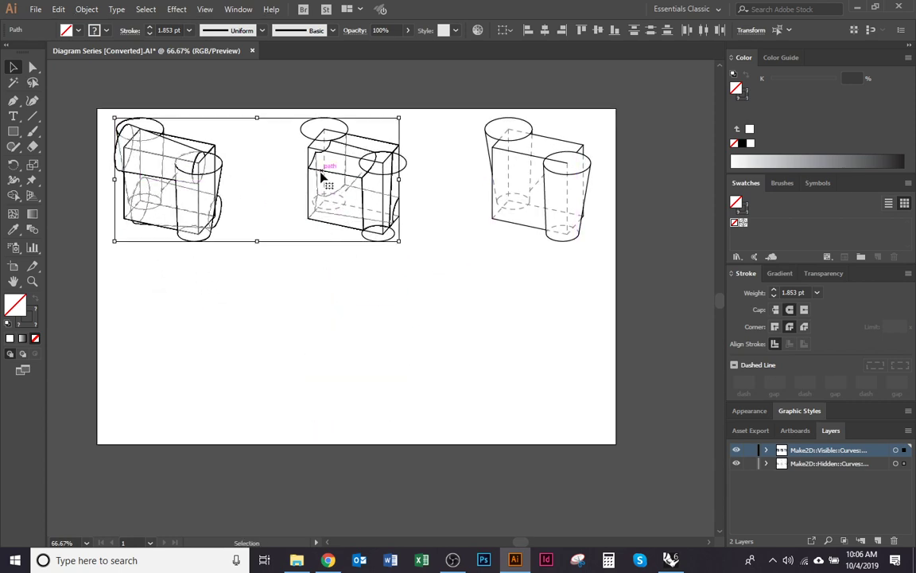
{"action": "key", "text": "shift+Down"}
{"action": "key", "text": "shift+Down"}
{"action": "key", "text": "shift+Down"}
{"action": "key", "text": "shift+Down"}
{"action": "key", "text": "shift+Down"}
{"action": "key", "text": "shift+Down"}
{"action": "key", "text": "shift+Down"}
{"action": "key", "text": "shift+Down"}
{"action": "key", "text": "shift+Down"}
{"action": "key", "text": "shift+Down"}
{"action": "key", "text": "shift+Down"}
{"action": "key", "text": "shift+Down"}
{"action": "key", "text": "shift+Down"}
{"action": "key", "text": "shift+Down"}
{"action": "key", "text": "shift+Down"}
{"action": "key", "text": "shift+Down"}
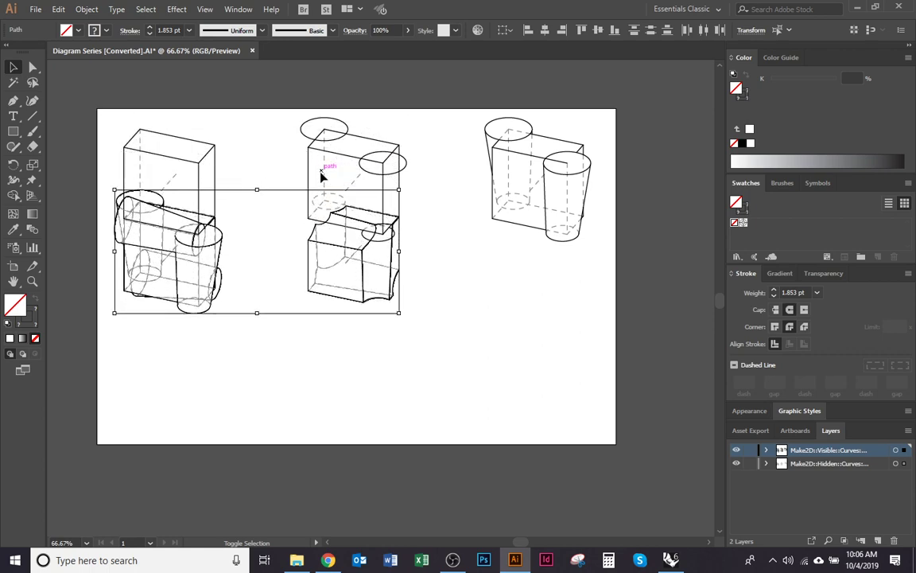
{"action": "key", "text": "shift+Down"}
{"action": "key", "text": "shift+Down"}
{"action": "key", "text": "shift+Down"}
{"action": "key", "text": "shift+Down"}
{"action": "key", "text": "shift+Down"}
{"action": "key", "text": "shift+Down"}
{"action": "key", "text": "shift+Down"}
{"action": "key", "text": "shift+Down"}
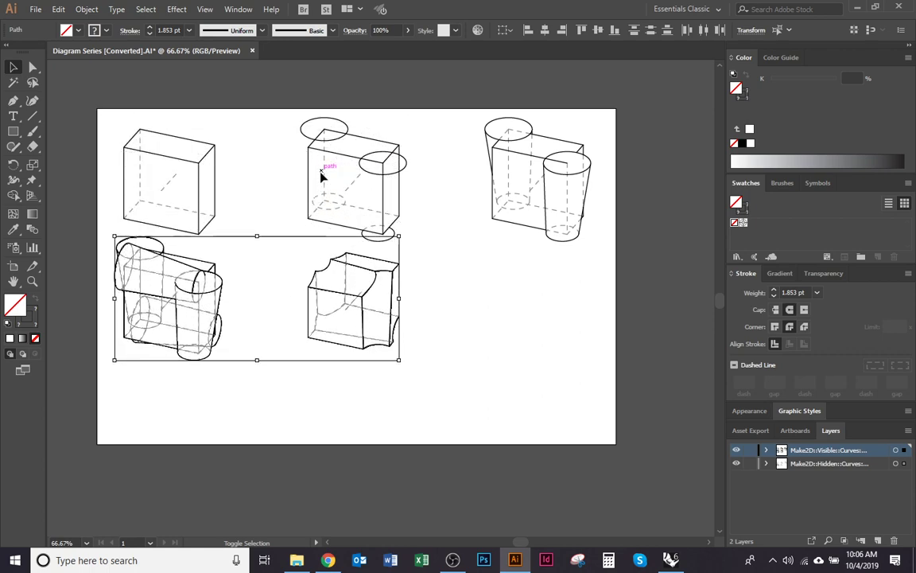
{"action": "key", "text": "shift+Down"}
{"action": "key", "text": "shift+Down"}
{"action": "key", "text": "shift+Down"}
{"action": "key", "text": "shift+Down"}
{"action": "key", "text": "shift+Down"}
{"action": "key", "text": "shift+Down"}
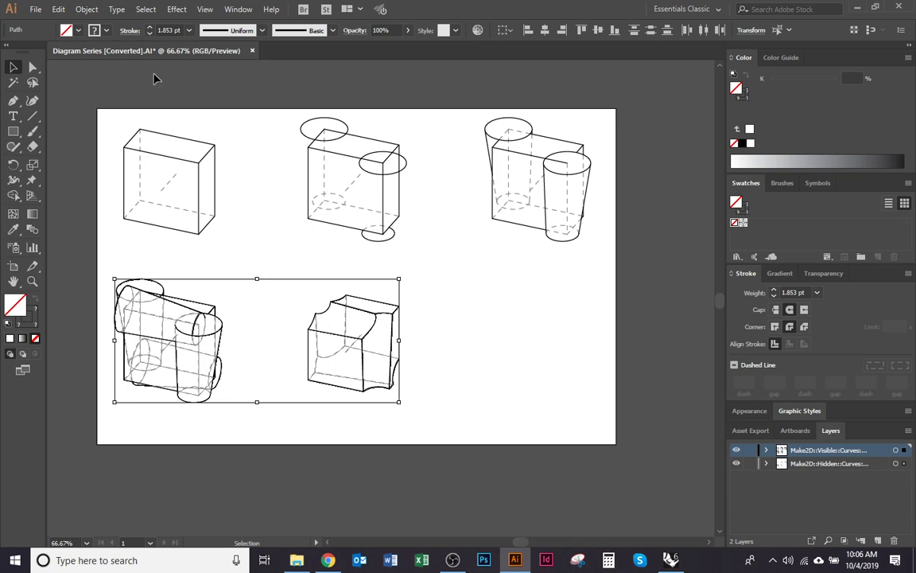
Nudge the three diagrams of the first row slightly down to balance the artboard's margins.
{"action": "left_click", "coordinate": [144, 101]}
{"action": "left_click_drag", "start_coordinate": [131, 116], "coordinate": [114, 142]}
{"action": "left_click_drag", "start_coordinate": [83, 113], "coordinate": [609, 297]}
{"action": "key", "text": "shift+Down"}
{"action": "key", "text": "shift+Down"}
{"action": "key", "text": "shift+Down"}
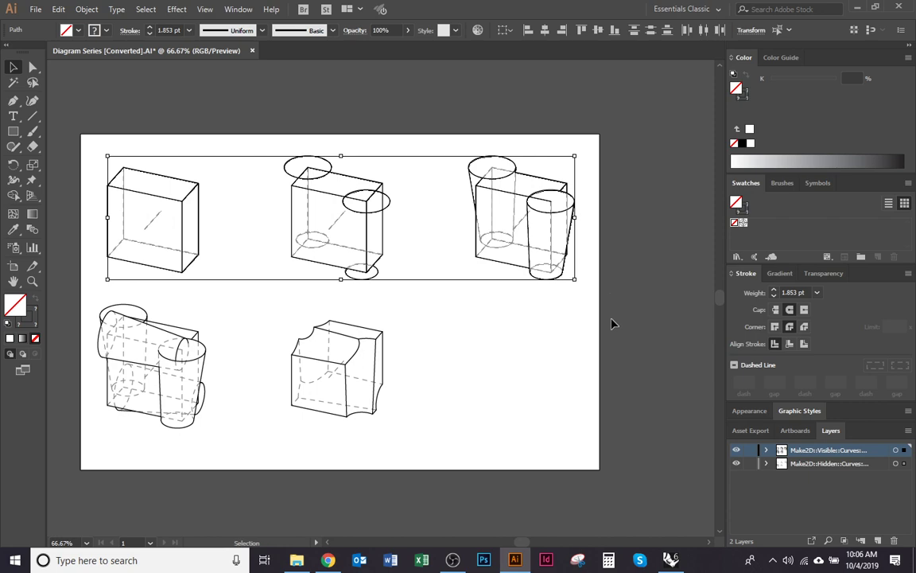
{"action": "left_click", "coordinate": [466, 407]}
Select everything on the Make2D hidden curves layer and set its stroke color to 35% black in Grayscale mode.
{"action": "left_click_drag", "start_coordinate": [444, 372], "coordinate": [548, 399]}
{"action": "scroll", "coordinate": [249, 296], "scroll_direction": "up", "scroll_amount": 2}
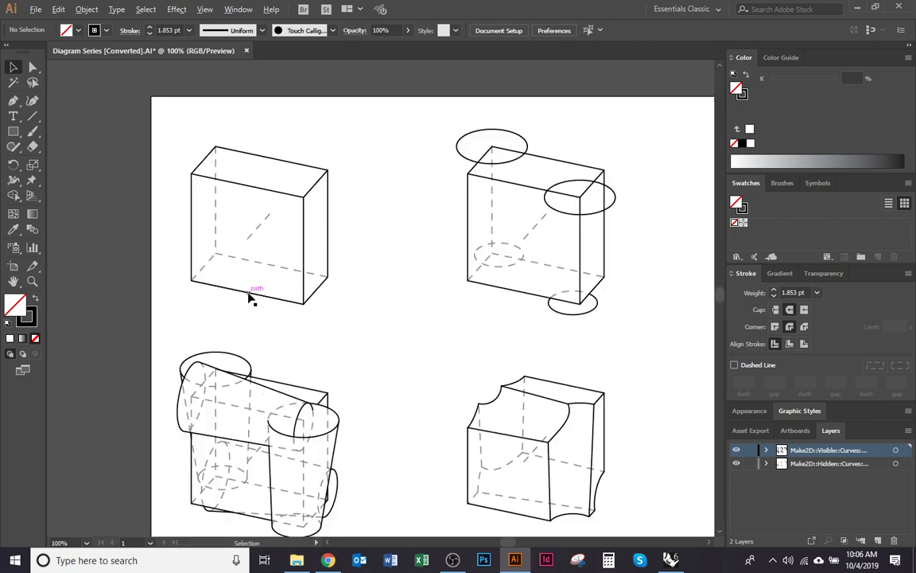
{"action": "left_click_drag", "start_coordinate": [269, 288], "coordinate": [307, 285]}
{"action": "scroll", "coordinate": [267, 308], "scroll_direction": "down", "scroll_amount": 1}
{"action": "left_click_drag", "start_coordinate": [423, 348], "coordinate": [394, 350]}
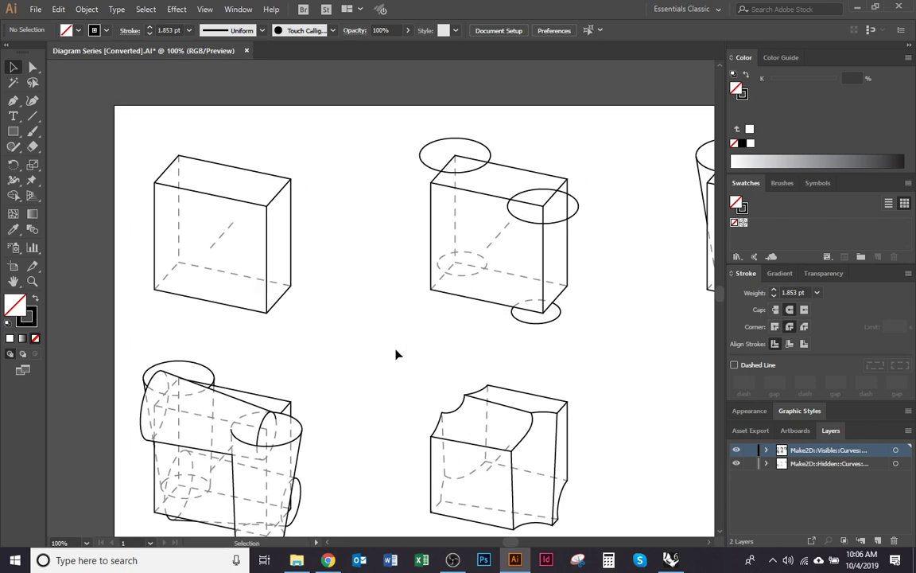
{"action": "mouse_move", "coordinate": [409, 341]}
{"action": "left_mouse_down"}
{"action": "mouse_move", "coordinate": [303, 312]}
{"action": "mouse_move", "coordinate": [420, 340]}
{"action": "mouse_move", "coordinate": [398, 323]}
{"action": "mouse_move", "coordinate": [401, 279]}
{"action": "mouse_move", "coordinate": [248, 256]}
{"action": "left_mouse_up"}
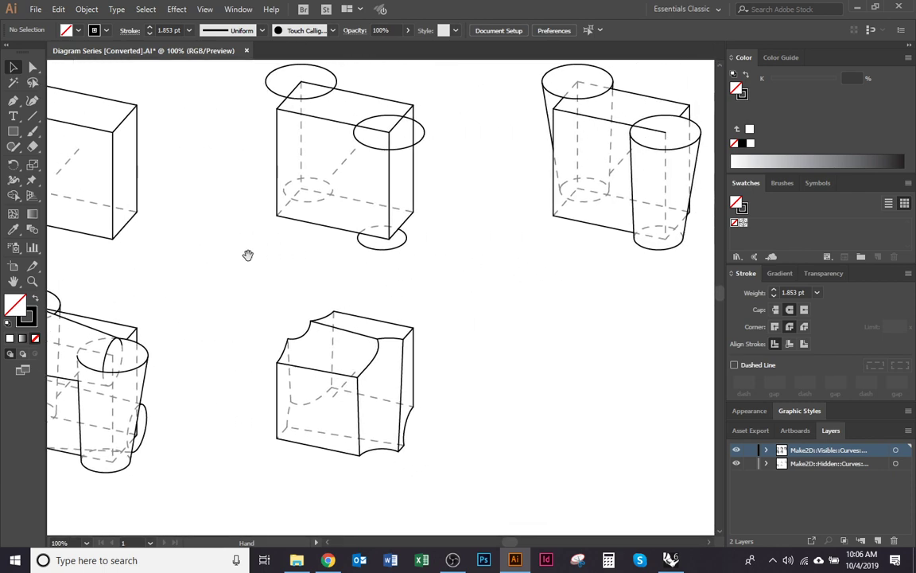
{"action": "mouse_move", "coordinate": [479, 278]}
{"action": "left_mouse_down"}
{"action": "mouse_move", "coordinate": [331, 298]}
{"action": "mouse_move", "coordinate": [466, 311]}
{"action": "mouse_move", "coordinate": [447, 302]}
{"action": "left_mouse_up"}
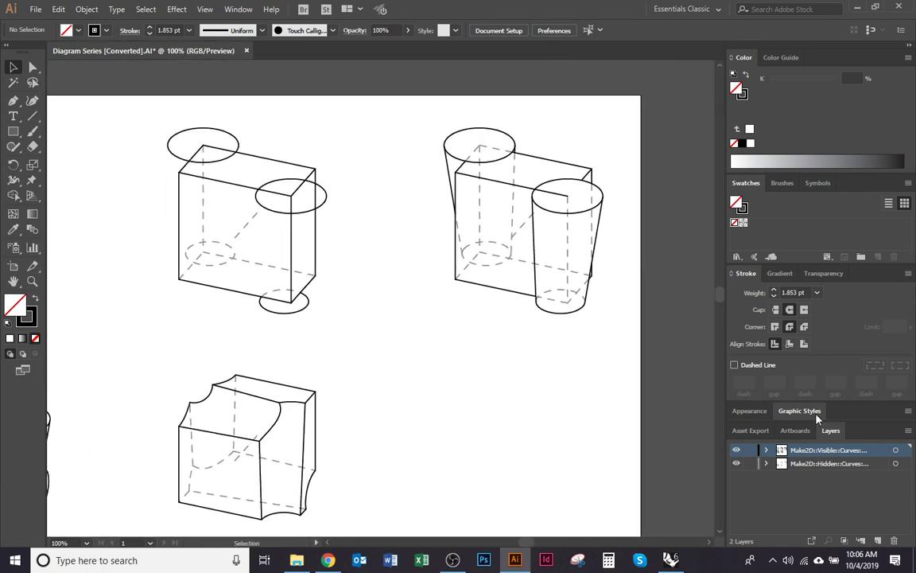
{"action": "left_click", "coordinate": [896, 464]}
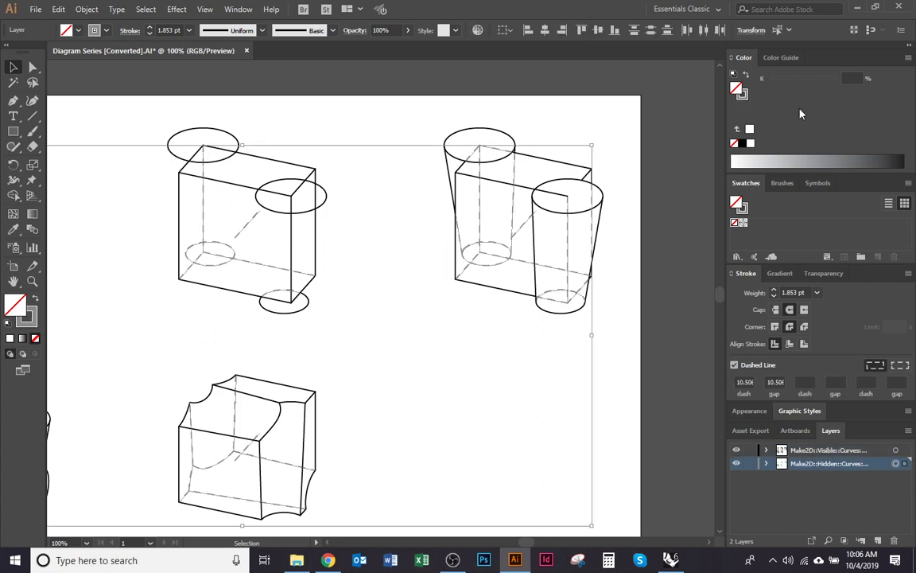
{"action": "left_click", "coordinate": [742, 94]}
{"action": "left_click", "coordinate": [908, 58]}
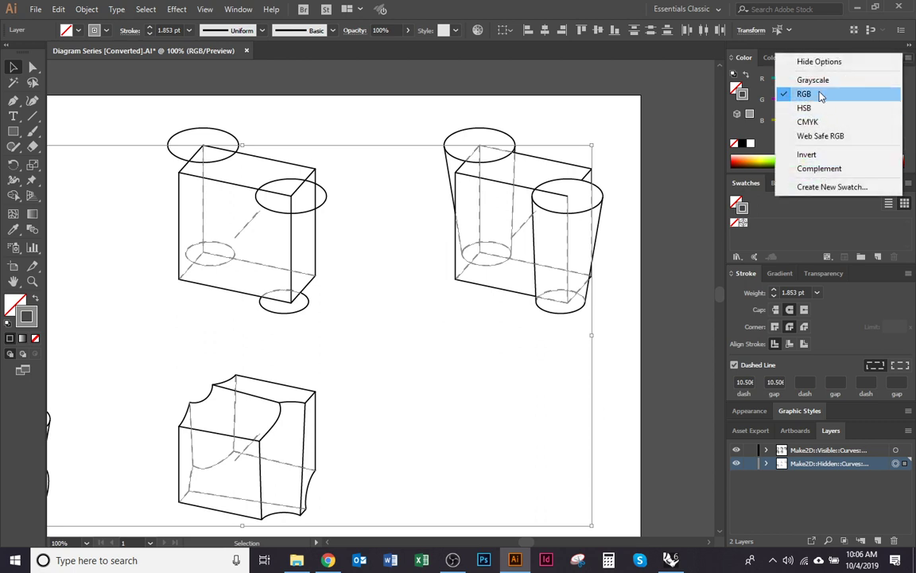
{"action": "left_click", "coordinate": [738, 57]}
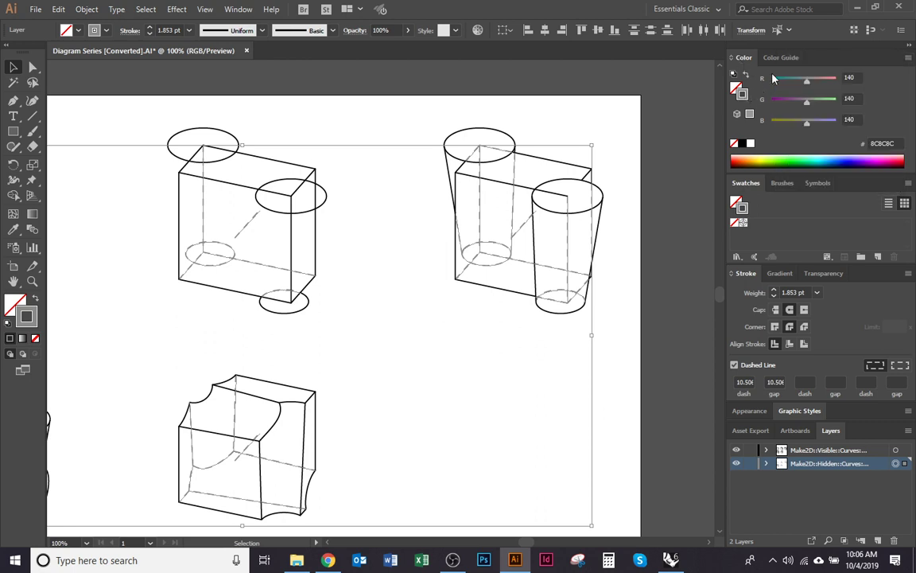
{"action": "left_click", "coordinate": [908, 58]}
{"action": "left_click", "coordinate": [867, 80]}
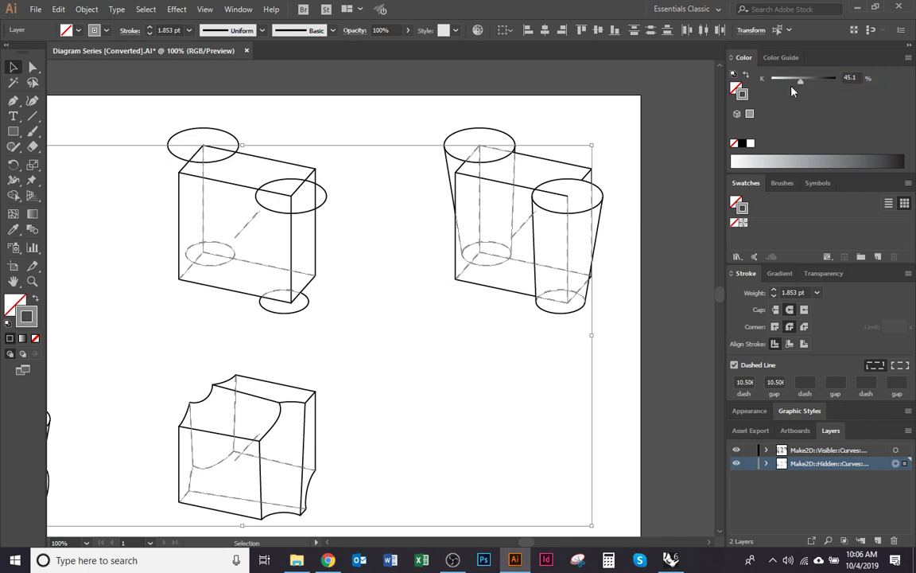
{"action": "left_click", "coordinate": [793, 83]}
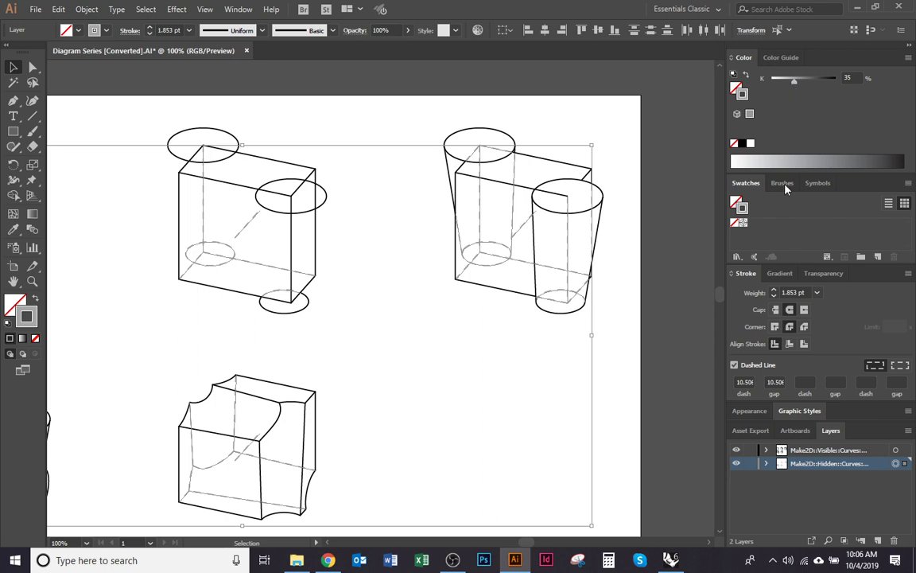
Turn off the dashed line for the hidden curves and set their stroke weight to 0.5 pt.
{"action": "left_click", "coordinate": [734, 365]}
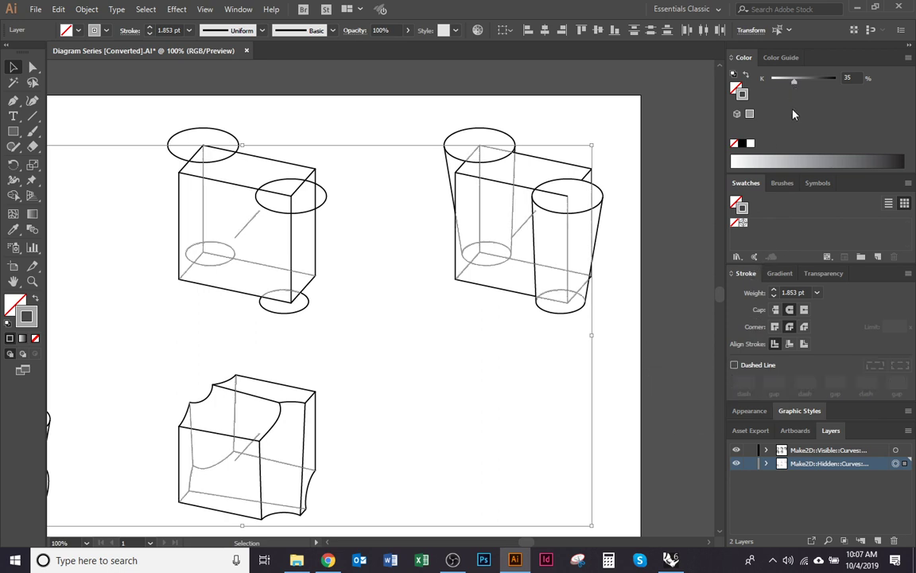
{"action": "left_click", "coordinate": [816, 293]}
{"action": "left_click", "coordinate": [844, 50]}
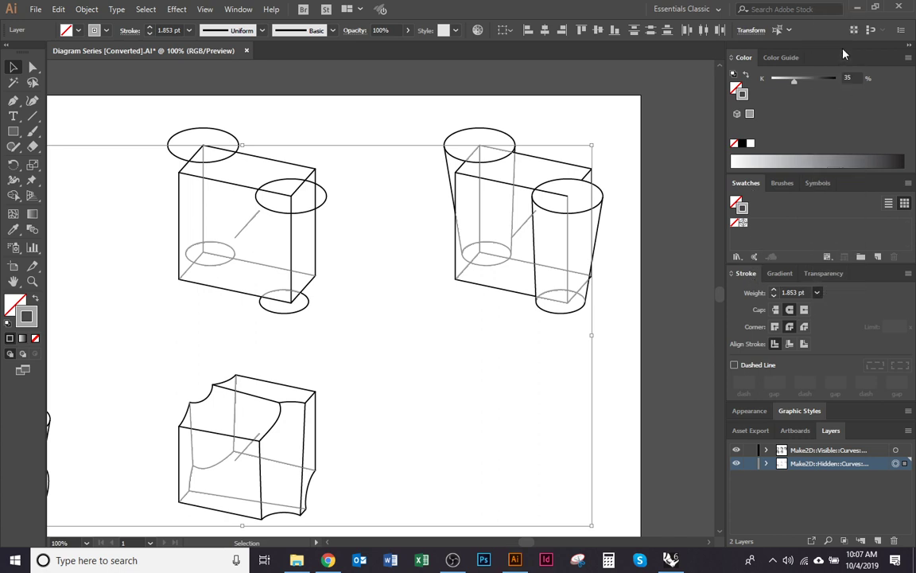
{"action": "left_click", "coordinate": [817, 292]}
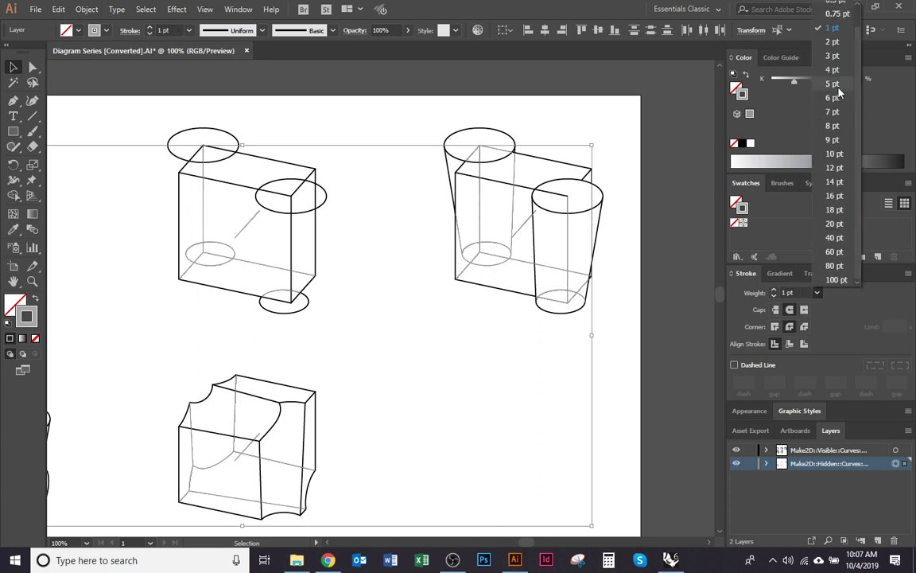
{"action": "left_click", "coordinate": [835, 26]}
{"action": "left_click", "coordinate": [625, 421]}
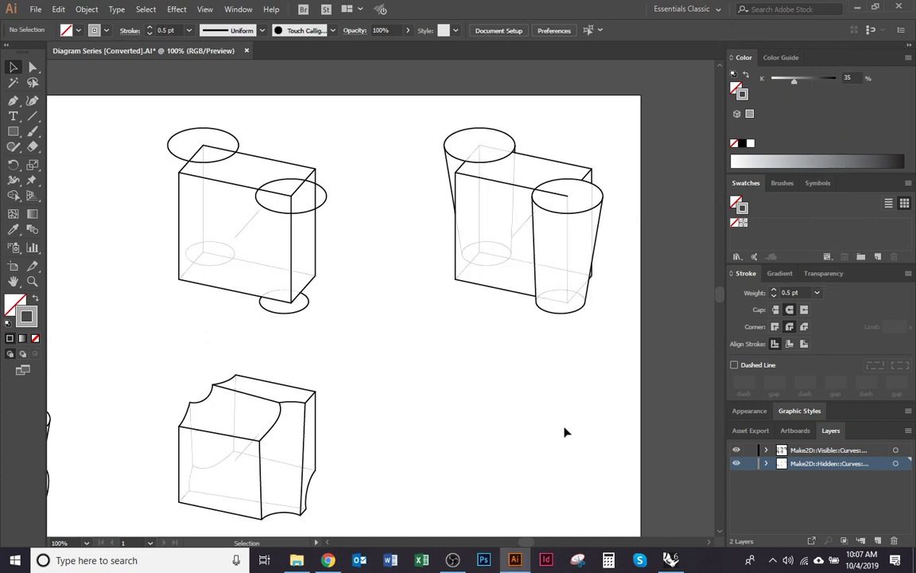
Select everything on the Make2D visible curves layer and set its stroke weight to 0.75 pt.
{"action": "key", "text": "space"}
{"action": "left_click_drag", "start_coordinate": [425, 369], "coordinate": [513, 343]}
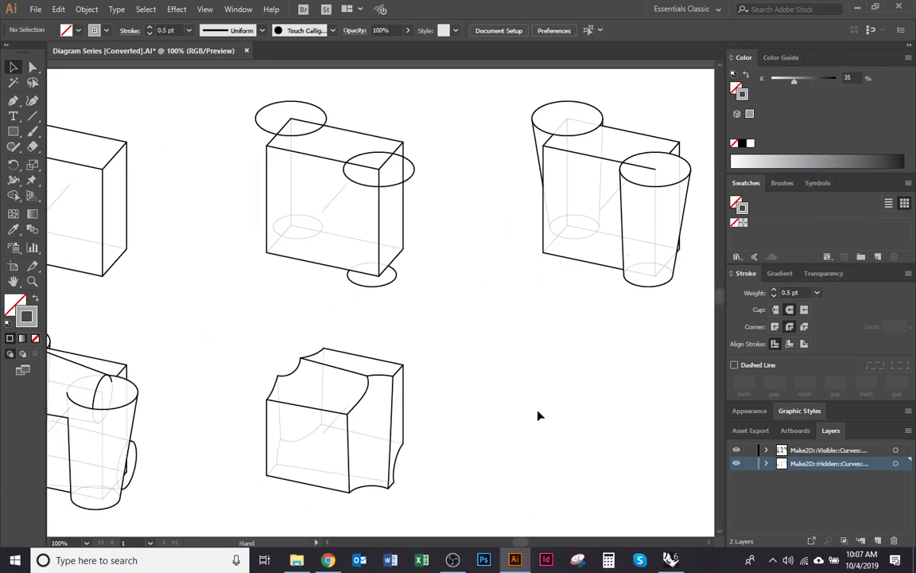
{"action": "left_click", "coordinate": [896, 450]}
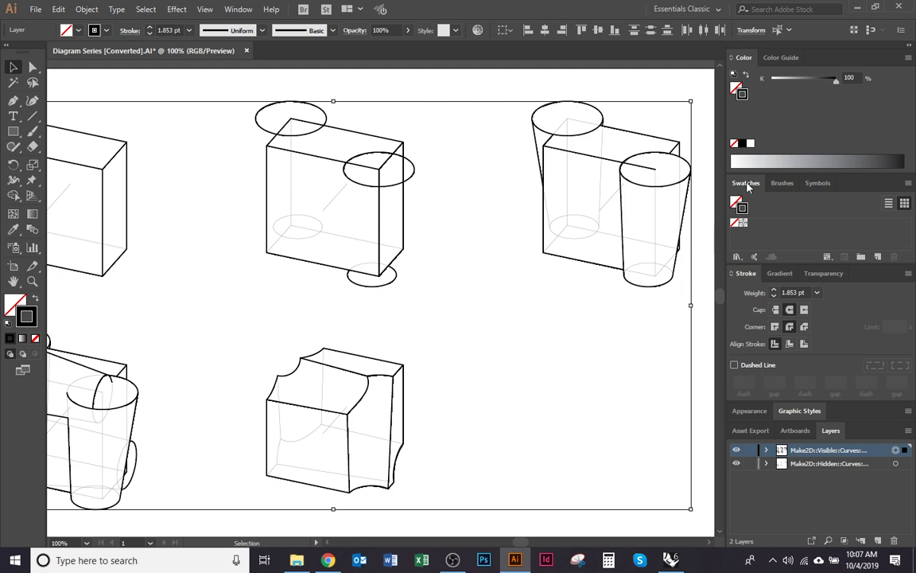
{"action": "left_click", "coordinate": [817, 293]}
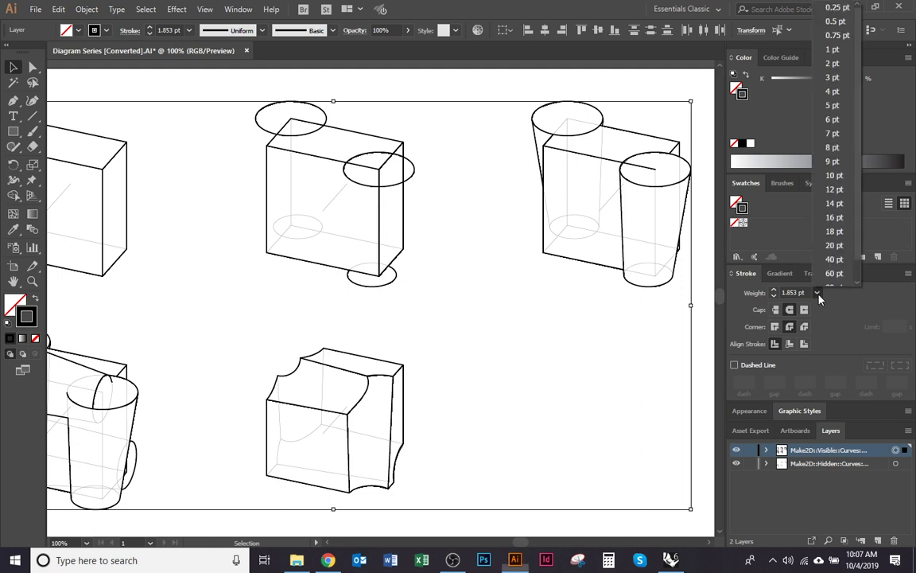
{"action": "left_click", "coordinate": [831, 40]}
{"action": "left_click", "coordinate": [602, 341]}
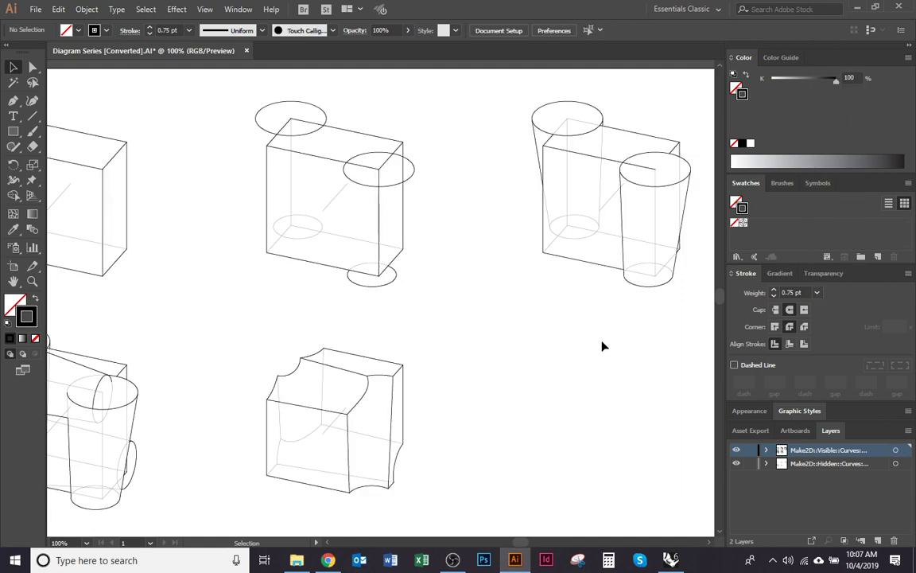
Examine the restyled visible and hidden lines of the diagrams up close, especially the first two boxes.
{"action": "key", "text": "space"}
{"action": "mouse_move", "coordinate": [329, 327]}
{"action": "left_mouse_down"}
{"action": "mouse_move", "coordinate": [548, 340]}
{"action": "mouse_move", "coordinate": [560, 325]}
{"action": "left_mouse_up"}
{"action": "left_click_drag", "start_coordinate": [488, 307], "coordinate": [507, 318]}
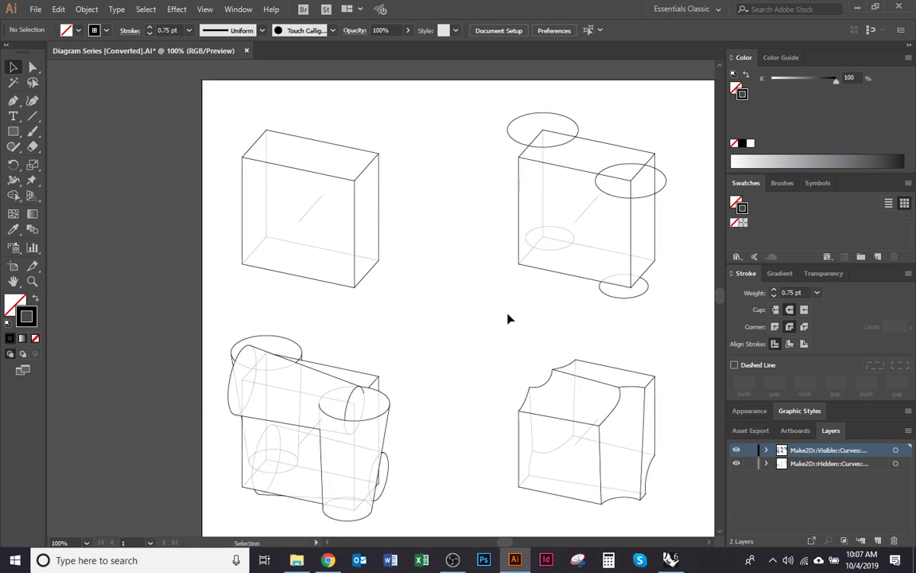
{"action": "scroll", "coordinate": [358, 219], "scroll_direction": "up", "scroll_amount": 1}
{"action": "key", "text": "space"}
{"action": "left_click_drag", "start_coordinate": [481, 270], "coordinate": [421, 333]}
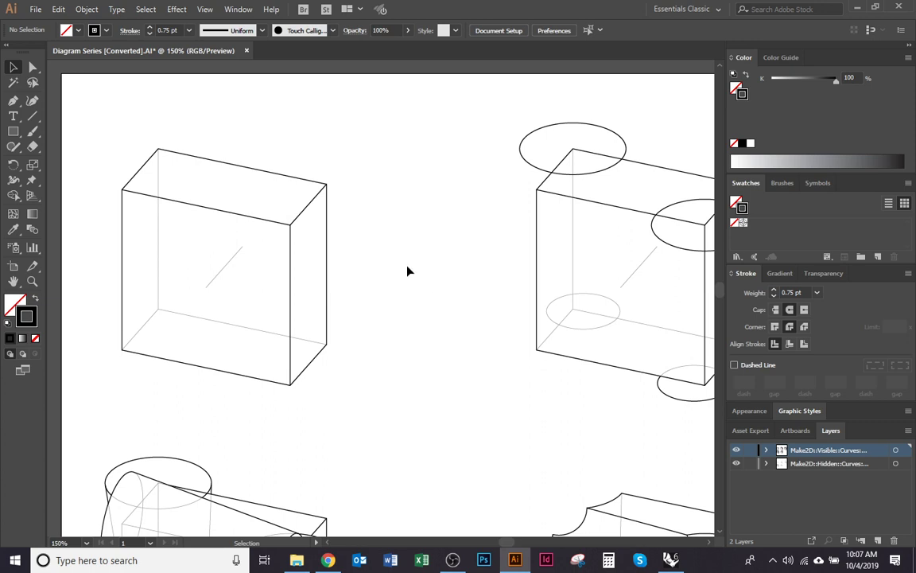
{"action": "left_click_drag", "start_coordinate": [408, 278], "coordinate": [246, 266]}
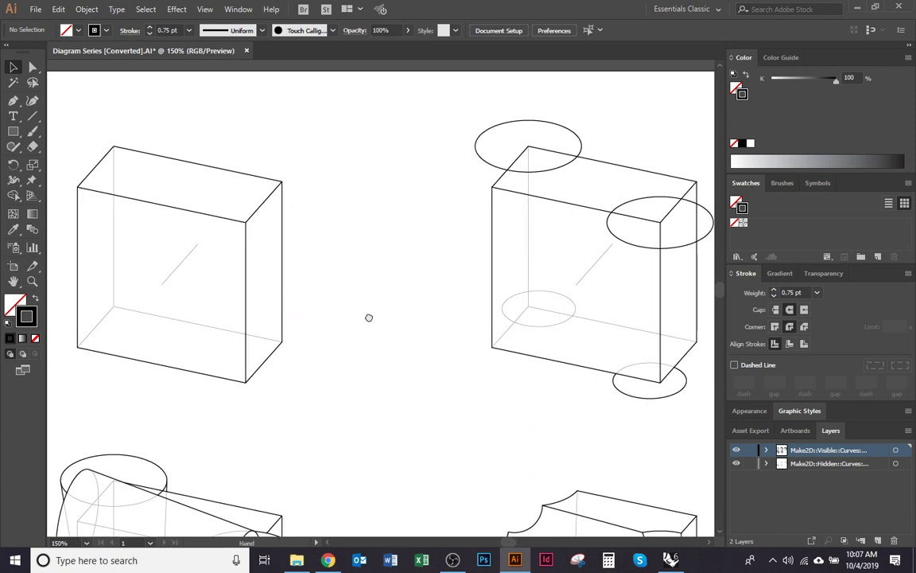
{"action": "left_click_drag", "start_coordinate": [369, 317], "coordinate": [445, 326]}
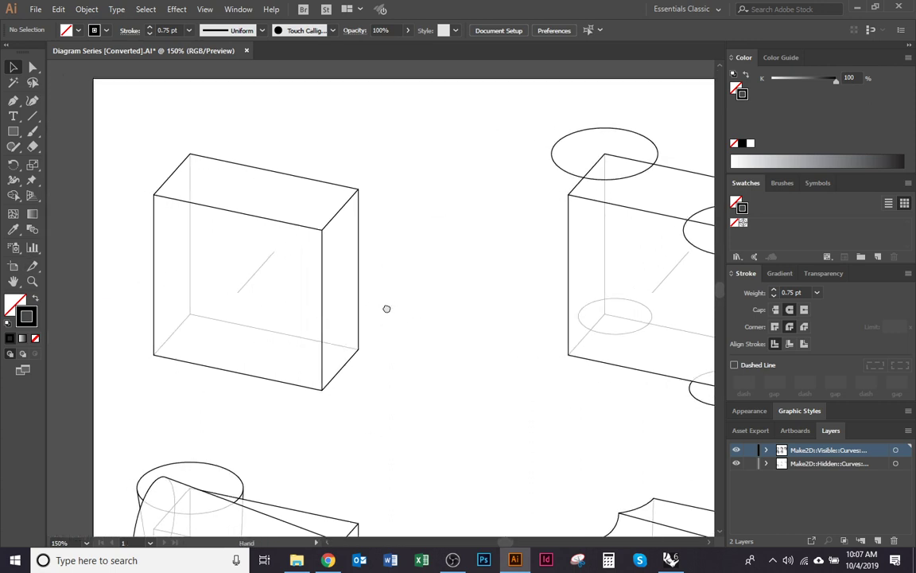
Select the four circles of the second box, including their hidden portions, and move them onto a new layer above the others.
{"action": "left_click_drag", "start_coordinate": [386, 309], "coordinate": [167, 349]}
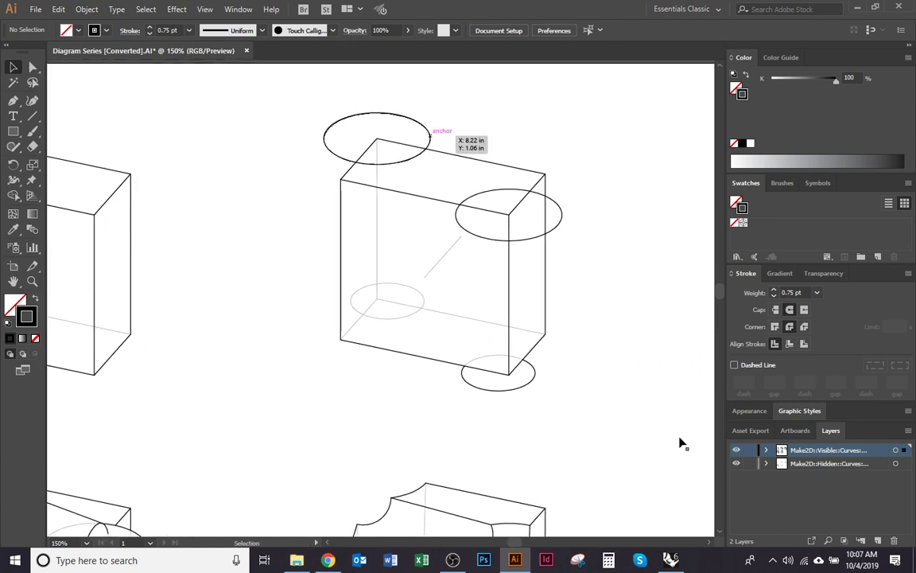
{"action": "left_click", "coordinate": [430, 136]}
{"action": "left_click_drag", "start_coordinate": [610, 307], "coordinate": [560, 323]}
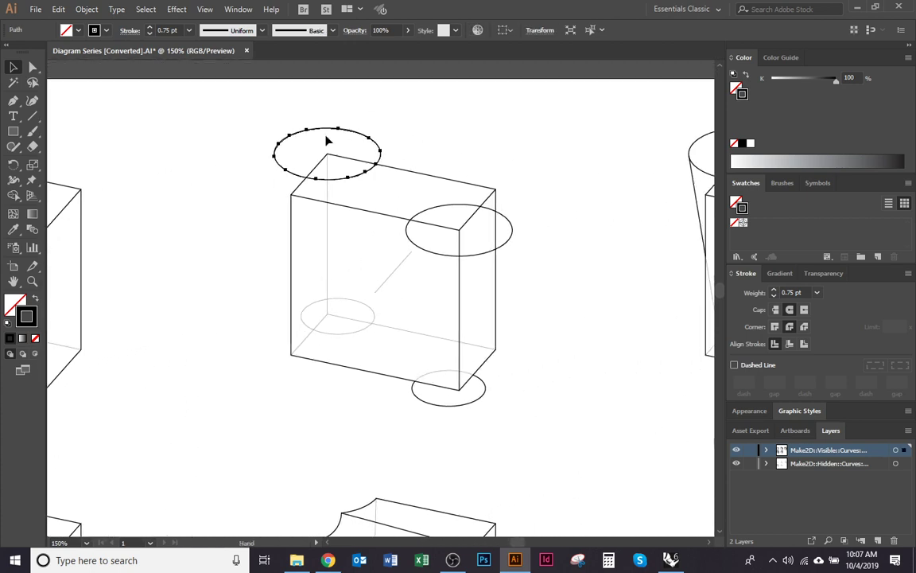
{"action": "left_click", "coordinate": [375, 318], "text": "shift"}
{"action": "left_click", "coordinate": [373, 317], "text": "shift"}
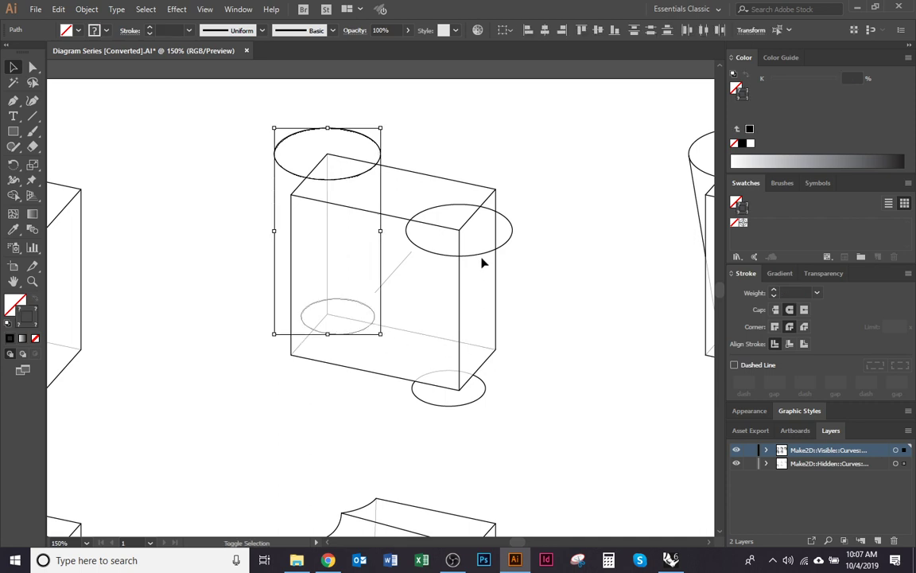
{"action": "left_click", "coordinate": [481, 256], "text": "shift"}
{"action": "left_click", "coordinate": [482, 397], "text": "shift"}
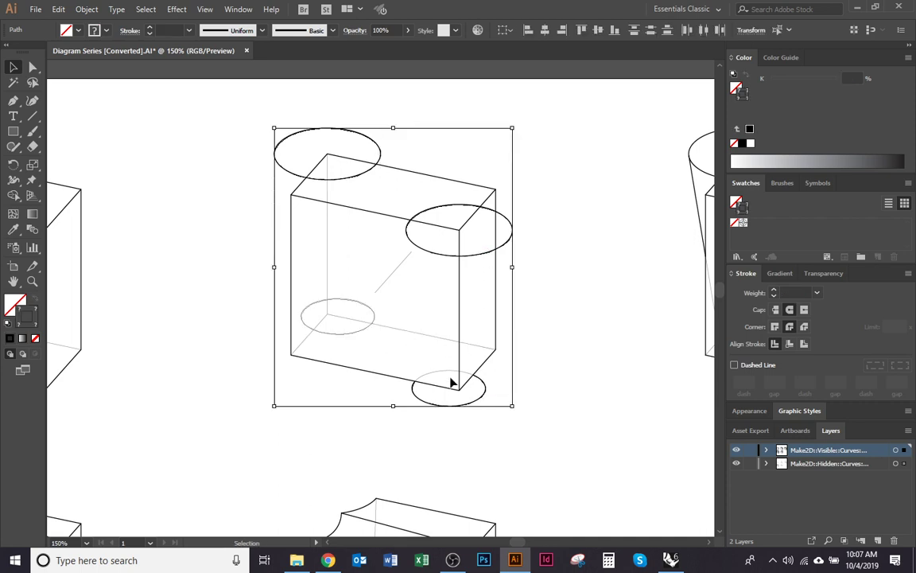
{"action": "left_click", "coordinate": [876, 539]}
{"action": "left_click_drag", "start_coordinate": [903, 464], "coordinate": [906, 450]}
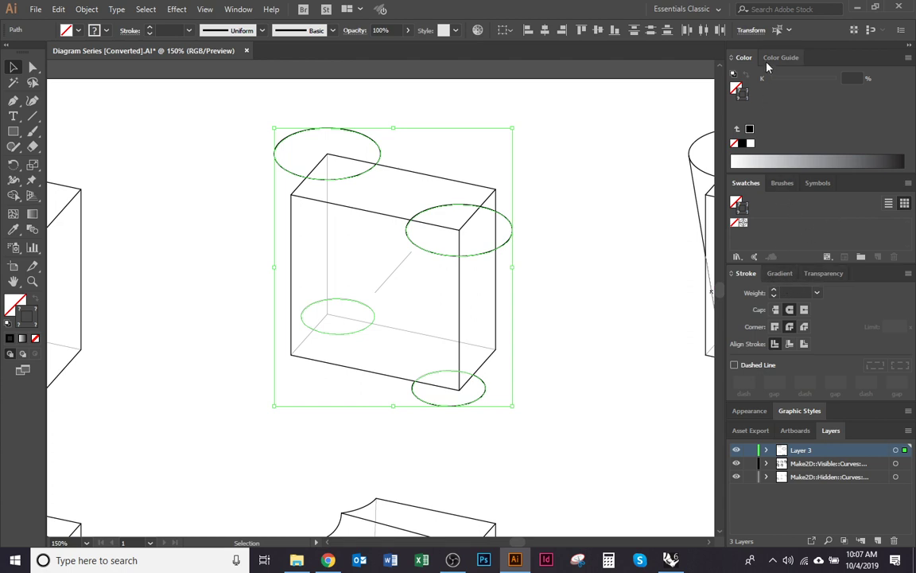
Set the circles' stroke to a dark red in HSB mode with hue 3.89, saturation 100 and brightness 72.55.
{"action": "left_click", "coordinate": [907, 58]}
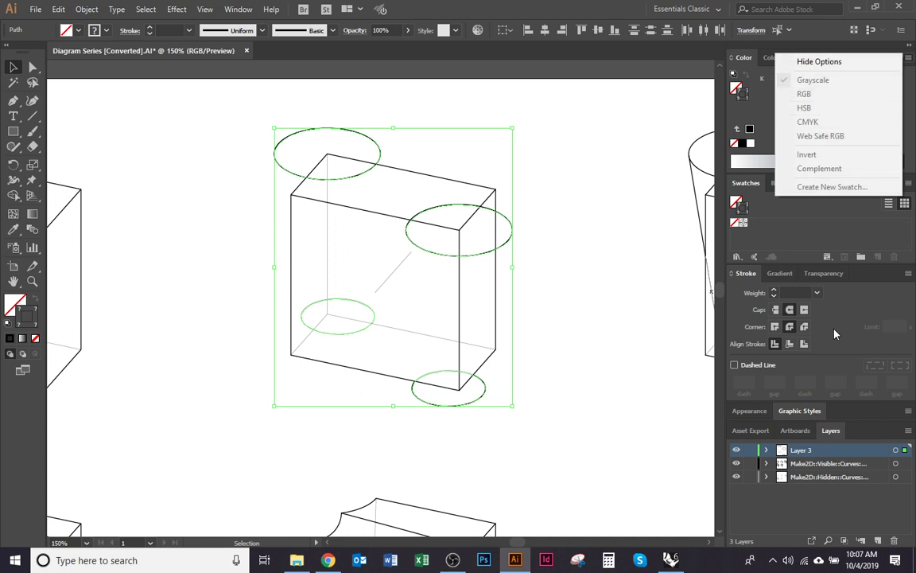
{"action": "left_click", "coordinate": [765, 109]}
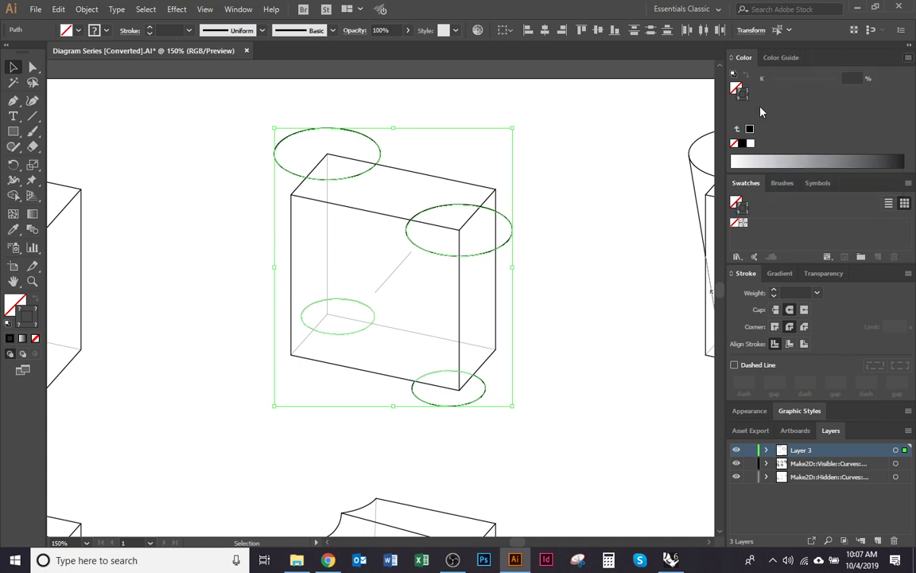
{"action": "left_click", "coordinate": [742, 143]}
{"action": "left_click", "coordinate": [908, 58]}
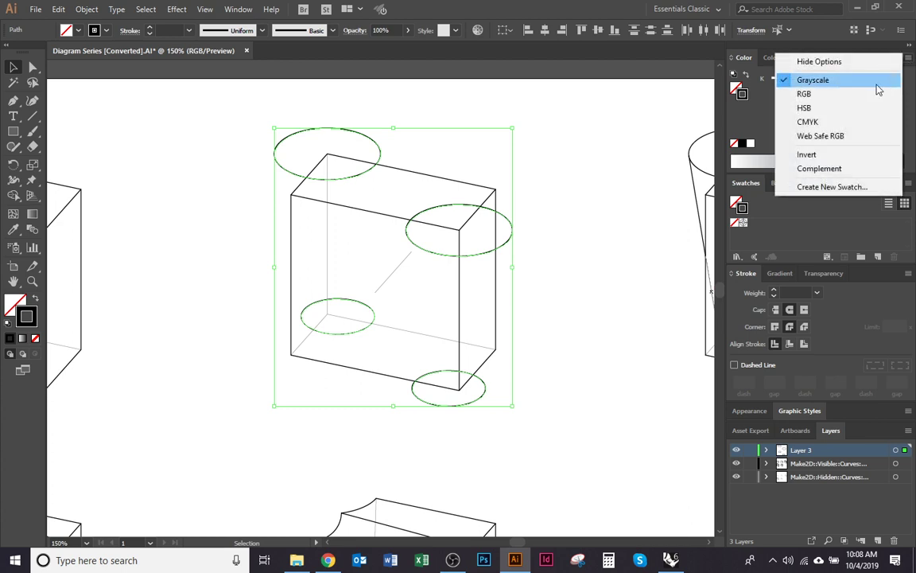
{"action": "left_click", "coordinate": [827, 108]}
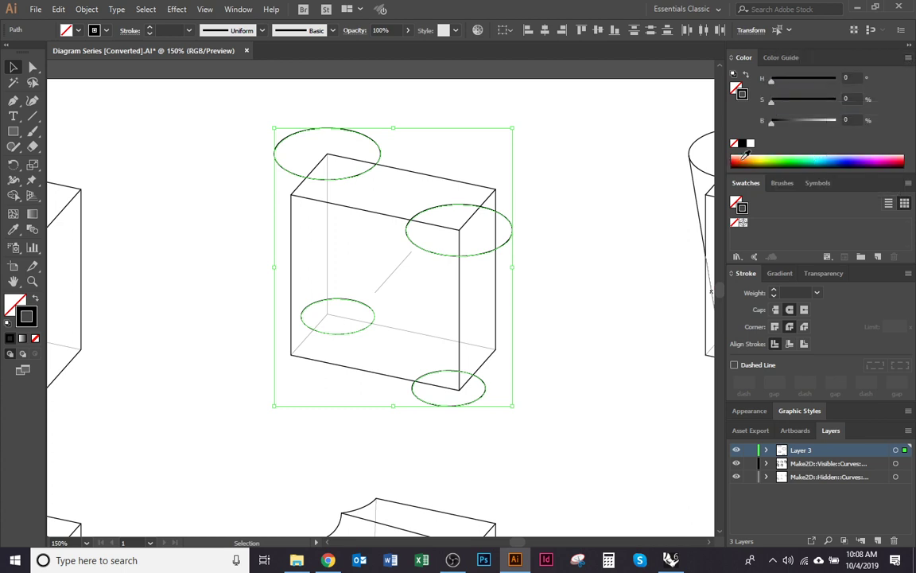
{"action": "left_click", "coordinate": [745, 159]}
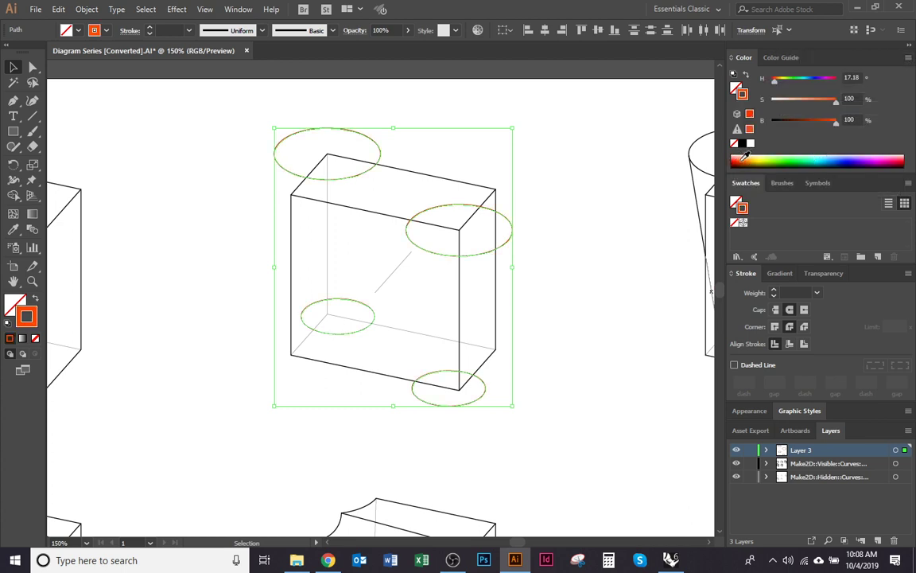
{"action": "left_click", "coordinate": [738, 157]}
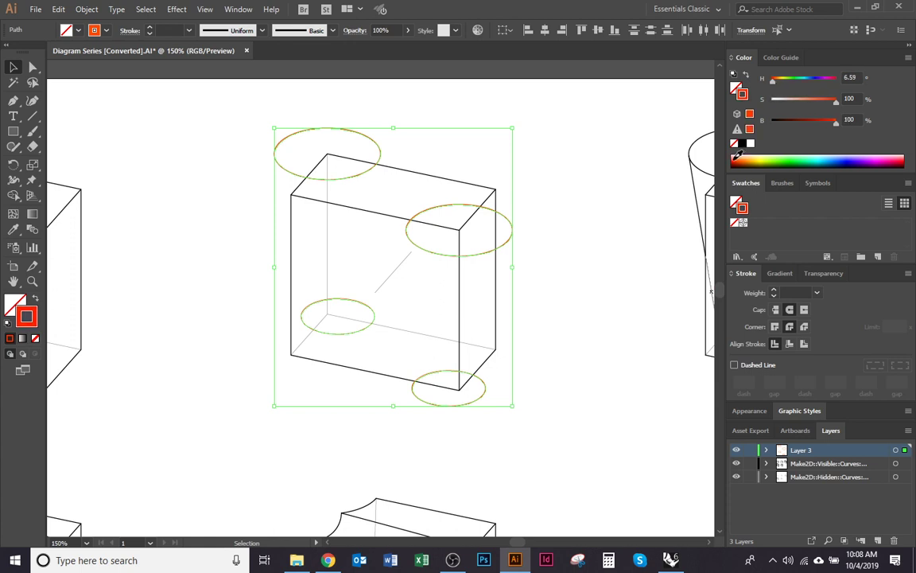
{"action": "left_click_drag", "start_coordinate": [738, 156], "coordinate": [732, 164]}
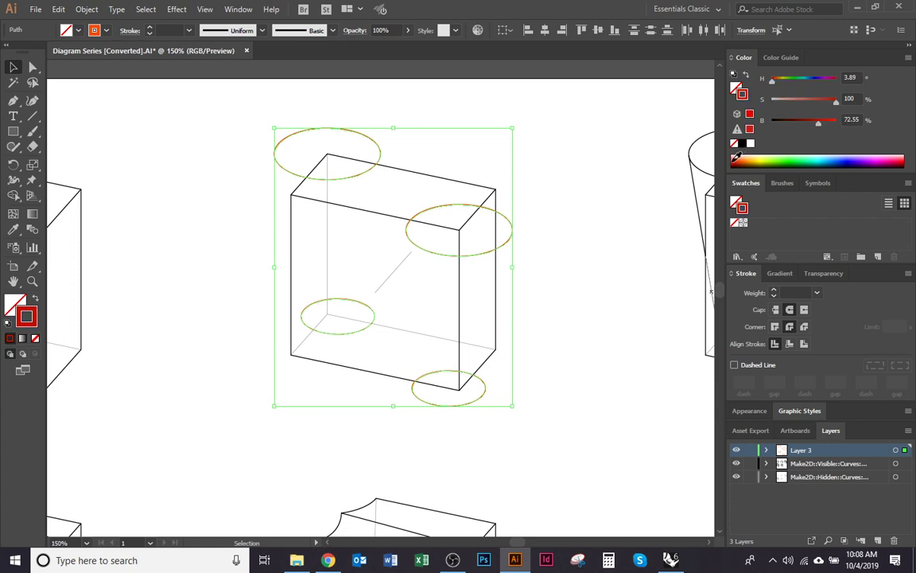
{"action": "left_click", "coordinate": [597, 317]}
Examine the red circles of the second box alongside the neighbouring diagrams.
{"action": "left_click_drag", "start_coordinate": [560, 335], "coordinate": [472, 361]}
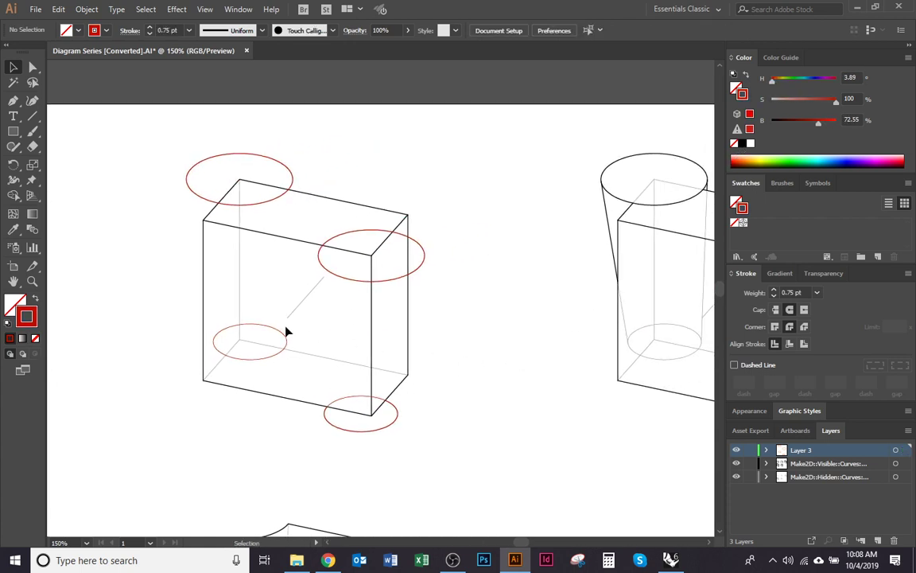
{"action": "scroll", "coordinate": [285, 331], "scroll_direction": "down", "scroll_amount": 1}
{"action": "left_click_drag", "start_coordinate": [501, 403], "coordinate": [642, 362]}
{"action": "left_click_drag", "start_coordinate": [421, 384], "coordinate": [351, 344]}
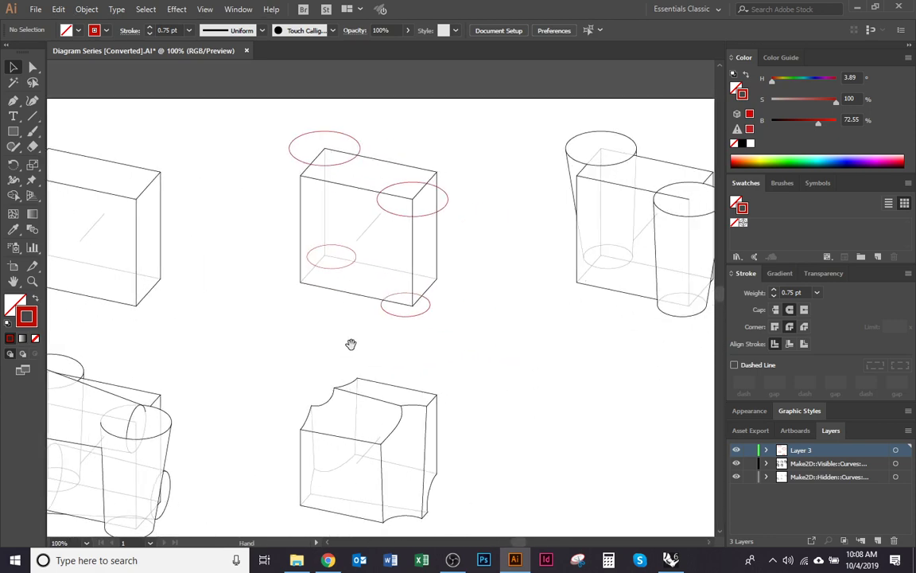
{"action": "scroll", "coordinate": [354, 341], "scroll_direction": "right", "scroll_amount": 2}
{"action": "scroll", "coordinate": [354, 342], "scroll_direction": "up", "scroll_amount": 1}
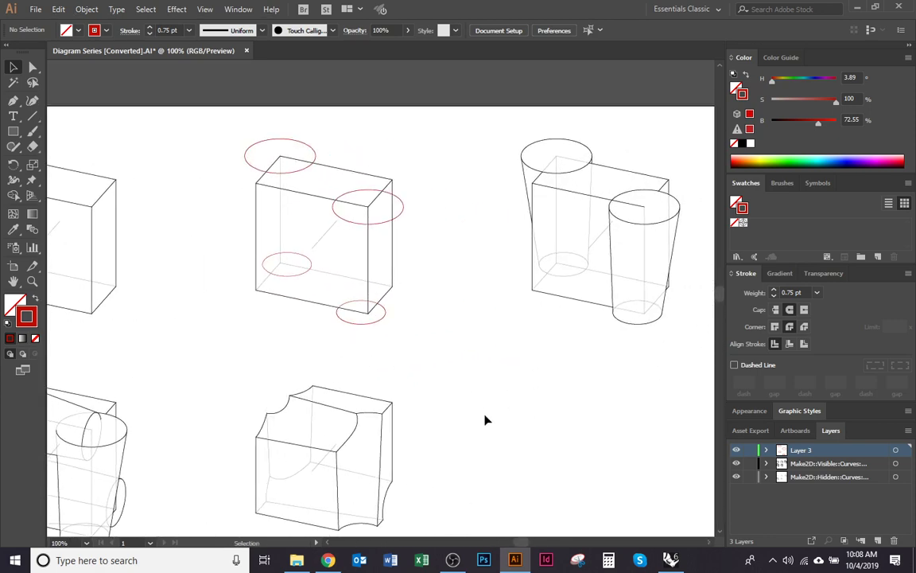
{"action": "scroll", "coordinate": [343, 313], "scroll_direction": "left", "scroll_amount": 1}
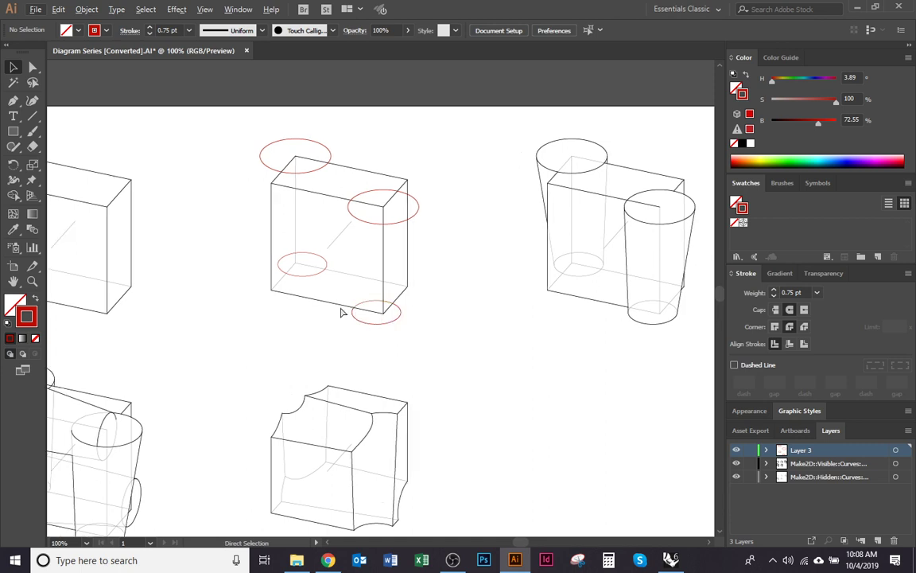
Select the hidden portions of the second box's two lower circles and move them onto a new layer beneath all the others.
{"action": "scroll", "coordinate": [348, 316], "scroll_direction": "up", "scroll_amount": 1}
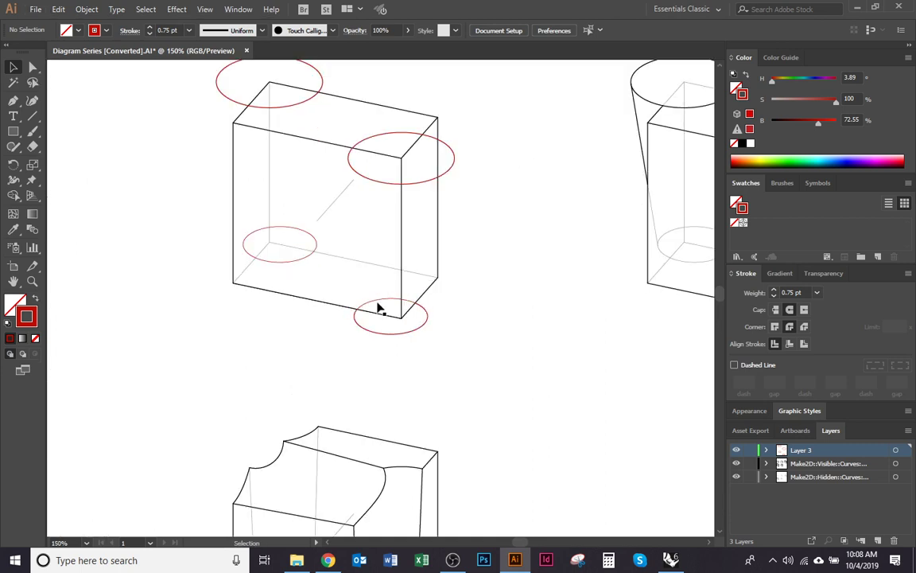
{"action": "left_click", "coordinate": [355, 310]}
{"action": "left_click", "coordinate": [295, 263], "text": "shift"}
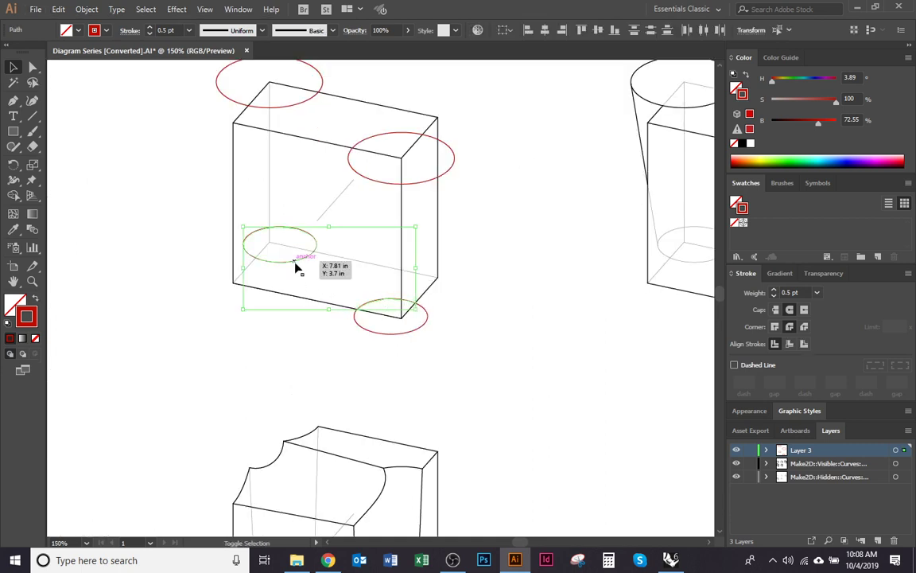
{"action": "left_click_drag", "start_coordinate": [523, 332], "coordinate": [476, 349]}
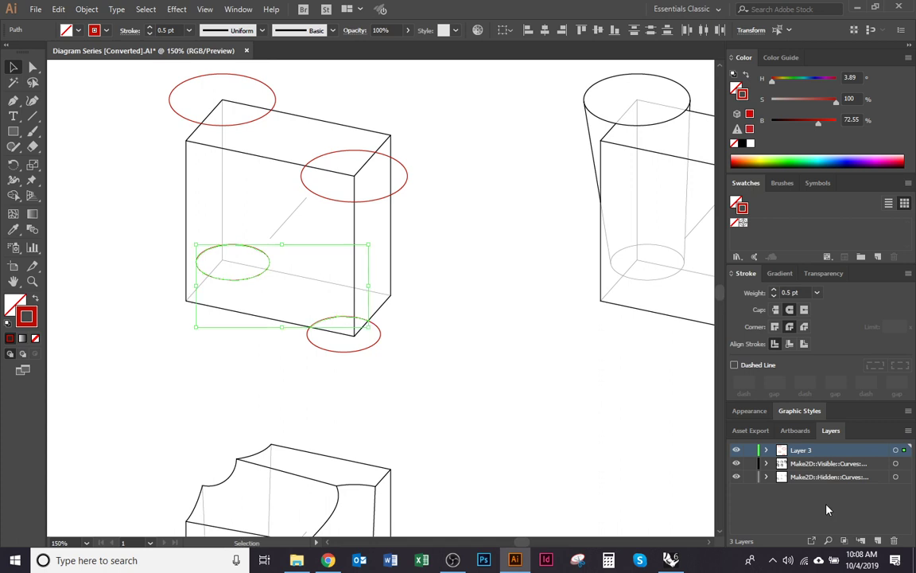
{"action": "left_click", "coordinate": [877, 540]}
{"action": "left_click_drag", "start_coordinate": [904, 464], "coordinate": [803, 497]}
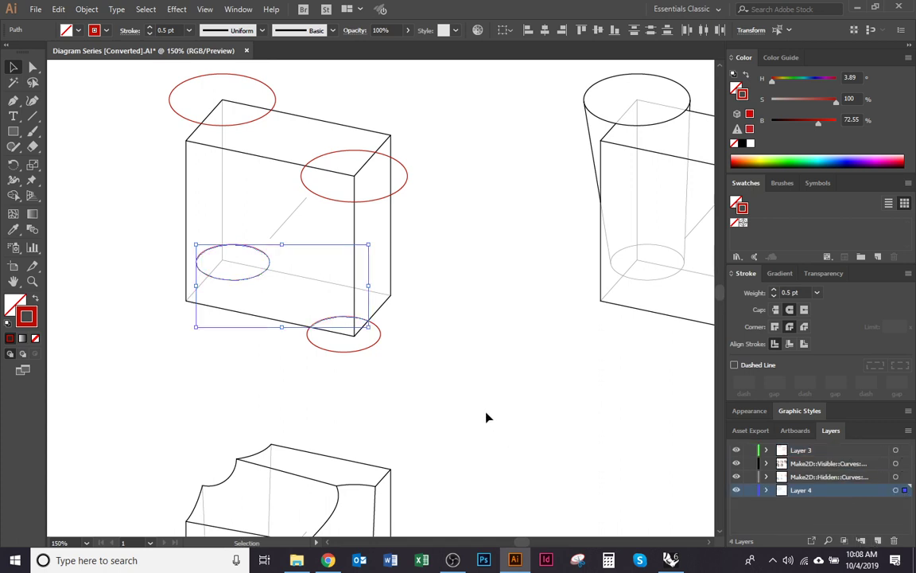
{"action": "left_click", "coordinate": [486, 417]}
On the Make2D visible curves layer, draw a black 0.75 pt line in the third diagram from the box's front corner to the front cylinder's rim.
{"action": "left_click_drag", "start_coordinate": [501, 380], "coordinate": [406, 395]}
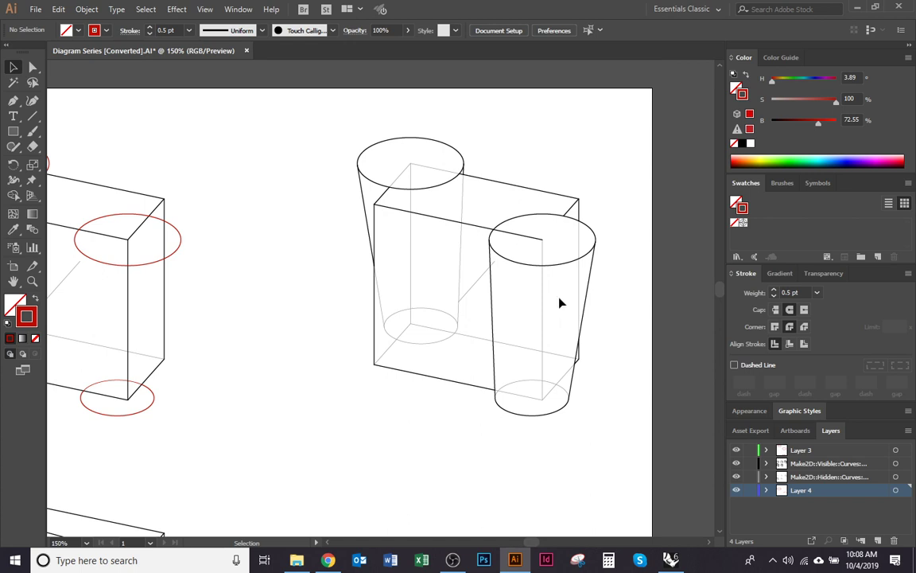
{"action": "scroll", "coordinate": [560, 303], "scroll_direction": "up", "scroll_amount": 1}
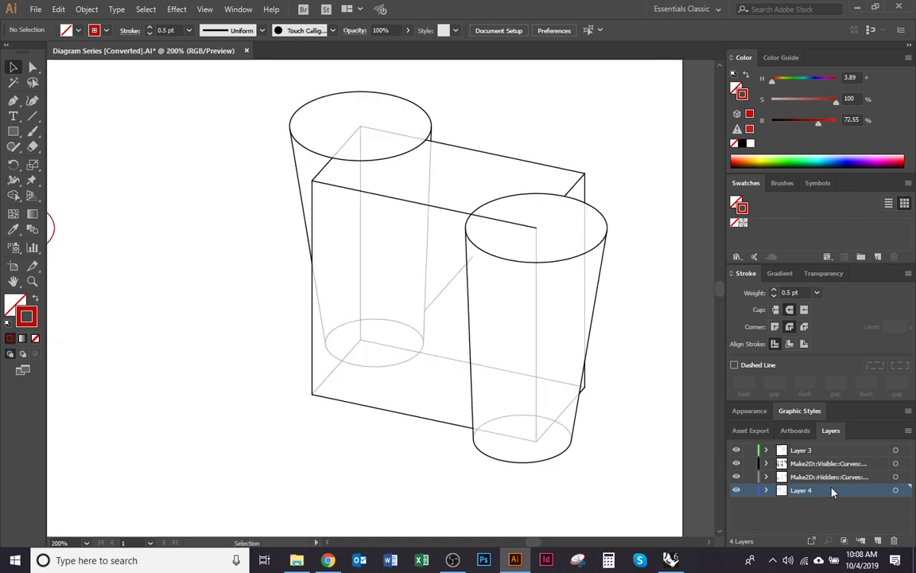
{"action": "left_click", "coordinate": [896, 463]}
{"action": "left_click_drag", "start_coordinate": [621, 337], "coordinate": [608, 360]}
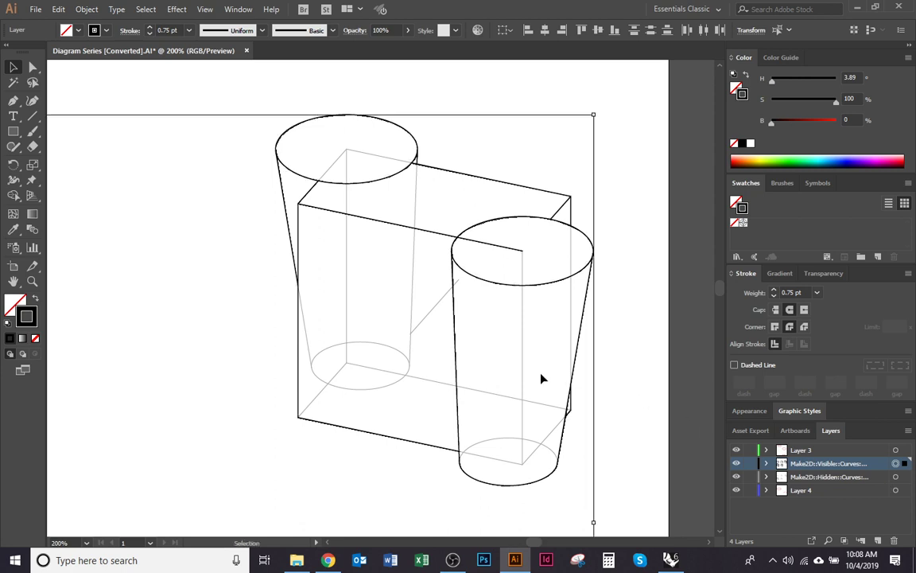
{"action": "key", "text": "backslash"}
{"action": "left_click_drag", "start_coordinate": [521, 249], "coordinate": [553, 217]}
Move the new line's loose endpoint exactly onto the box's front top corner.
{"action": "scroll", "coordinate": [527, 247], "scroll_direction": "up", "scroll_amount": 4}
{"action": "left_click", "coordinate": [33, 69]}
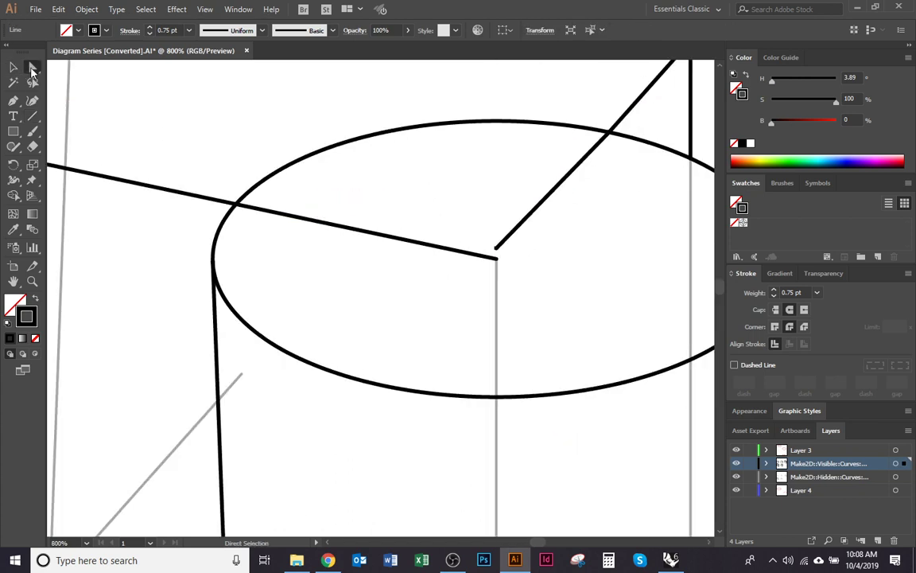
{"action": "left_click", "coordinate": [497, 249]}
{"action": "left_click_drag", "start_coordinate": [497, 250], "coordinate": [499, 267]}
{"action": "key", "text": "v"}
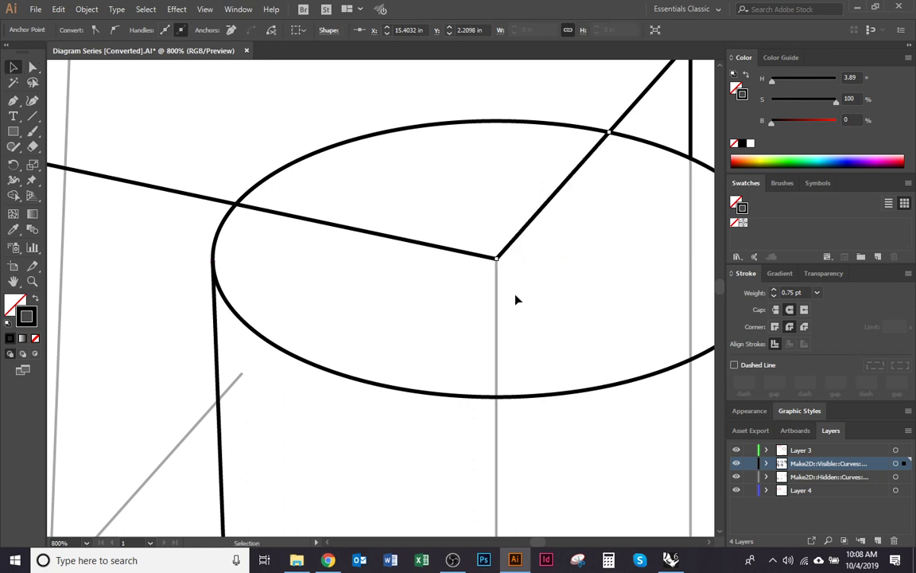
Shorten the box's front top edge to end at the front cylinder's rim and match its stroke to the rim's 0.75 pt.
{"action": "scroll", "coordinate": [509, 288], "scroll_direction": "down", "scroll_amount": 4}
{"action": "key", "text": "space"}
{"action": "left_click_drag", "start_coordinate": [418, 380], "coordinate": [423, 354]}
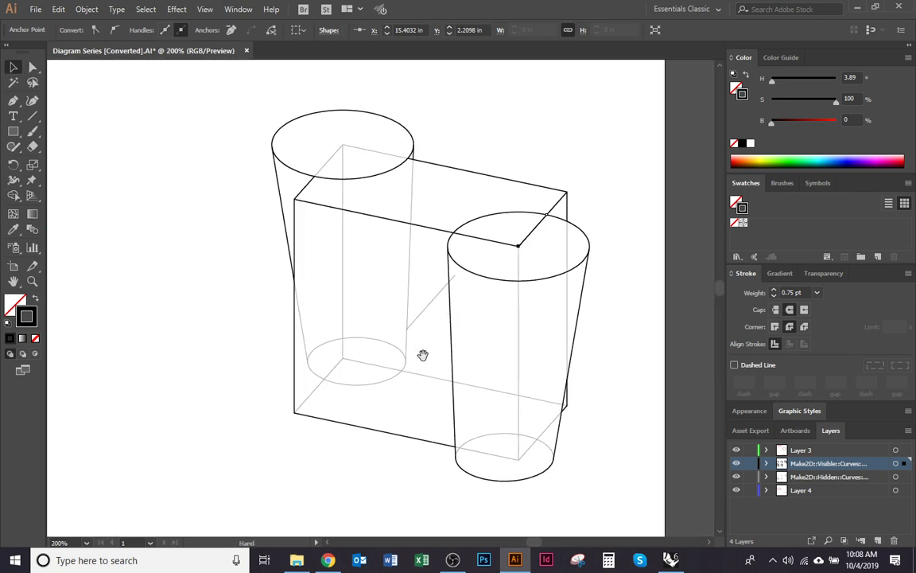
{"action": "left_click", "coordinate": [513, 245]}
{"action": "scroll", "coordinate": [507, 251], "scroll_direction": "up", "scroll_amount": 2}
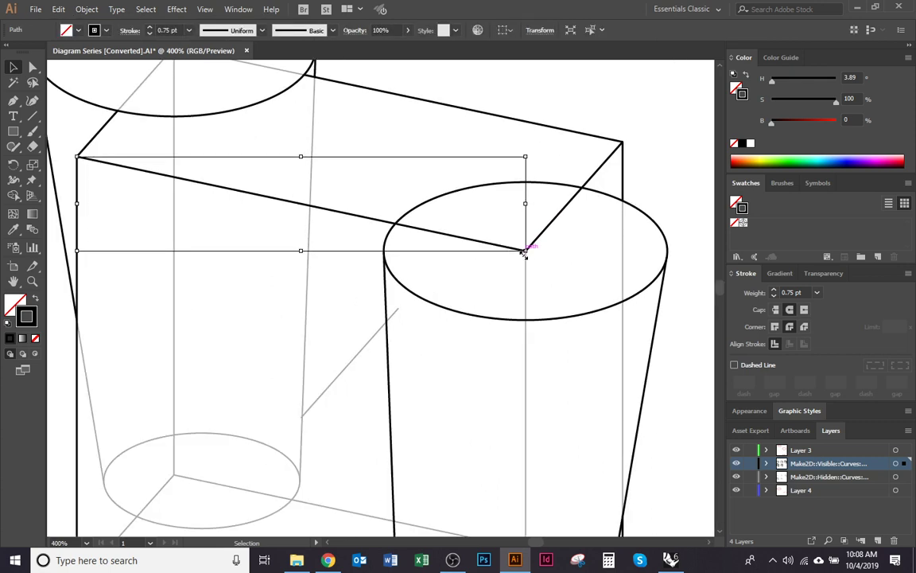
{"action": "left_click_drag", "start_coordinate": [525, 251], "coordinate": [396, 224]}
{"action": "left_click", "coordinate": [388, 228]}
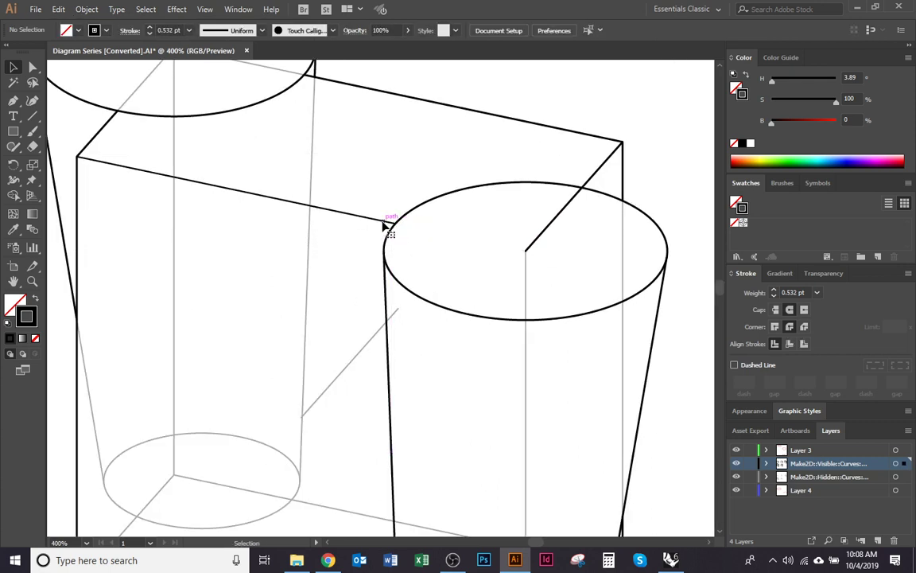
{"action": "key", "text": "i"}
{"action": "left_click", "coordinate": [477, 185]}
{"action": "key", "text": "v"}
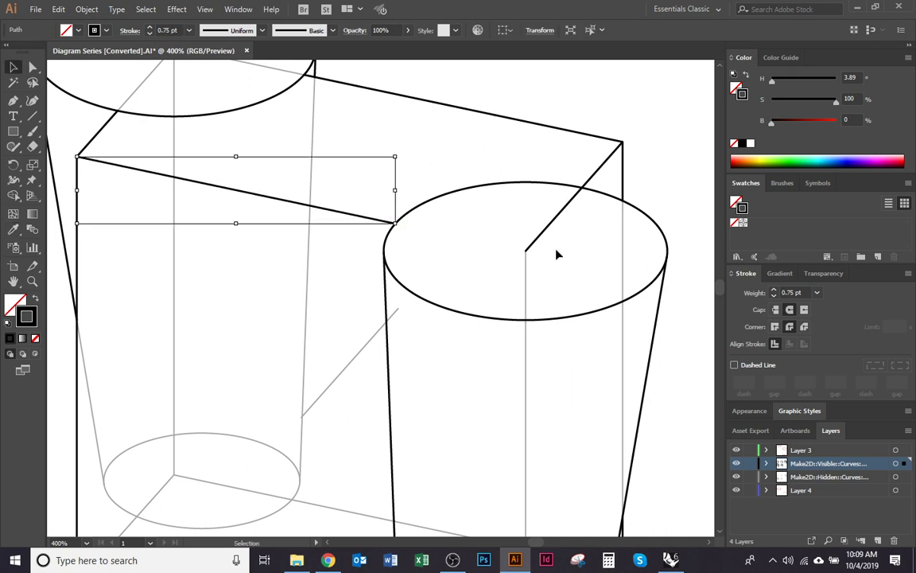
Move the short edge inside the cylinder's rim to the Make2D hidden curves layer and copy the hidden lines' 35% black, 0.5 pt stroke to it.
{"action": "left_click", "coordinate": [541, 236]}
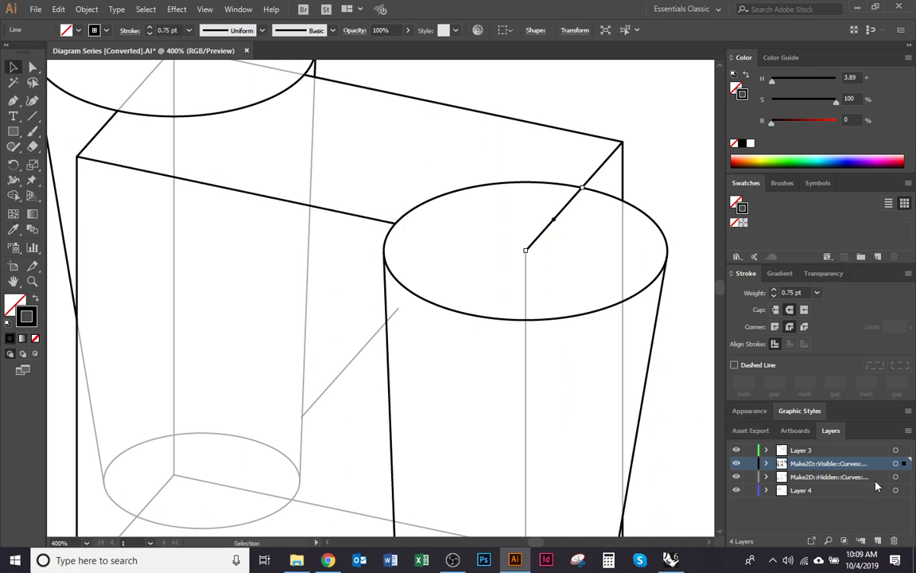
{"action": "left_click_drag", "start_coordinate": [904, 468], "coordinate": [904, 477]}
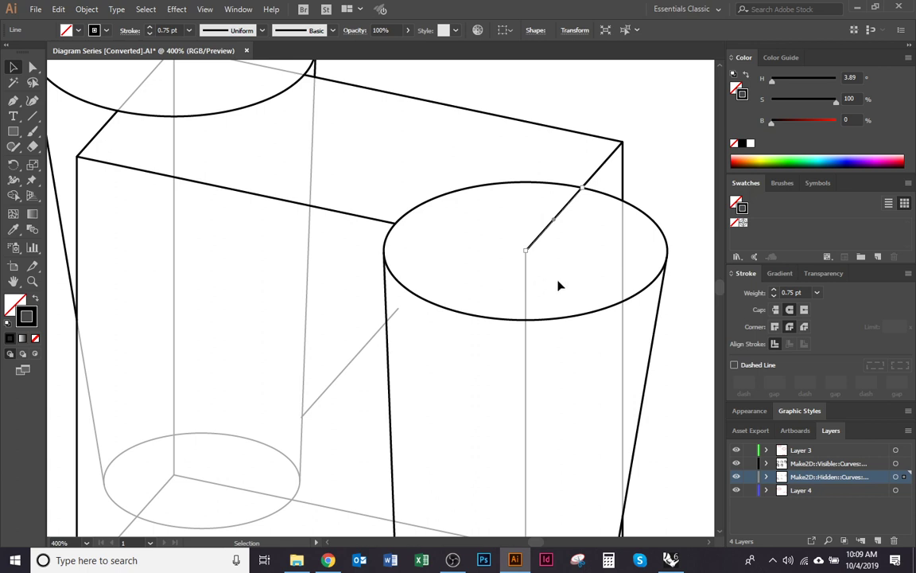
{"action": "key", "text": "i"}
{"action": "left_click", "coordinate": [525, 277]}
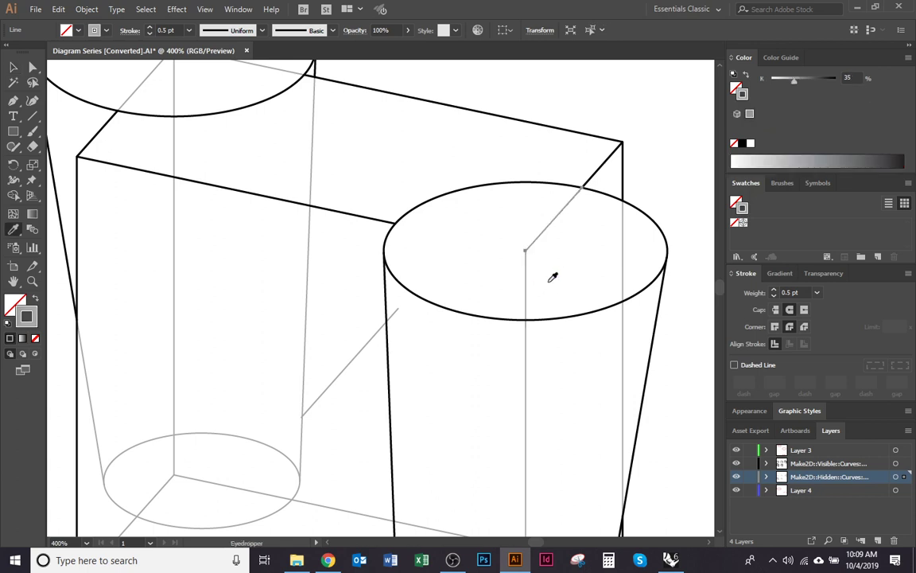
Draw a 0.5 pt, 35% black line from the box's front top corner to where the shortened edge meets the cylinder's rim.
{"action": "key", "text": "backslash"}
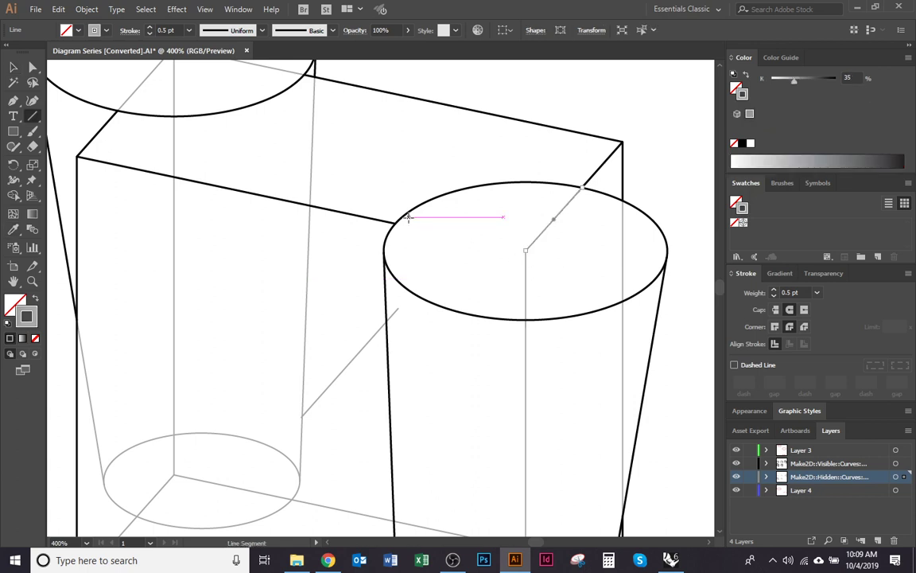
{"action": "left_click", "coordinate": [520, 261], "text": "ctrl"}
{"action": "left_click_drag", "start_coordinate": [523, 255], "coordinate": [395, 223]}
{"action": "key", "text": "v"}
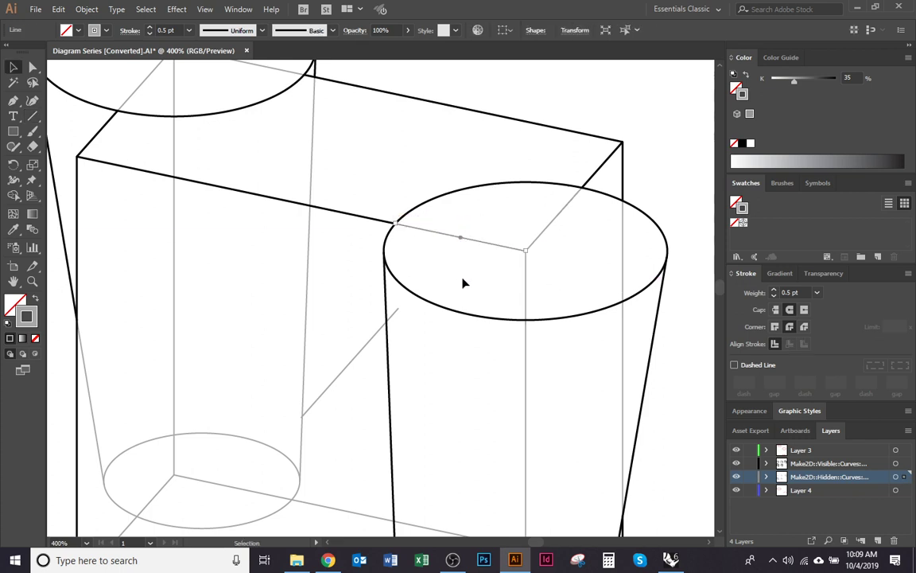
{"action": "left_click", "coordinate": [517, 302]}
{"action": "scroll", "coordinate": [493, 272], "scroll_direction": "down", "scroll_amount": 5}
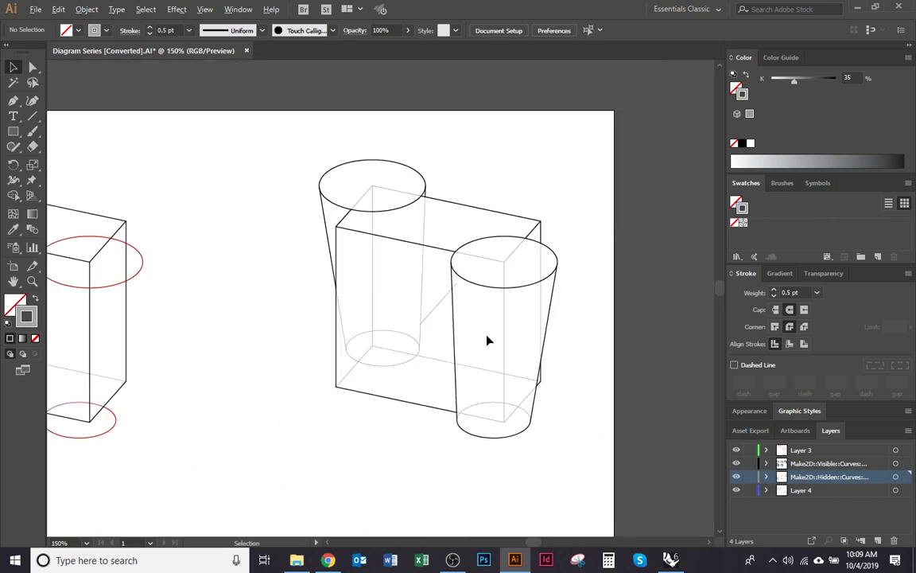
Move the front cylinder's main rim, side and base curves to Layer 3 and copy the red circles' B90C00, 0.75 pt stroke to them.
{"action": "left_click_drag", "start_coordinate": [422, 351], "coordinate": [462, 317]}
{"action": "scroll", "coordinate": [550, 293], "scroll_direction": "up", "scroll_amount": 1}
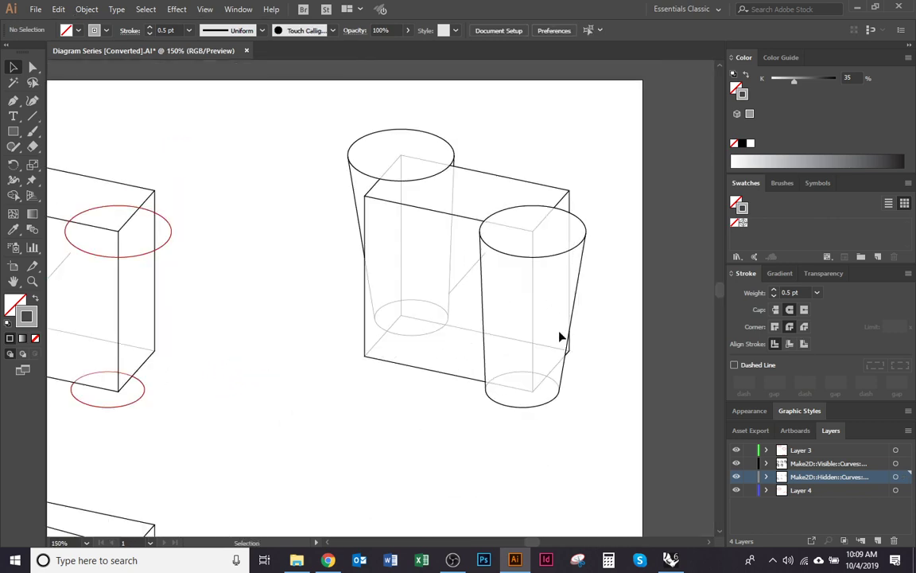
{"action": "left_click_drag", "start_coordinate": [558, 334], "coordinate": [537, 323]}
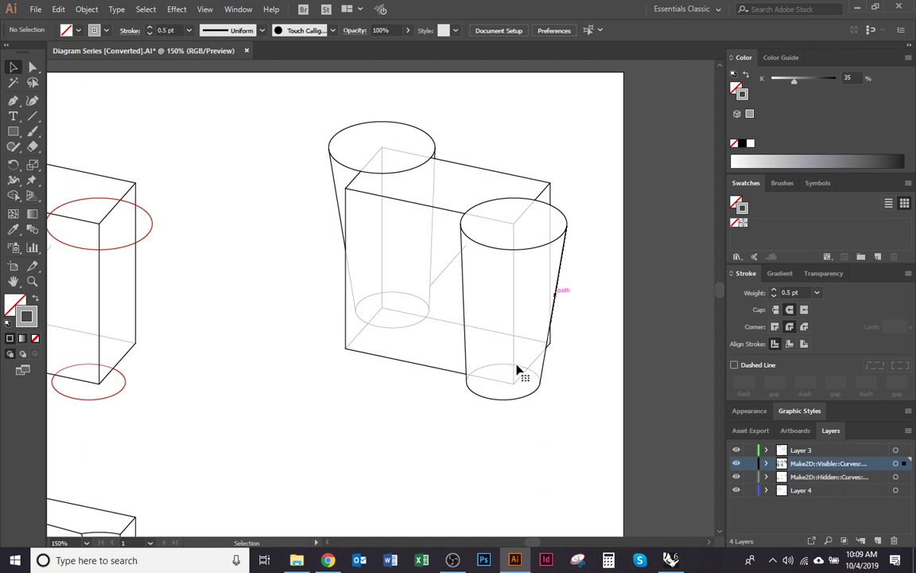
{"action": "left_click", "coordinate": [466, 326]}
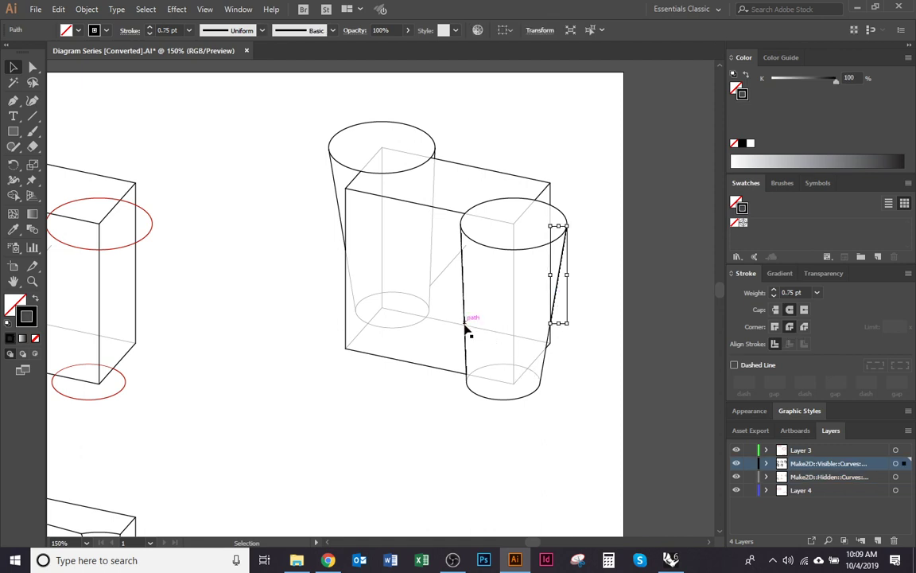
{"action": "left_click", "coordinate": [486, 204], "text": "shift"}
{"action": "left_click", "coordinate": [513, 399], "text": "shift"}
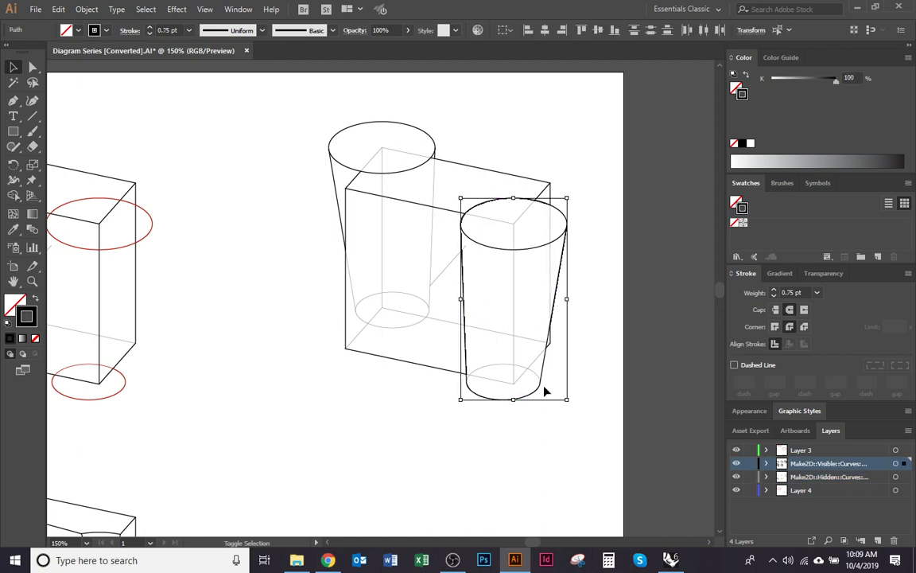
{"action": "left_click_drag", "start_coordinate": [904, 466], "coordinate": [904, 450]}
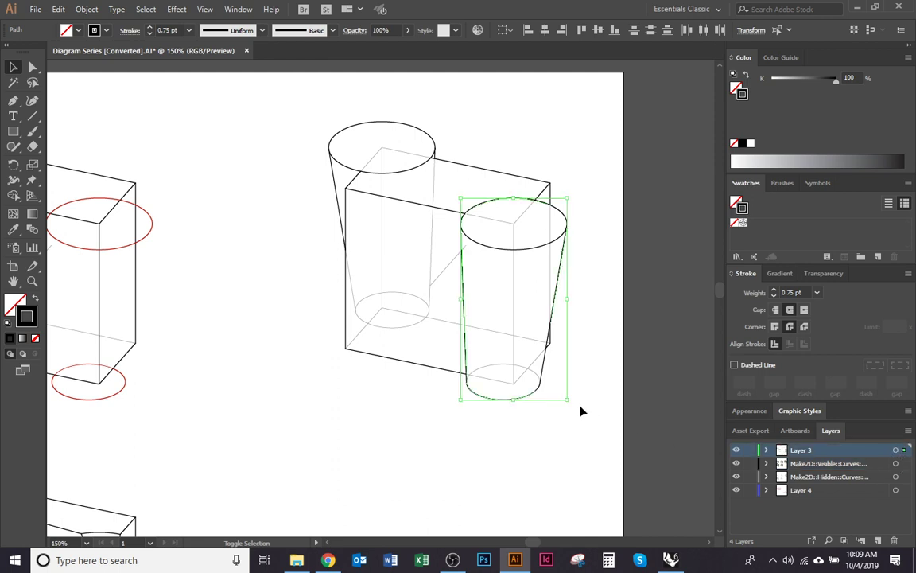
{"action": "key", "text": "i"}
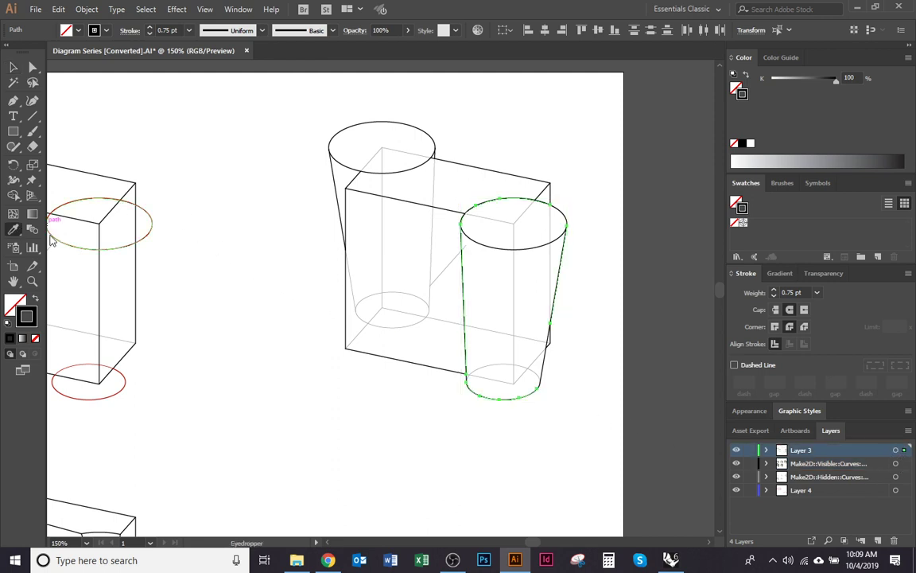
{"action": "left_click", "coordinate": [141, 210]}
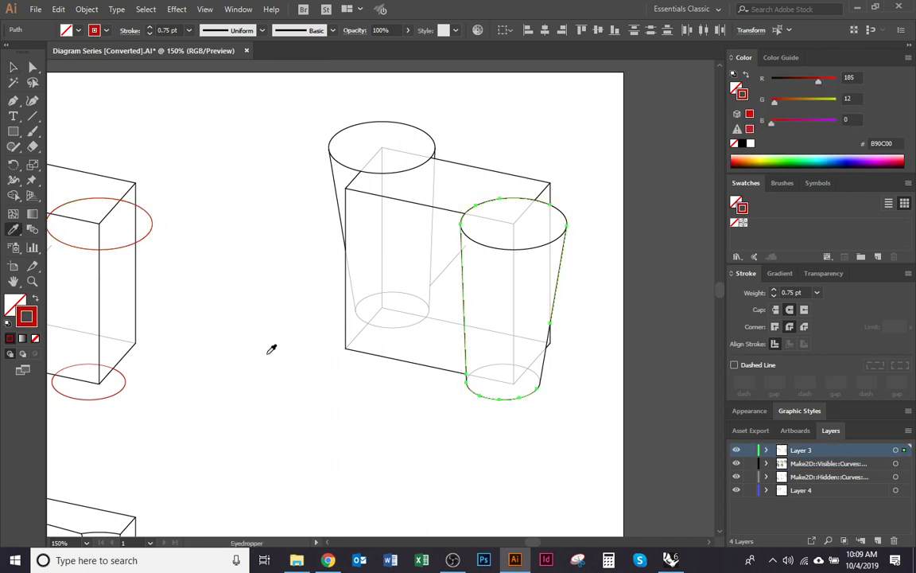
{"action": "key", "text": "v"}
{"action": "left_click", "coordinate": [427, 357]}
Select the two black segments on the lower part of the front cylinder's outer side, beside the box's corner.
{"action": "left_click_drag", "start_coordinate": [493, 388], "coordinate": [455, 404]}
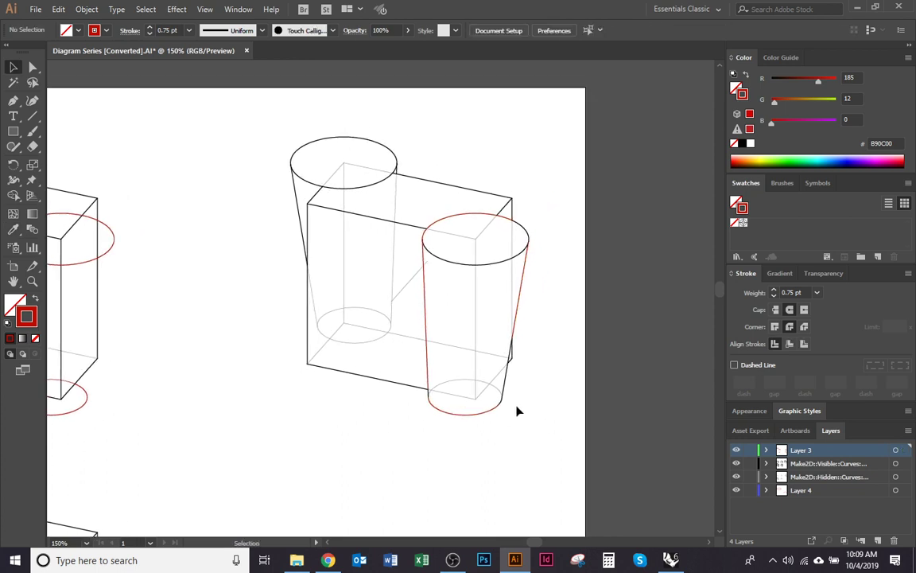
{"action": "scroll", "coordinate": [501, 397], "scroll_direction": "up", "scroll_amount": 1}
{"action": "left_click", "coordinate": [513, 345]}
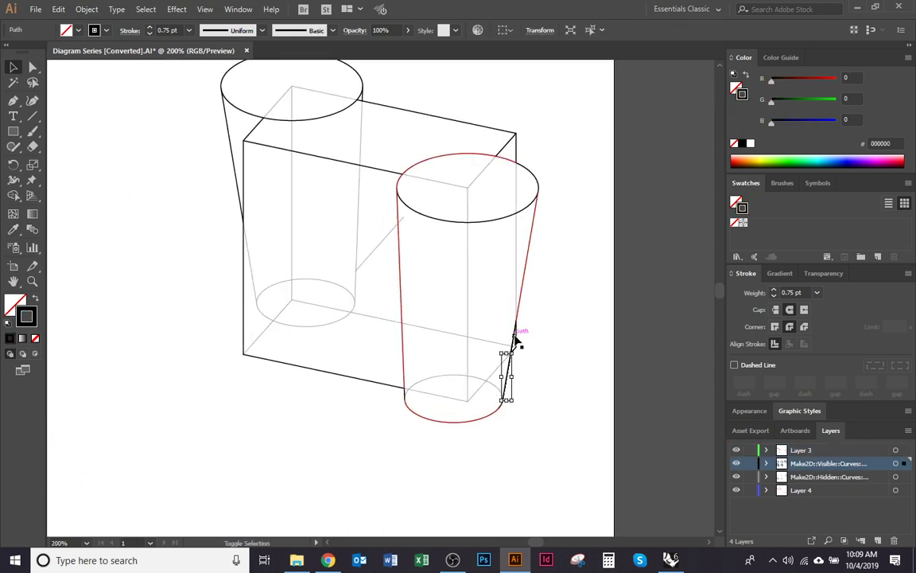
{"action": "left_click", "coordinate": [514, 335], "text": "shift"}
{"action": "key", "text": "i"}
{"action": "left_click_drag", "start_coordinate": [54, 227], "coordinate": [242, 267]}
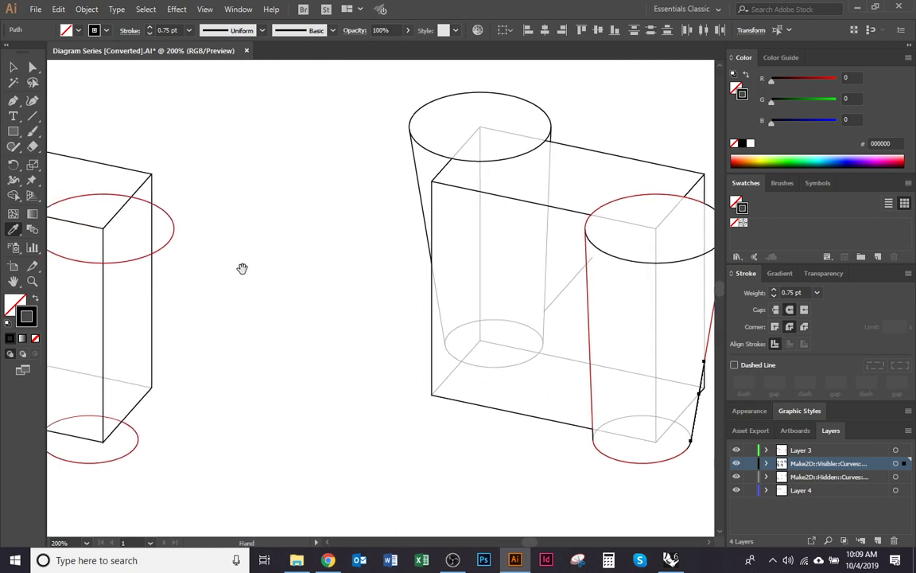
{"action": "left_click", "coordinate": [167, 244]}
{"action": "left_click", "coordinate": [283, 330]}
{"action": "key", "text": "v"}
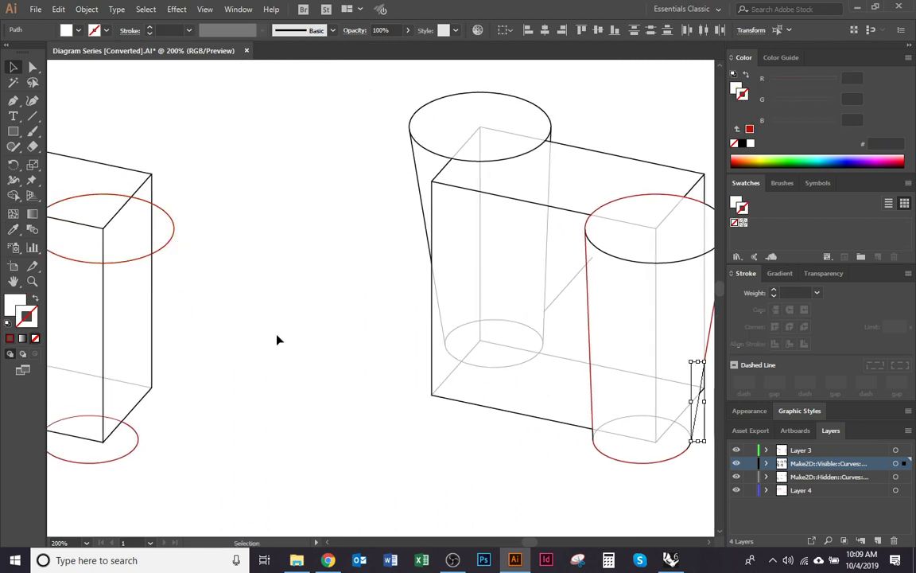
{"action": "left_click", "coordinate": [604, 358]}
{"action": "left_click_drag", "start_coordinate": [607, 358], "coordinate": [542, 351]}
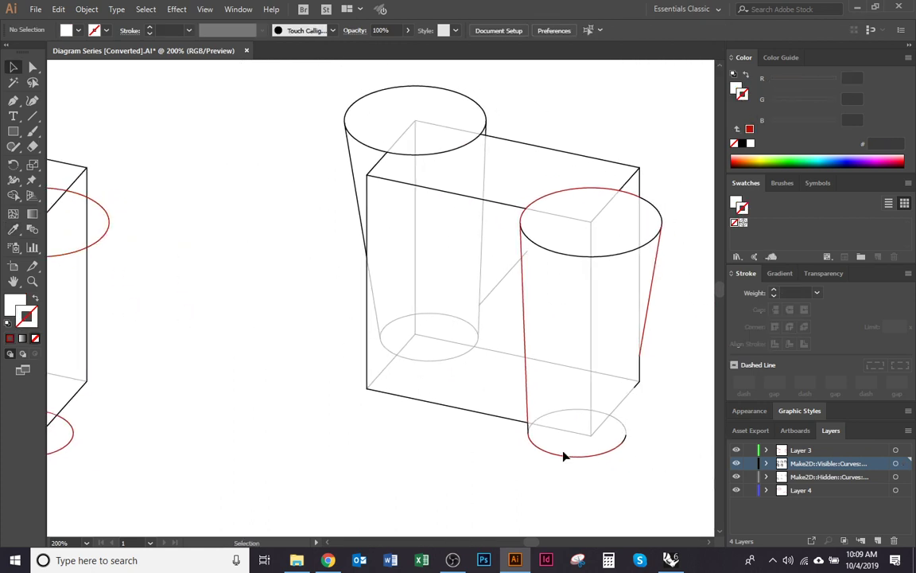
{"action": "key", "text": "ctrl+z"}
{"action": "key", "text": "ctrl+z"}
Copy the red circles' 0.75 pt stroke to the selected side segments and to the short black end of the front cylinder's base curve.
{"action": "left_click_drag", "start_coordinate": [400, 425], "coordinate": [421, 415]}
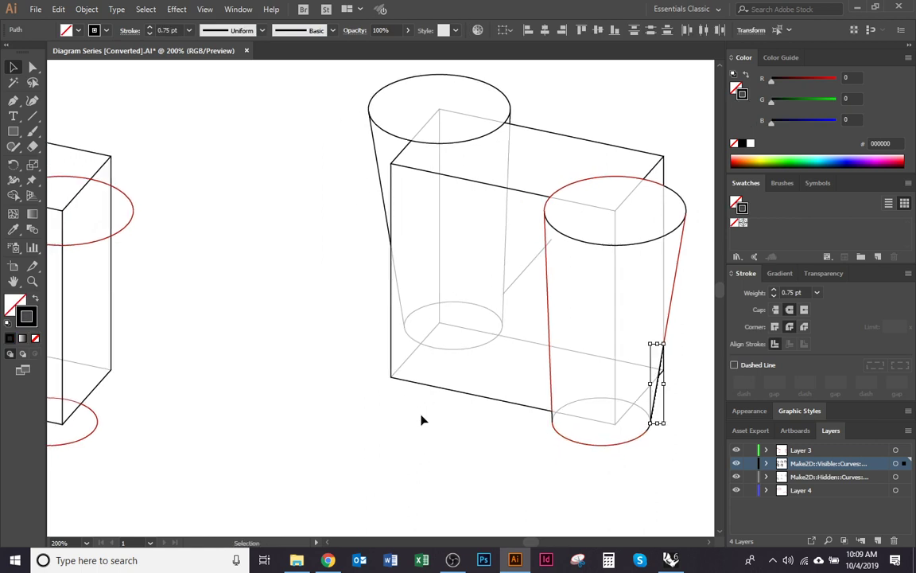
{"action": "key", "text": "i"}
{"action": "left_click", "coordinate": [127, 223]}
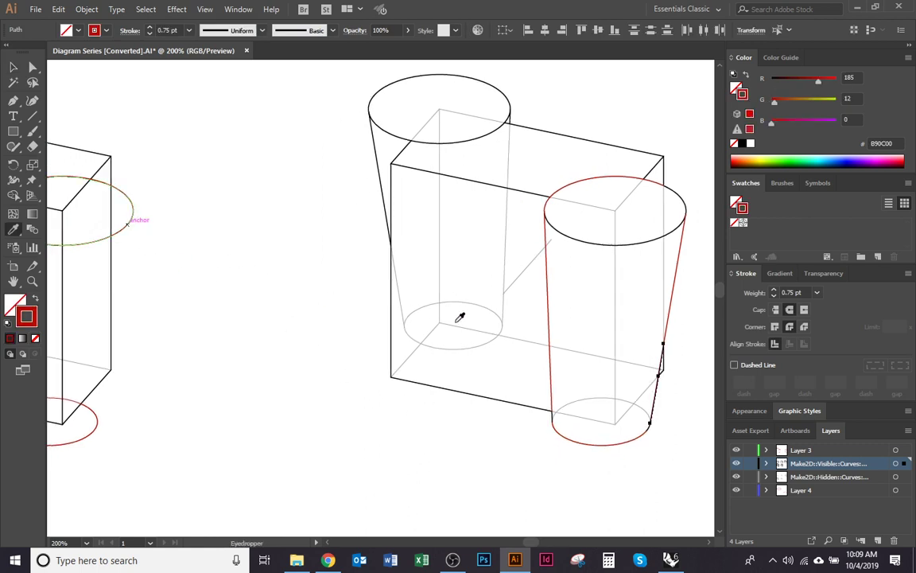
{"action": "key", "text": "v"}
{"action": "key", "text": "ctrl+shift+a"}
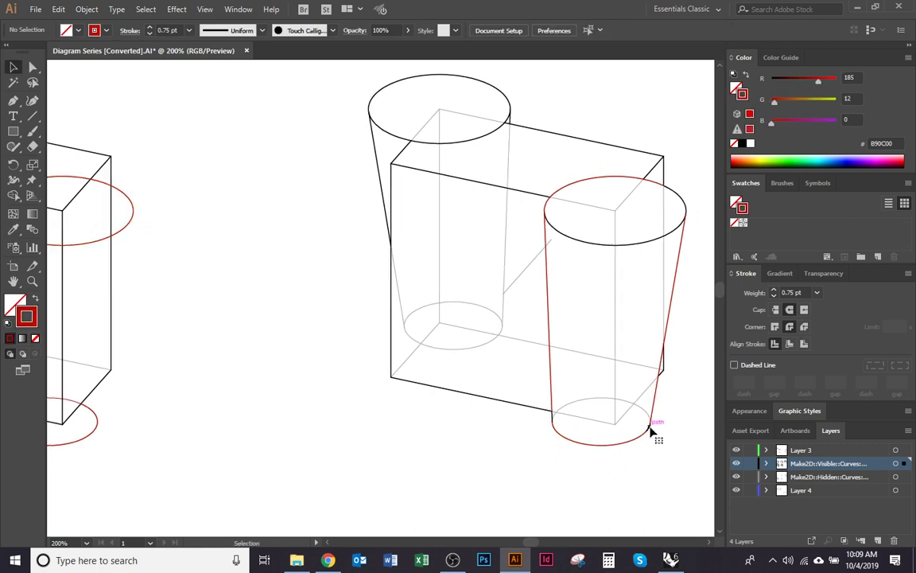
{"action": "left_click", "coordinate": [650, 432]}
{"action": "key", "text": "i"}
{"action": "left_click", "coordinate": [130, 219]}
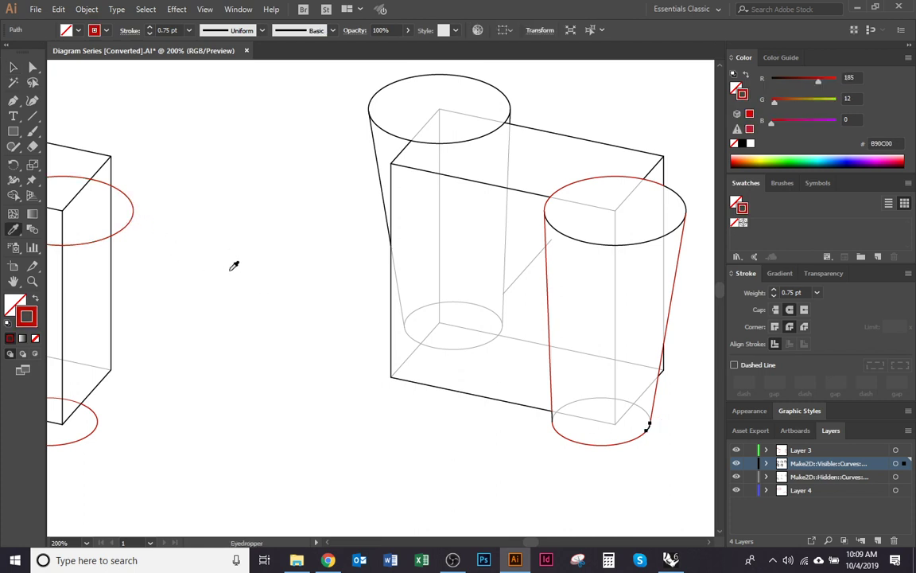
{"action": "key", "text": "v"}
{"action": "key", "text": "ctrl+shift+a"}
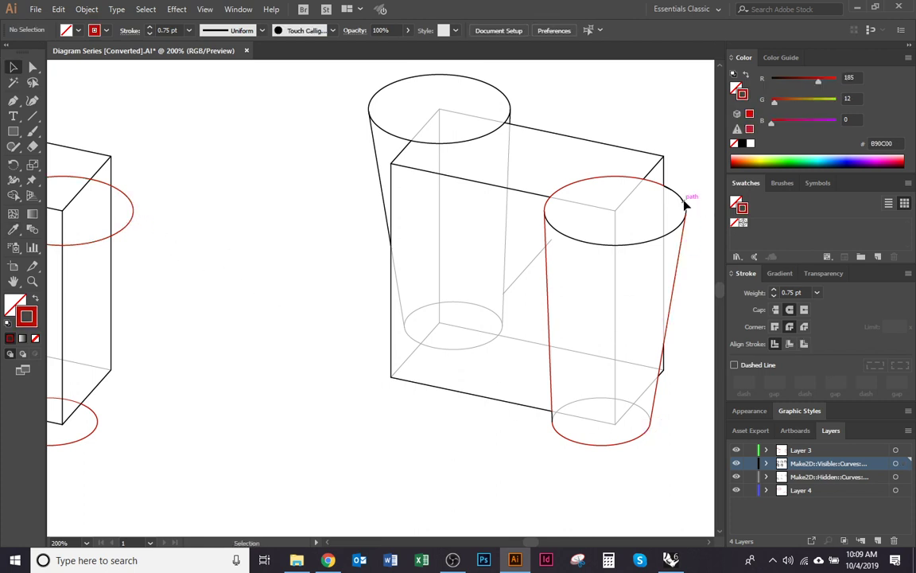
Apply the neighbouring circle's red 0.75 pt stroke to the remaining black outer and front arcs of the front cylinder's rim.
{"action": "left_click", "coordinate": [685, 205]}
{"action": "key", "text": "i"}
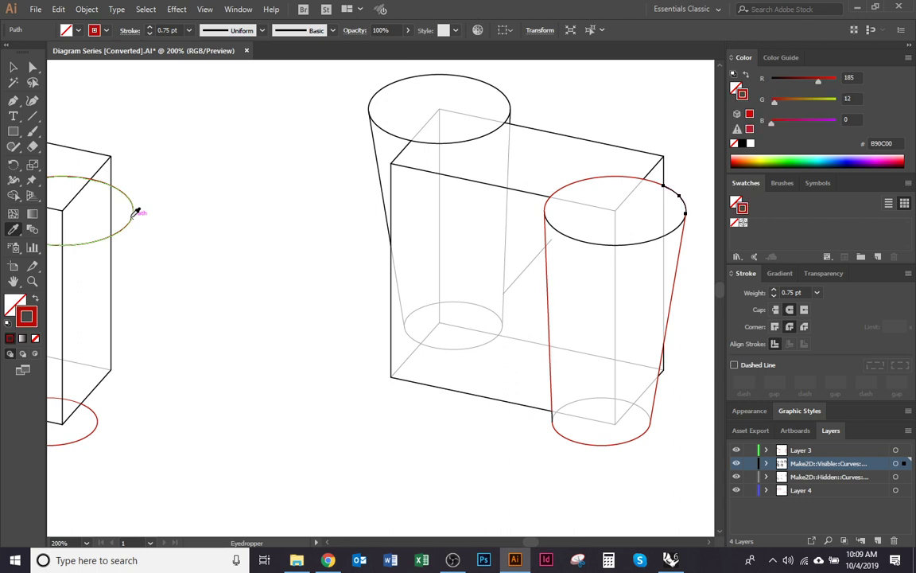
{"action": "key", "text": "v"}
{"action": "left_click", "coordinate": [609, 245]}
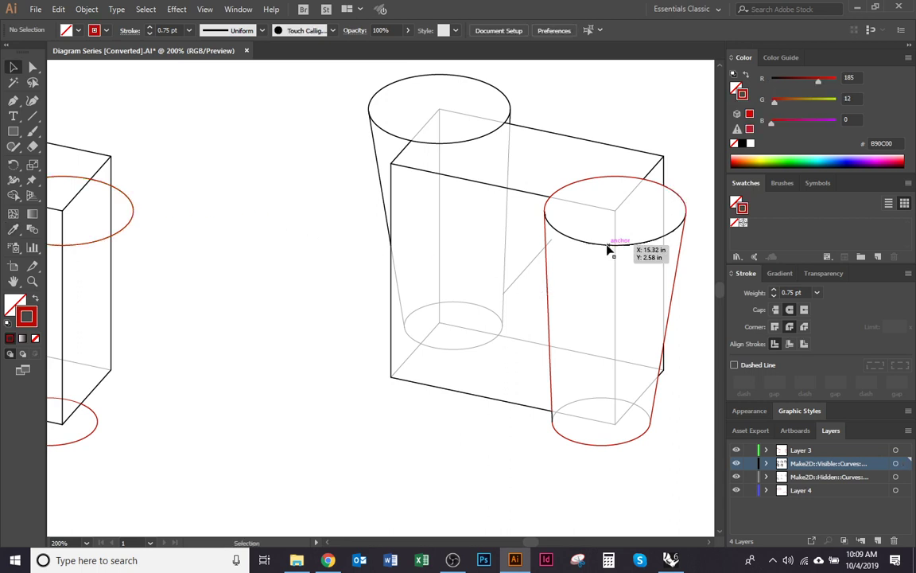
{"action": "left_click", "coordinate": [136, 206]}
{"action": "left_click", "coordinate": [357, 237]}
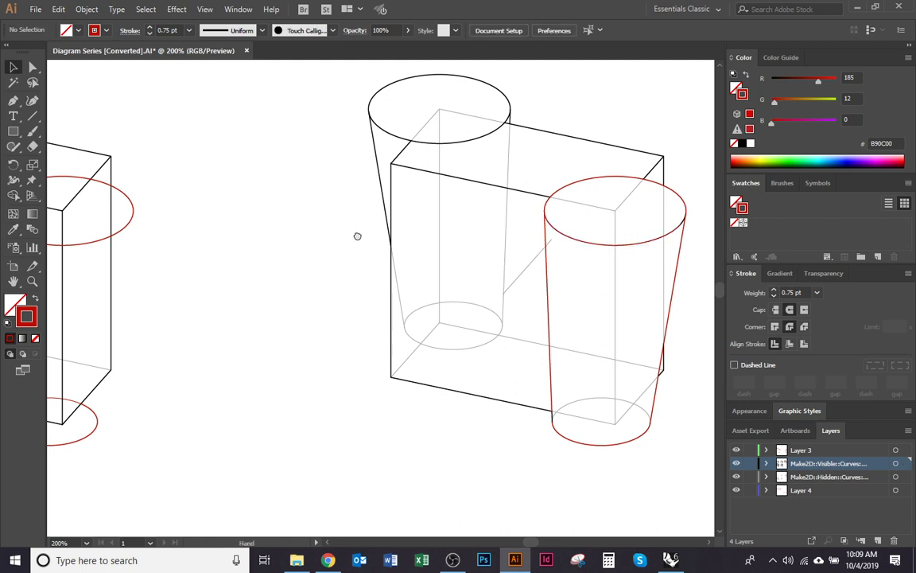
Copy the front cylinder's red 0.75 pt stroke to the rear cylinder's back rim arcs and visible outer side.
{"action": "scroll", "coordinate": [480, 220], "scroll_direction": "up", "scroll_amount": 2}
{"action": "left_click", "coordinate": [489, 190]}
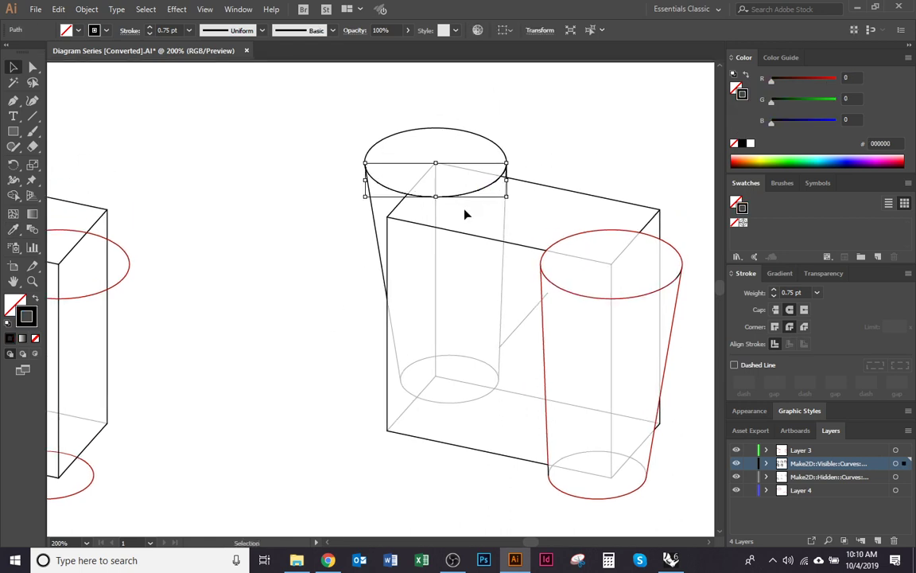
{"action": "left_click", "coordinate": [375, 225], "text": "shift"}
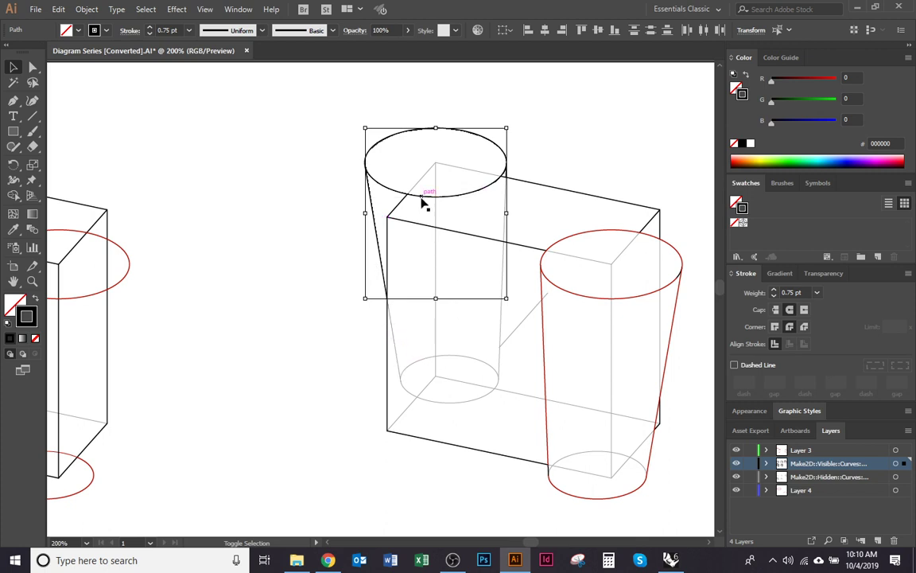
{"action": "key", "text": "i"}
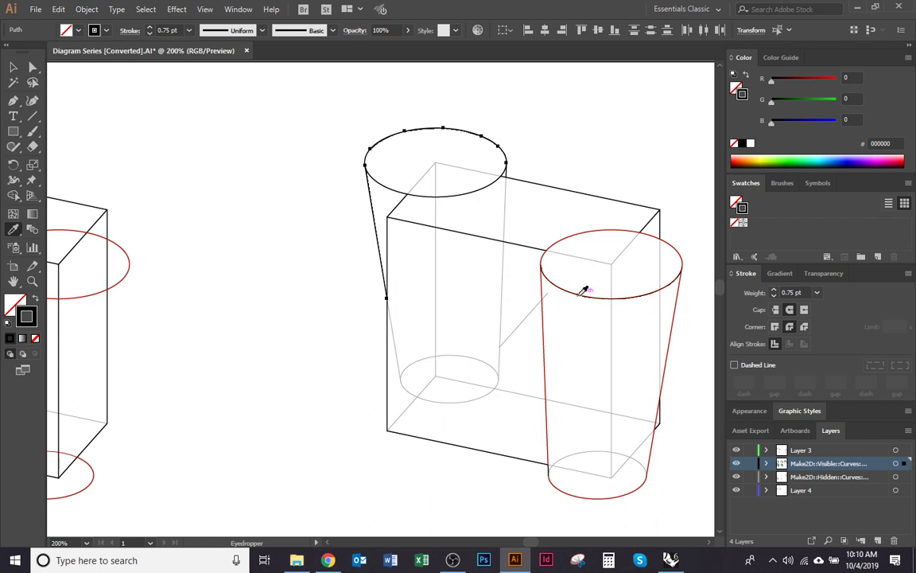
{"action": "left_click", "coordinate": [578, 294]}
{"action": "key", "text": "v"}
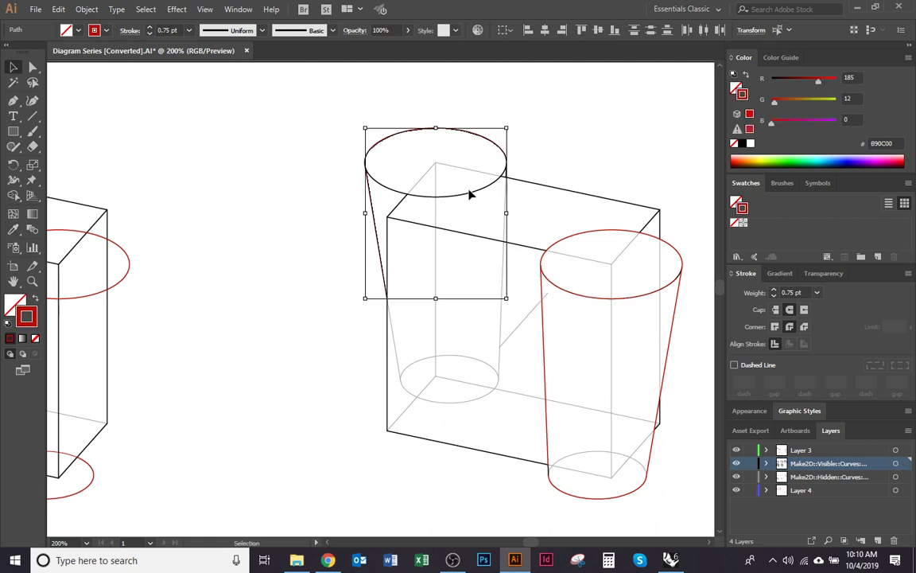
{"action": "key", "text": "ctrl+shift+a"}
Copy the red 0.75 pt stroke to the front arc of the rear cylinder's rim and move the arc to Layer 3.
{"action": "left_click", "coordinate": [469, 192]}
{"action": "key", "text": "i"}
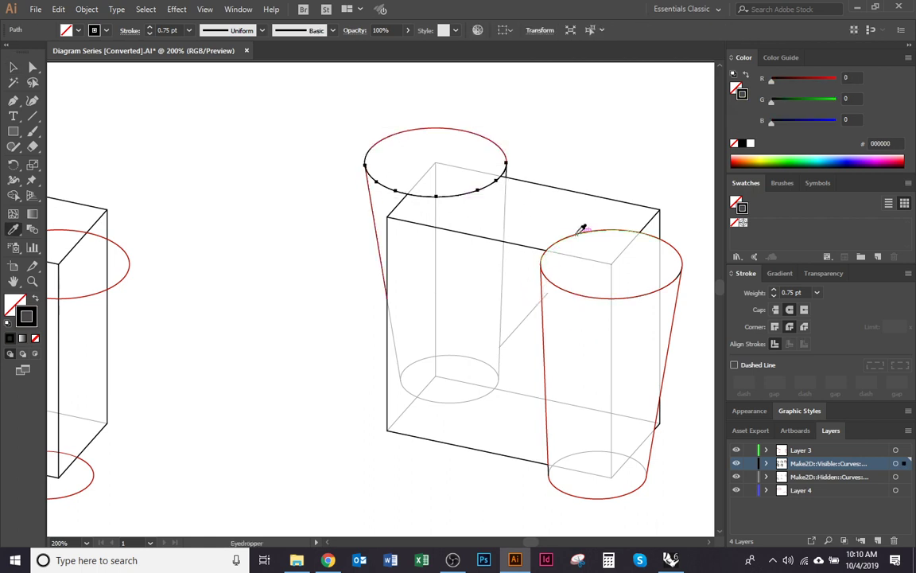
{"action": "left_click", "coordinate": [575, 234]}
{"action": "left_click_drag", "start_coordinate": [905, 465], "coordinate": [904, 450]}
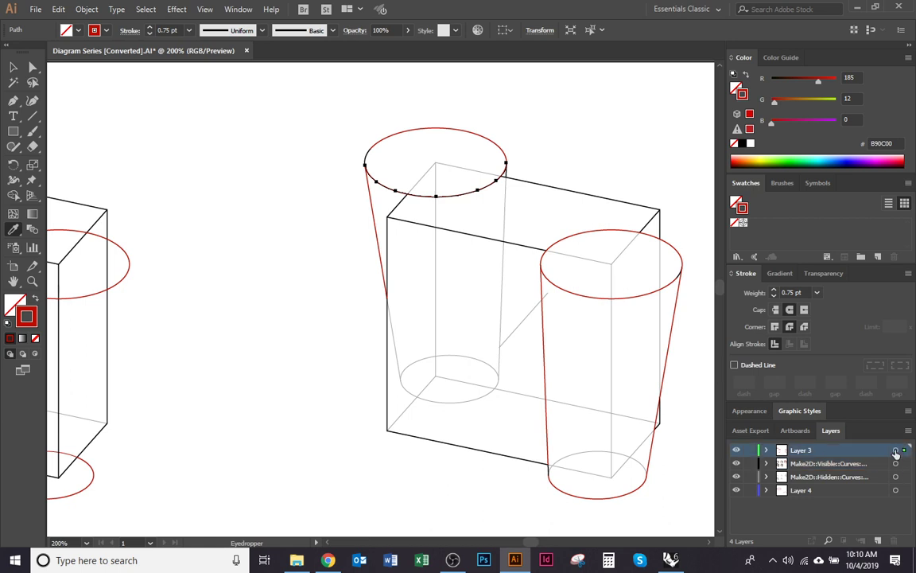
{"action": "key", "text": "v"}
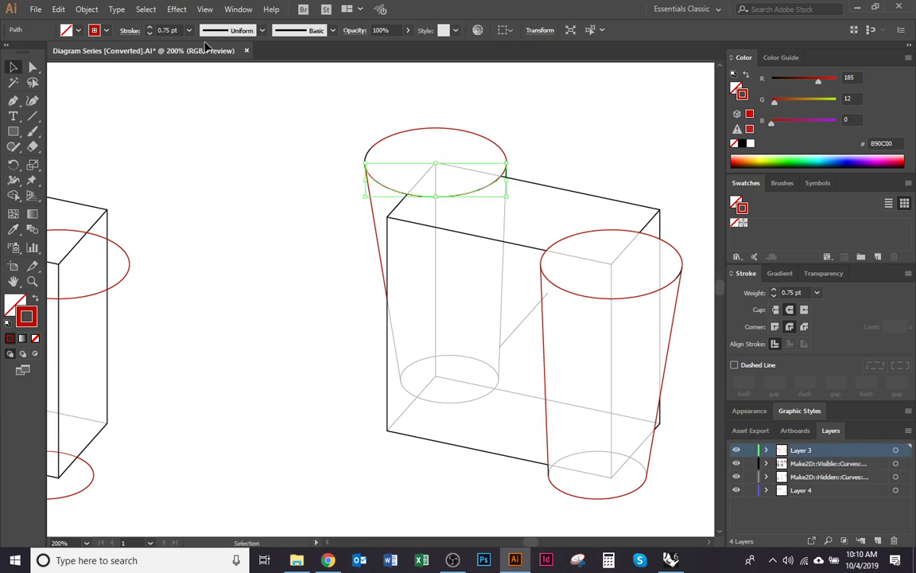
{"action": "key", "text": "ctrl+shift+a"}
Apply the red 0.75 pt stroke to the short black arc at the outer end of the rear cylinder's rim.
{"action": "left_click", "coordinate": [368, 156]}
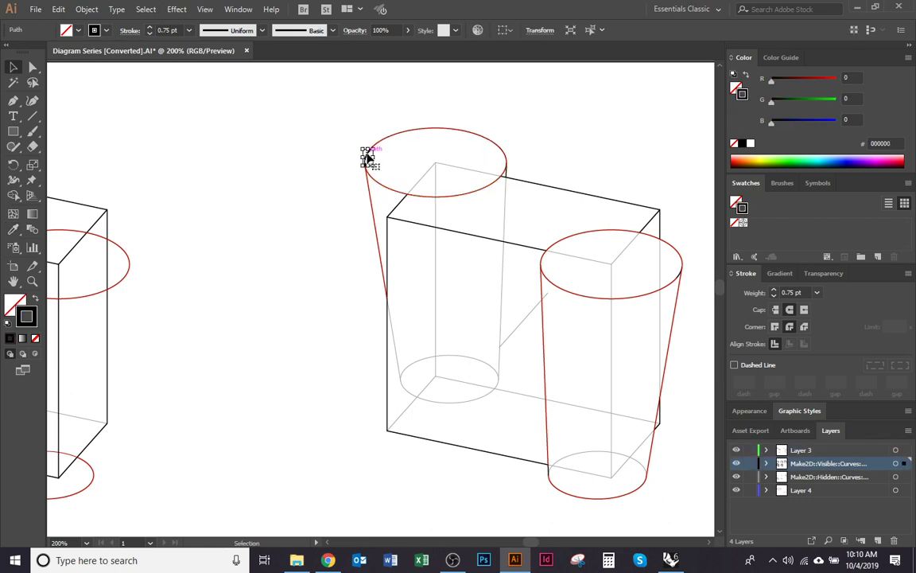
{"action": "key", "text": "i"}
{"action": "left_click", "coordinate": [371, 190]}
{"action": "key", "text": "v"}
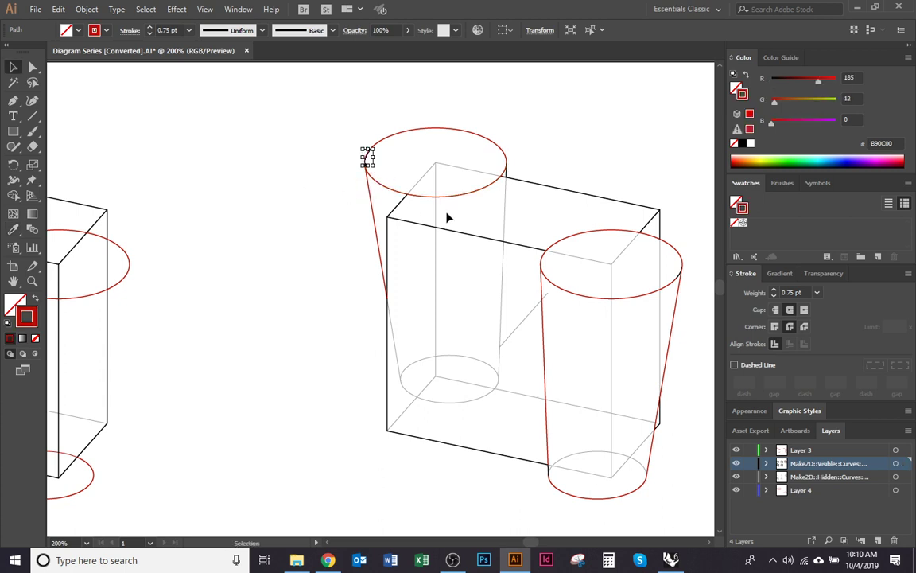
{"action": "key", "text": "ctrl+shift+a"}
Match the short black side segment between the rear cylinder's rim and the box's back top edge to the rim's red 0.75 pt stroke.
{"action": "scroll", "coordinate": [521, 164], "scroll_direction": "up", "scroll_amount": 4}
{"action": "scroll", "coordinate": [521, 169], "scroll_direction": "up", "scroll_amount": 1}
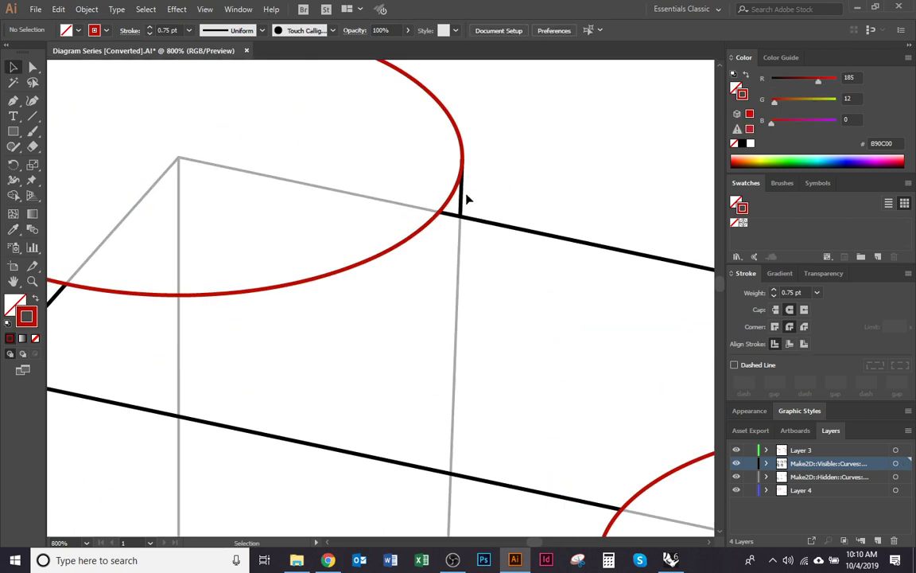
{"action": "left_click", "coordinate": [462, 194]}
{"action": "key", "text": "i"}
{"action": "left_click", "coordinate": [454, 195]}
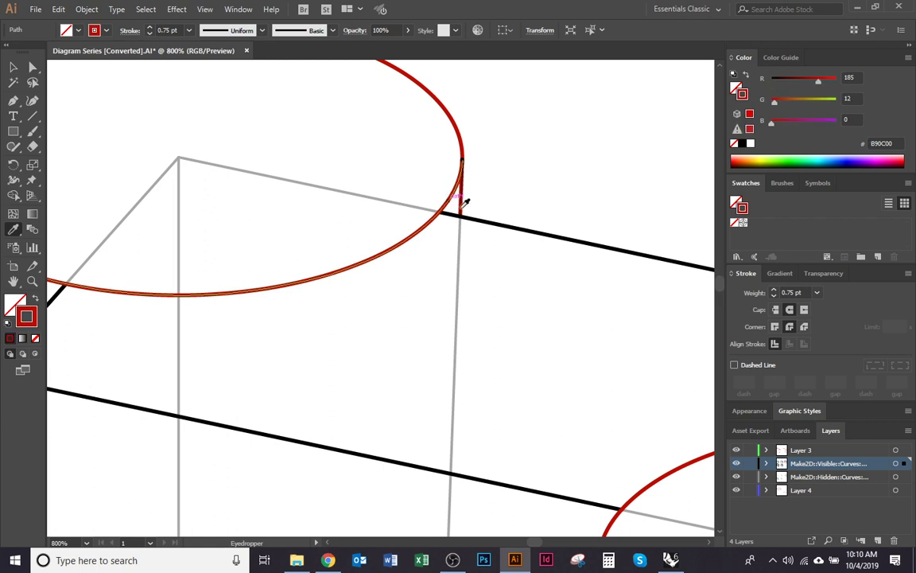
{"action": "key", "text": "v"}
{"action": "scroll", "coordinate": [490, 229], "scroll_direction": "down", "scroll_amount": 3}
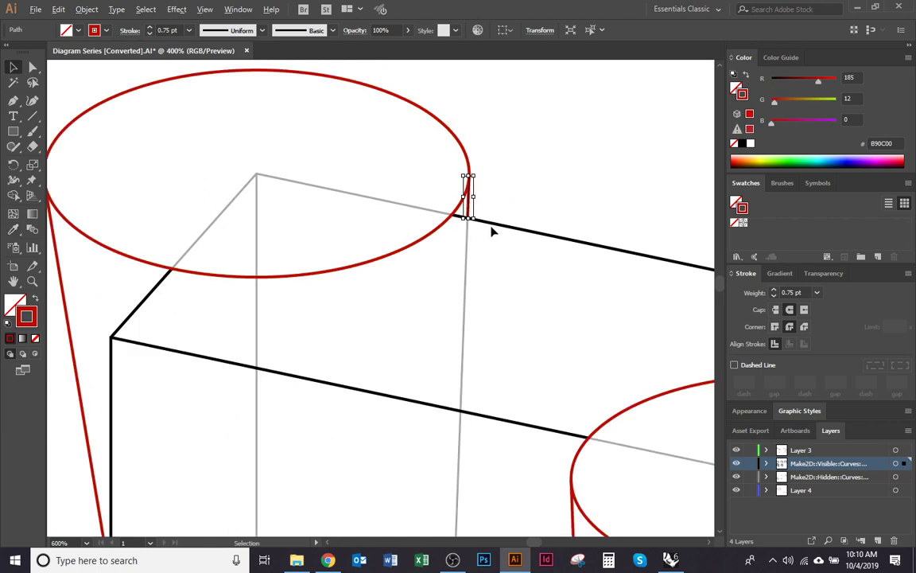
{"action": "left_click", "coordinate": [521, 253]}
Move the rear cylinder's hidden side lines and base ellipse from the Make2D hidden curves layer to Layer 4.
{"action": "left_click_drag", "start_coordinate": [501, 260], "coordinate": [498, 172]}
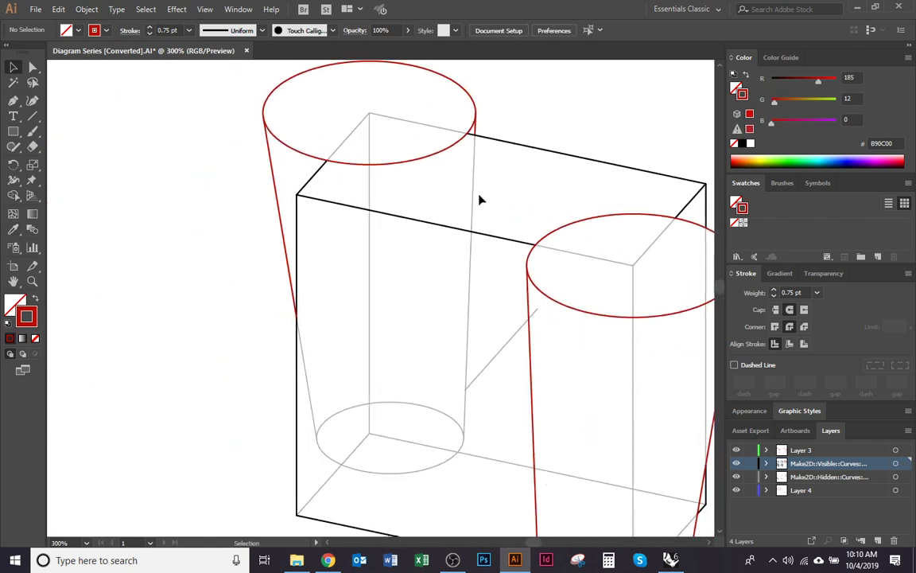
{"action": "left_click", "coordinate": [473, 195]}
{"action": "left_click", "coordinate": [421, 473]}
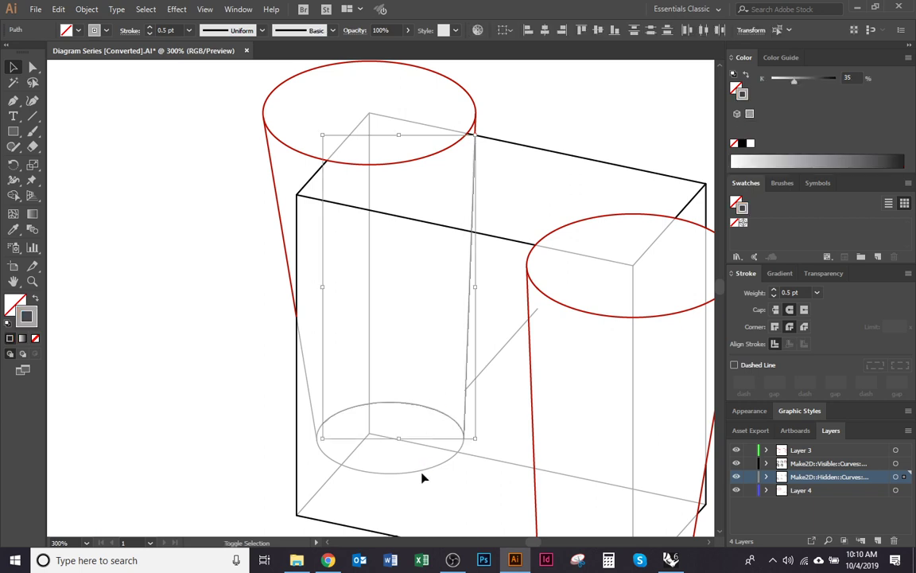
{"action": "left_click", "coordinate": [312, 419], "text": "shift"}
{"action": "left_click_drag", "start_coordinate": [905, 477], "coordinate": [904, 490]}
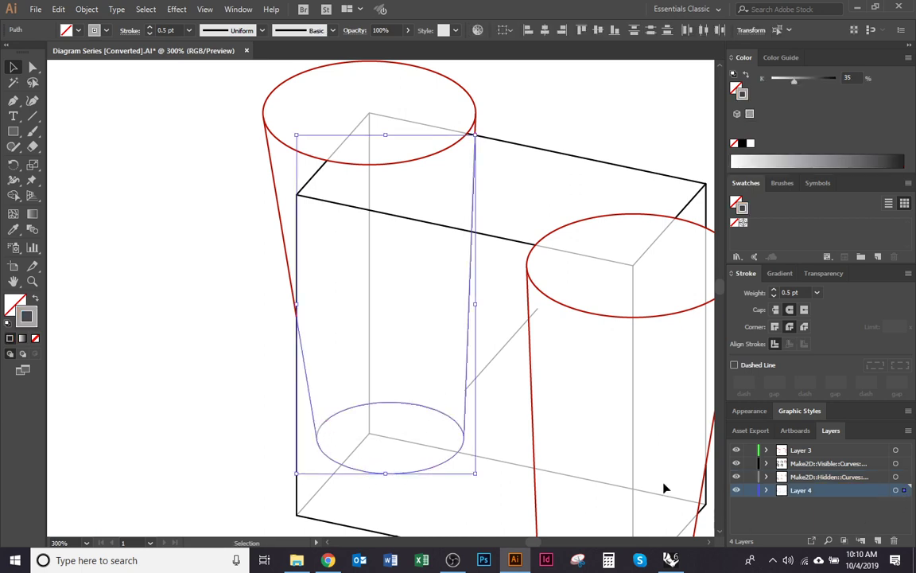
Apply the front cylinder's red 0.75 pt stroke to the rear cylinder's hidden side lines and base ellipse on Layer 4.
{"action": "key", "text": "i"}
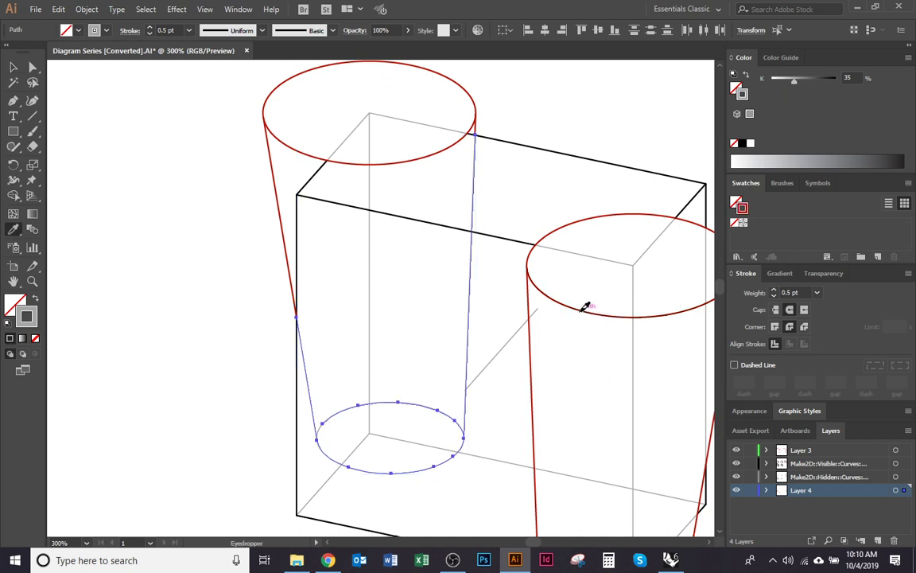
{"action": "left_click", "coordinate": [586, 310]}
{"action": "key", "text": "v"}
{"action": "left_click", "coordinate": [555, 415]}
{"action": "scroll", "coordinate": [458, 307], "scroll_direction": "down", "scroll_amount": 2}
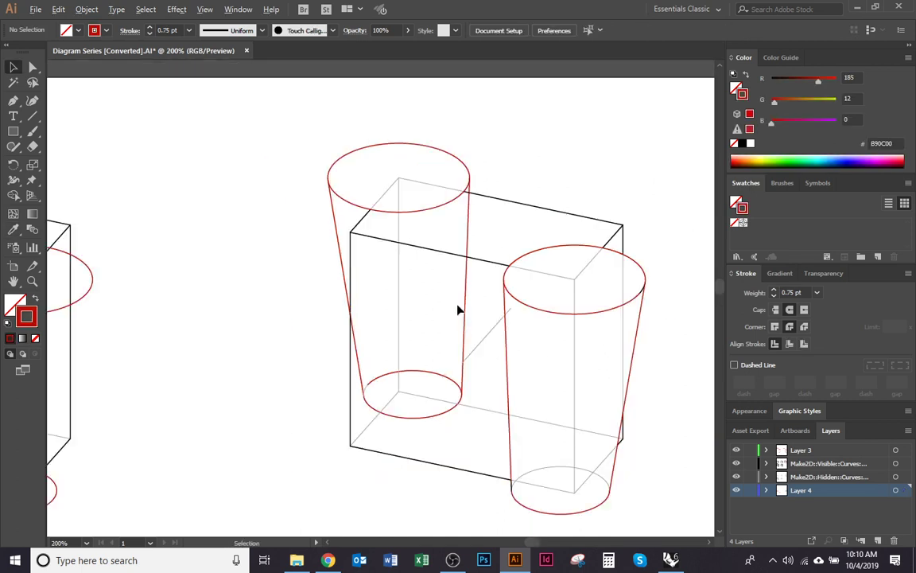
{"action": "left_click_drag", "start_coordinate": [429, 359], "coordinate": [449, 288]}
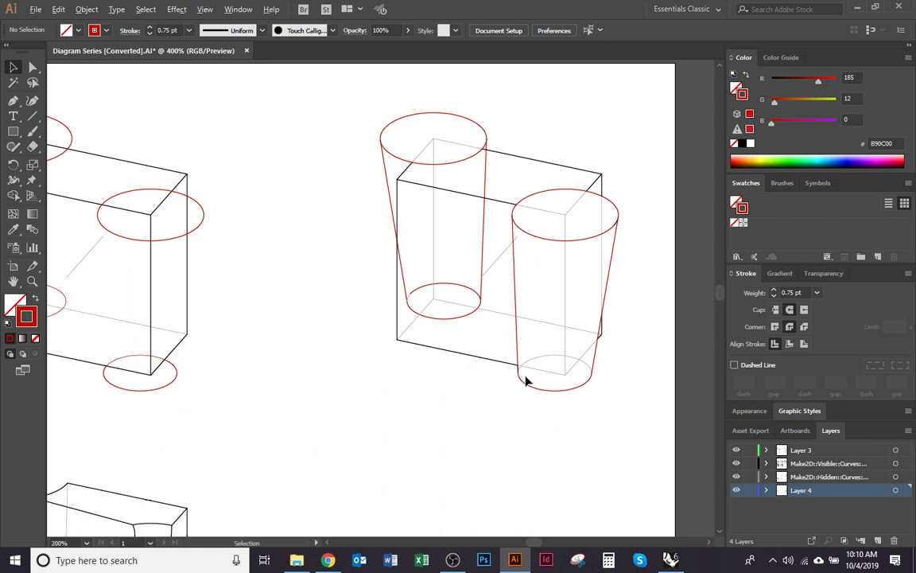
Match the short black side segment below the box's bottom front edge to the front cylinder's red 0.75 pt stroke.
{"action": "scroll", "coordinate": [523, 376], "scroll_direction": "up", "scroll_amount": 5}
{"action": "left_click", "coordinate": [489, 349]}
{"action": "key", "text": "i"}
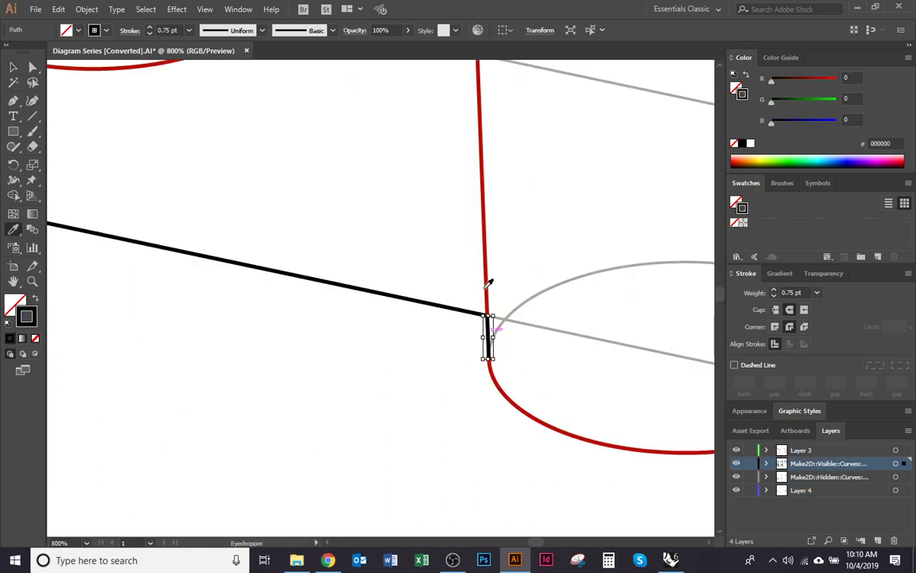
{"action": "left_click", "coordinate": [485, 270]}
{"action": "scroll", "coordinate": [380, 398], "scroll_direction": "down", "scroll_amount": 1}
{"action": "scroll", "coordinate": [382, 393], "scroll_direction": "down", "scroll_amount": 2}
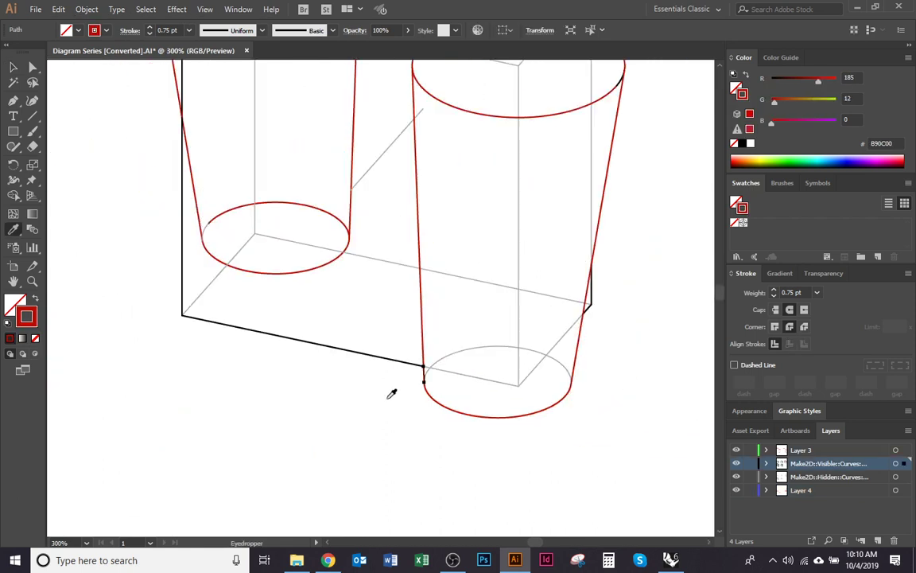
{"action": "key", "text": "v"}
{"action": "key", "text": "ctrl+shift+a"}
Hide Layer 4 and move the front cylinder's lower outer side segment to Layer 3 with its base arc and long sides.
{"action": "left_click", "coordinate": [737, 489]}
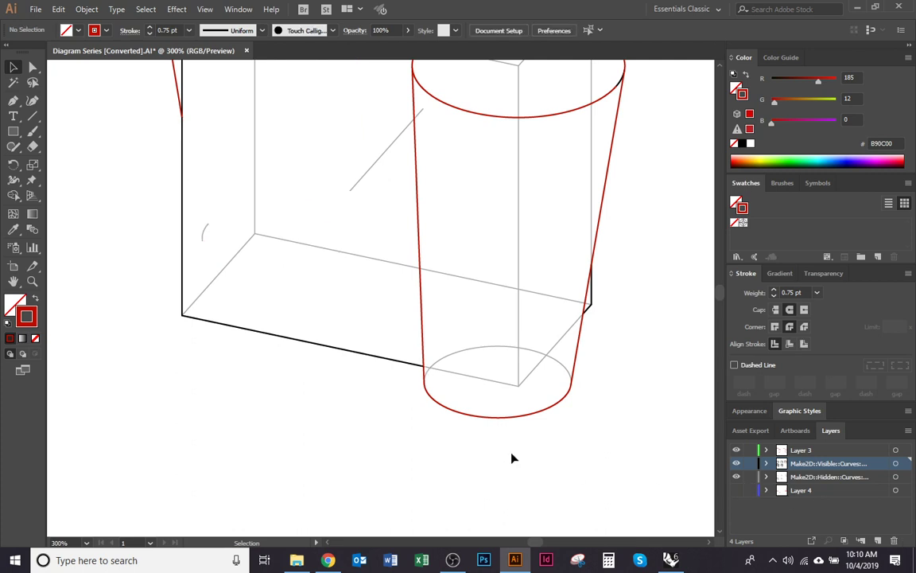
{"action": "scroll", "coordinate": [380, 410], "scroll_direction": "down", "scroll_amount": 1}
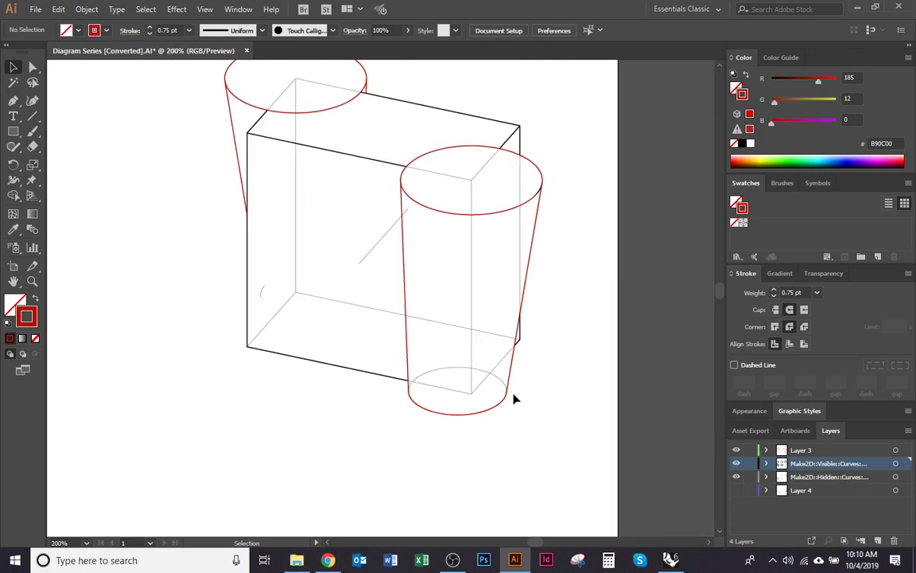
{"action": "key", "text": "space"}
{"action": "left_click_drag", "start_coordinate": [471, 384], "coordinate": [499, 419]}
{"action": "left_click", "coordinate": [538, 409]}
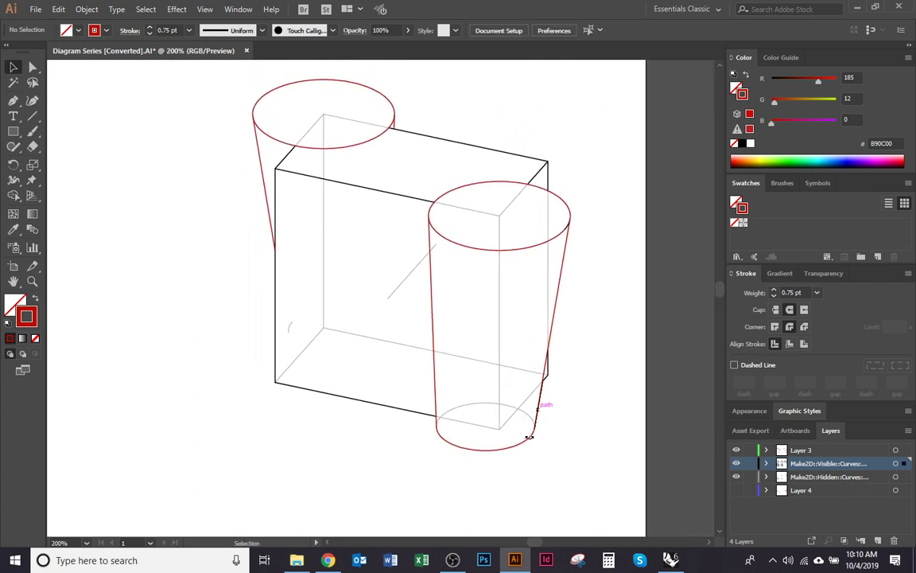
{"action": "left_click", "coordinate": [527, 440]}
{"action": "scroll", "coordinate": [533, 450], "scroll_direction": "up", "scroll_amount": 4}
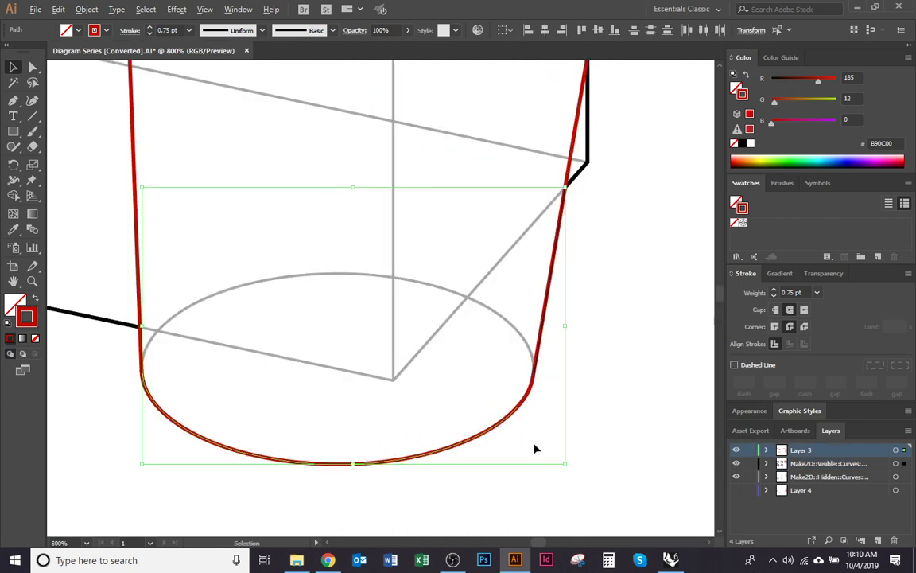
{"action": "scroll", "coordinate": [531, 396], "scroll_direction": "down", "scroll_amount": 3}
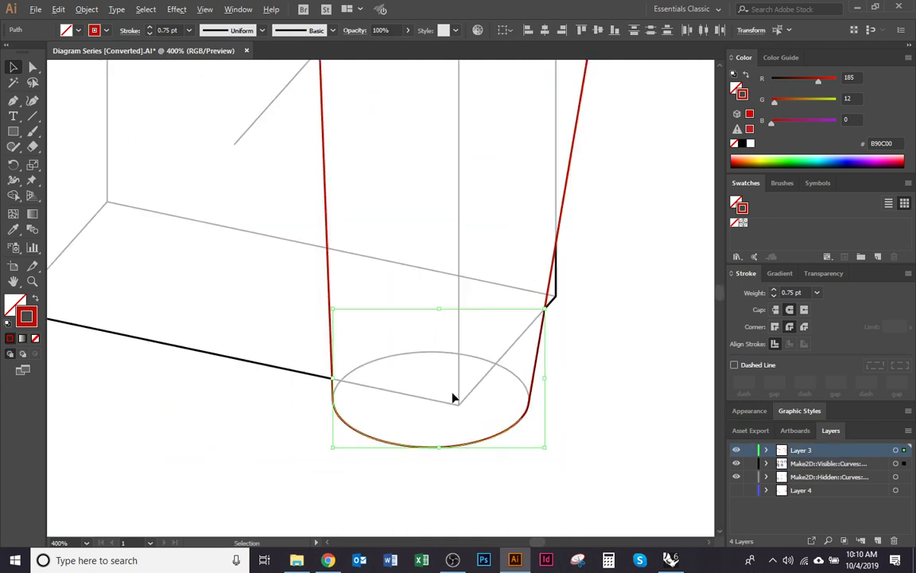
{"action": "left_click", "coordinate": [540, 319], "text": "shift"}
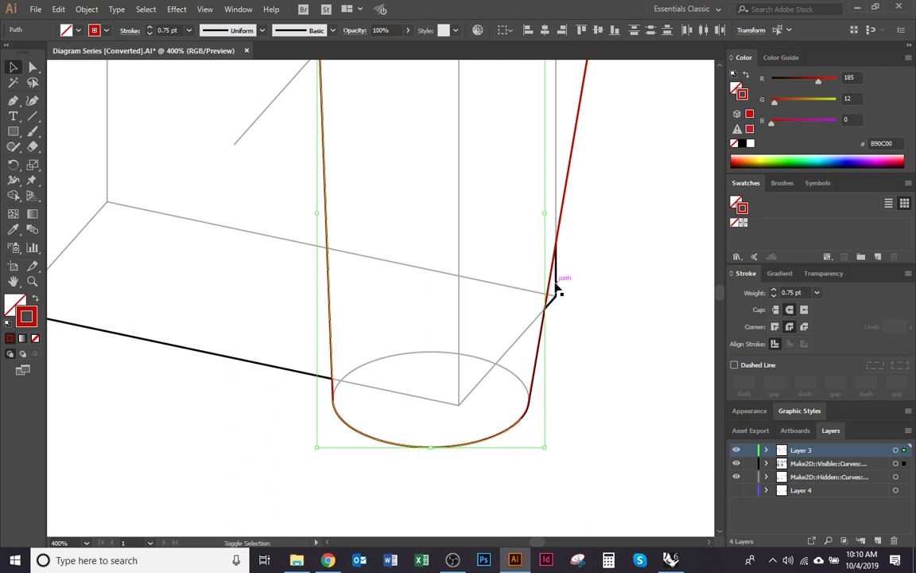
{"action": "left_click", "coordinate": [566, 198], "text": "shift"}
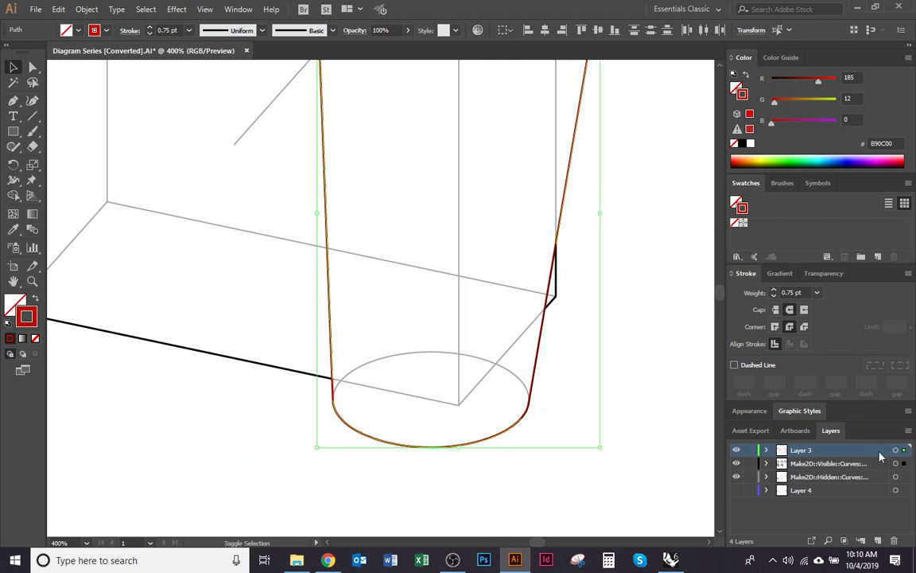
{"action": "left_click", "coordinate": [673, 446]}
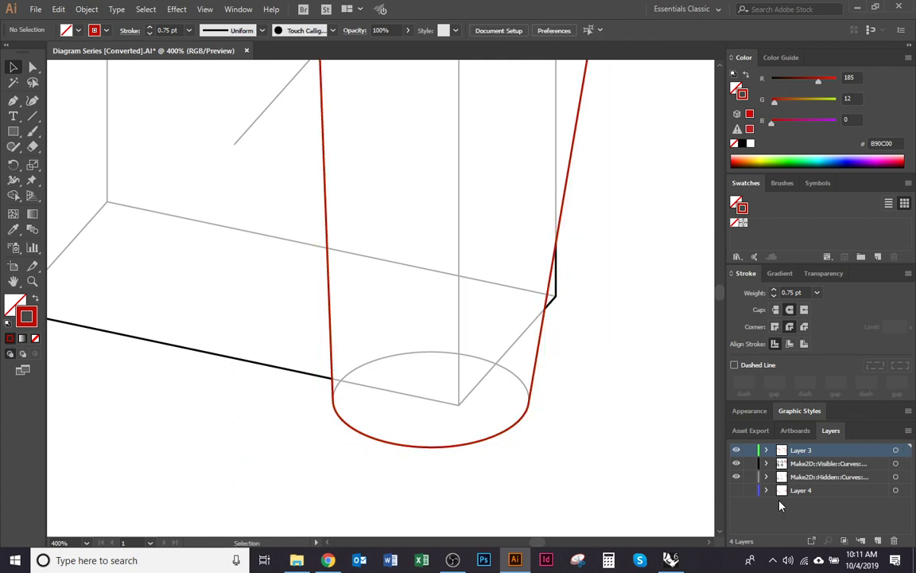
Hide Layer 3 and move the front cylinder's remaining rim arcs and short lower side segment onto it.
{"action": "left_click", "coordinate": [735, 450]}
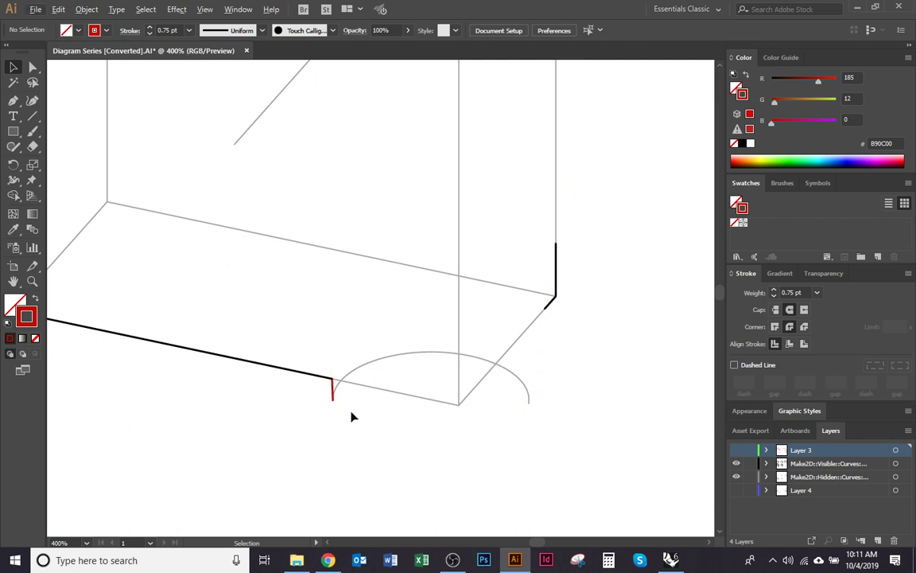
{"action": "left_click", "coordinate": [332, 390]}
{"action": "scroll", "coordinate": [409, 478], "scroll_direction": "down", "scroll_amount": 2}
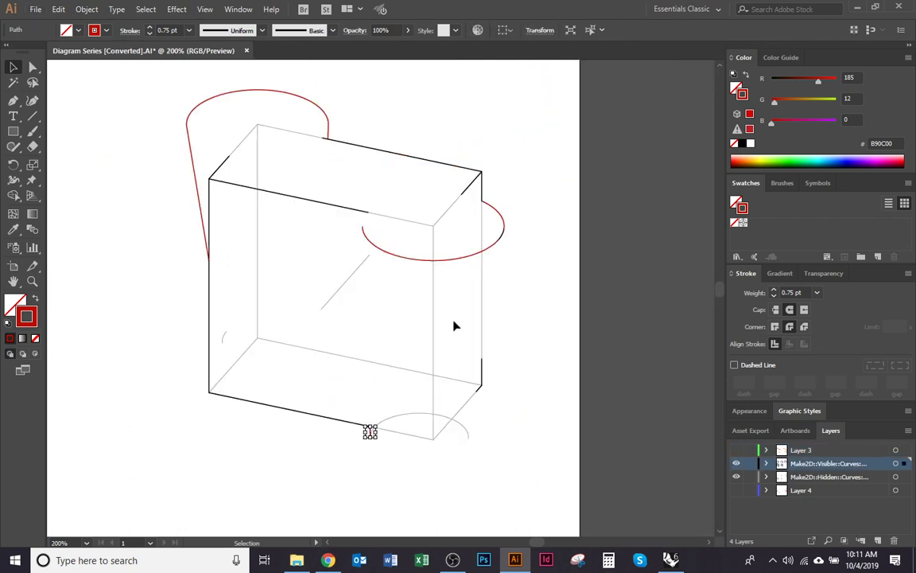
{"action": "left_click", "coordinate": [457, 264]}
{"action": "scroll", "coordinate": [501, 243], "scroll_direction": "up", "scroll_amount": 3}
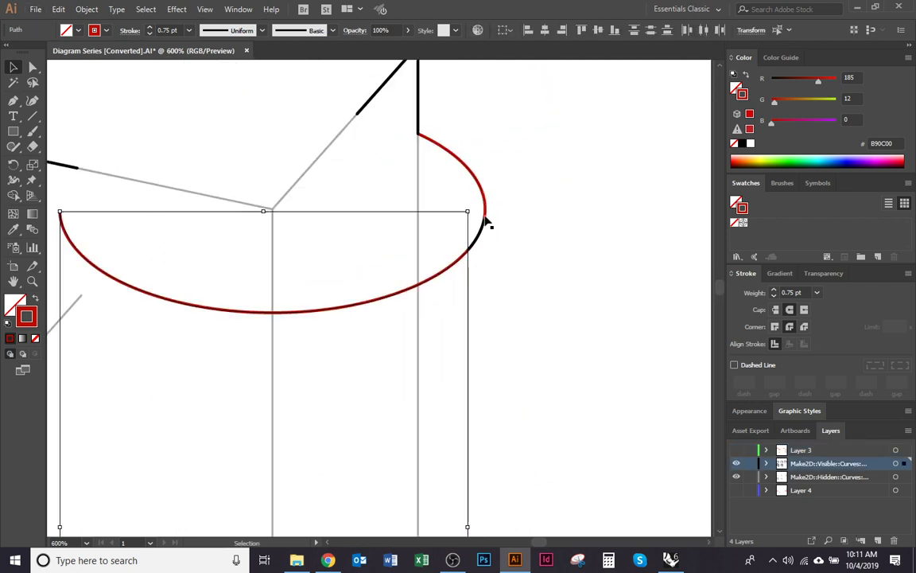
{"action": "left_click", "coordinate": [482, 231]}
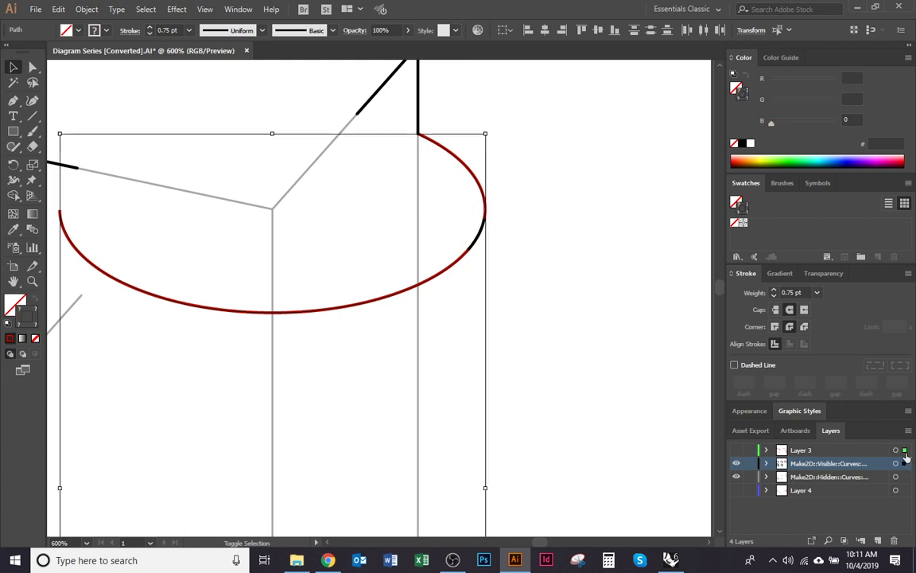
{"action": "key", "text": "Delete"}
{"action": "scroll", "coordinate": [510, 352], "scroll_direction": "down", "scroll_amount": 1}
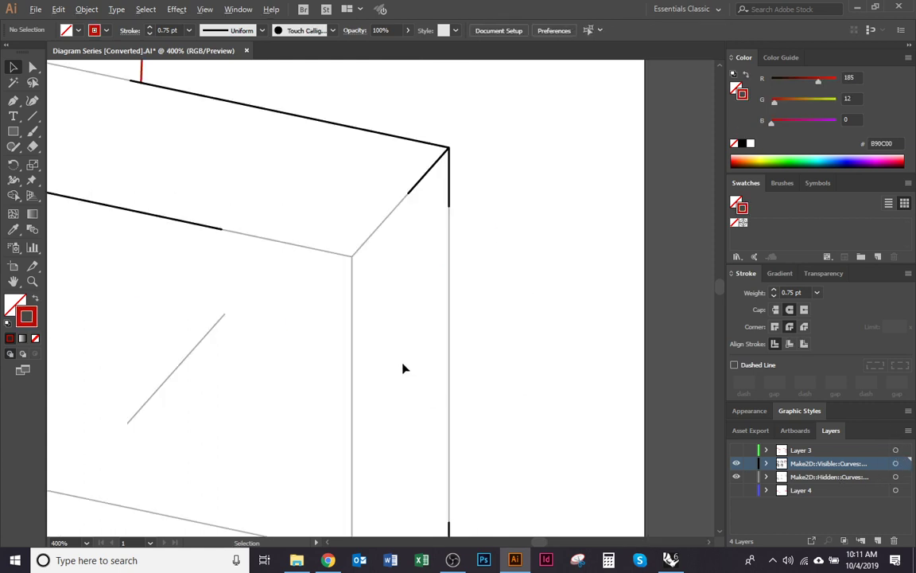
Move the rear cylinder's remaining red rim arcs and visible side lines from the visible curves layer to hidden Layer 3.
{"action": "scroll", "coordinate": [403, 364], "scroll_direction": "down", "scroll_amount": 1}
{"action": "left_click_drag", "start_coordinate": [307, 265], "coordinate": [497, 361]}
{"action": "left_click_drag", "start_coordinate": [394, 213], "coordinate": [334, 179]}
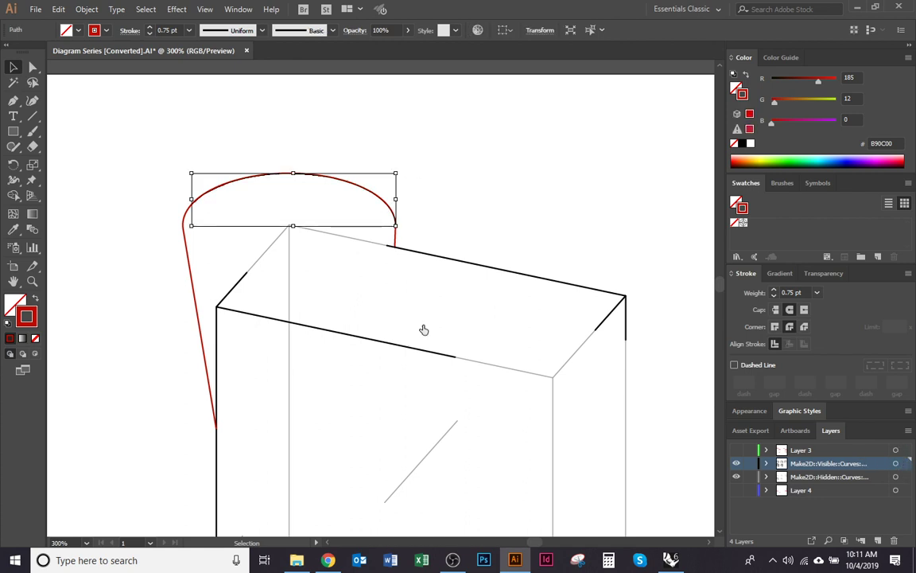
{"action": "key", "text": "Delete"}
{"action": "left_click_drag", "start_coordinate": [212, 183], "coordinate": [398, 391]}
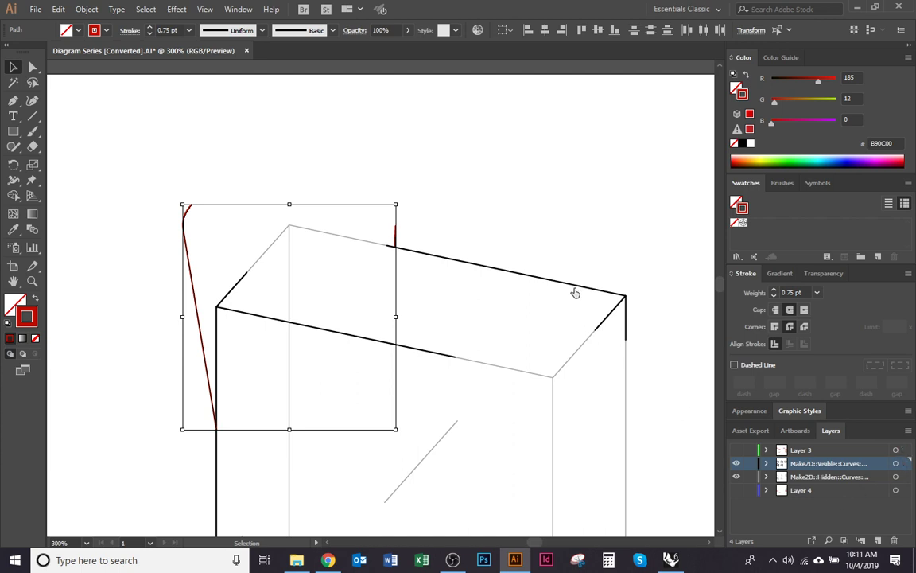
{"action": "key", "text": "Delete"}
Show Layer 3 and Layer 4 again.
{"action": "key", "text": "ctrl+minus"}
{"action": "scroll", "coordinate": [652, 274], "scroll_direction": "down", "scroll_amount": 2}
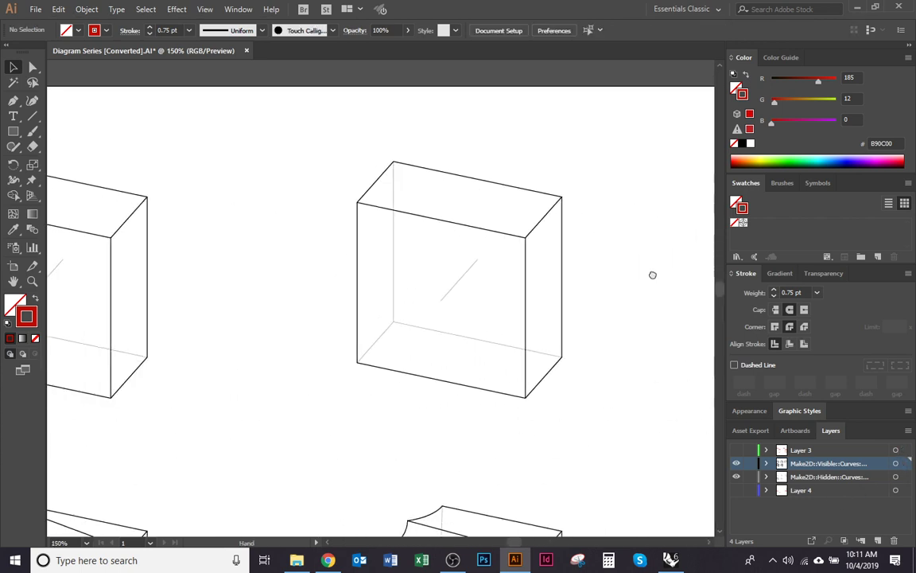
{"action": "left_click_drag", "start_coordinate": [652, 274], "coordinate": [362, 264]}
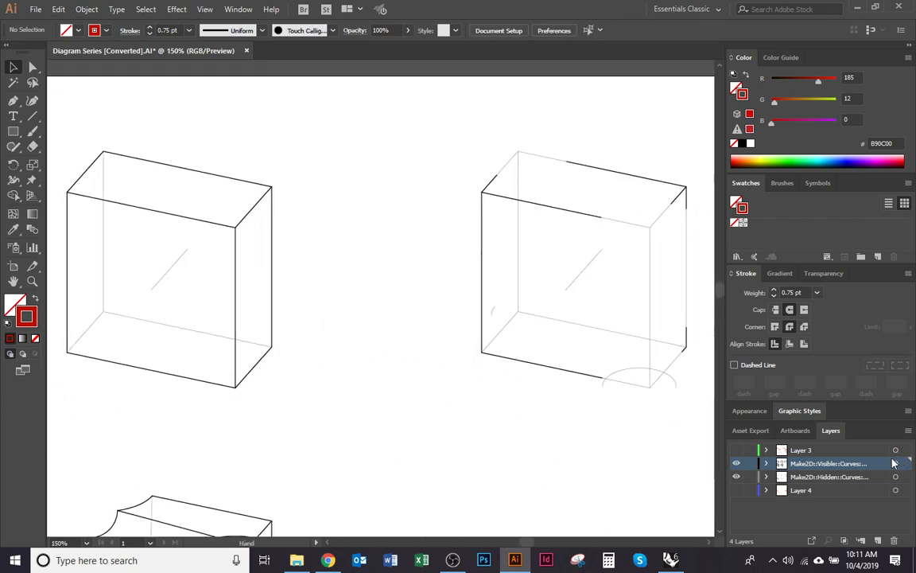
{"action": "left_click", "coordinate": [736, 450]}
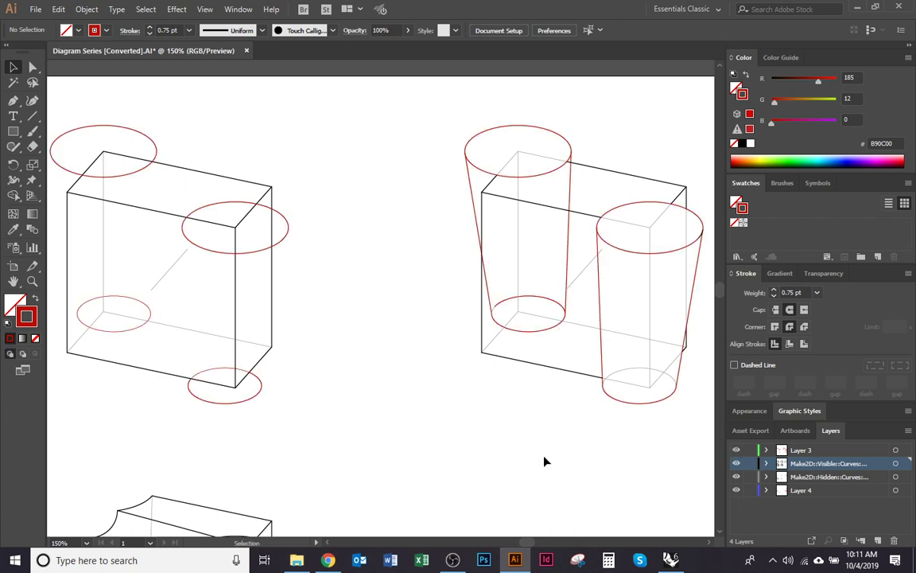
Match the short black arc at the outer end of the front cylinder's rim to the red 0.75 pt stroke.
{"action": "scroll", "coordinate": [448, 436], "scroll_direction": "right", "scroll_amount": 5}
{"action": "scroll", "coordinate": [448, 436], "scroll_direction": "up", "scroll_amount": 1}
{"action": "scroll", "coordinate": [501, 395], "scroll_direction": "up", "scroll_amount": 1}
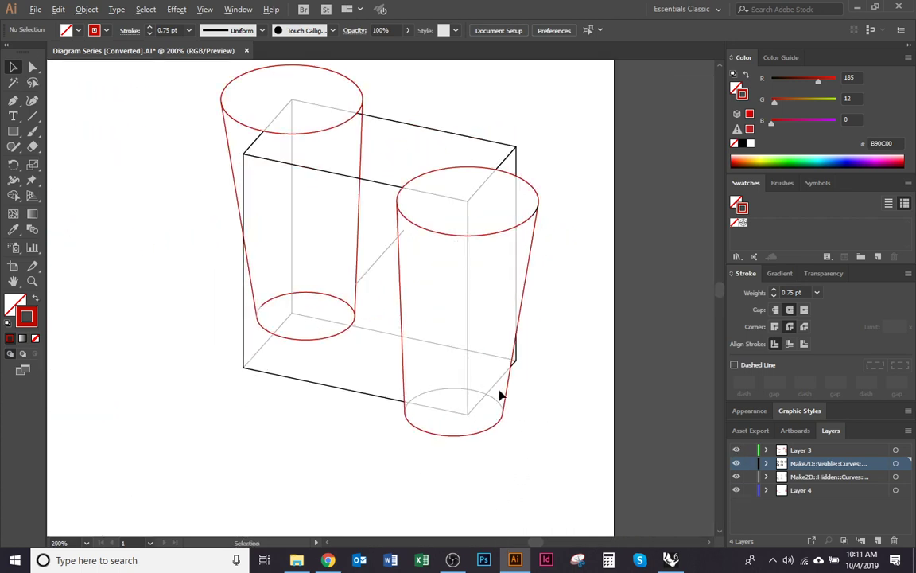
{"action": "scroll", "coordinate": [530, 232], "scroll_direction": "up", "scroll_amount": 4}
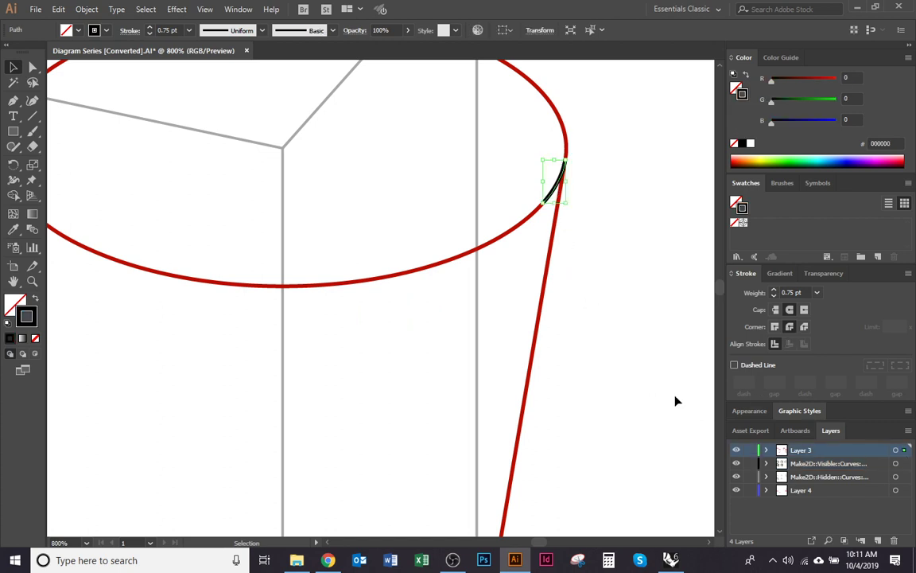
{"action": "key", "text": "i"}
{"action": "left_click", "coordinate": [543, 301]}
{"action": "key", "text": "v"}
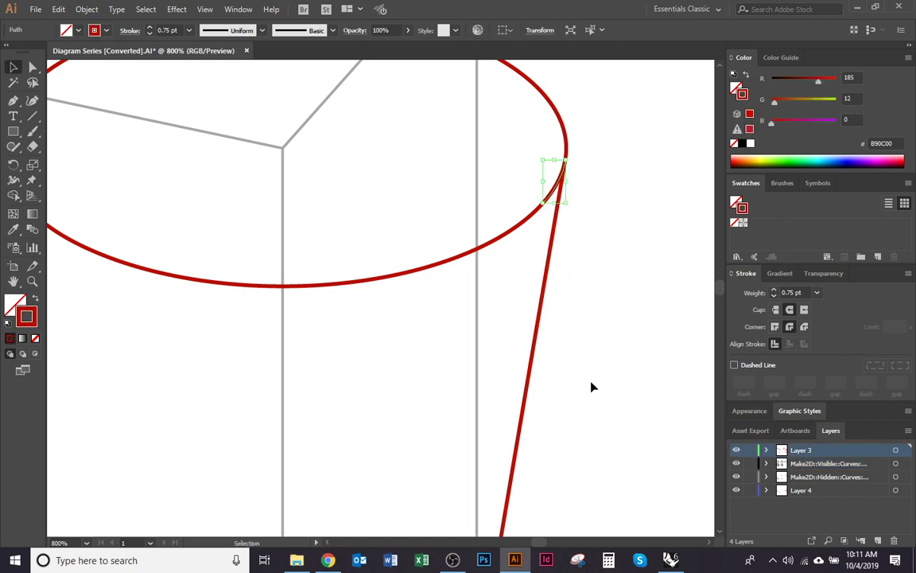
{"action": "left_click", "coordinate": [592, 386]}
Examine the lower-left diagram with its overlapping upright and horizontal cylinders.
{"action": "scroll", "coordinate": [588, 402], "scroll_direction": "down", "scroll_amount": 5}
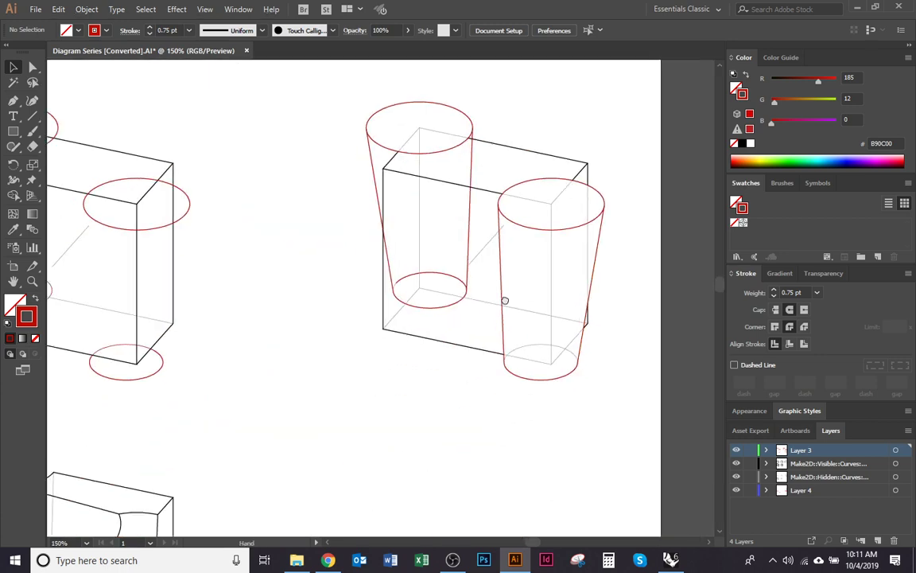
{"action": "left_click_drag", "start_coordinate": [505, 300], "coordinate": [467, 265]}
{"action": "left_click_drag", "start_coordinate": [261, 357], "coordinate": [409, 303]}
{"action": "left_click_drag", "start_coordinate": [231, 376], "coordinate": [446, 327]}
{"action": "mouse_move", "coordinate": [166, 385]}
{"action": "left_mouse_down"}
{"action": "mouse_move", "coordinate": [489, 299]}
{"action": "mouse_move", "coordinate": [456, 277]}
{"action": "left_mouse_up"}
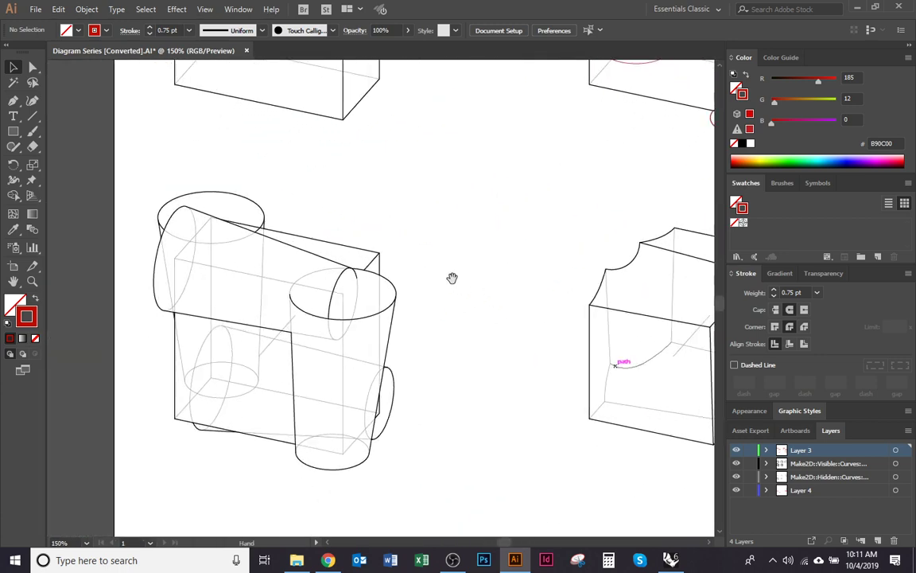
{"action": "scroll", "coordinate": [454, 267], "scroll_direction": "down", "scroll_amount": 1}
{"action": "scroll", "coordinate": [454, 267], "scroll_direction": "left", "scroll_amount": 2}
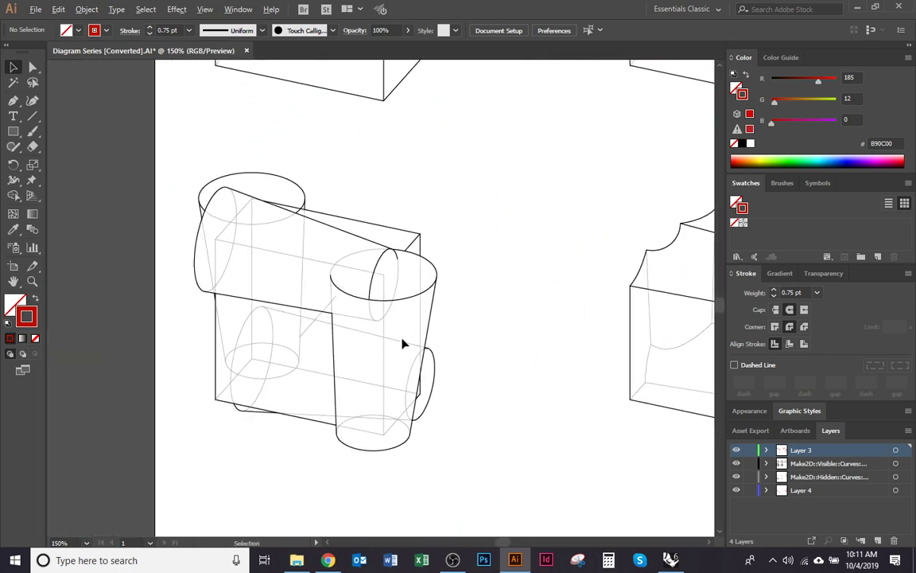
{"action": "scroll", "coordinate": [441, 342], "scroll_direction": "up", "scroll_amount": 2}
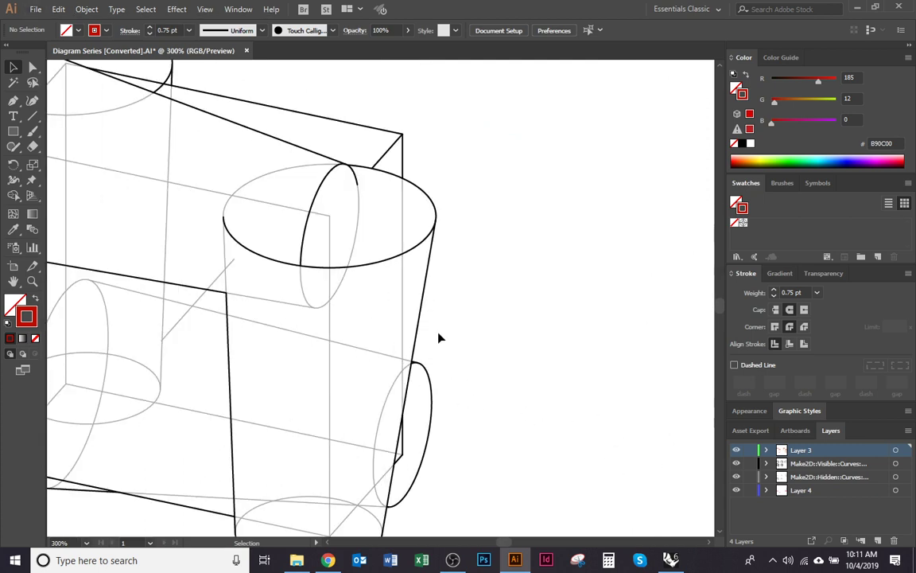
{"action": "left_click", "coordinate": [359, 265]}
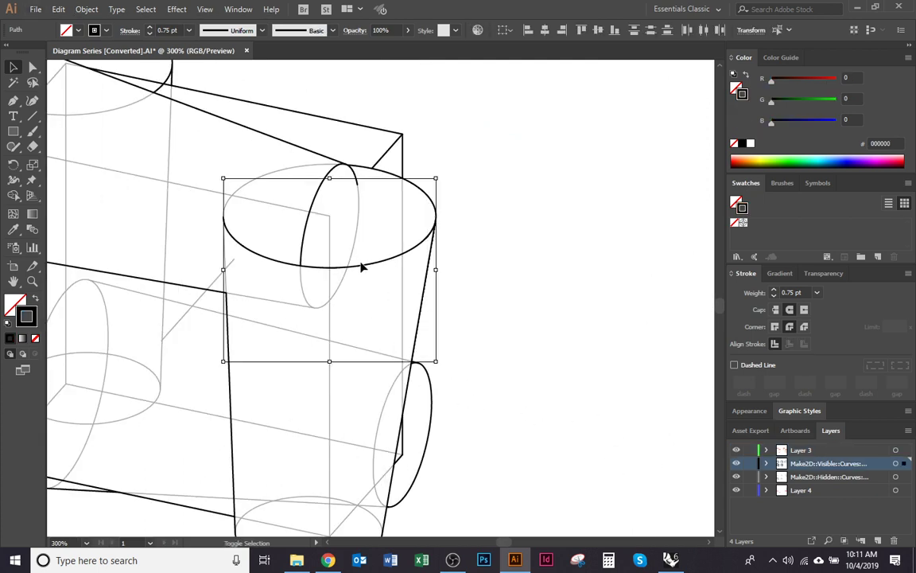
{"action": "left_click", "coordinate": [427, 198], "text": "shift"}
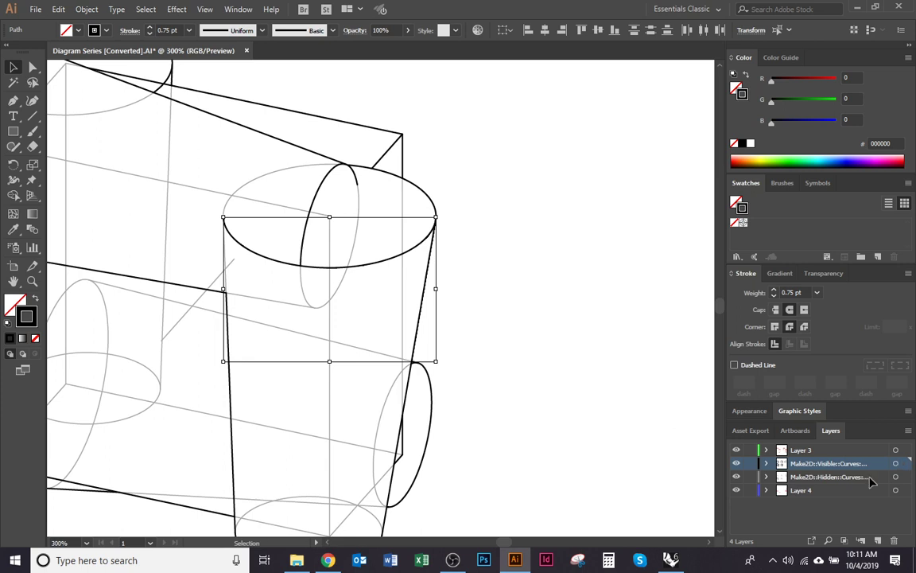
{"action": "key", "text": "ctrl+shift+a"}
With the hidden curves layer off, move the lower-left diagram's front upright cylinder rim arcs and outer side to Layer 3 and hide that layer.
{"action": "left_click_drag", "start_coordinate": [538, 364], "coordinate": [592, 313]}
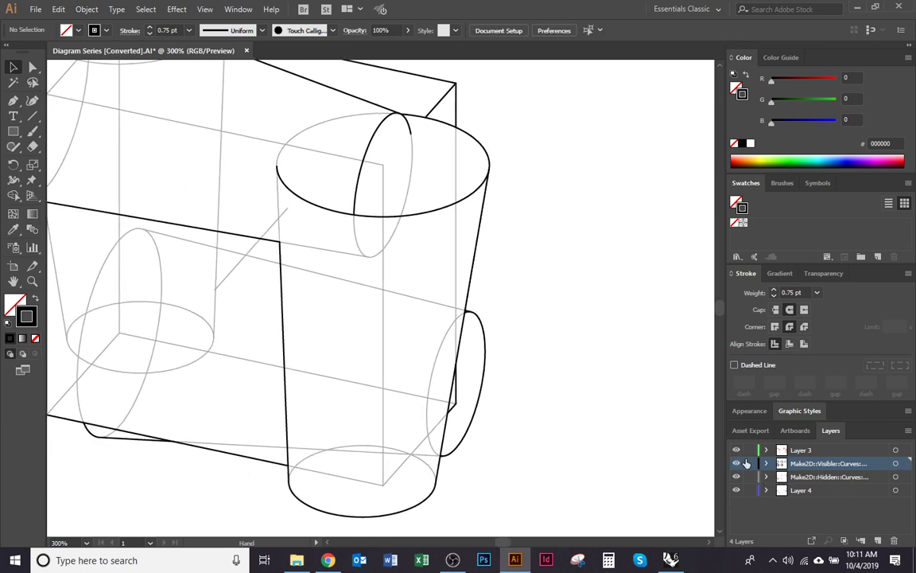
{"action": "left_click", "coordinate": [736, 477]}
{"action": "scroll", "coordinate": [530, 262], "scroll_direction": "up", "scroll_amount": 4}
{"action": "scroll", "coordinate": [549, 302], "scroll_direction": "left", "scroll_amount": 2}
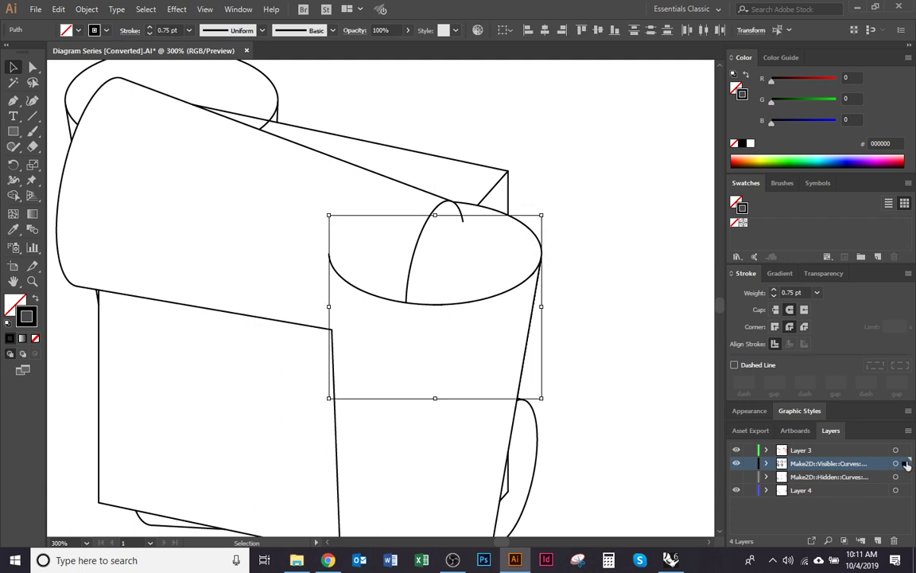
{"action": "left_click_drag", "start_coordinate": [904, 463], "coordinate": [904, 450]}
{"action": "left_click", "coordinate": [737, 450]}
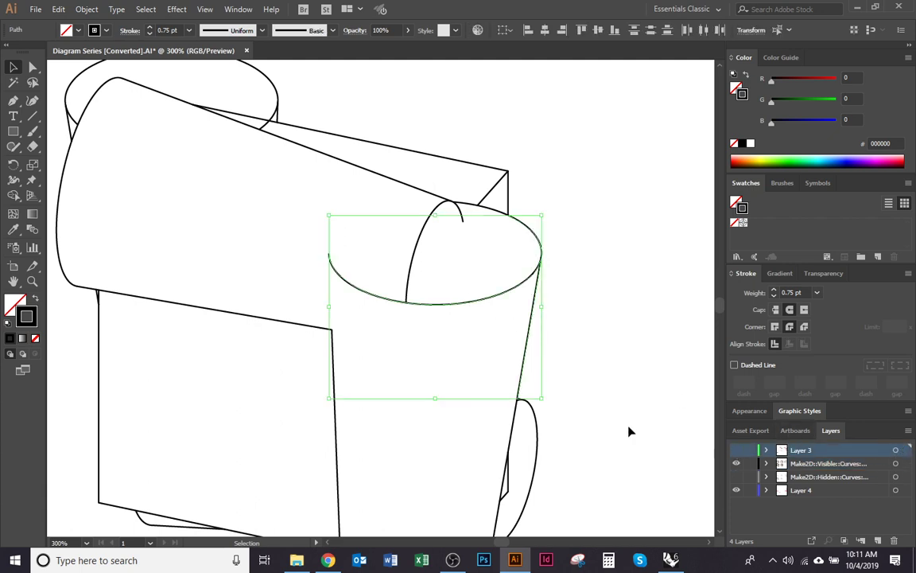
Move the lower-left diagram's horizontal cylinder upper side and outer end rim, plus the leftover front upright rim arc, to Layer 3.
{"action": "left_click_drag", "start_coordinate": [460, 242], "coordinate": [423, 199]}
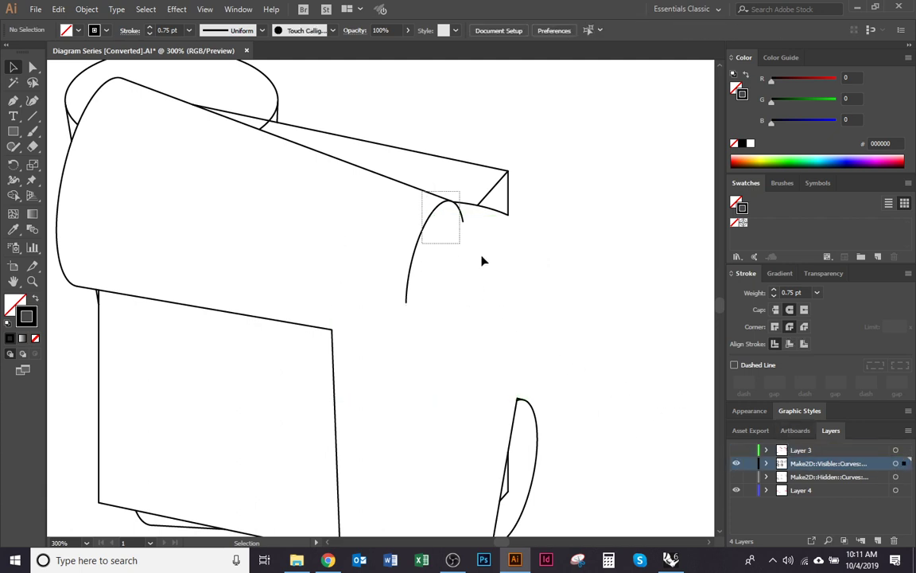
{"action": "left_click", "coordinate": [494, 211], "text": "shift"}
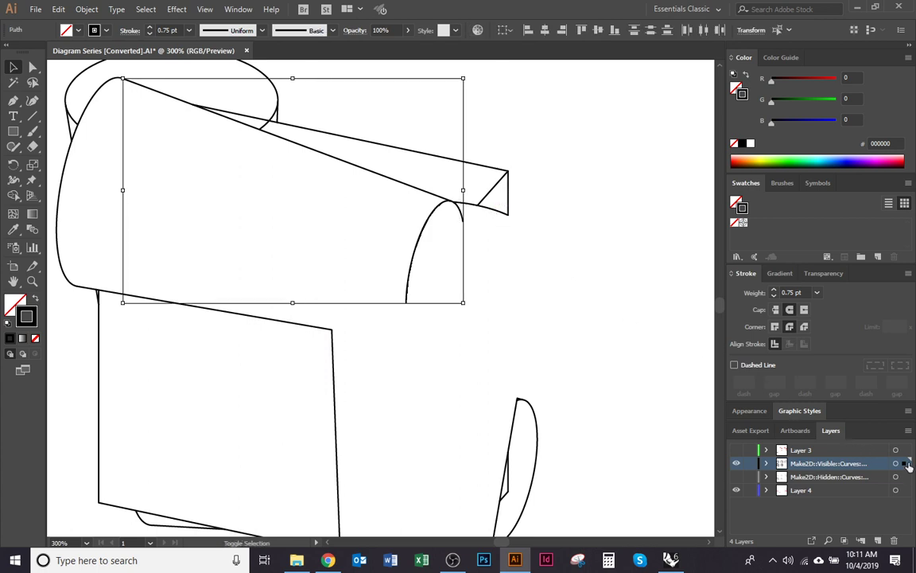
{"action": "key", "text": "Delete"}
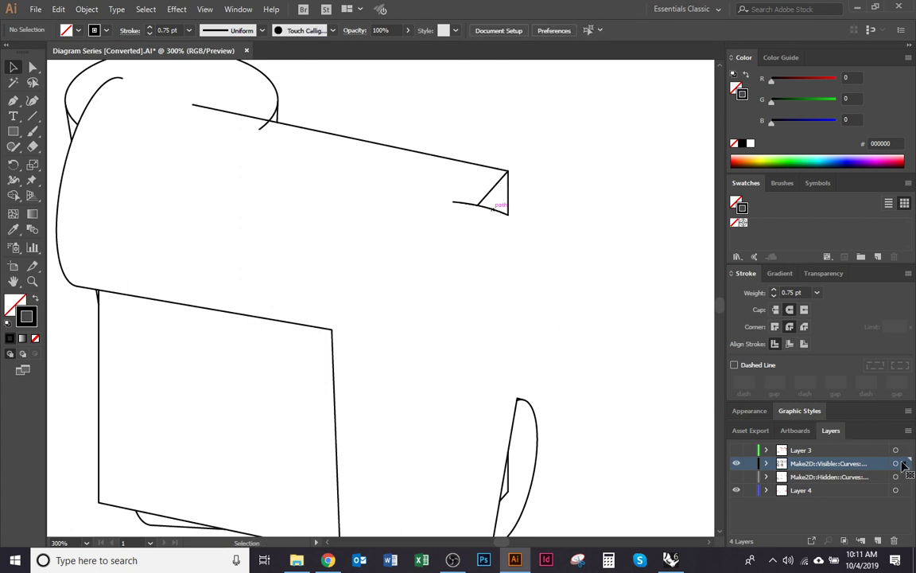
{"action": "left_click_drag", "start_coordinate": [901, 463], "coordinate": [902, 450]}
Move the front upright cylinder's lower outer side, the curved outline beside it and their tiny leftover fragments to Layer 3.
{"action": "left_click_drag", "start_coordinate": [557, 434], "coordinate": [539, 320]}
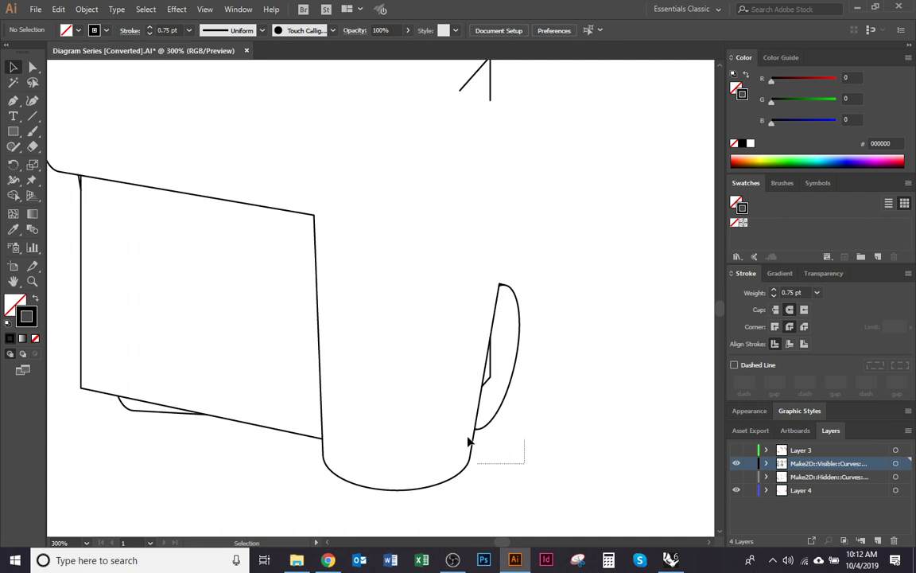
{"action": "left_click_drag", "start_coordinate": [469, 437], "coordinate": [470, 504]}
{"action": "left_click", "coordinate": [908, 464]}
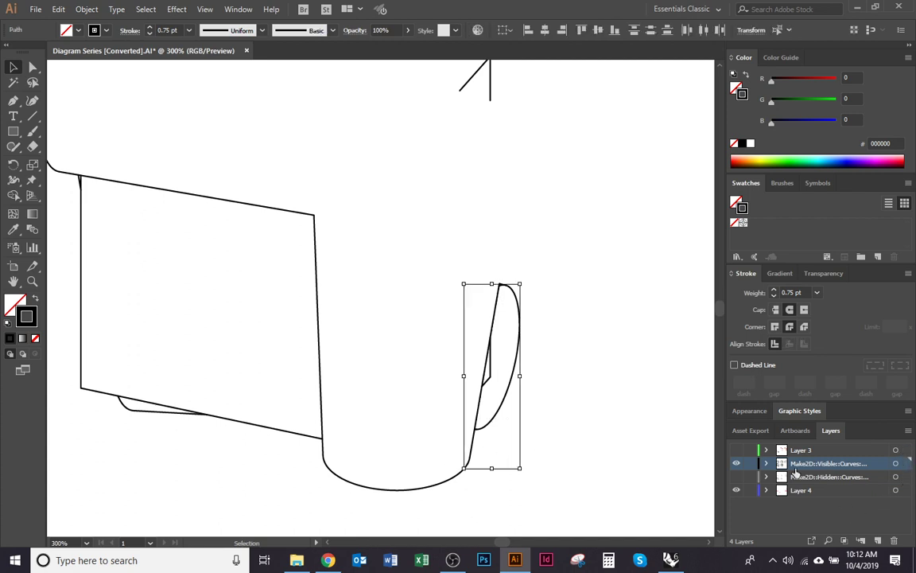
{"action": "key", "text": "Delete"}
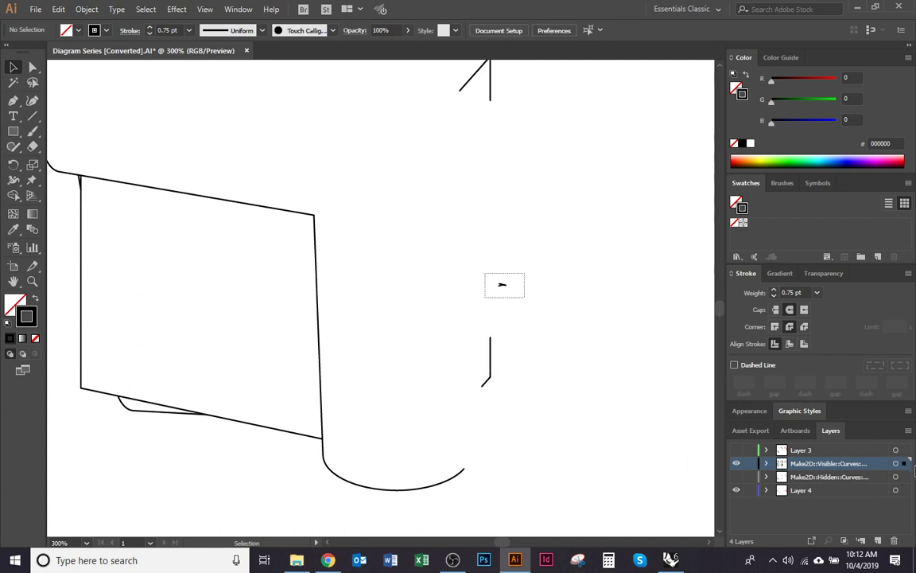
{"action": "left_click_drag", "start_coordinate": [457, 495], "coordinate": [370, 472]}
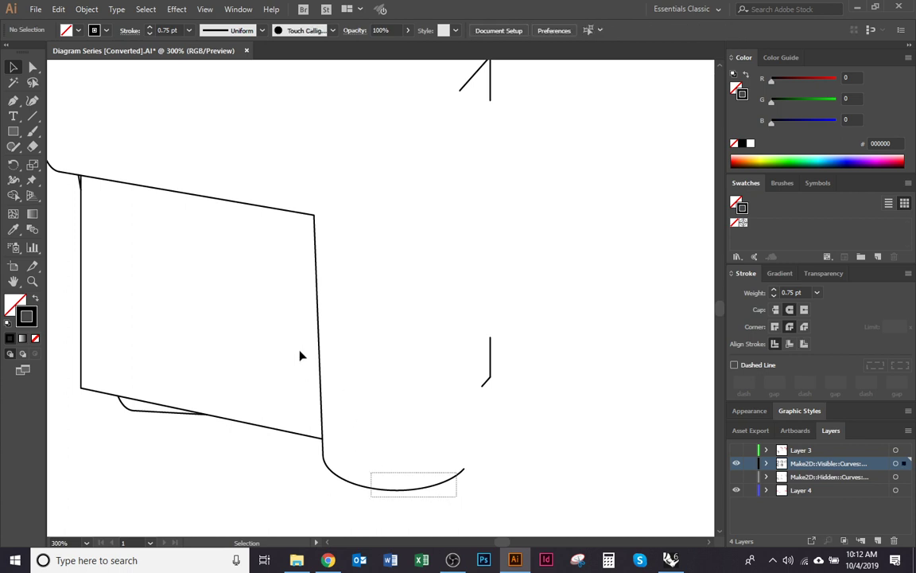
{"action": "key", "text": "Delete"}
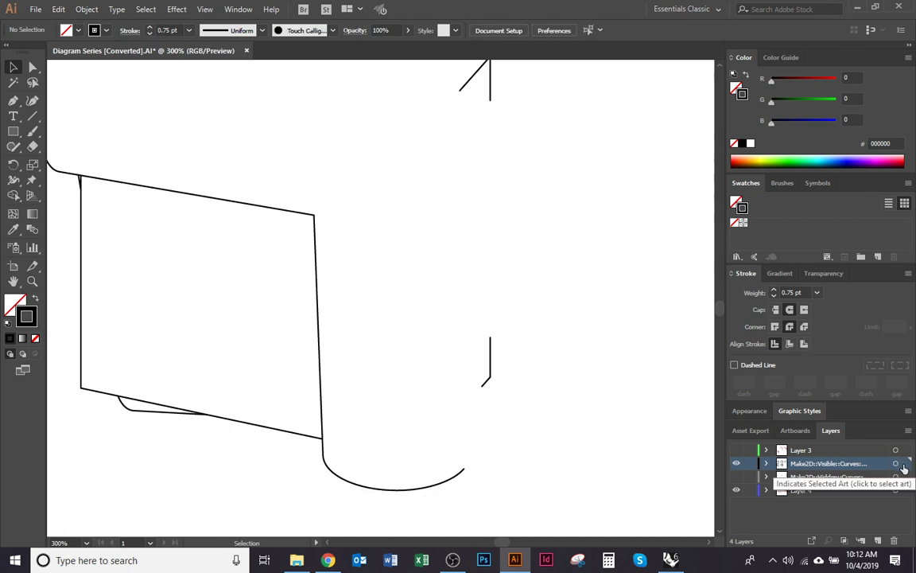
Move the front upright cylinder's base arc, its inner side and the short stub below the box corner to Layer 3.
{"action": "left_click_drag", "start_coordinate": [382, 508], "coordinate": [350, 480]}
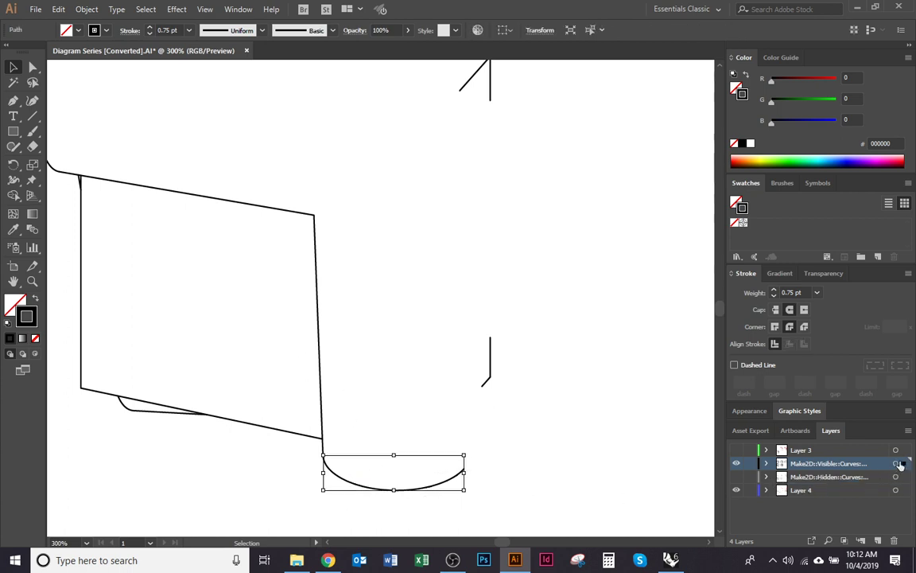
{"action": "key", "text": "Delete"}
{"action": "left_click_drag", "start_coordinate": [334, 392], "coordinate": [274, 369]}
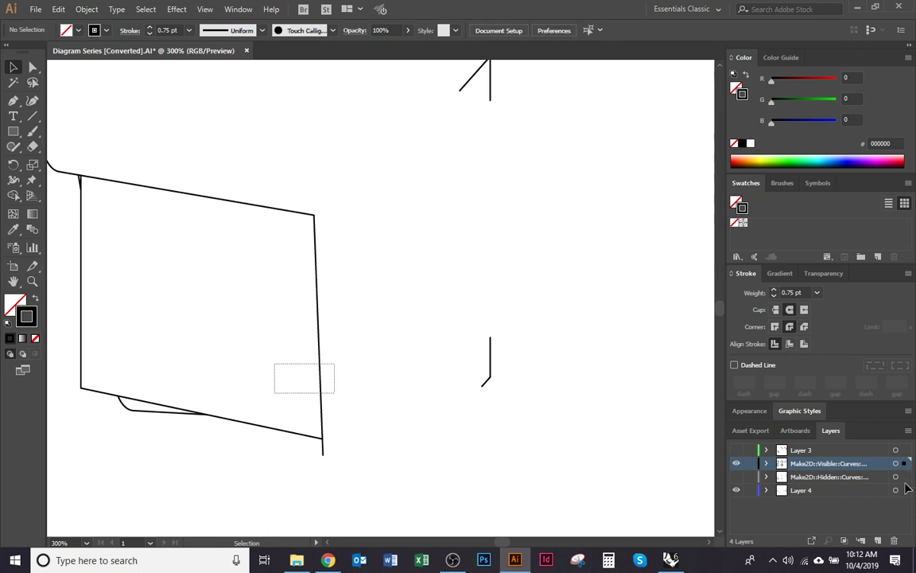
{"action": "left_click", "coordinate": [907, 463]}
{"action": "key", "text": "Delete"}
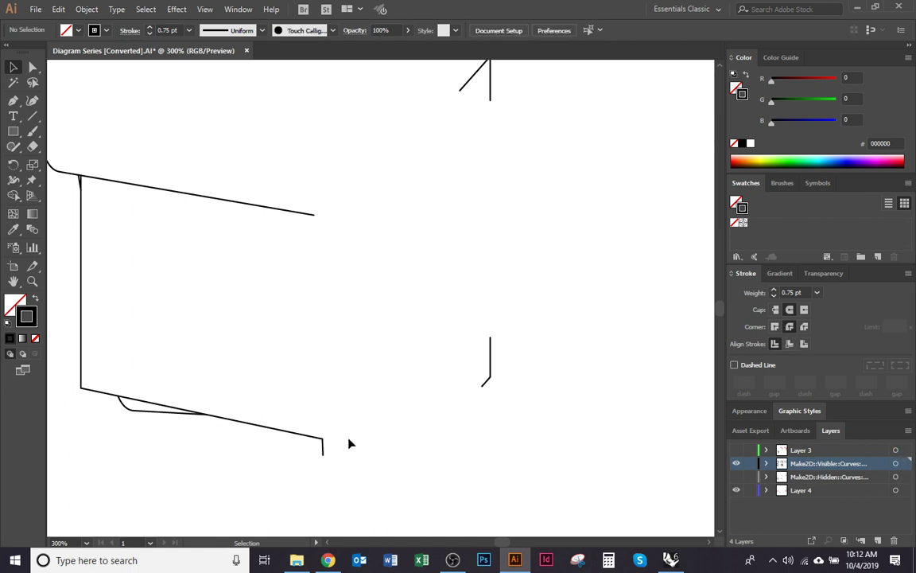
{"action": "left_click", "coordinate": [908, 463]}
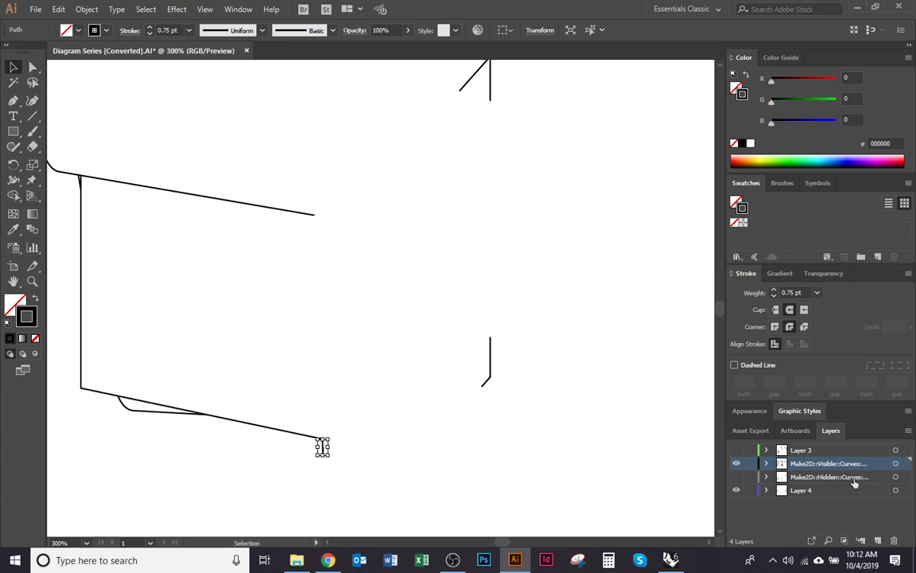
{"action": "key", "text": "Delete"}
Move the horizontal cylinder's near rim and lower side, the rear upright cylinder's top rim and the small curves under the box to Layer 3.
{"action": "left_click_drag", "start_coordinate": [377, 401], "coordinate": [569, 424]}
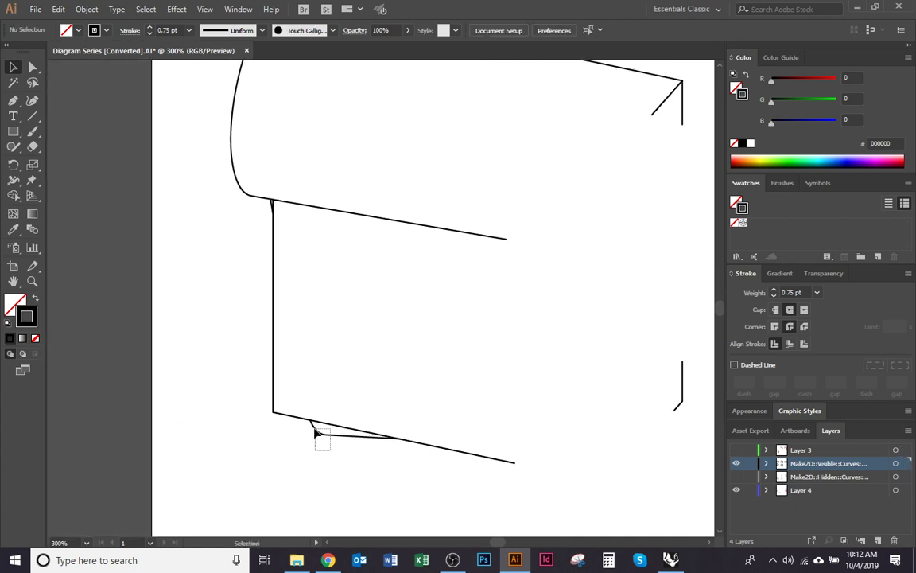
{"action": "left_click_drag", "start_coordinate": [372, 302], "coordinate": [364, 452]}
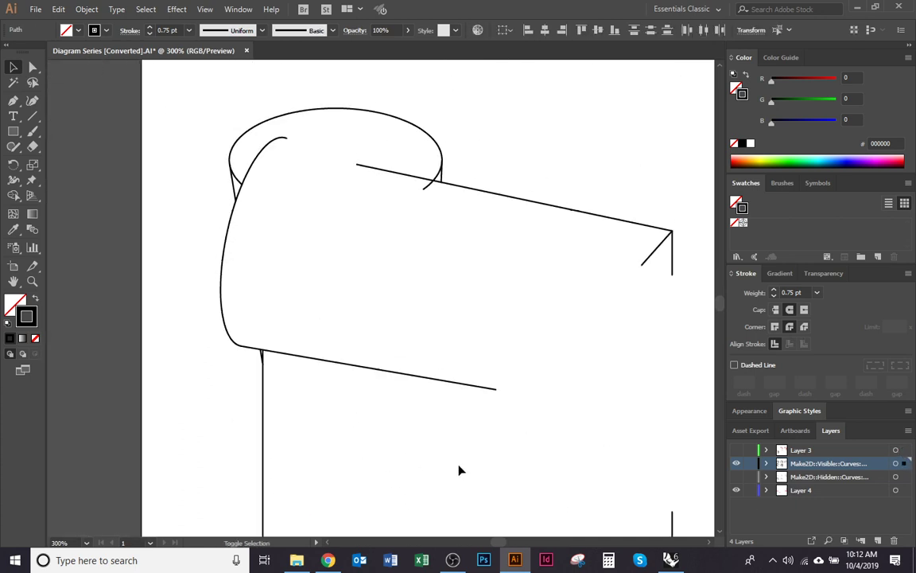
{"action": "left_click_drag", "start_coordinate": [459, 469], "coordinate": [172, 264]}
{"action": "left_click_drag", "start_coordinate": [278, 84], "coordinate": [335, 147], "text": "shift"}
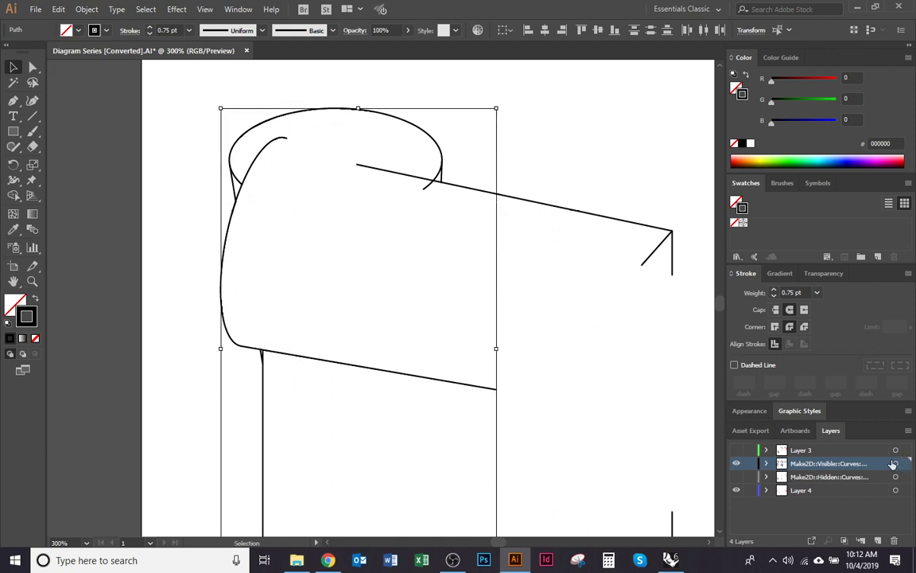
{"action": "key", "text": "Delete"}
Move the remaining rear upright and horizontal cylinder fragments to Layer 3, keeping only the straight box edges on the visible curves layer.
{"action": "left_click", "coordinate": [428, 188]}
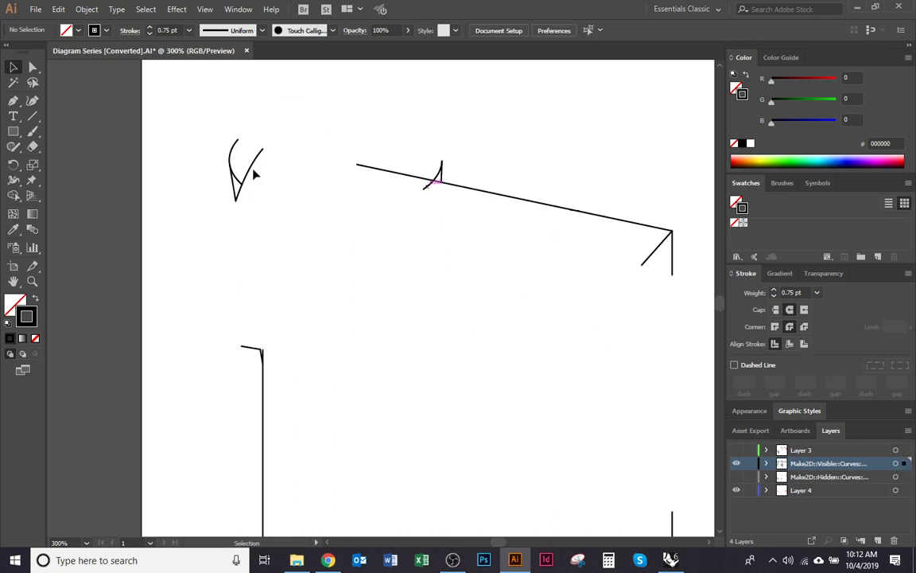
{"action": "left_click", "coordinate": [242, 191], "text": "shift"}
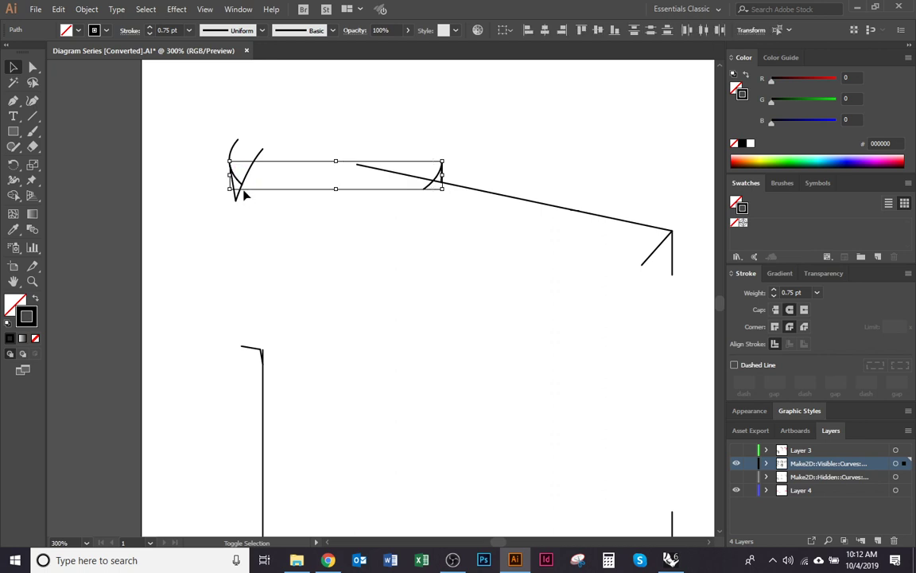
{"action": "left_click", "coordinate": [248, 350], "text": "shift"}
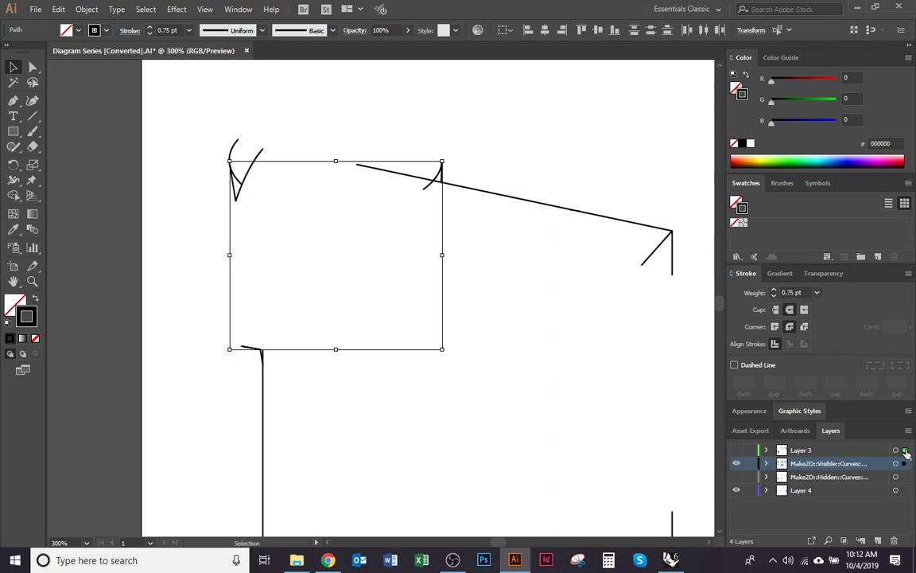
{"action": "key", "text": "Delete"}
{"action": "left_click", "coordinate": [443, 174]}
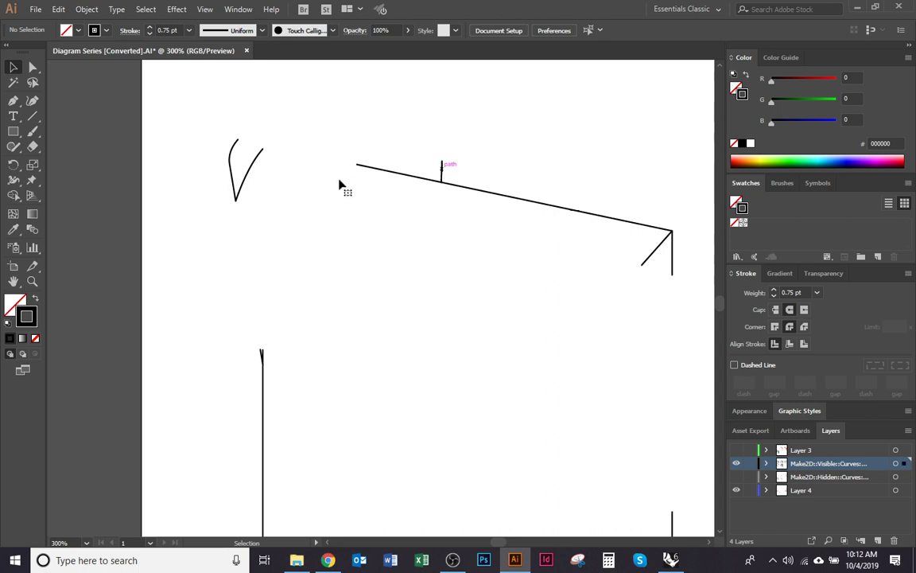
{"action": "left_click_drag", "start_coordinate": [253, 195], "coordinate": [199, 137]}
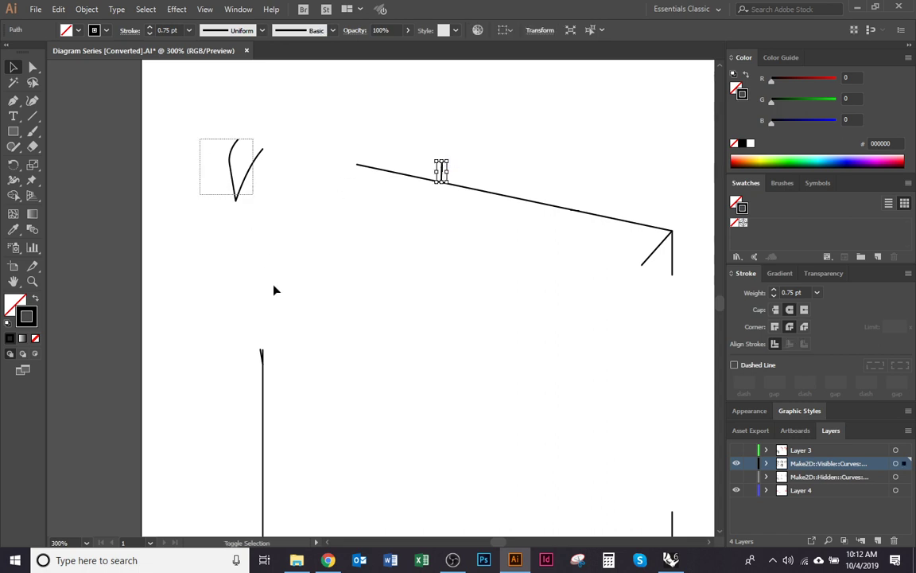
{"action": "left_click", "coordinate": [261, 352], "text": "shift"}
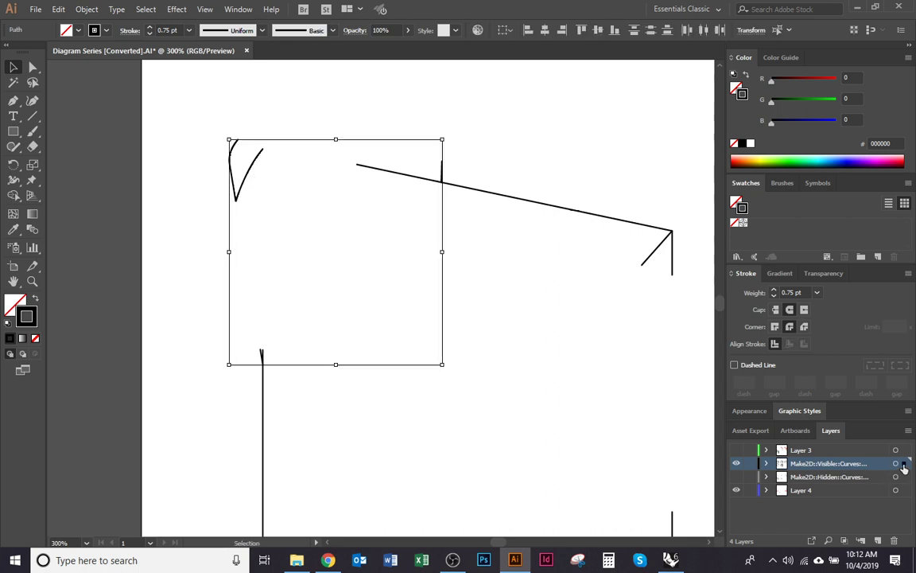
{"action": "key", "text": "Delete"}
Move the carved edges and curved cuts of the neighbouring carved box diagram from the visible curves layer to Layer 3.
{"action": "scroll", "coordinate": [397, 326], "scroll_direction": "down", "scroll_amount": 3}
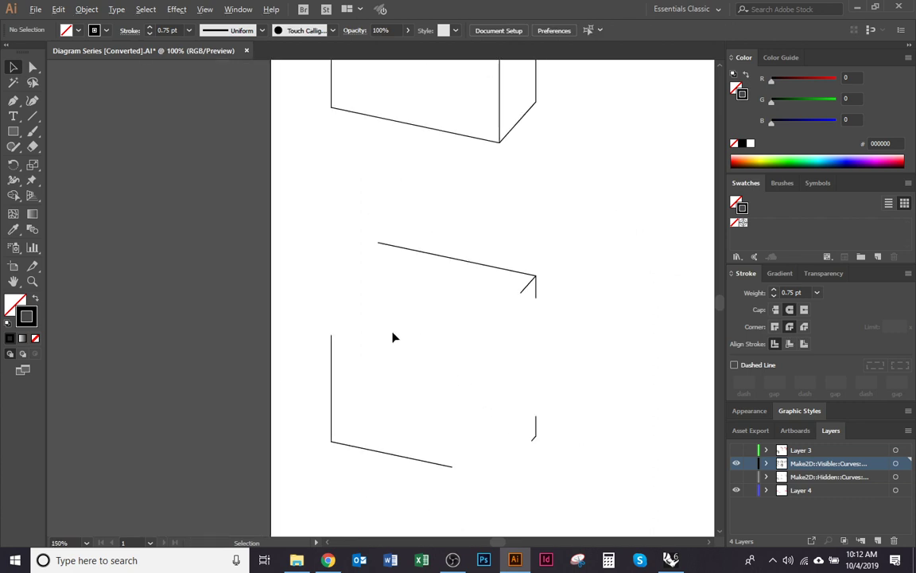
{"action": "left_click_drag", "start_coordinate": [654, 381], "coordinate": [423, 352]}
{"action": "scroll", "coordinate": [480, 289], "scroll_direction": "up", "scroll_amount": 1}
{"action": "scroll", "coordinate": [481, 295], "scroll_direction": "up", "scroll_amount": 1}
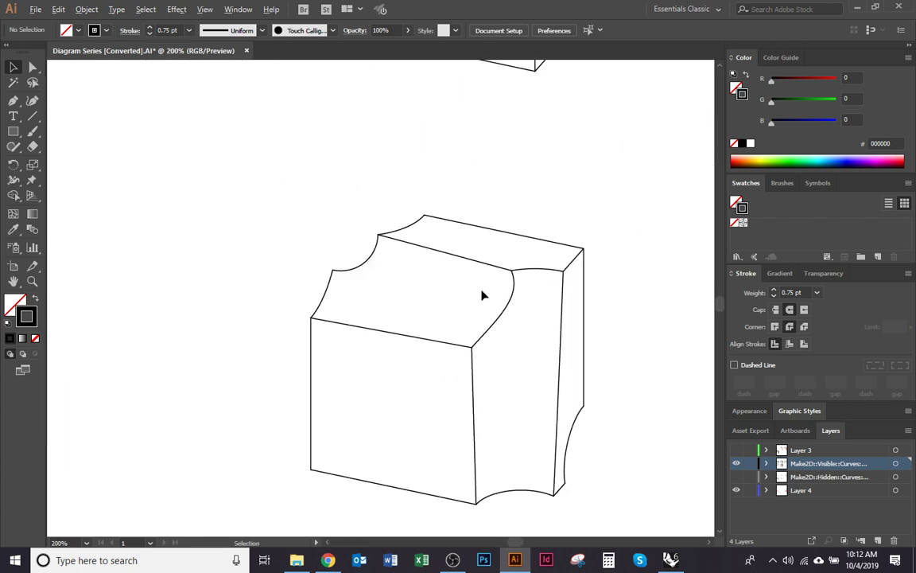
{"action": "left_click", "coordinate": [562, 307]}
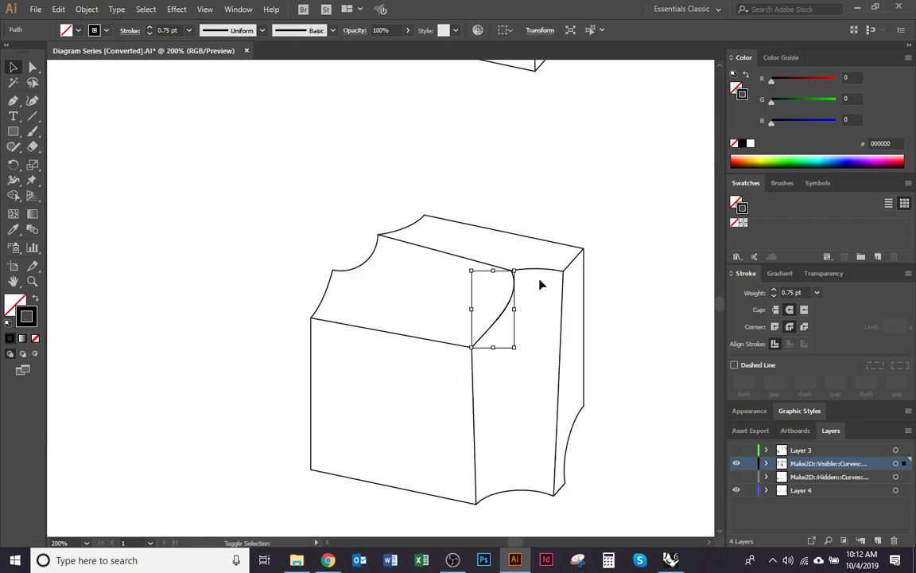
{"action": "left_click_drag", "start_coordinate": [427, 258], "coordinate": [351, 324]}
{"action": "left_click_drag", "start_coordinate": [466, 422], "coordinate": [576, 407]}
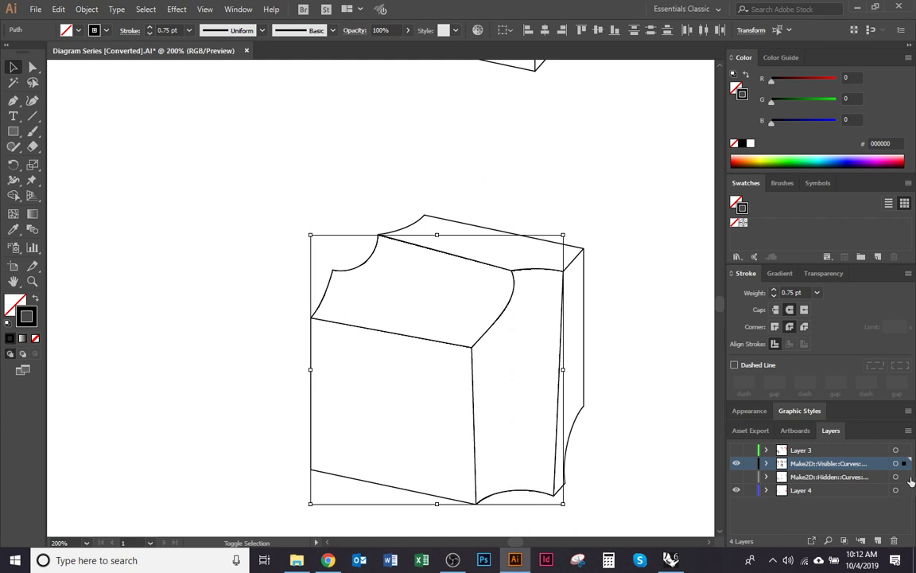
{"action": "key", "text": "Delete"}
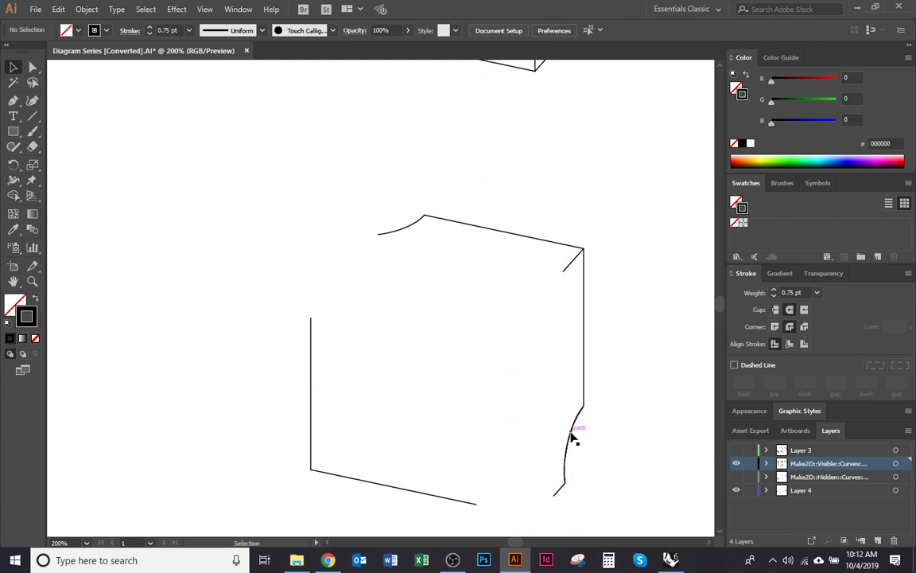
{"action": "left_click", "coordinate": [390, 229]}
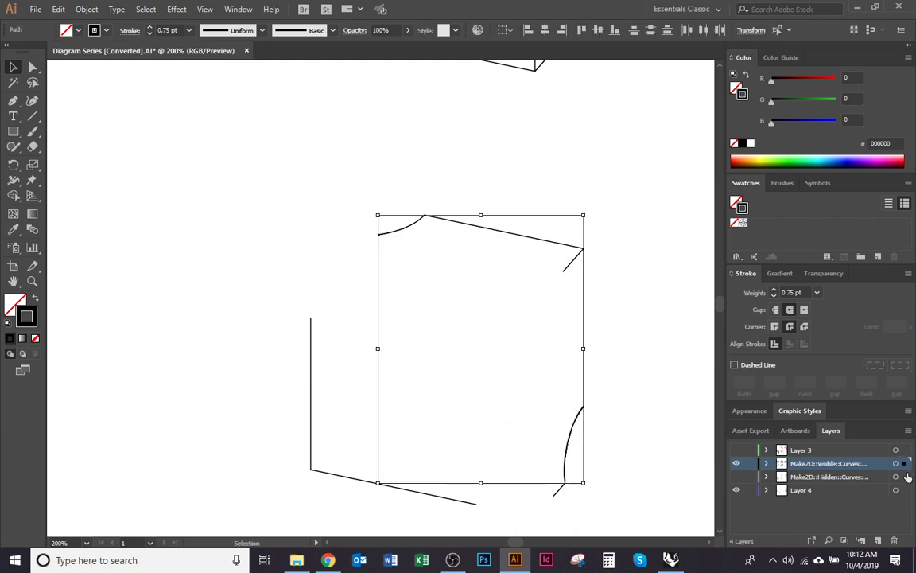
{"action": "key", "text": "Delete"}
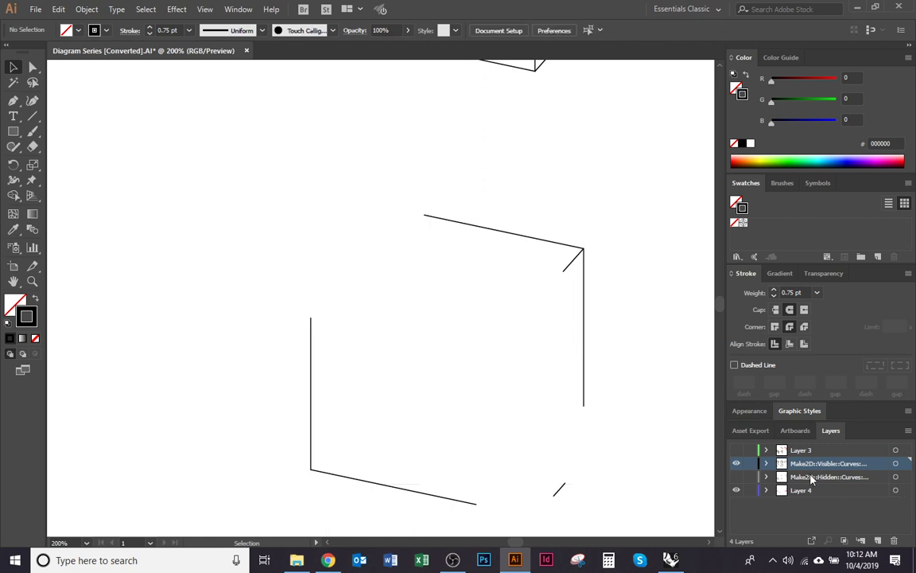
With only hidden curves and Layer 4 shown, move the carved box's hidden lines except the two short diagonals to Layer 4, and hide Layer 4.
{"action": "left_click", "coordinate": [736, 464]}
{"action": "left_click", "coordinate": [737, 477]}
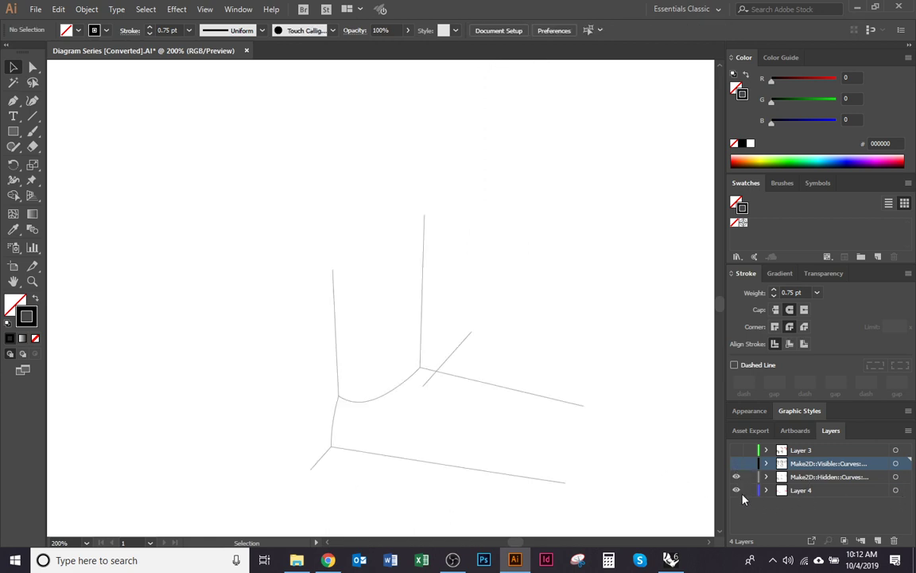
{"action": "left_click_drag", "start_coordinate": [453, 401], "coordinate": [459, 379]}
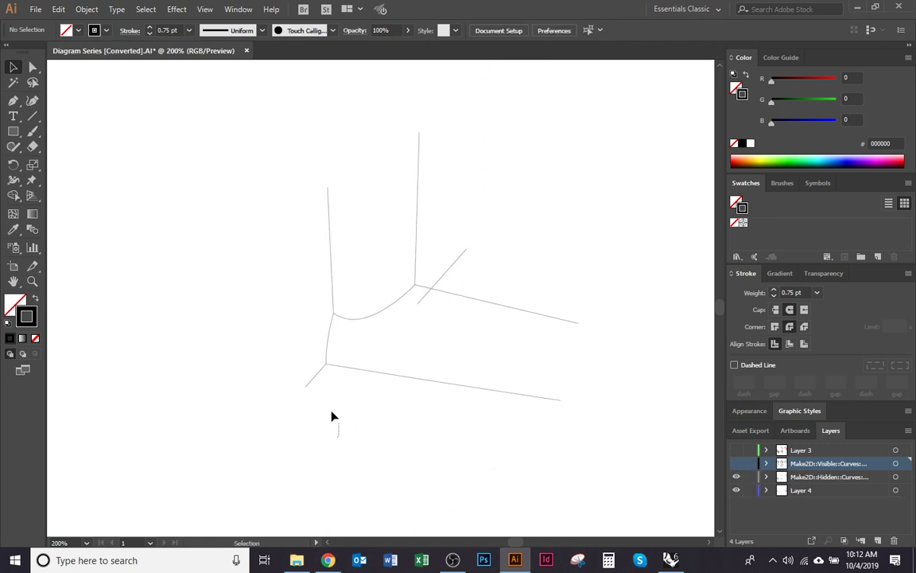
{"action": "left_click_drag", "start_coordinate": [371, 347], "coordinate": [332, 342]}
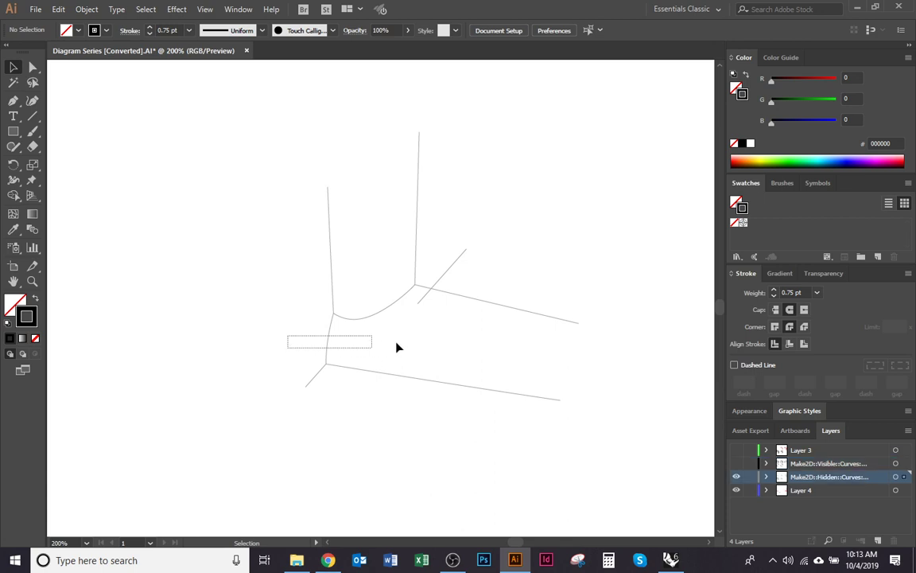
{"action": "left_click_drag", "start_coordinate": [392, 342], "coordinate": [365, 295]}
{"action": "left_click_drag", "start_coordinate": [364, 262], "coordinate": [304, 239]}
{"action": "left_click_drag", "start_coordinate": [437, 232], "coordinate": [392, 213]}
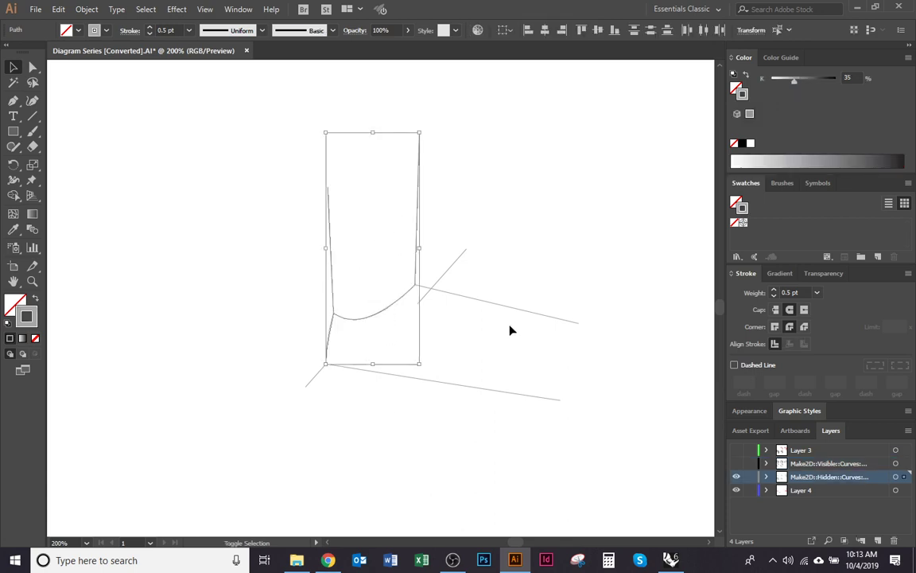
{"action": "left_click_drag", "start_coordinate": [509, 325], "coordinate": [502, 289]}
{"action": "left_click_drag", "start_coordinate": [481, 357], "coordinate": [458, 395]}
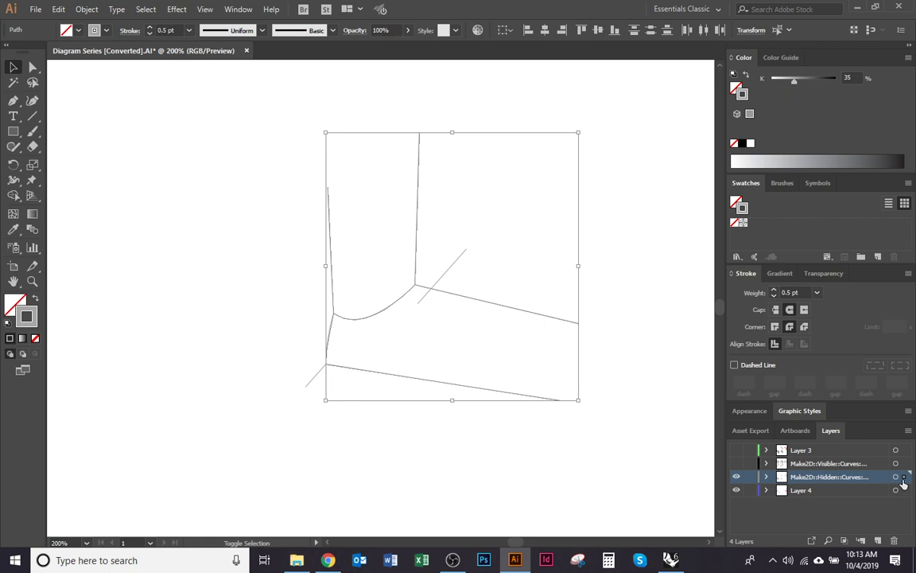
{"action": "left_click_drag", "start_coordinate": [903, 478], "coordinate": [904, 491]}
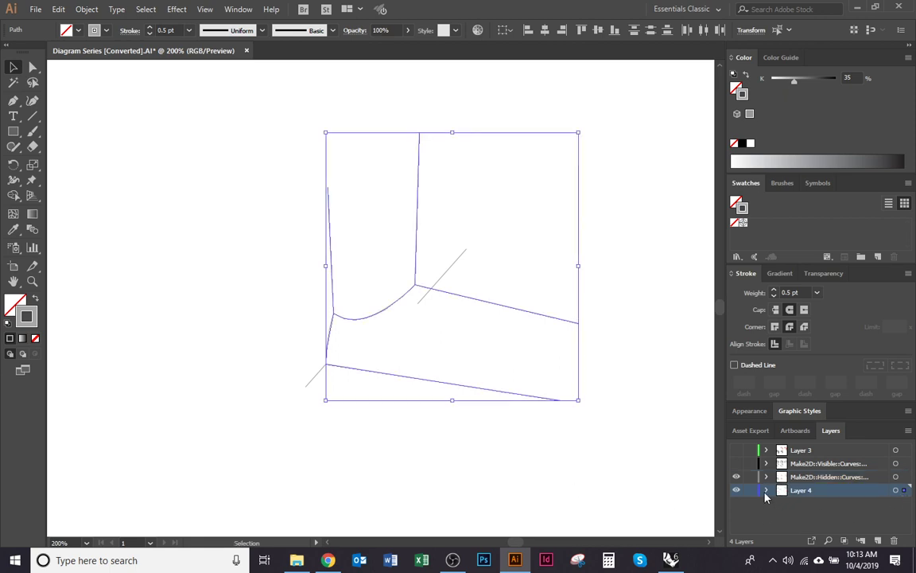
{"action": "scroll", "coordinate": [606, 481], "scroll_direction": "down", "scroll_amount": 2}
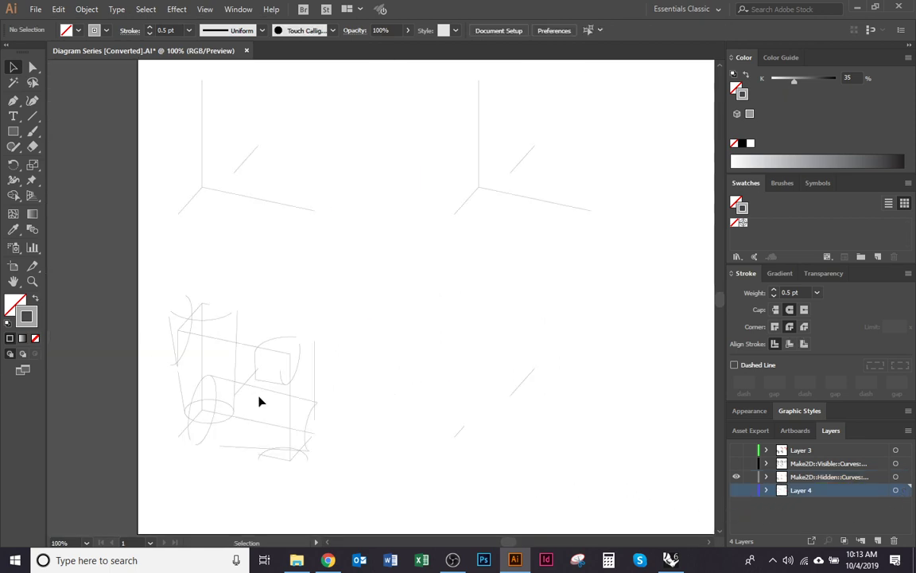
In the lower-left diagram, move the hidden curves and short edges outlining the small rounded cut near the box's upper right corner to Layer 4.
{"action": "left_click_drag", "start_coordinate": [209, 387], "coordinate": [318, 361]}
{"action": "scroll", "coordinate": [318, 364], "scroll_direction": "up", "scroll_amount": 2}
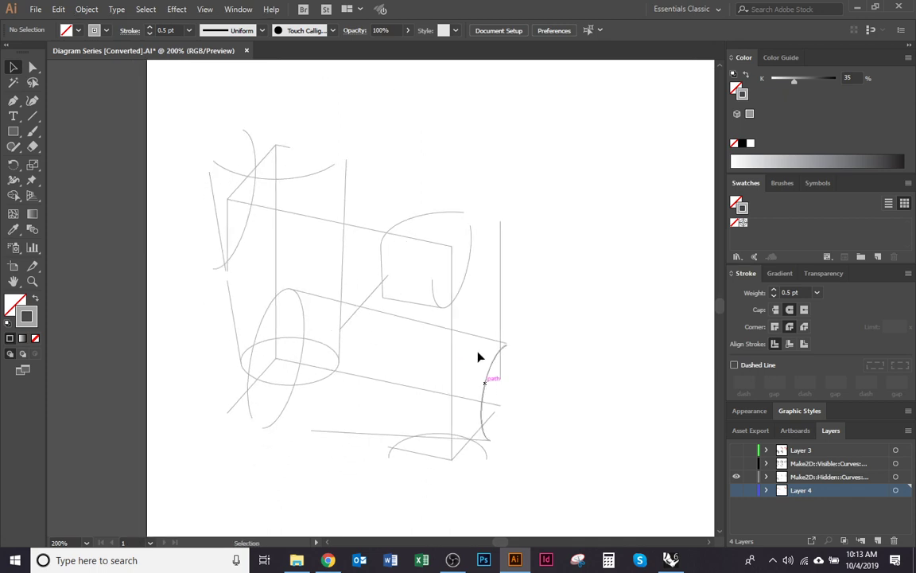
{"action": "scroll", "coordinate": [480, 358], "scroll_direction": "up", "scroll_amount": 1}
{"action": "left_click", "coordinate": [440, 299]}
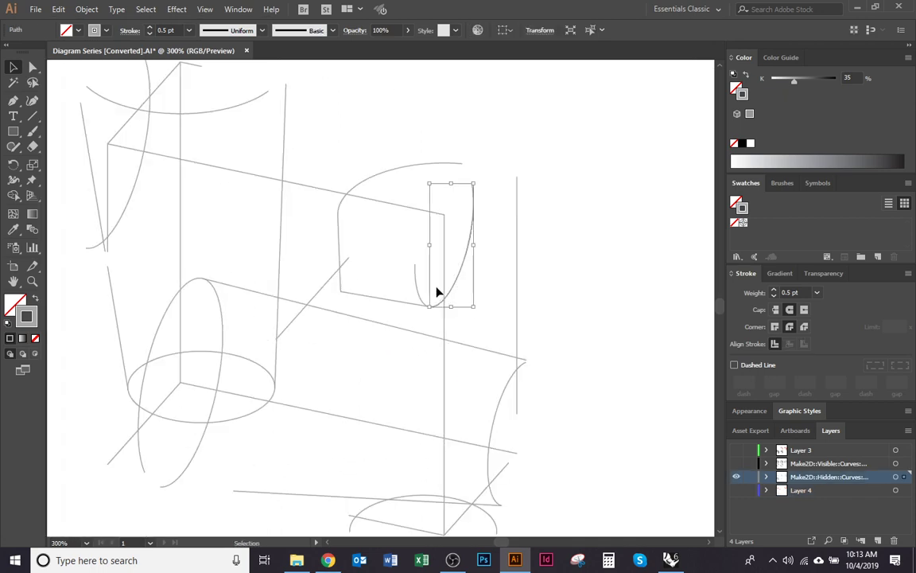
{"action": "left_click", "coordinate": [364, 301], "text": "shift"}
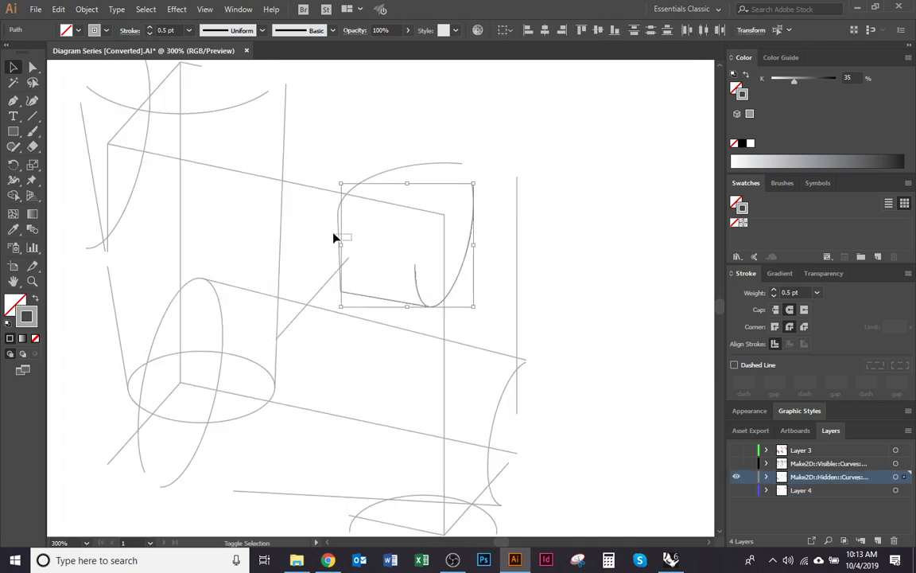
{"action": "left_click_drag", "start_coordinate": [333, 233], "coordinate": [332, 232]}
{"action": "left_click_drag", "start_coordinate": [406, 171], "coordinate": [406, 170]}
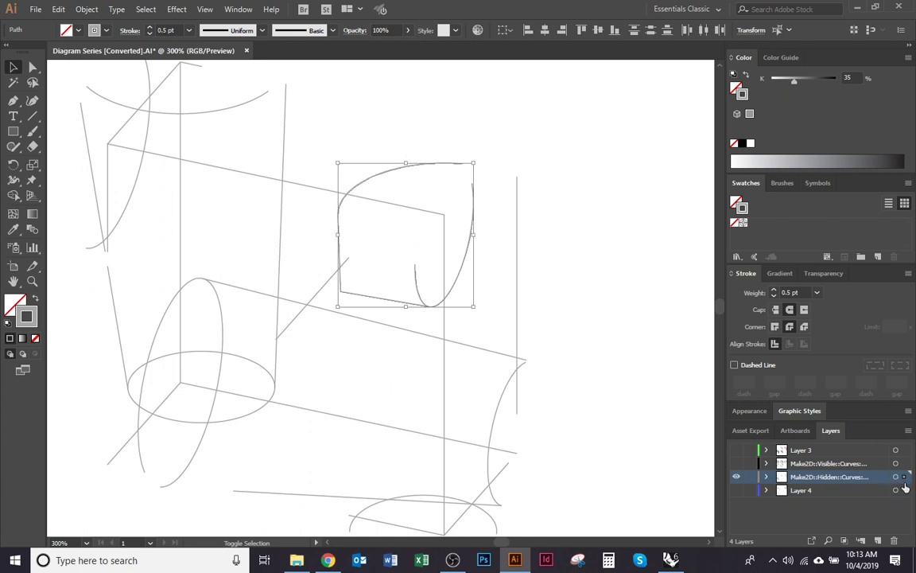
{"action": "key", "text": "Delete"}
Move the curved rim at the box's right end, the arc under its front corner and the long lower cylinder side to Layer 4.
{"action": "left_click_drag", "start_coordinate": [521, 454], "coordinate": [485, 376]}
{"action": "left_click_drag", "start_coordinate": [313, 421], "coordinate": [288, 440]}
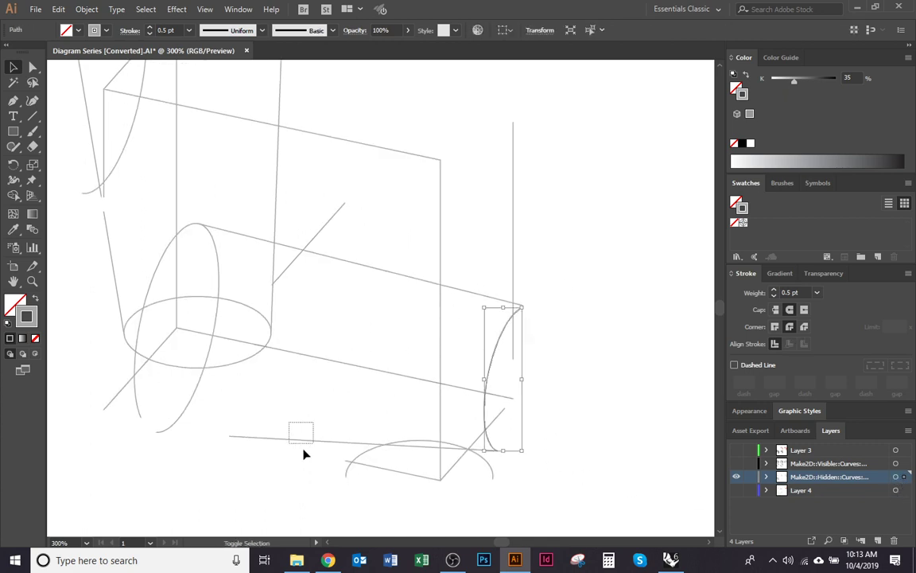
{"action": "left_click", "coordinate": [362, 460], "text": "shift"}
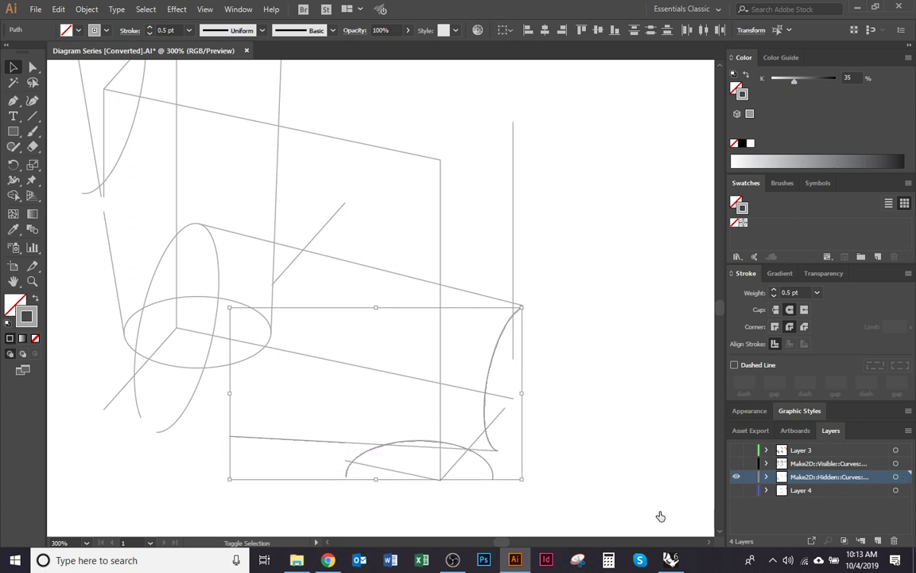
{"action": "key", "text": "Delete"}
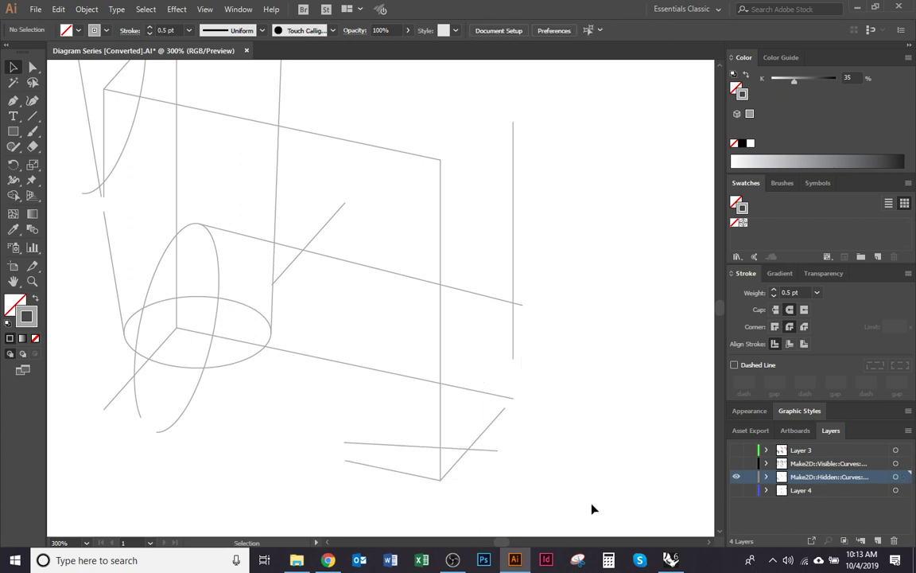
{"action": "left_click", "coordinate": [491, 450]}
{"action": "key", "text": "Delete"}
Move the upright cylinder's base rim and long side, plus the horizontal cylinder's upper side and elliptical end, to Layer 4.
{"action": "left_click_drag", "start_coordinate": [222, 380], "coordinate": [236, 356]}
{"action": "left_click_drag", "start_coordinate": [290, 188], "coordinate": [249, 180]}
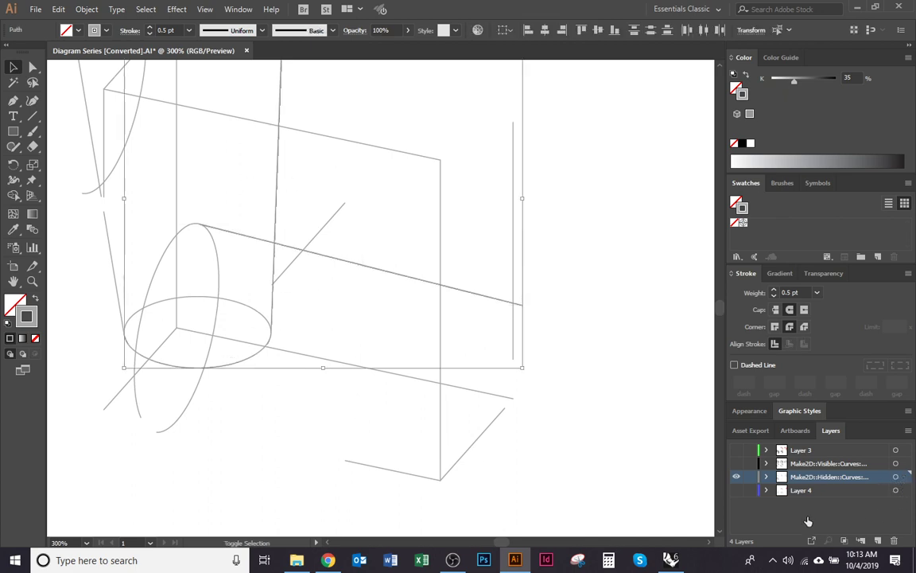
{"action": "key", "text": "Delete"}
{"action": "left_click_drag", "start_coordinate": [253, 394], "coordinate": [378, 428]}
{"action": "left_click_drag", "start_coordinate": [342, 490], "coordinate": [258, 437]}
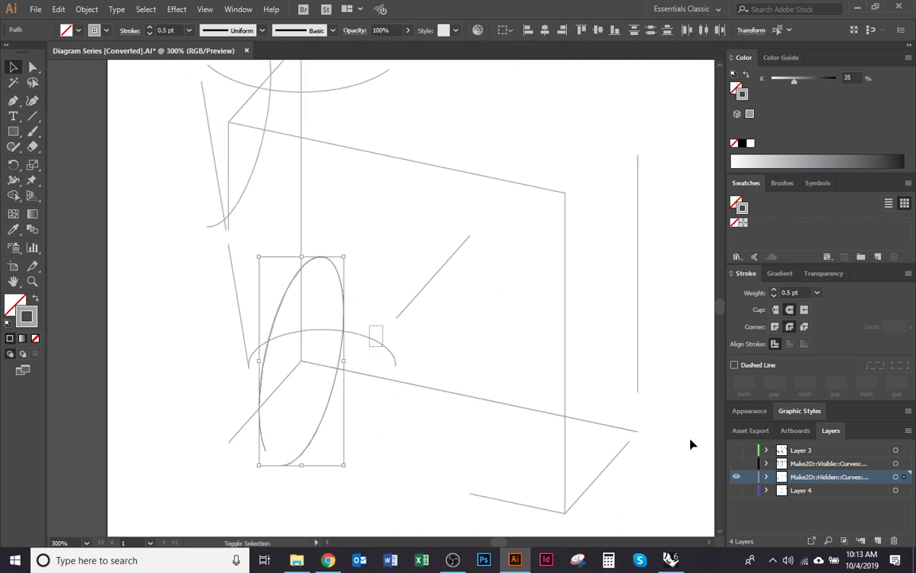
Delete the curved ellipse and arc lines and the slanted cone edges from the lower-left diagram's hidden linework, keeping the box edges.
{"action": "left_click_drag", "start_coordinate": [369, 325], "coordinate": [382, 346]}
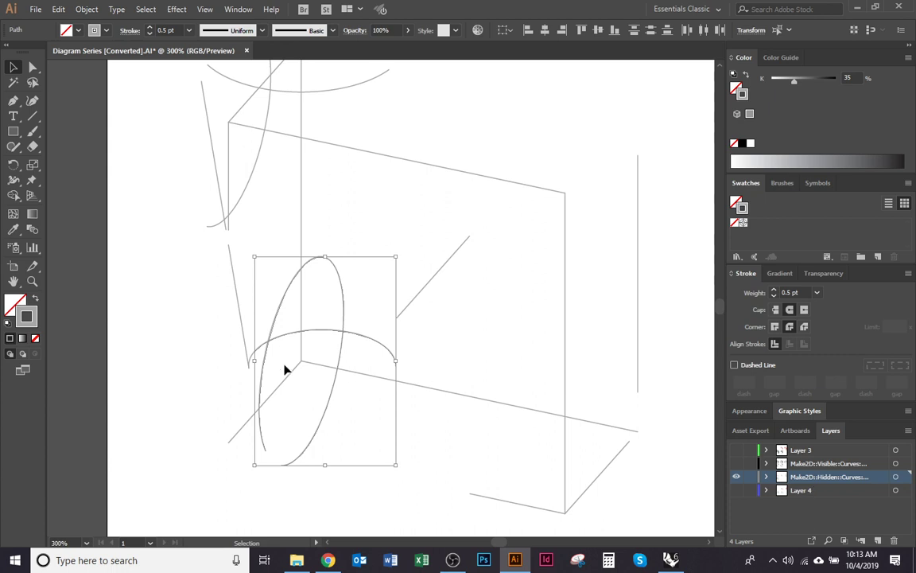
{"action": "key", "text": "Delete"}
{"action": "left_click_drag", "start_coordinate": [272, 368], "coordinate": [278, 432]}
{"action": "left_click_drag", "start_coordinate": [245, 207], "coordinate": [200, 283]}
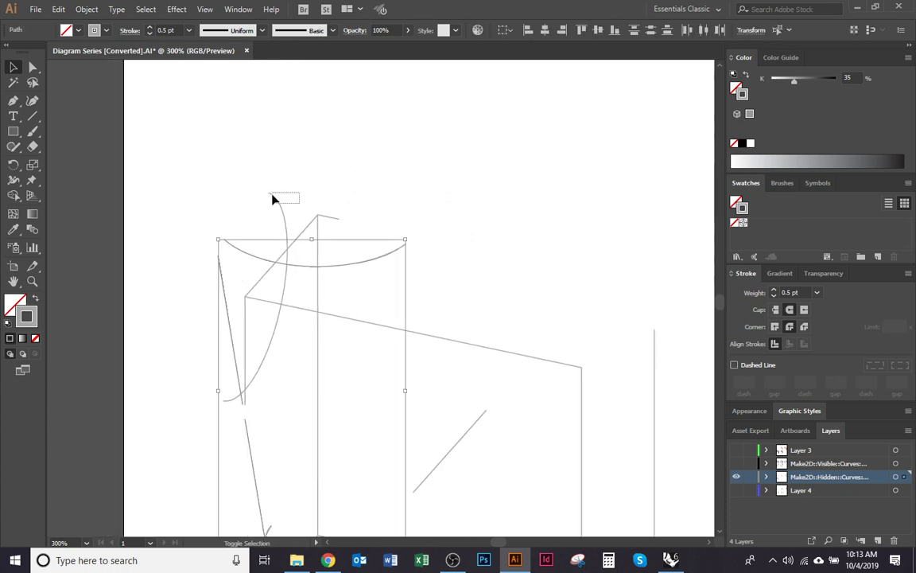
{"action": "left_click_drag", "start_coordinate": [272, 199], "coordinate": [271, 199]}
{"action": "key", "text": "Delete"}
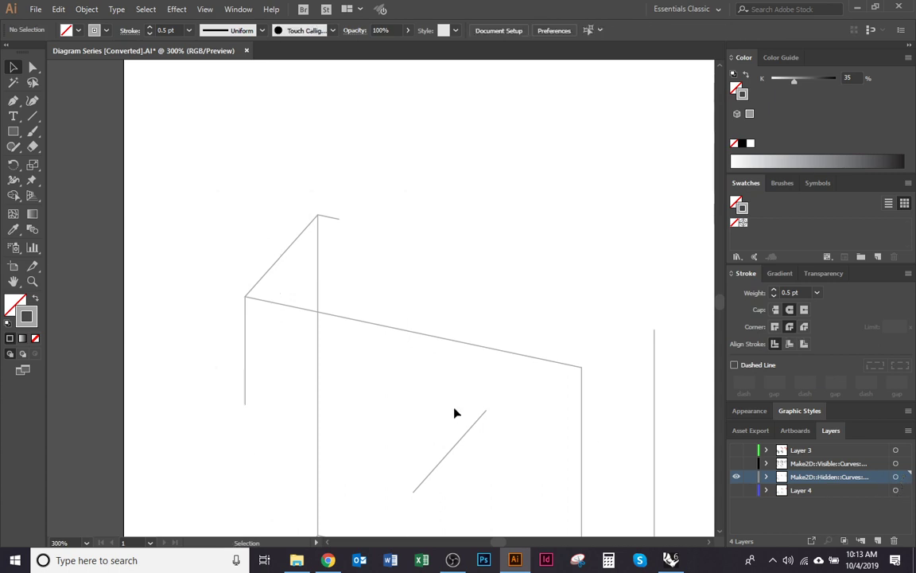
Show Layer 3, the Make2D visible curves layer and Layer 4 again alongside the hidden curves.
{"action": "left_click_drag", "start_coordinate": [399, 415], "coordinate": [317, 298]}
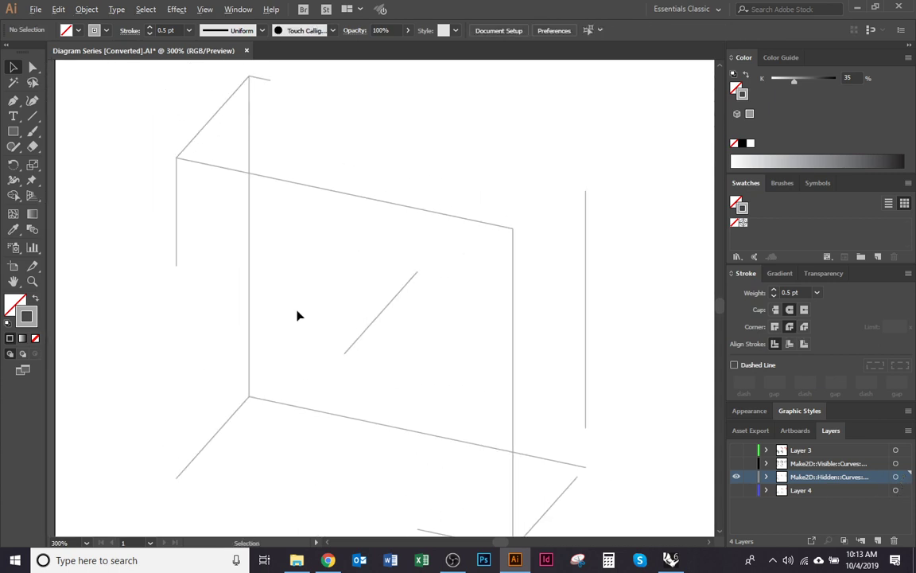
{"action": "scroll", "coordinate": [297, 316], "scroll_direction": "down", "scroll_amount": 2}
{"action": "left_click_drag", "start_coordinate": [534, 215], "coordinate": [344, 354]}
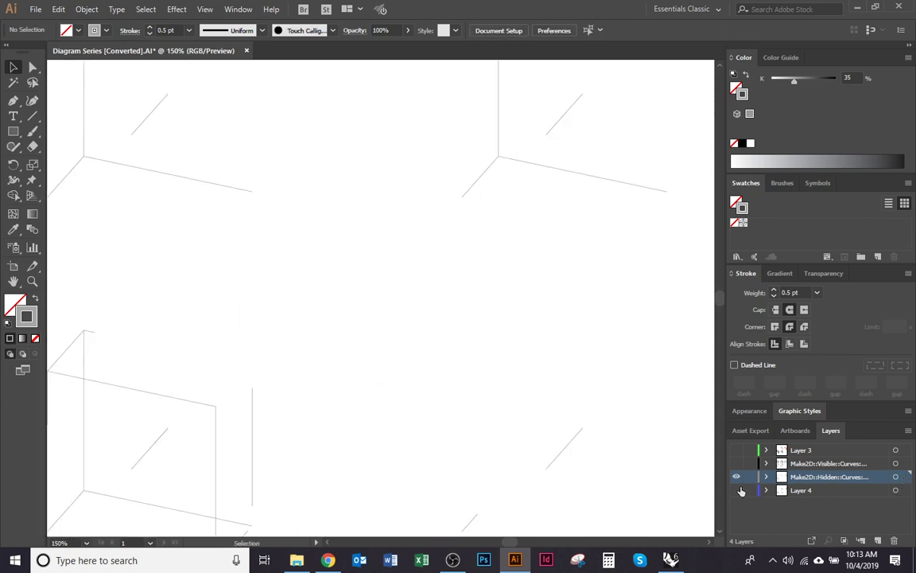
{"action": "left_click_drag", "start_coordinate": [740, 490], "coordinate": [737, 452]}
{"action": "scroll", "coordinate": [283, 380], "scroll_direction": "down", "scroll_amount": 2}
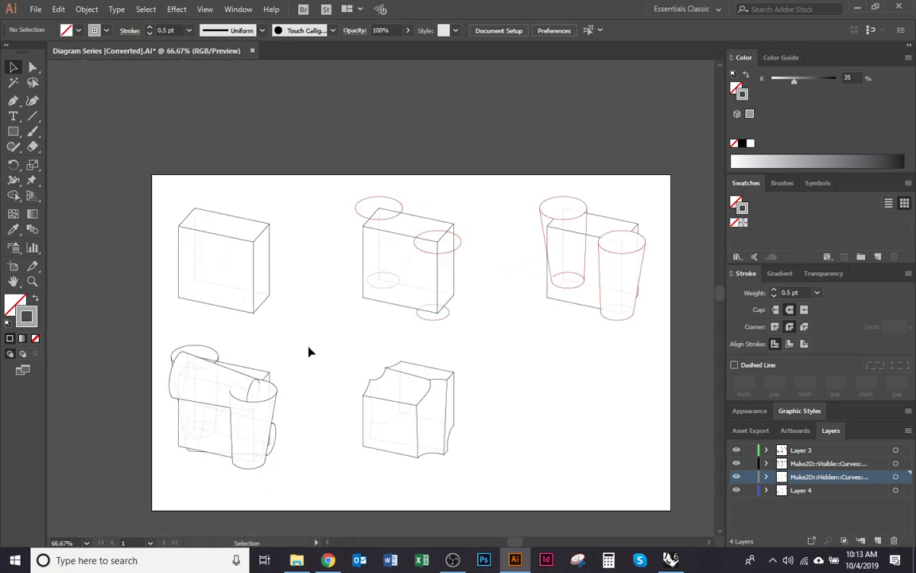
{"action": "left_click_drag", "start_coordinate": [308, 351], "coordinate": [349, 313]}
Match all Layer 3 linework to the red 0.75 pt stroke of the third diagram's rear cone base using the Eyedropper.
{"action": "left_click", "coordinate": [895, 450]}
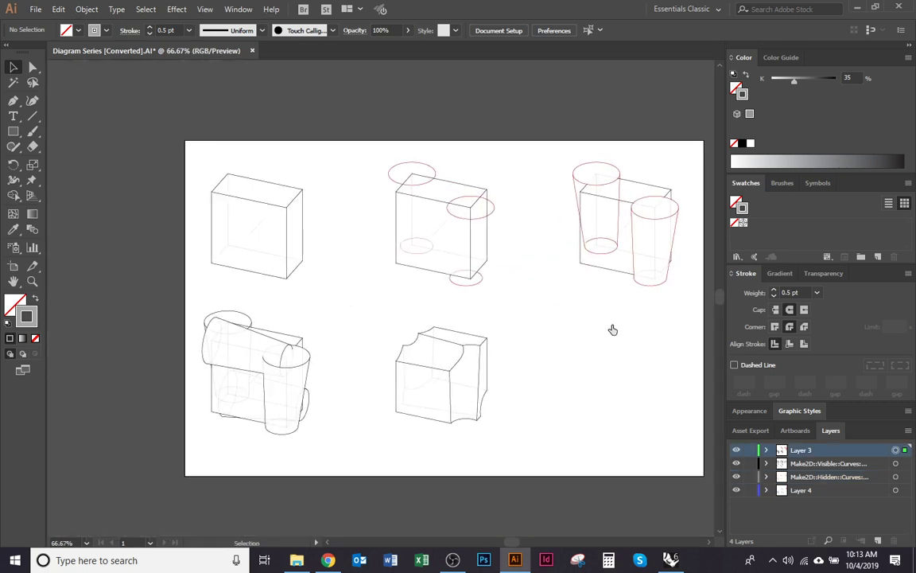
{"action": "left_click_drag", "start_coordinate": [613, 326], "coordinate": [572, 353]}
{"action": "key", "text": "i"}
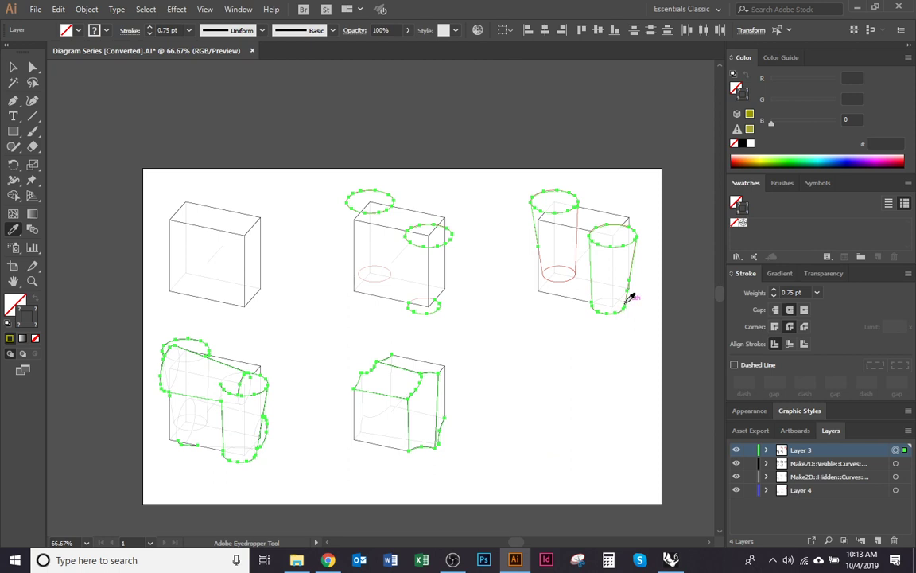
{"action": "left_click", "coordinate": [562, 277]}
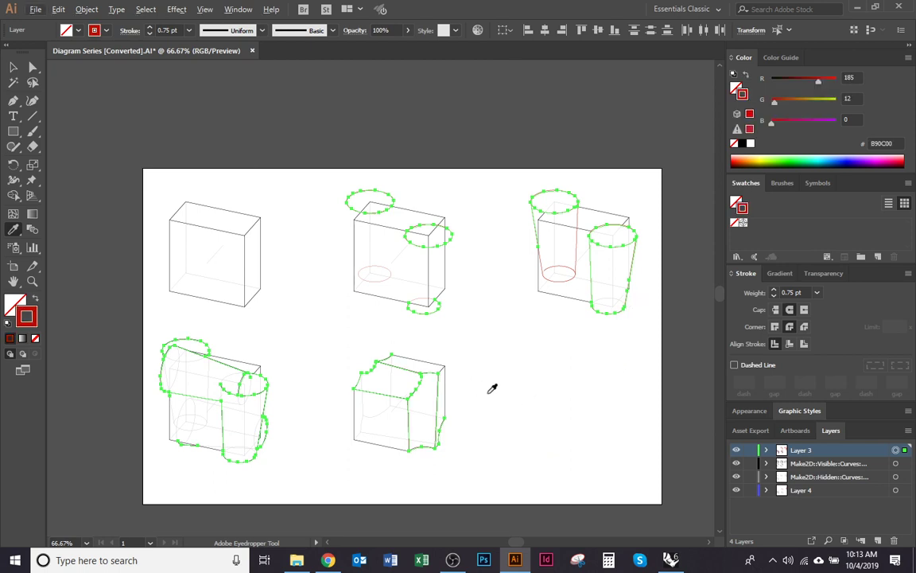
{"action": "key", "text": "alt+v"}
{"action": "left_click", "coordinate": [490, 403]}
{"action": "key", "text": "v"}
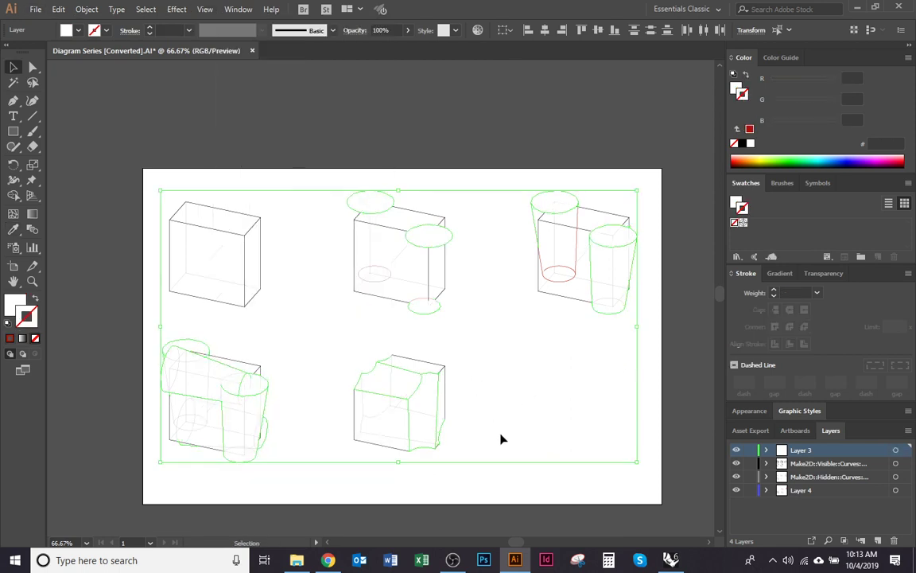
{"action": "left_click", "coordinate": [501, 455]}
{"action": "key", "text": "ctrl+z"}
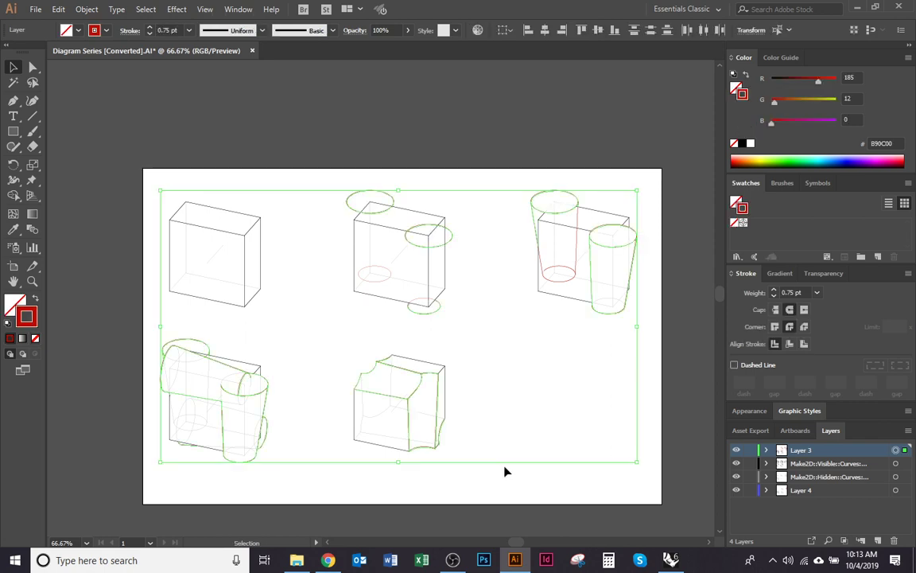
{"action": "left_click", "coordinate": [515, 447]}
{"action": "left_click_drag", "start_coordinate": [509, 432], "coordinate": [556, 389]}
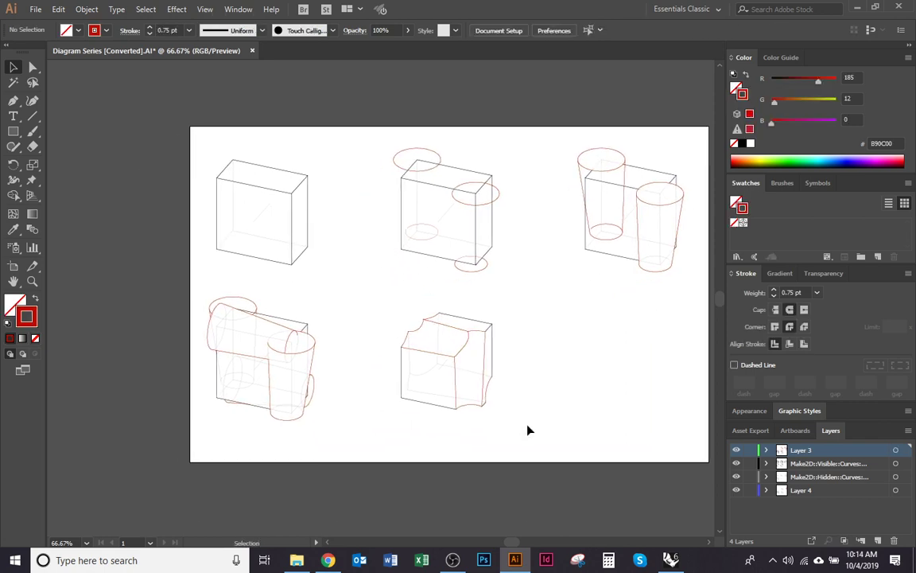
Match all Layer 4 linework to the red 0.75 pt stroke of the carved block's edges using the Eyedropper.
{"action": "left_click", "coordinate": [896, 491]}
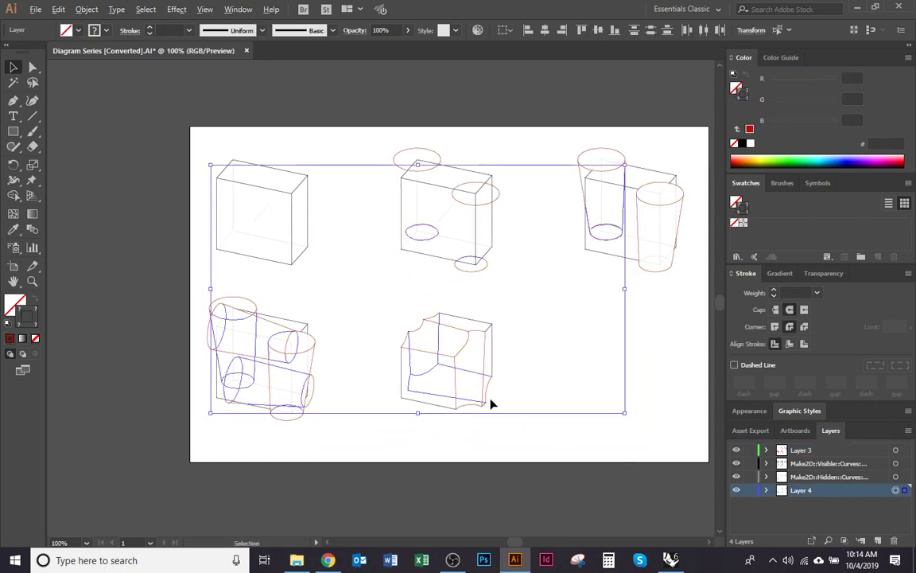
{"action": "scroll", "coordinate": [490, 402], "scroll_direction": "up", "scroll_amount": 4}
{"action": "key", "text": "i"}
{"action": "left_click", "coordinate": [463, 348]}
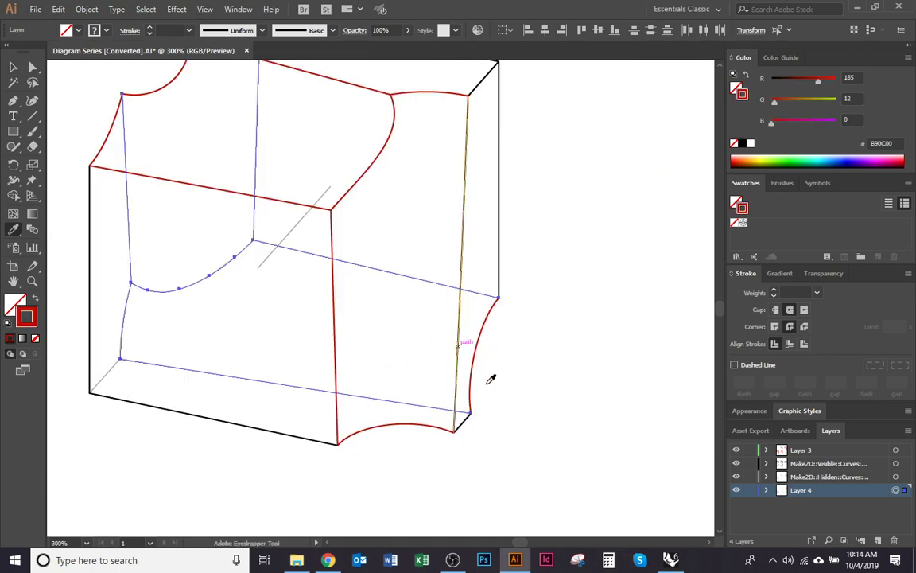
{"action": "key", "text": "v"}
{"action": "left_click", "coordinate": [505, 403]}
{"action": "scroll", "coordinate": [505, 406], "scroll_direction": "down", "scroll_amount": 3}
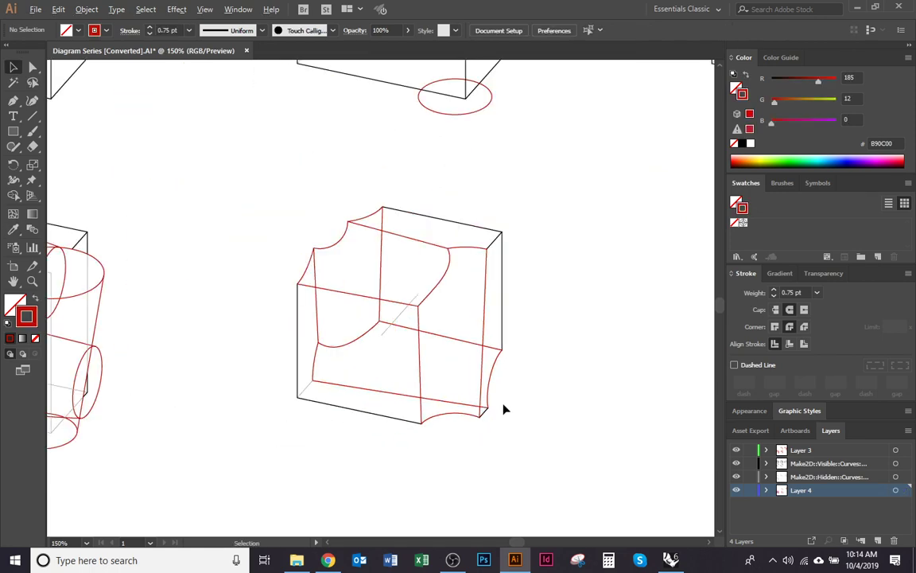
Duplicate the carved block diagram horizontally into the empty lower-right spot, lined up beneath the two-cone diagram.
{"action": "left_click_drag", "start_coordinate": [509, 432], "coordinate": [394, 454]}
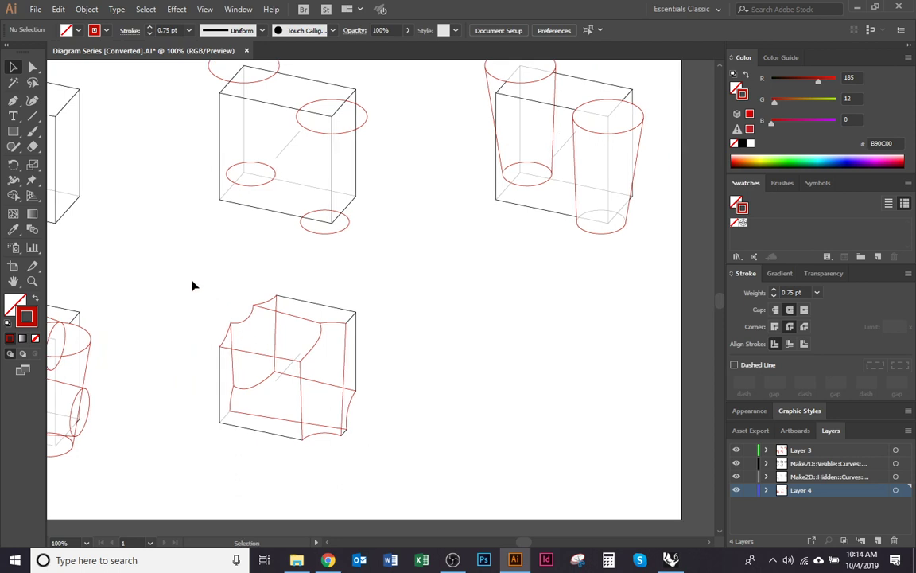
{"action": "left_click_drag", "start_coordinate": [183, 278], "coordinate": [448, 484]}
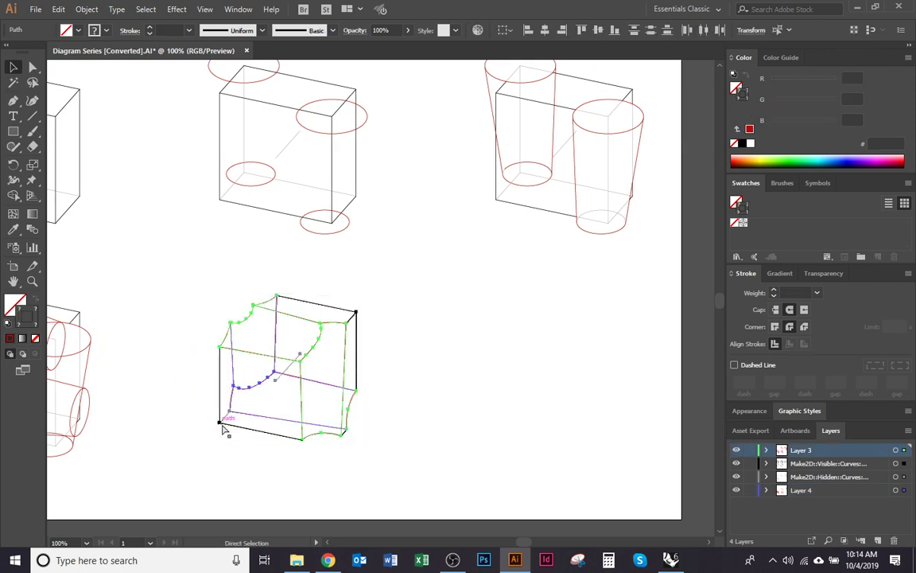
{"action": "left_click_drag", "start_coordinate": [219, 422], "coordinate": [497, 437]}
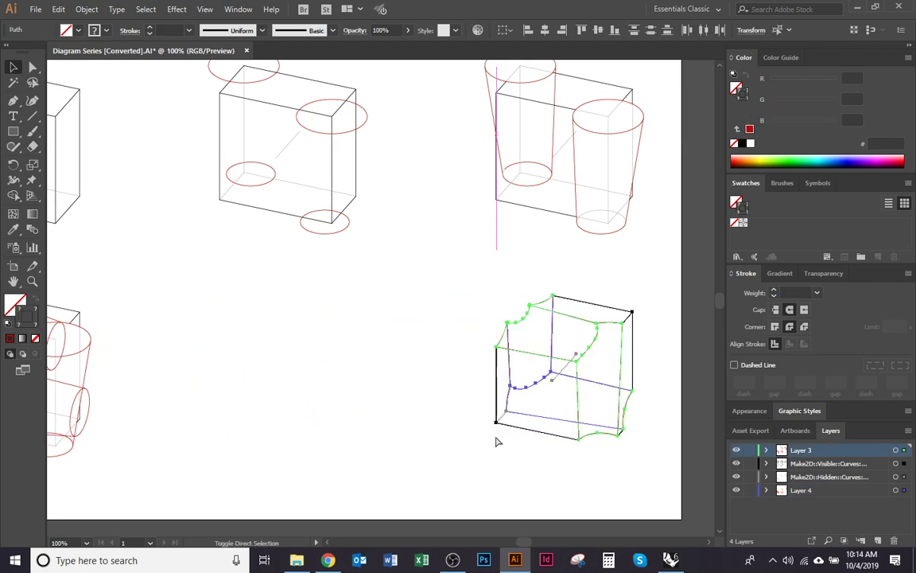
{"action": "key", "text": "ctrl+z"}
{"action": "left_click_drag", "start_coordinate": [225, 434], "coordinate": [507, 376]}
{"action": "left_click", "coordinate": [472, 420]}
{"action": "scroll", "coordinate": [466, 421], "scroll_direction": "down", "scroll_amount": 1}
{"action": "scroll", "coordinate": [547, 397], "scroll_direction": "up", "scroll_amount": 1}
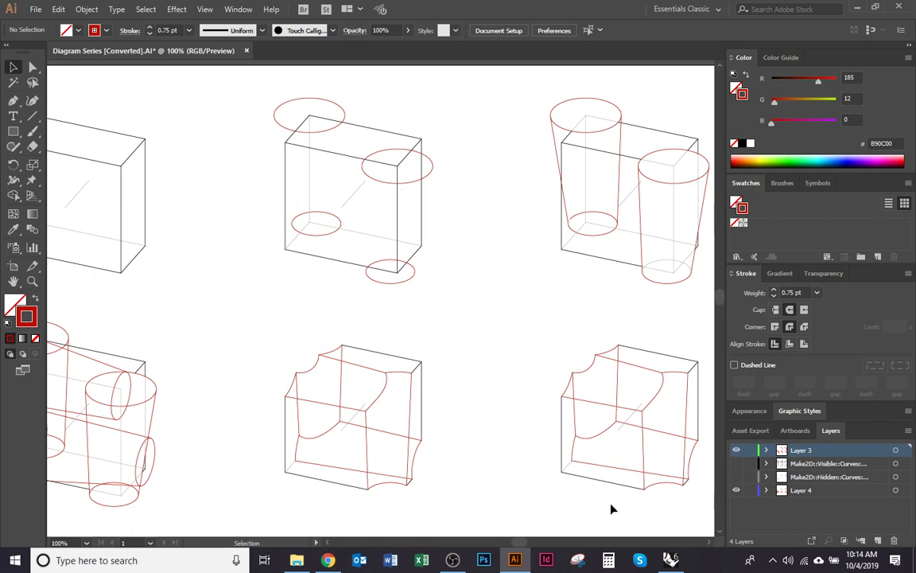
Create a new layer above Layer 3.
{"action": "left_click_drag", "start_coordinate": [493, 450], "coordinate": [629, 387]}
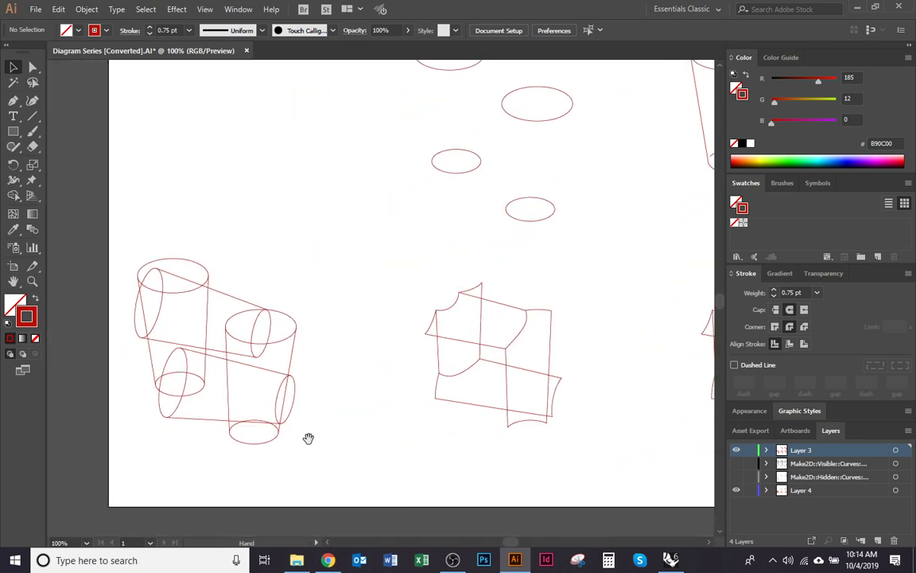
{"action": "left_click_drag", "start_coordinate": [460, 289], "coordinate": [304, 388]}
{"action": "left_click_drag", "start_coordinate": [534, 277], "coordinate": [542, 328]}
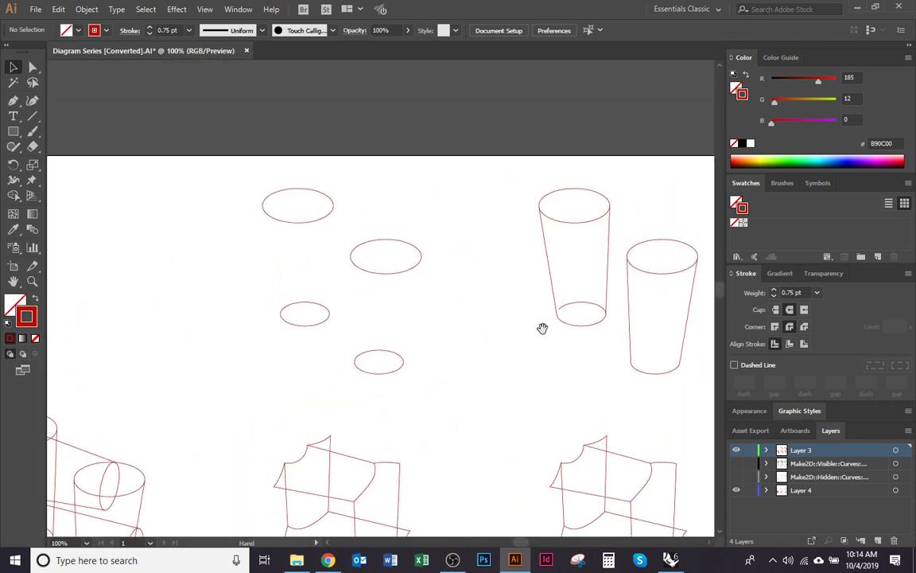
{"action": "left_click_drag", "start_coordinate": [454, 361], "coordinate": [519, 354]}
{"action": "left_click_drag", "start_coordinate": [572, 345], "coordinate": [514, 342]}
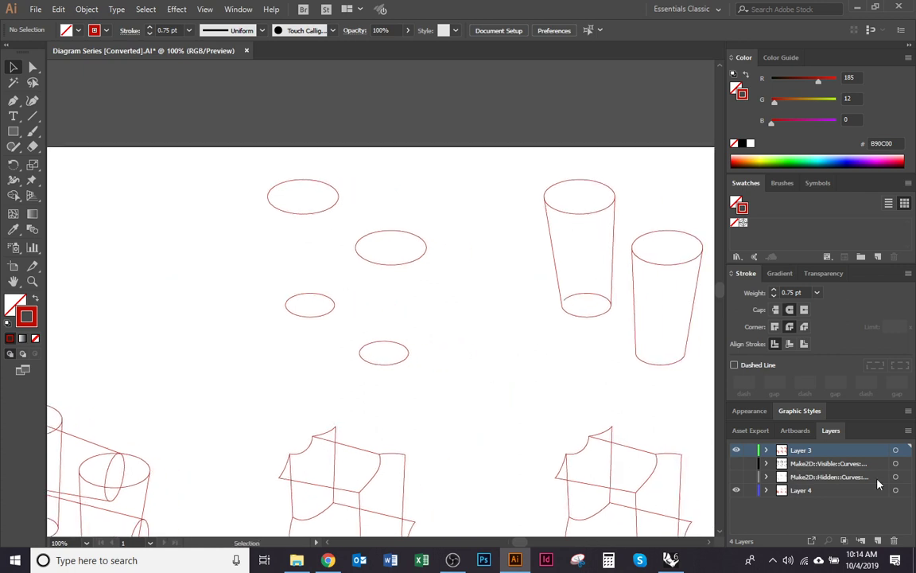
{"action": "left_click", "coordinate": [878, 541]}
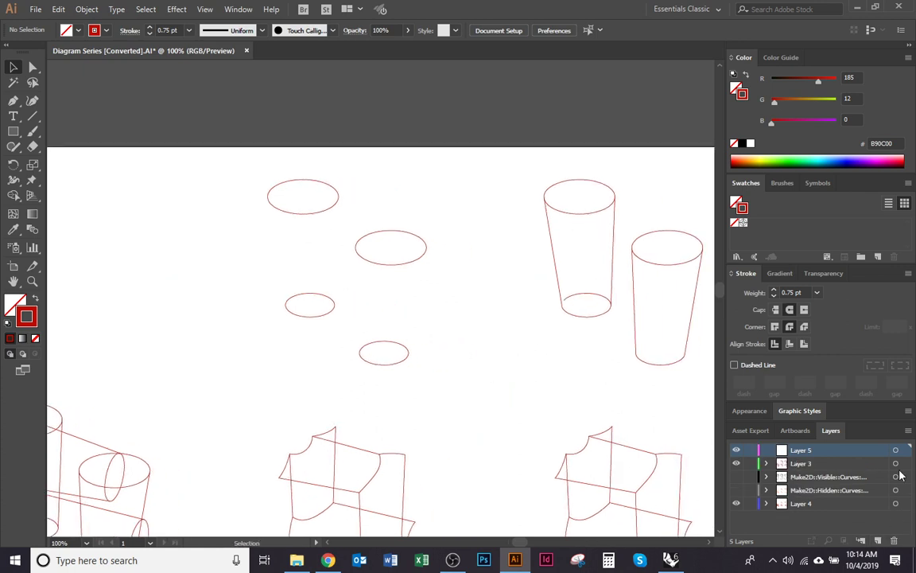
Copy the second diagram's four red ellipses straight up above the artboard and move the copies onto Layer 5.
{"action": "left_click_drag", "start_coordinate": [368, 364], "coordinate": [401, 410]}
{"action": "left_click_drag", "start_coordinate": [494, 444], "coordinate": [244, 176]}
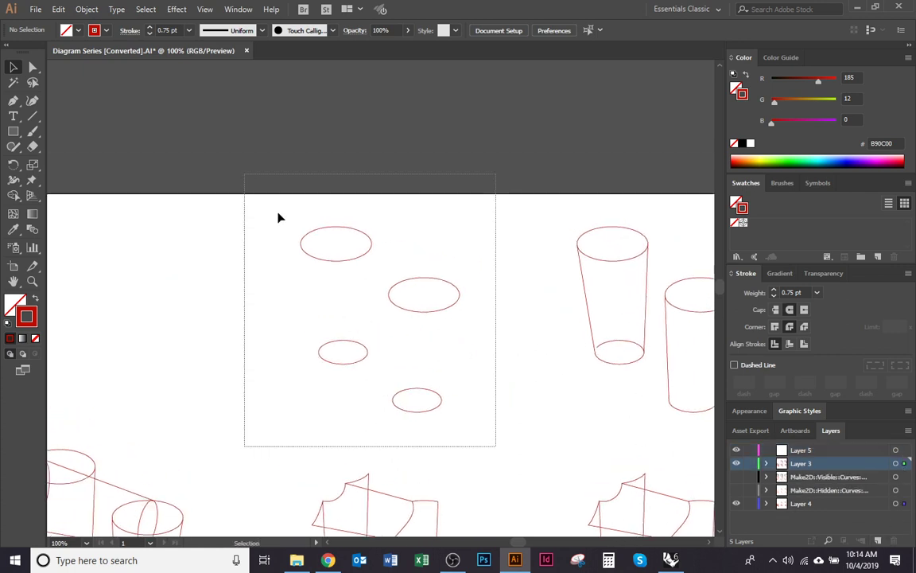
{"action": "left_click_drag", "start_coordinate": [402, 284], "coordinate": [387, 339]}
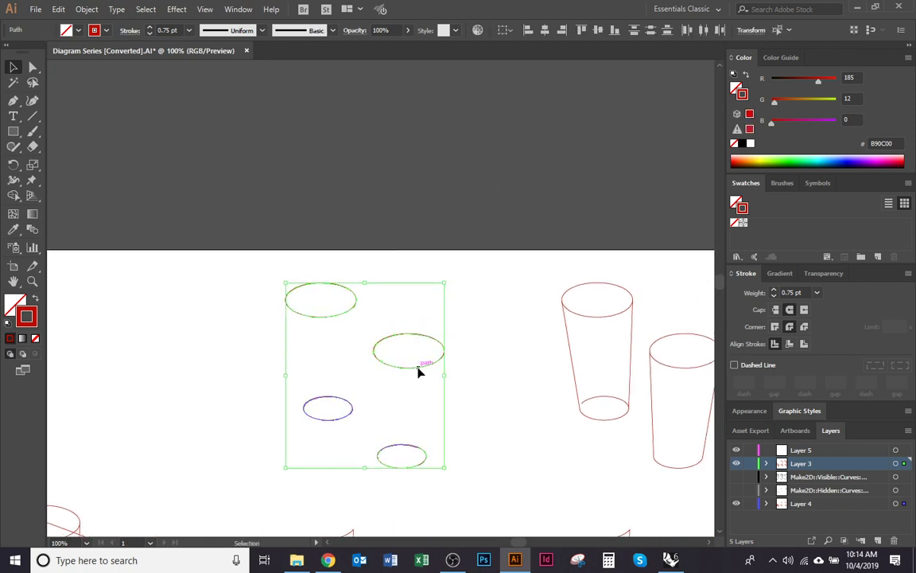
{"action": "left_click_drag", "start_coordinate": [419, 369], "coordinate": [425, 156]}
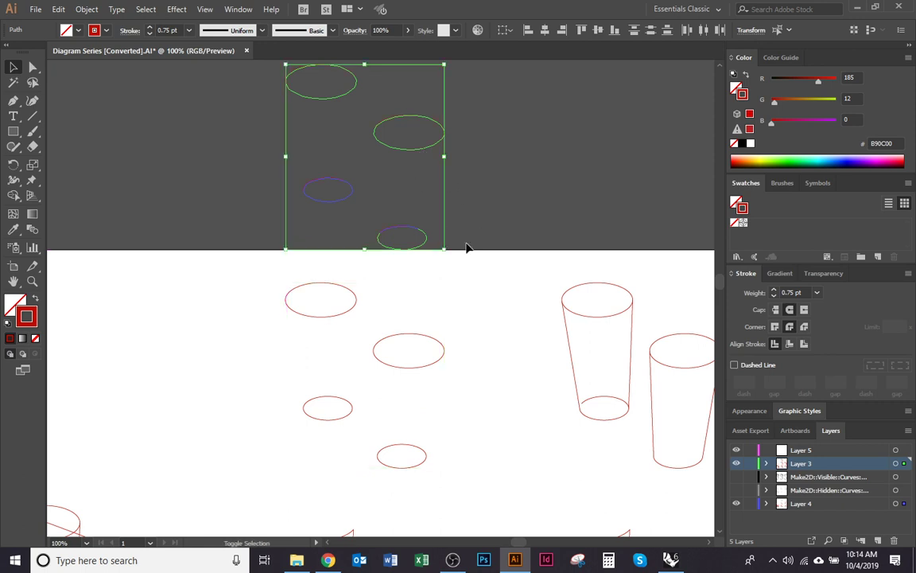
{"action": "left_click_drag", "start_coordinate": [483, 278], "coordinate": [493, 309]}
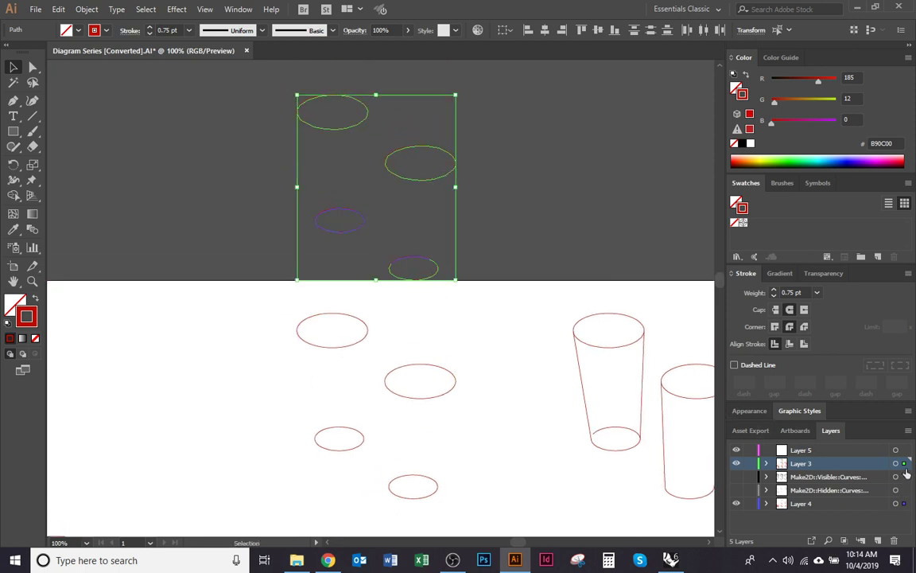
{"action": "left_click_drag", "start_coordinate": [904, 463], "coordinate": [904, 450]}
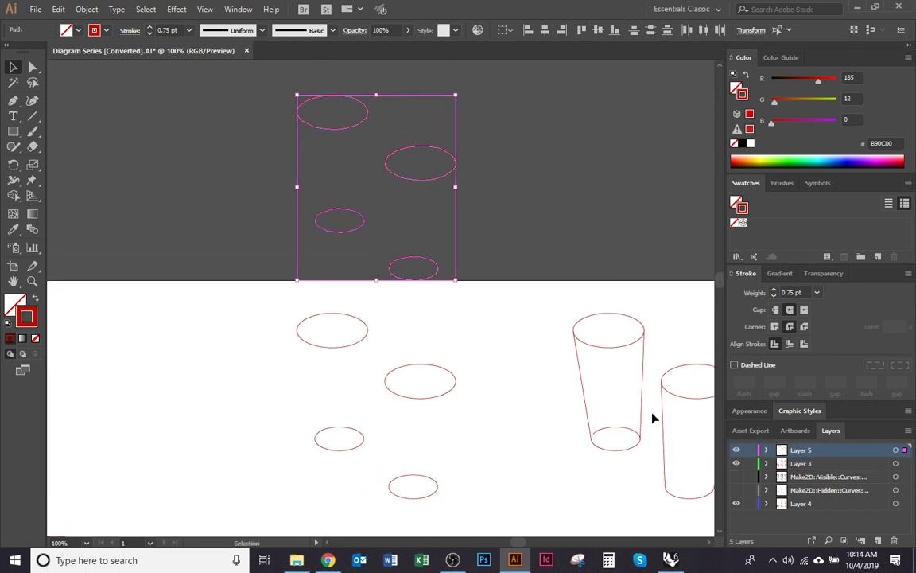
Make the copied ellipses a Live Paint group and fill all four with the red B90C00.
{"action": "key", "text": "k"}
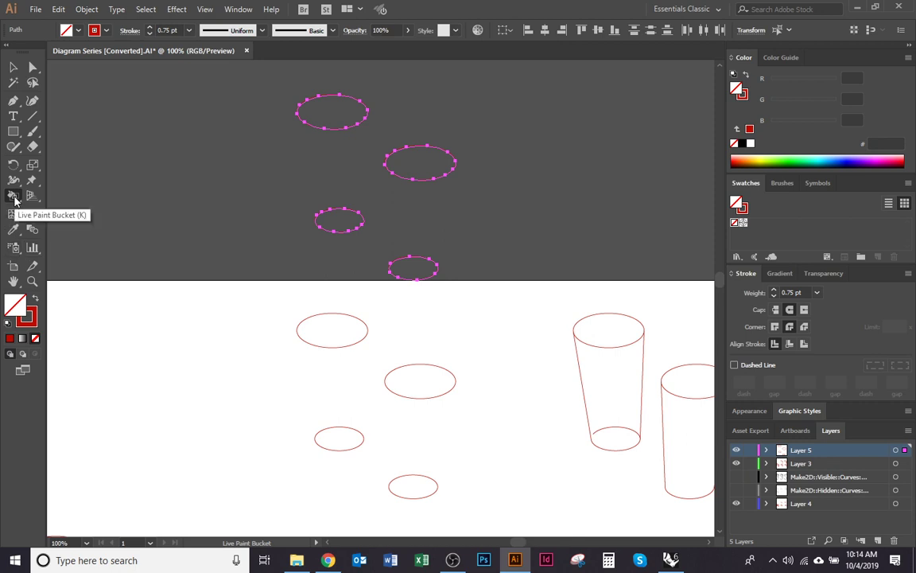
{"action": "left_click", "coordinate": [35, 299]}
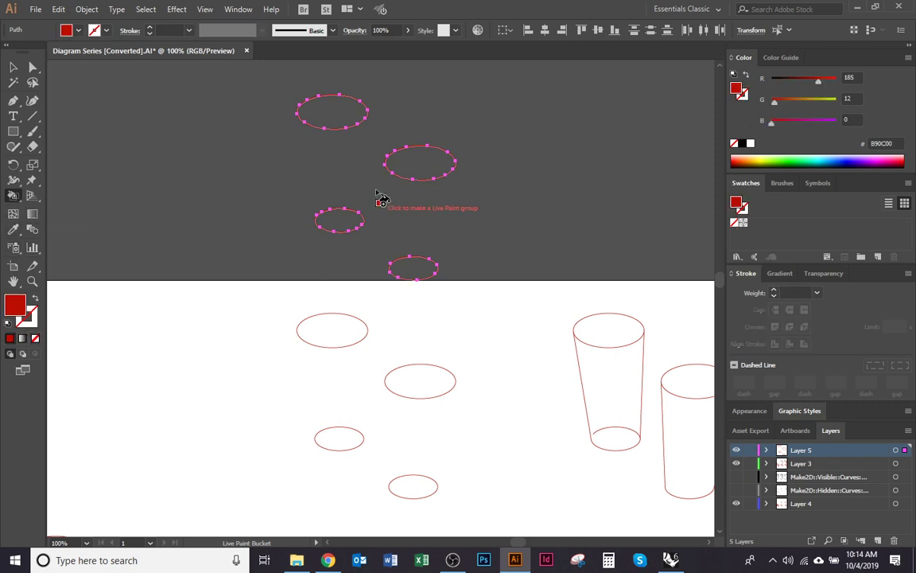
{"action": "left_click", "coordinate": [342, 116]}
{"action": "left_click", "coordinate": [429, 163]}
{"action": "left_click", "coordinate": [428, 272]}
{"action": "left_click", "coordinate": [340, 220]}
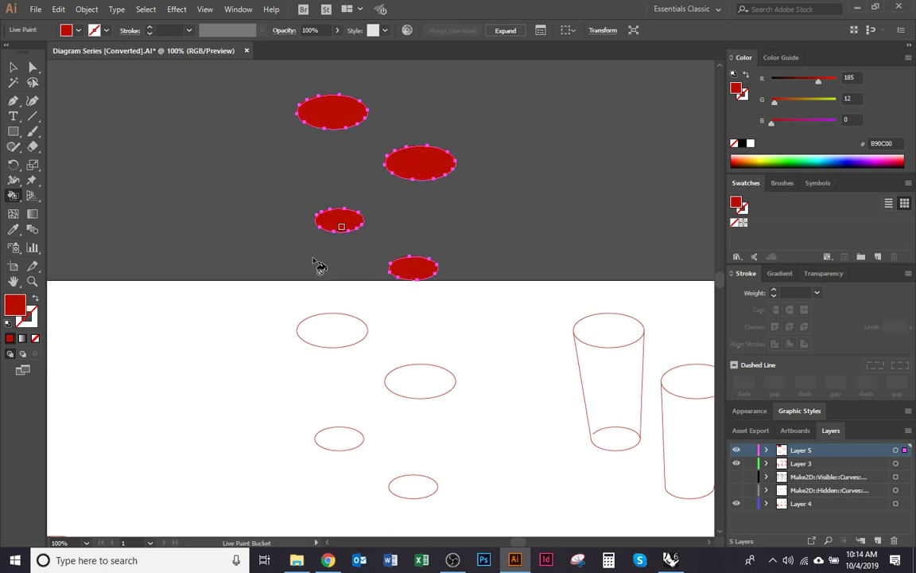
Remove the stroke from the painted ellipse group and deselect it.
{"action": "key", "text": "v"}
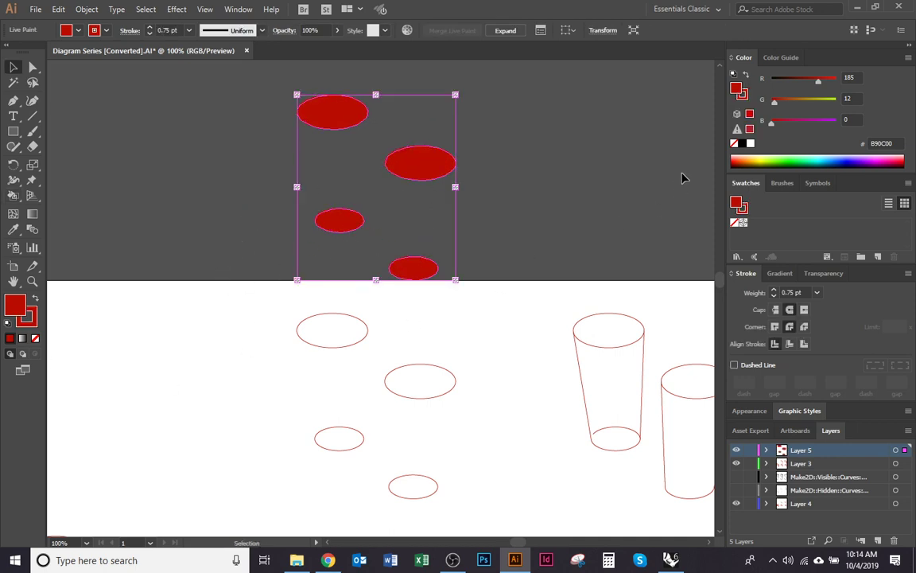
{"action": "left_click", "coordinate": [744, 96]}
{"action": "left_click", "coordinate": [736, 223]}
{"action": "left_click", "coordinate": [602, 280]}
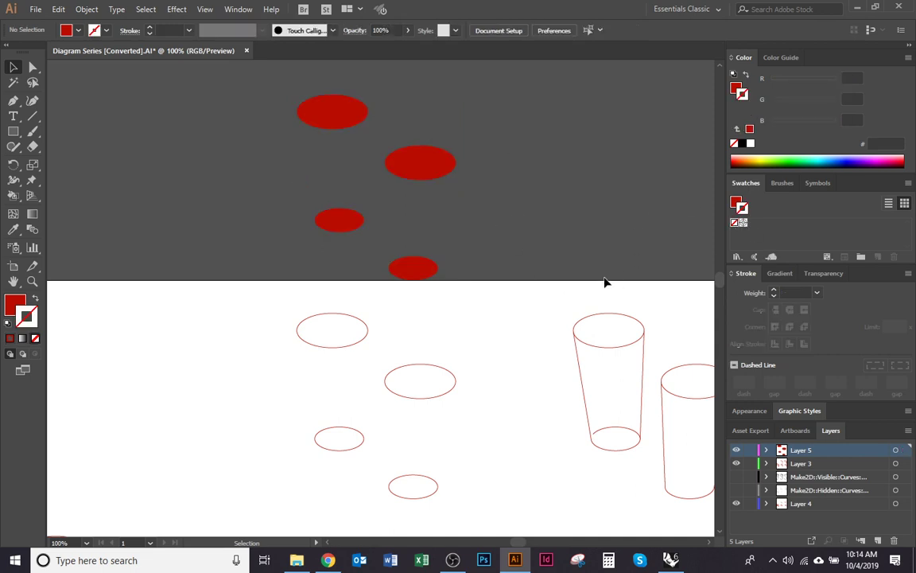
Move the painted ellipse group straight down onto the second diagram's outlined ellipses and reorder Layer 5 below Layer 3.
{"action": "left_click_drag", "start_coordinate": [520, 278], "coordinate": [331, 96]}
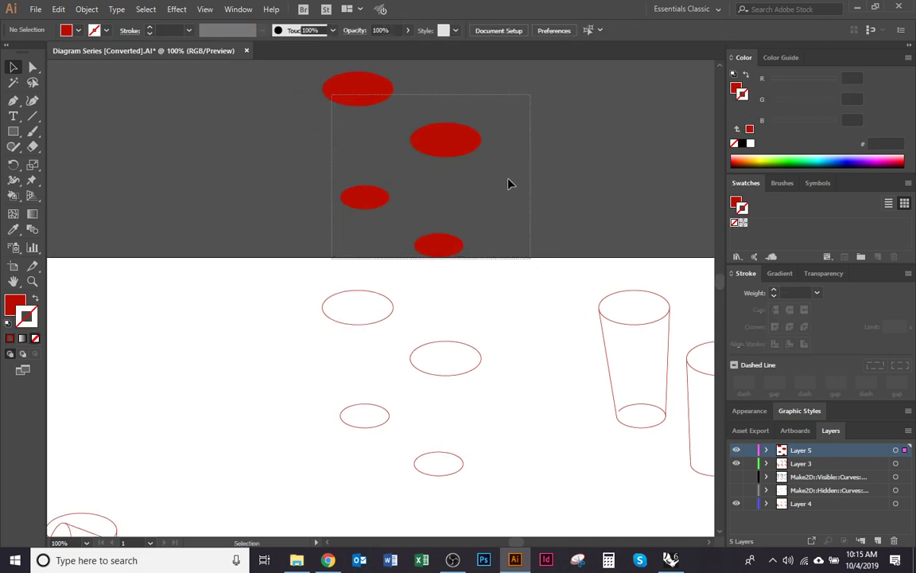
{"action": "left_click_drag", "start_coordinate": [501, 246], "coordinate": [481, 201]}
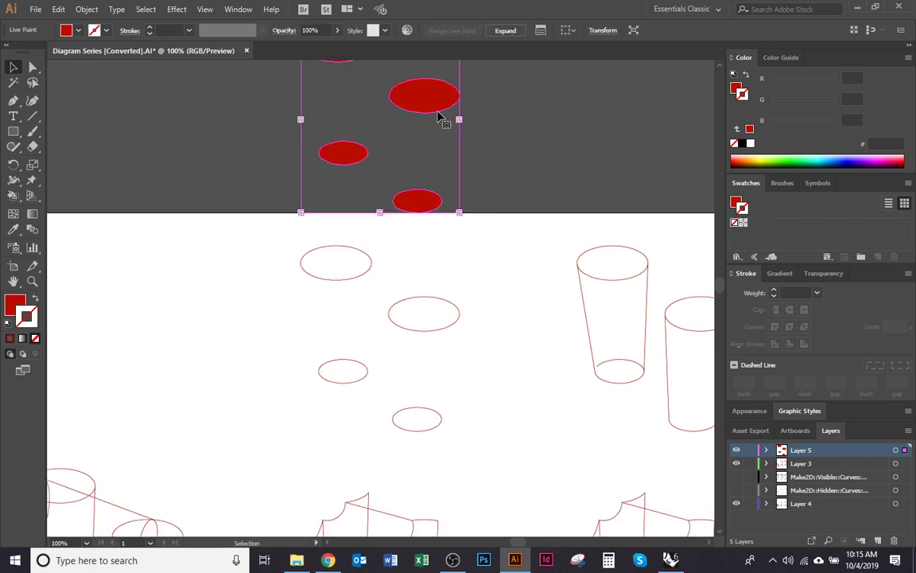
{"action": "left_click_drag", "start_coordinate": [438, 116], "coordinate": [425, 324]}
{"action": "left_click_drag", "start_coordinate": [845, 450], "coordinate": [850, 468]}
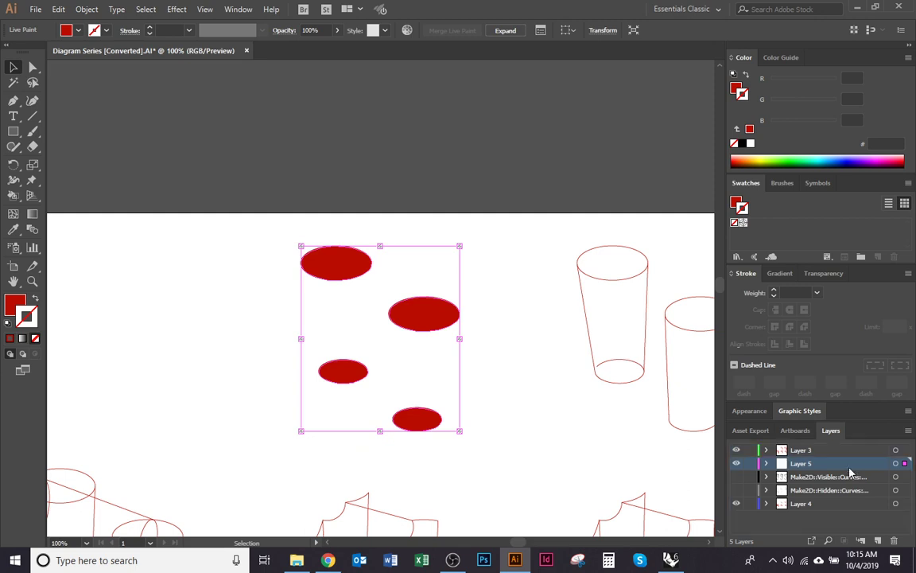
Set the painted ellipse group's opacity to 50% and deselect it.
{"action": "left_click", "coordinate": [337, 31]}
{"action": "left_click", "coordinate": [311, 30]}
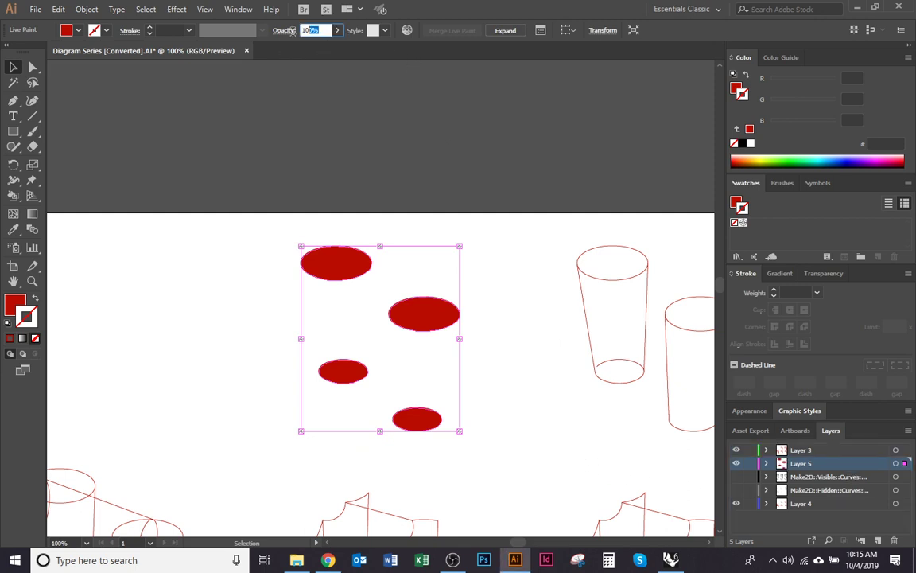
{"action": "type", "text": "50"}
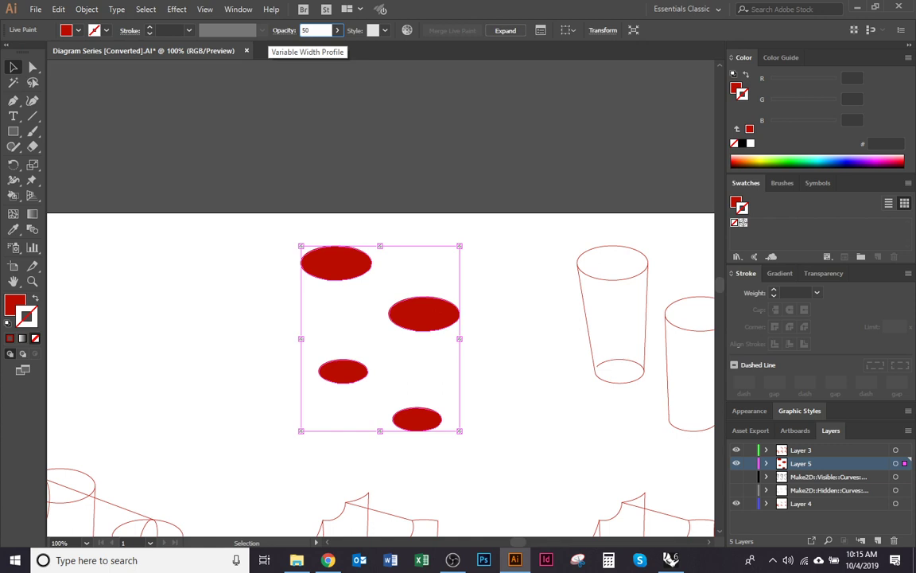
{"action": "key", "text": "Return"}
{"action": "left_click", "coordinate": [491, 302]}
{"action": "left_click_drag", "start_coordinate": [490, 302], "coordinate": [499, 227]}
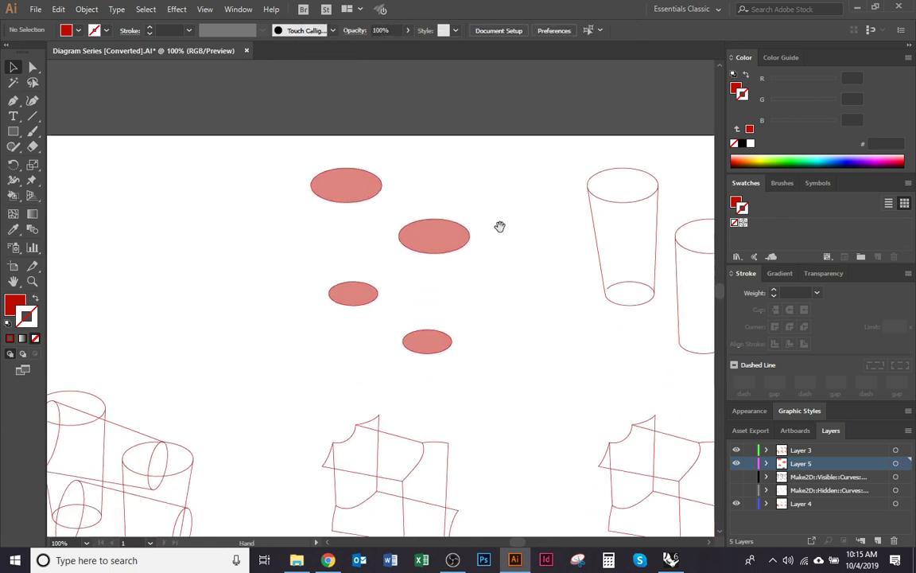
Show the Make2D visible and hidden curves layers to check the ellipses and cones against the boxes, and hide both layers again.
{"action": "left_click", "coordinate": [736, 493]}
{"action": "scroll", "coordinate": [429, 226], "scroll_direction": "up", "scroll_amount": 1}
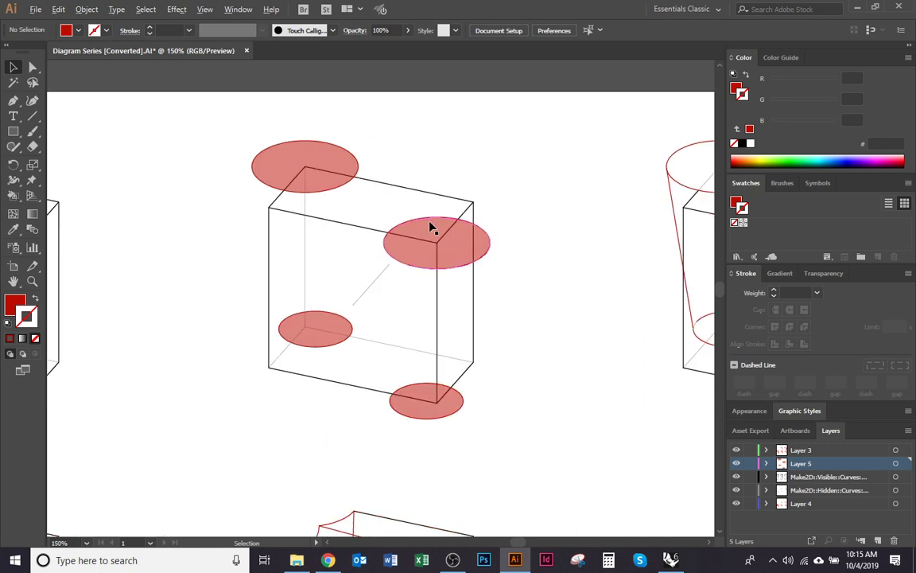
{"action": "left_click_drag", "start_coordinate": [532, 290], "coordinate": [325, 345]}
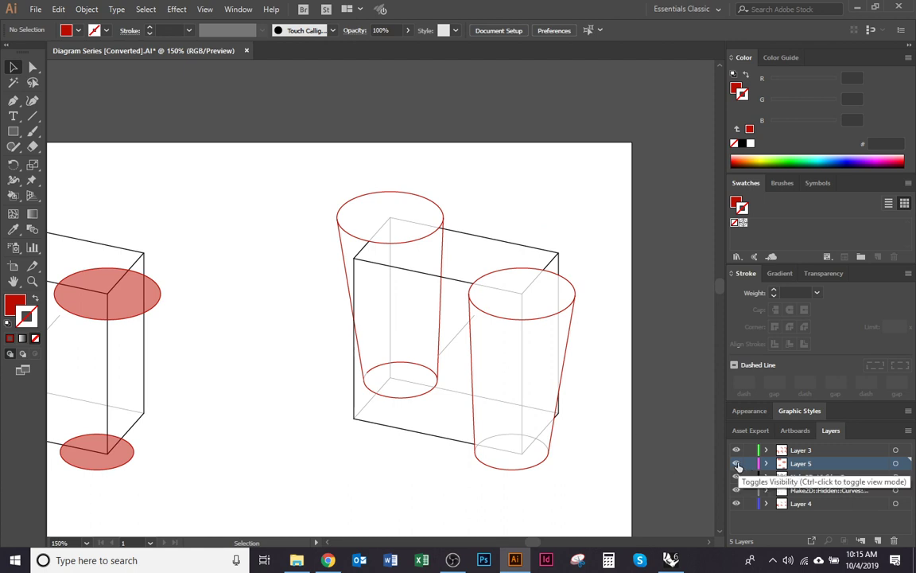
{"action": "left_click_drag", "start_coordinate": [736, 476], "coordinate": [737, 490]}
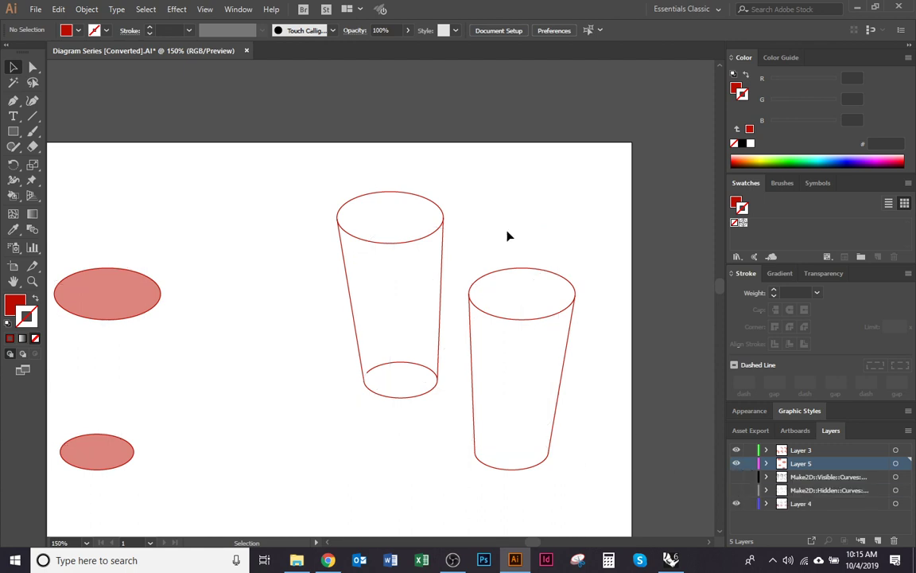
{"action": "left_click_drag", "start_coordinate": [581, 414], "coordinate": [575, 384]}
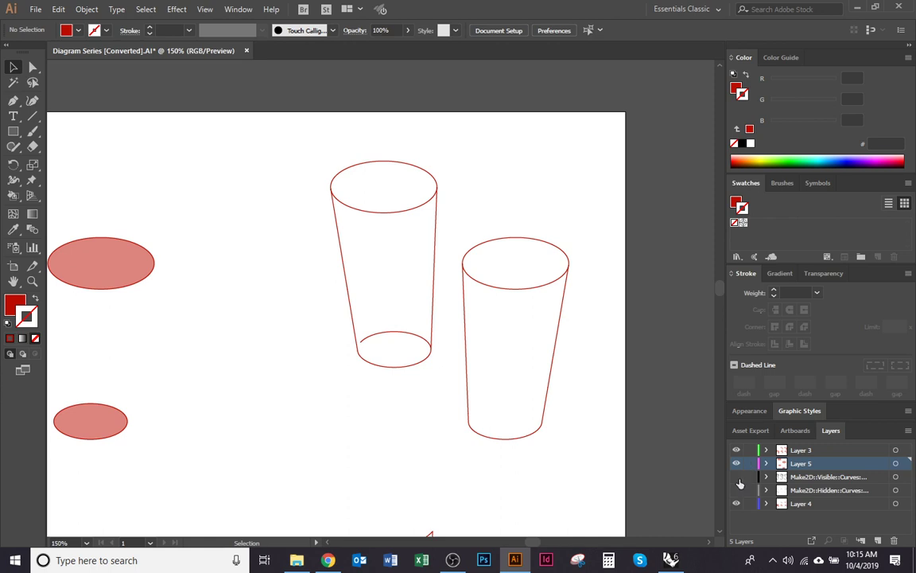
Turn on the Make2D curves layers and match the grey arc on the third diagram's rear cone base to the adjoining red stroke.
{"action": "left_click_drag", "start_coordinate": [736, 477], "coordinate": [738, 490]}
{"action": "scroll", "coordinate": [362, 347], "scroll_direction": "up", "scroll_amount": 7}
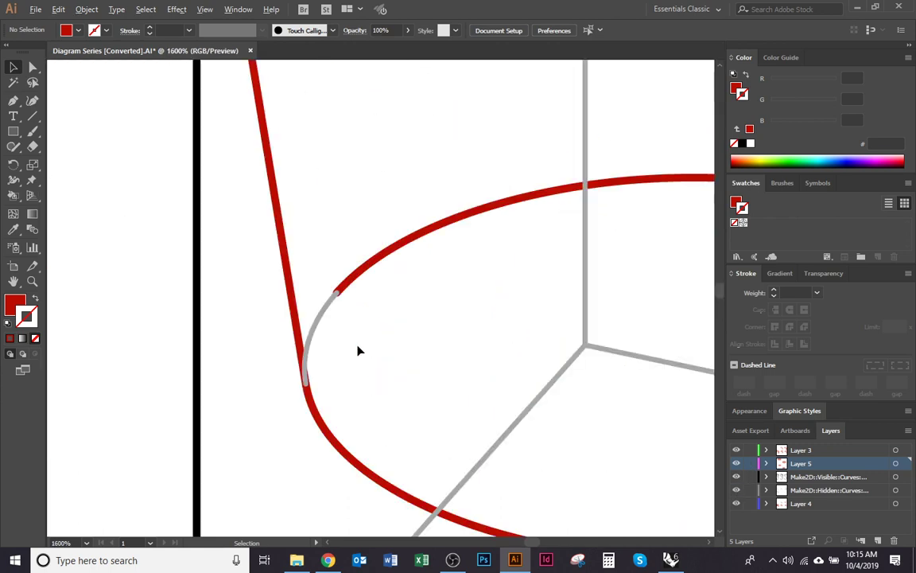
{"action": "left_click", "coordinate": [319, 321]}
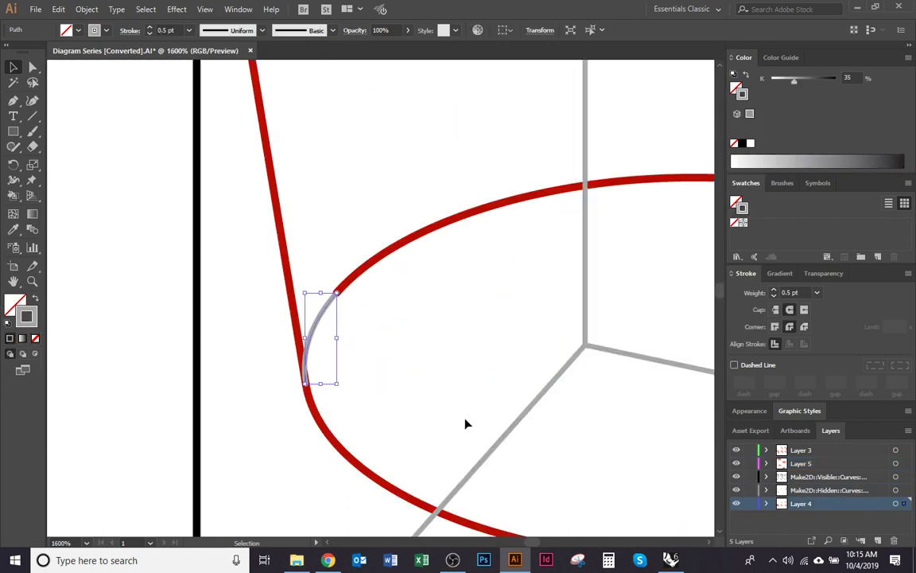
{"action": "left_click", "coordinate": [382, 255]}
{"action": "key", "text": "v"}
{"action": "left_click", "coordinate": [391, 366]}
{"action": "scroll", "coordinate": [391, 366], "scroll_direction": "down", "scroll_amount": 6}
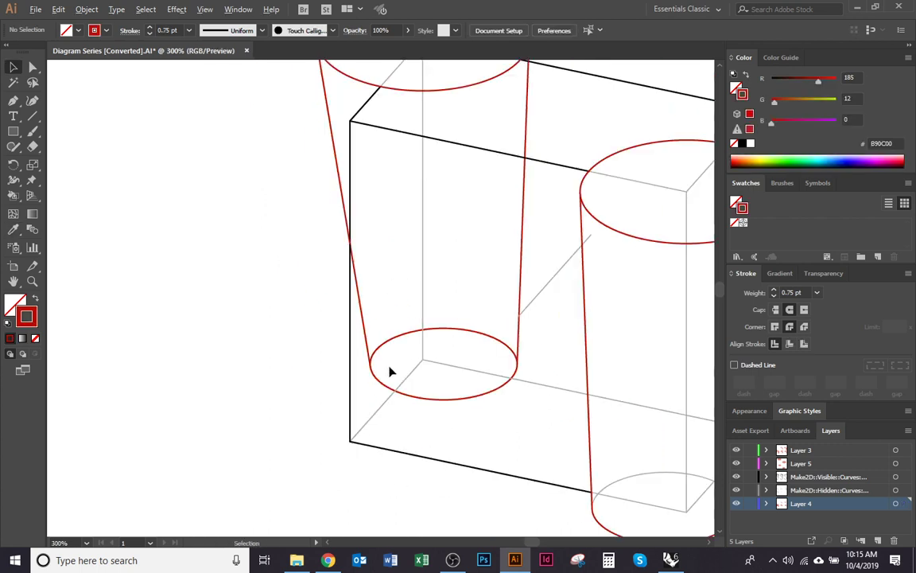
{"action": "left_click_drag", "start_coordinate": [522, 283], "coordinate": [458, 296]}
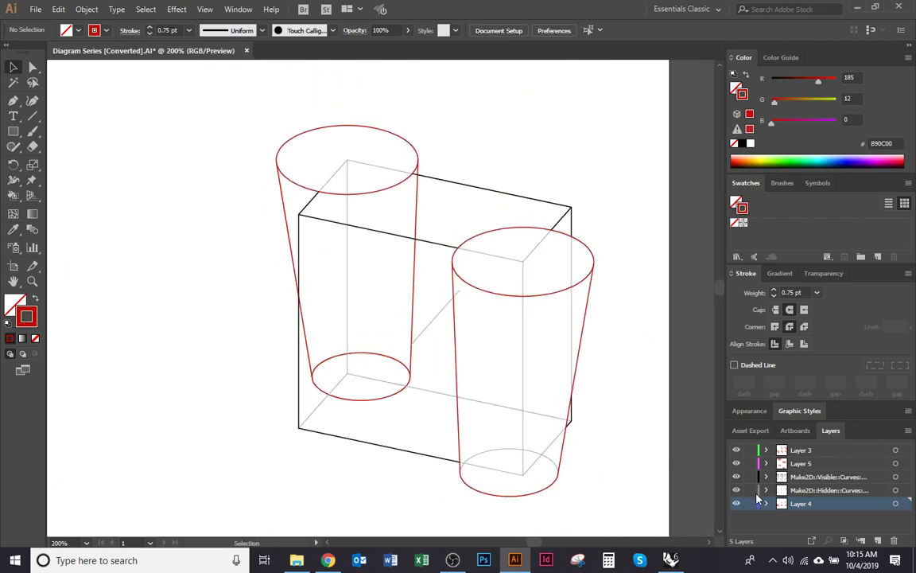
Hide the Make2D curves layers and copy the third diagram's two red cones straight up above the artboard.
{"action": "left_click_drag", "start_coordinate": [736, 490], "coordinate": [736, 477]}
{"action": "scroll", "coordinate": [612, 427], "scroll_direction": "down", "scroll_amount": 2}
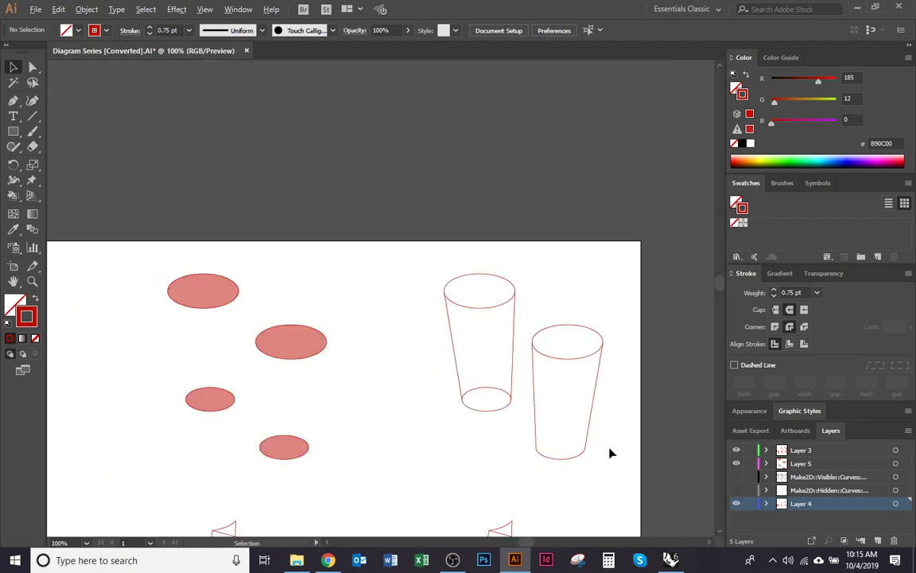
{"action": "left_click_drag", "start_coordinate": [611, 457], "coordinate": [417, 257]}
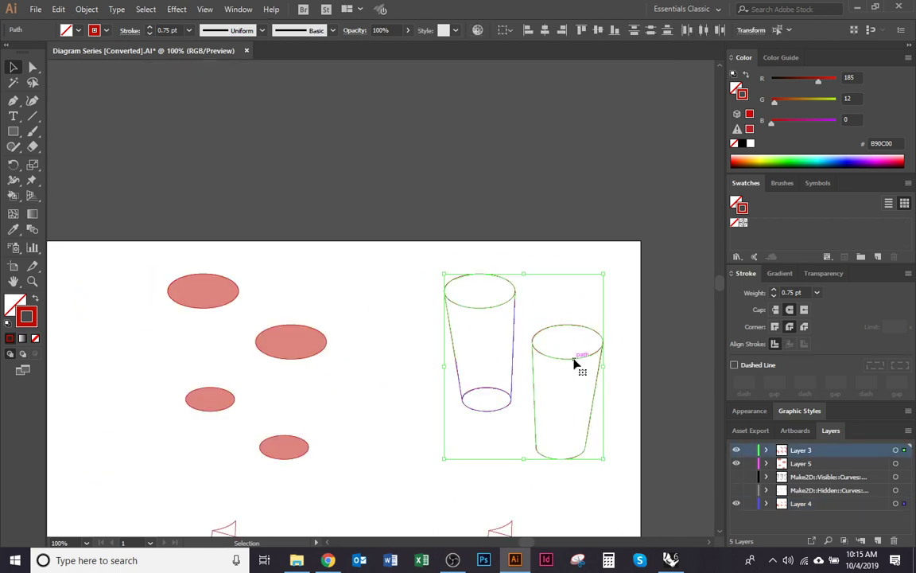
{"action": "left_click_drag", "start_coordinate": [574, 364], "coordinate": [586, 159]}
{"action": "left_click", "coordinate": [627, 222]}
{"action": "left_click_drag", "start_coordinate": [628, 222], "coordinate": [644, 293]}
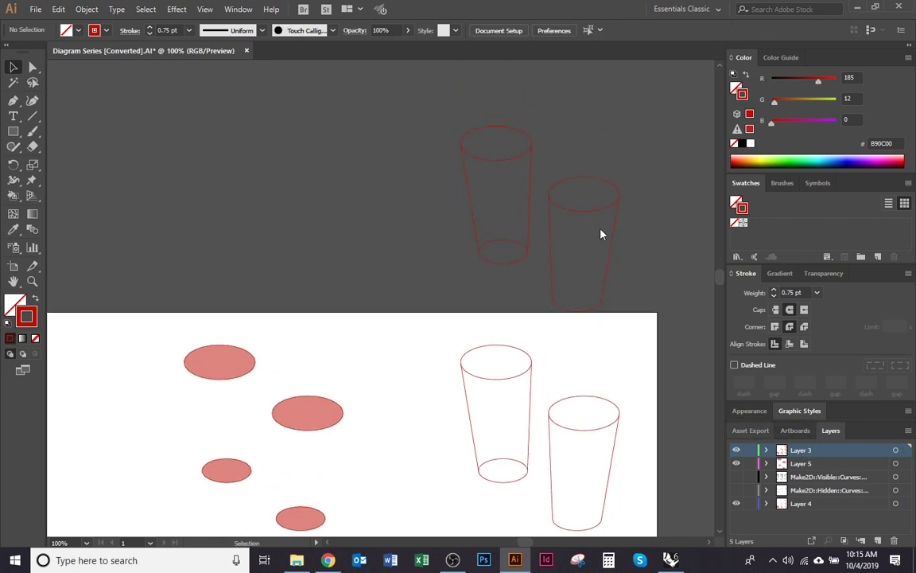
{"action": "key", "text": "k"}
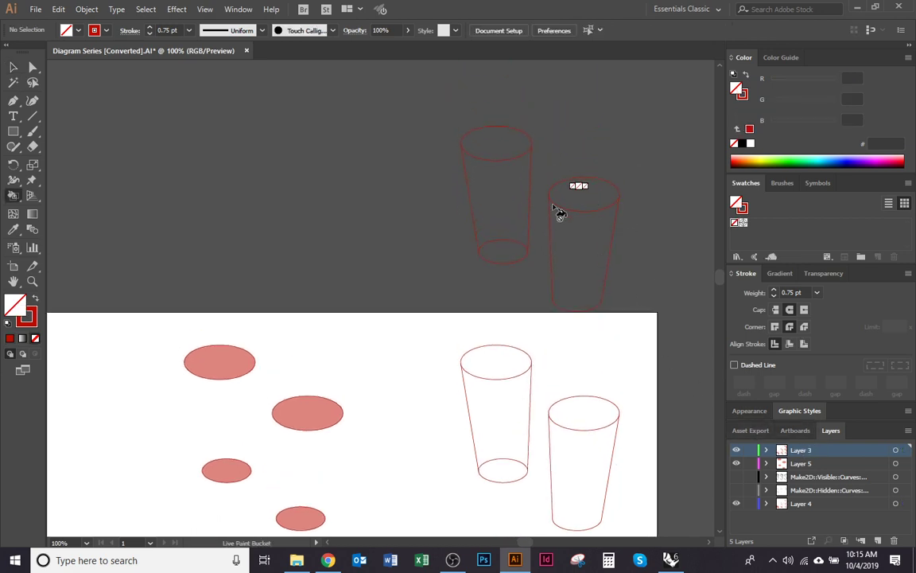
{"action": "left_click", "coordinate": [35, 300]}
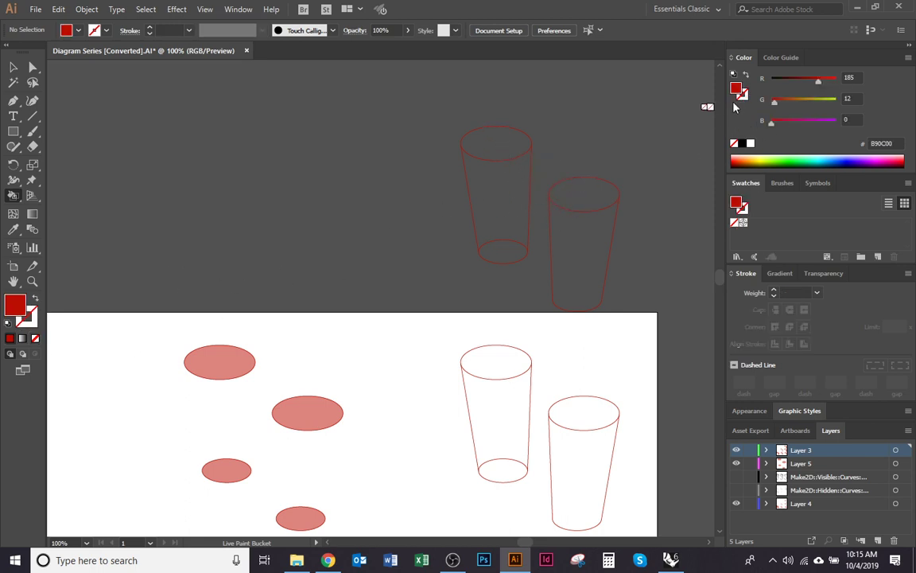
{"action": "key", "text": "v"}
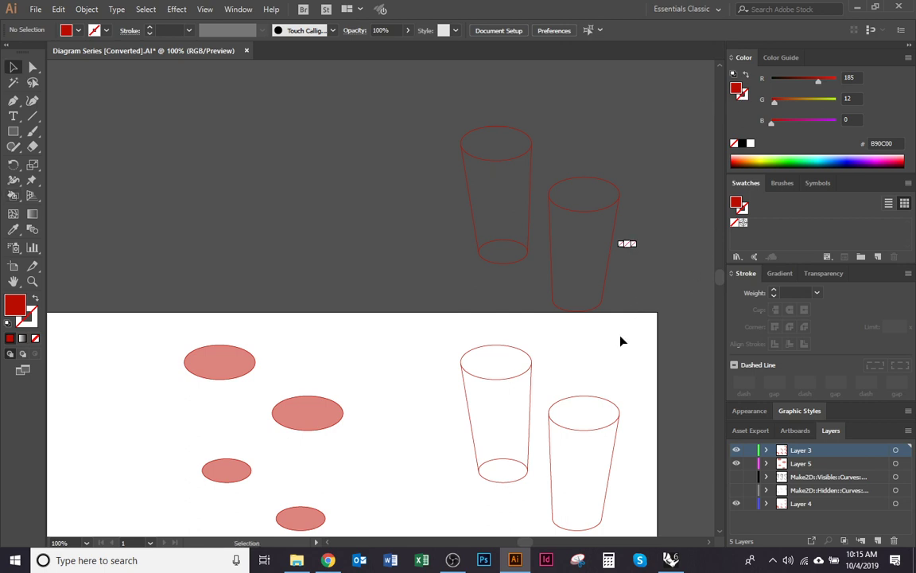
{"action": "left_click_drag", "start_coordinate": [620, 341], "coordinate": [609, 295]}
{"action": "scroll", "coordinate": [576, 184], "scroll_direction": "up", "scroll_amount": 2}
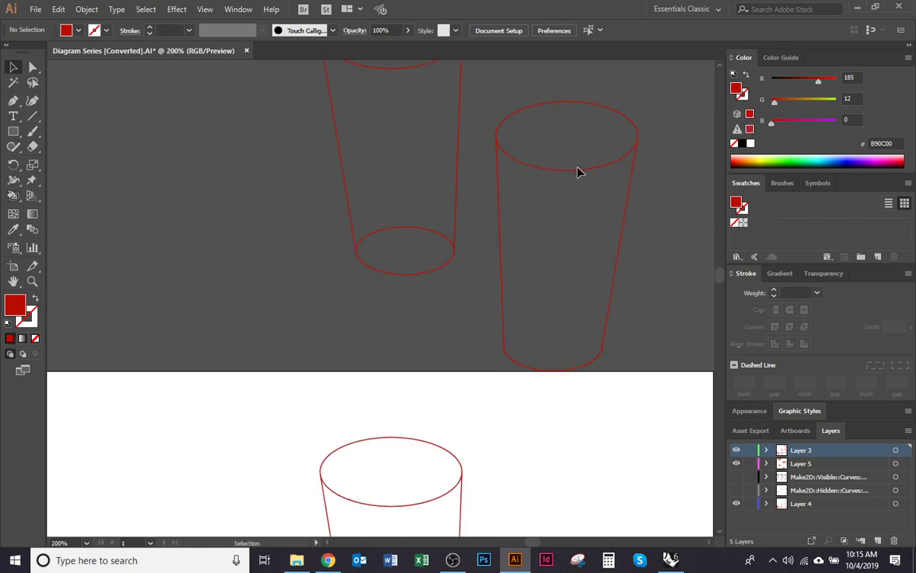
{"action": "left_click", "coordinate": [580, 223]}
{"action": "scroll", "coordinate": [573, 225], "scroll_direction": "down", "scroll_amount": 1}
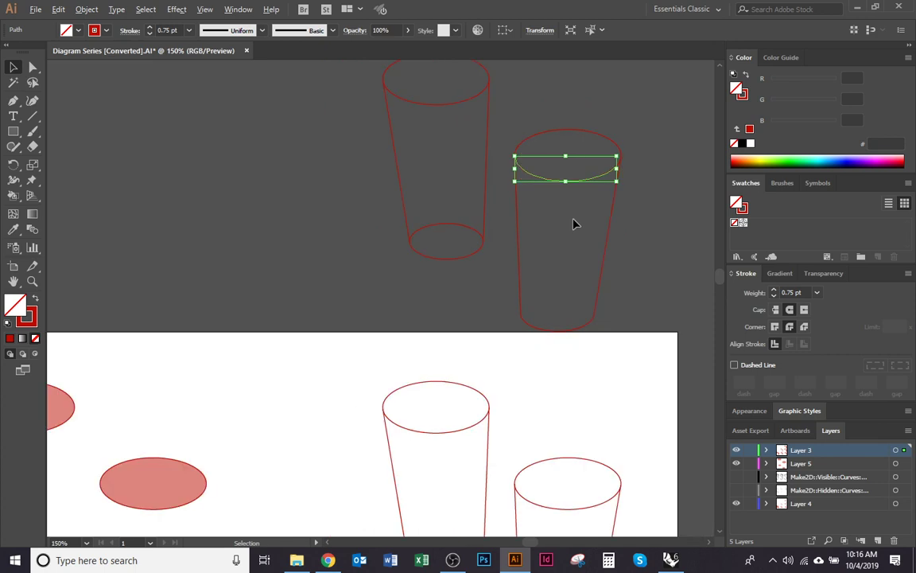
{"action": "scroll", "coordinate": [632, 341], "scroll_direction": "down", "scroll_amount": 1}
Make the copied cones a Live Paint group and fill both top ellipses with the red B90C00.
{"action": "mouse_move", "coordinate": [631, 341]}
{"action": "left_mouse_down"}
{"action": "mouse_move", "coordinate": [482, 118]}
{"action": "mouse_move", "coordinate": [439, 102]}
{"action": "left_mouse_up"}
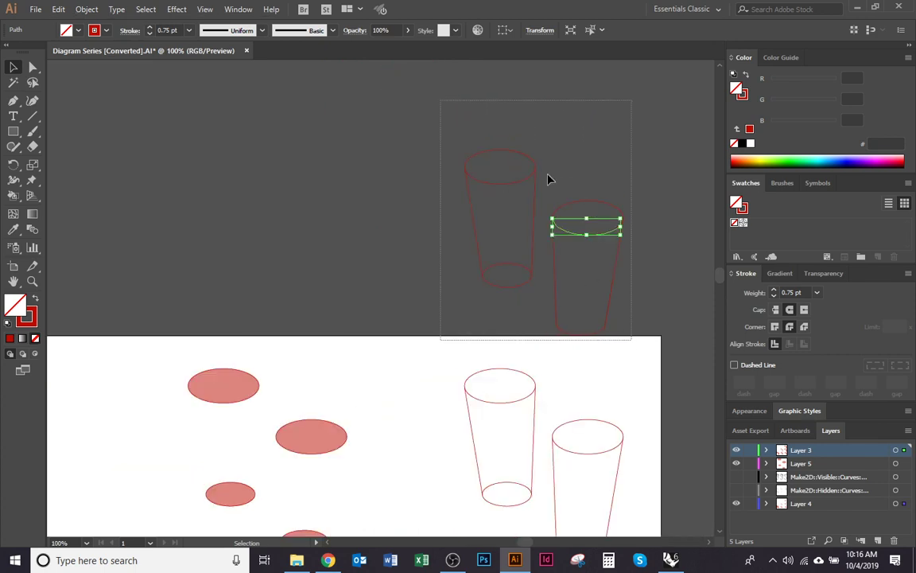
{"action": "key", "text": "k"}
{"action": "left_click", "coordinate": [593, 211]}
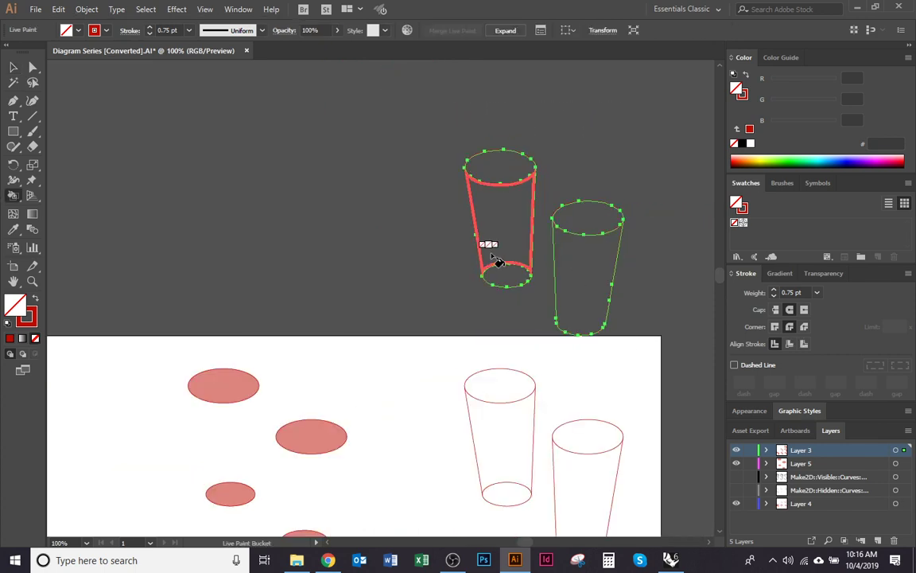
{"action": "left_click", "coordinate": [34, 298]}
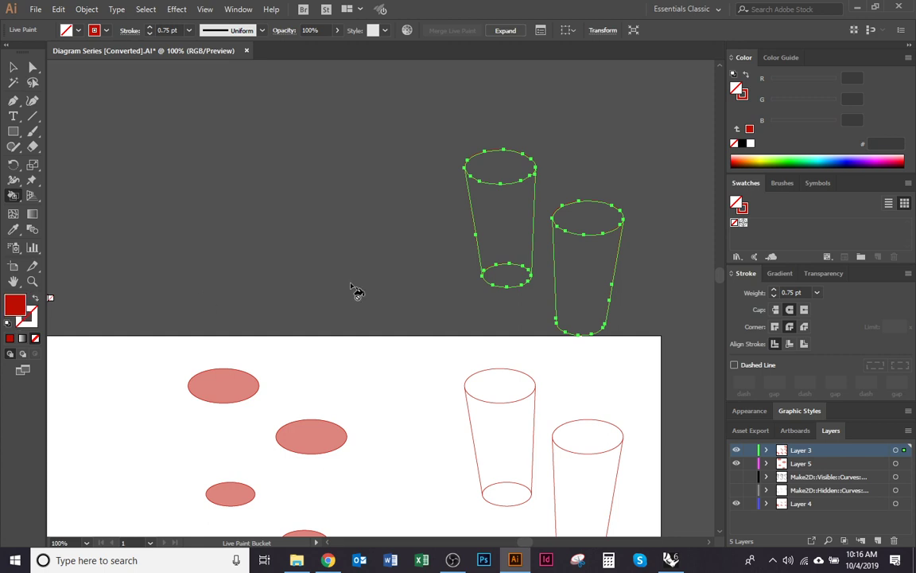
{"action": "left_click", "coordinate": [501, 167]}
{"action": "left_click", "coordinate": [585, 219]}
Save the red fill colour B90C00 as a new swatch.
{"action": "mouse_move", "coordinate": [590, 311]}
{"action": "left_mouse_down"}
{"action": "mouse_move", "coordinate": [562, 260]}
{"action": "mouse_move", "coordinate": [595, 293]}
{"action": "left_mouse_up"}
{"action": "scroll", "coordinate": [535, 203], "scroll_direction": "up", "scroll_amount": 2}
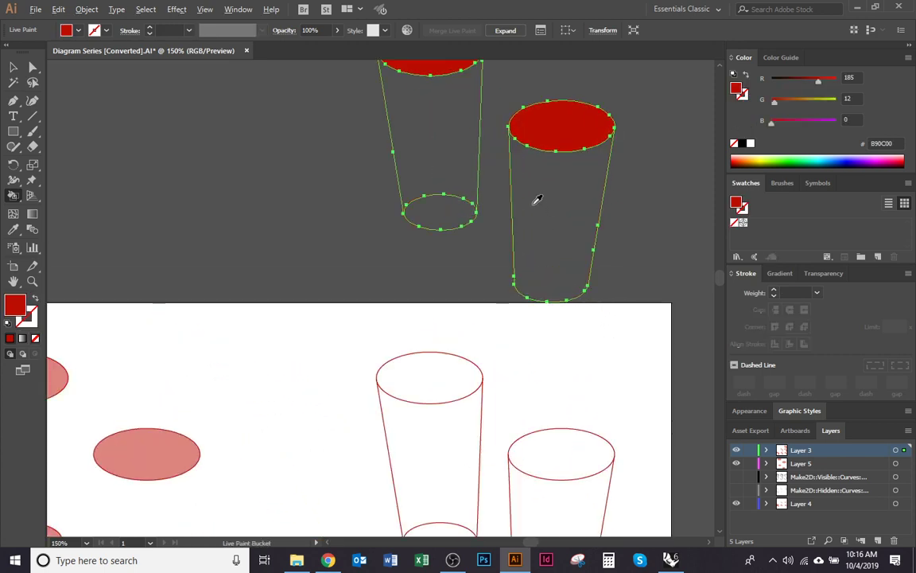
{"action": "left_click_drag", "start_coordinate": [550, 219], "coordinate": [517, 298]}
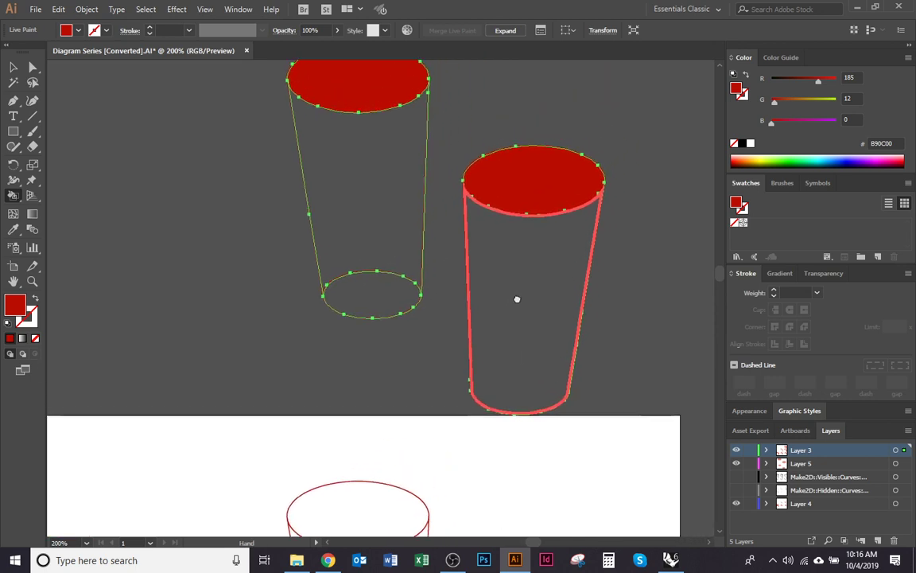
{"action": "left_click_drag", "start_coordinate": [737, 204], "coordinate": [752, 225]}
Live Paint both copied cones' sides and the rear cone's base with a white-to-black linear gradient at 0°.
{"action": "left_click", "coordinate": [780, 273]}
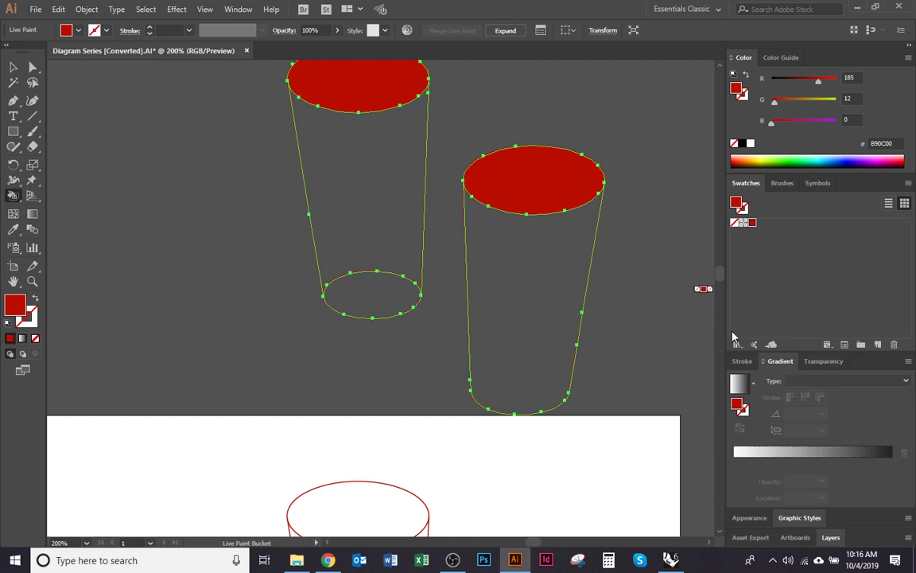
{"action": "left_click", "coordinate": [754, 387]}
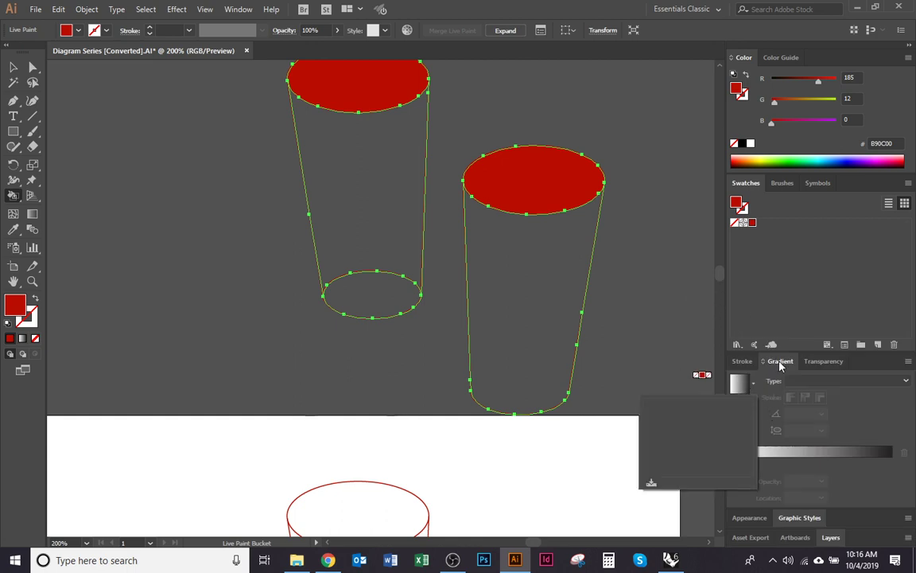
{"action": "left_click", "coordinate": [238, 8]}
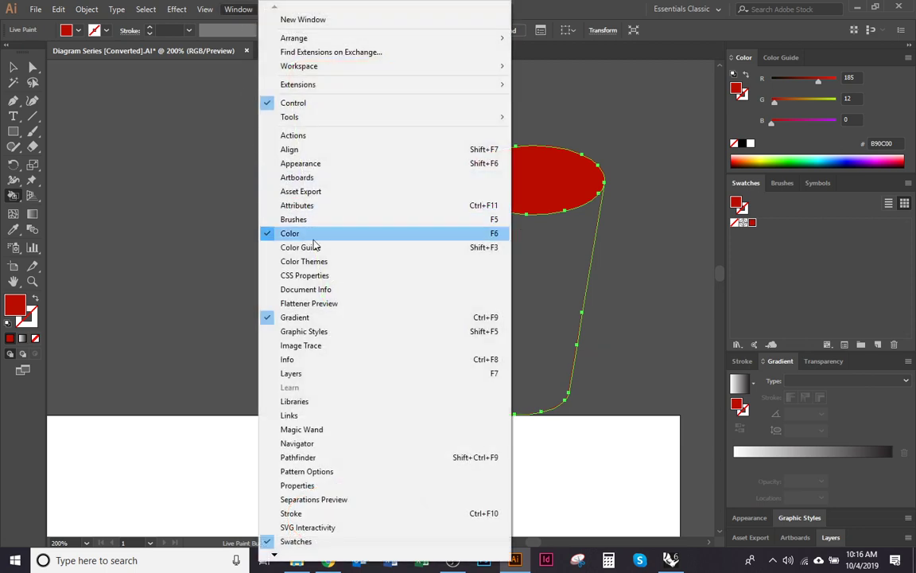
{"action": "left_click", "coordinate": [815, 398]}
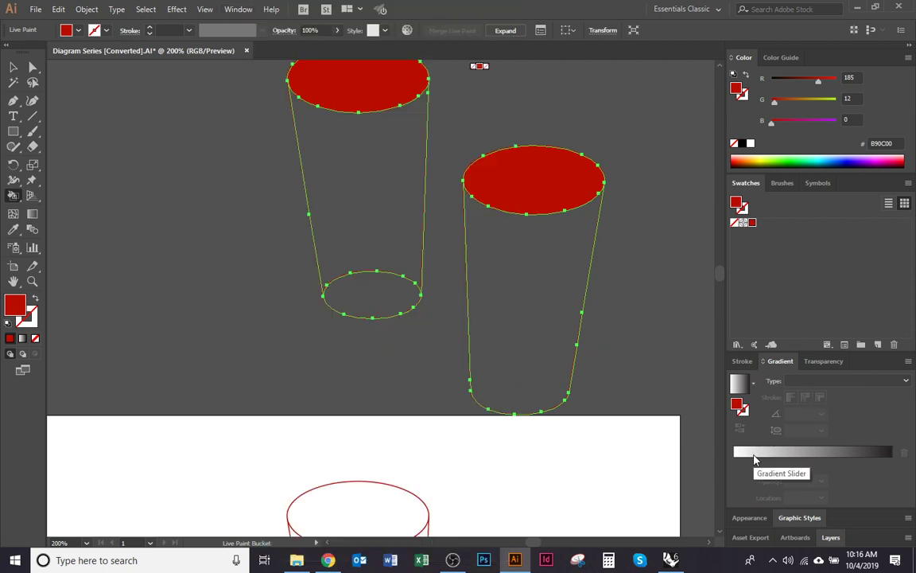
{"action": "left_click", "coordinate": [762, 457]}
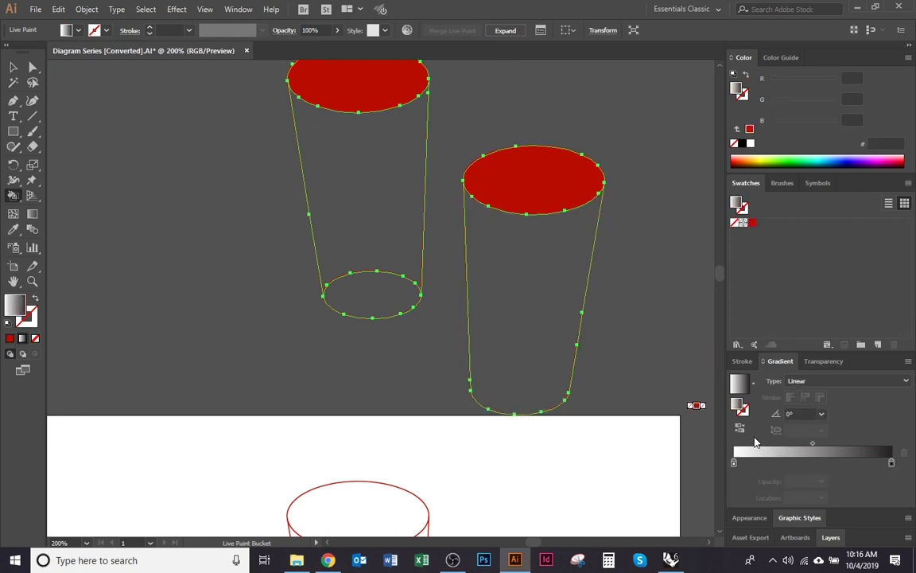
{"action": "left_click", "coordinate": [585, 280]}
{"action": "left_click", "coordinate": [365, 221]}
{"action": "left_click", "coordinate": [388, 302]}
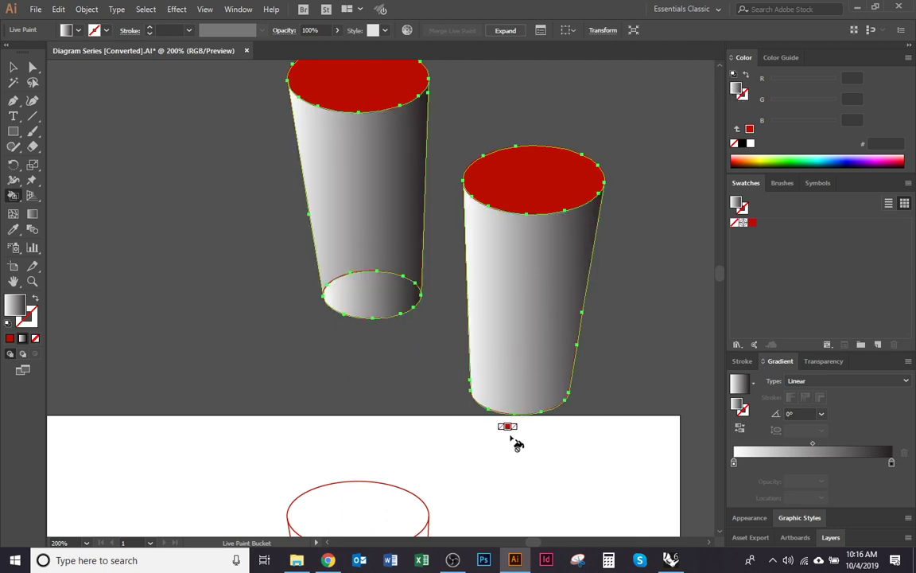
Make both end stops of the linear gradient the saved red B90C00, with the last stop at 100%.
{"action": "left_click_drag", "start_coordinate": [570, 475], "coordinate": [536, 466]}
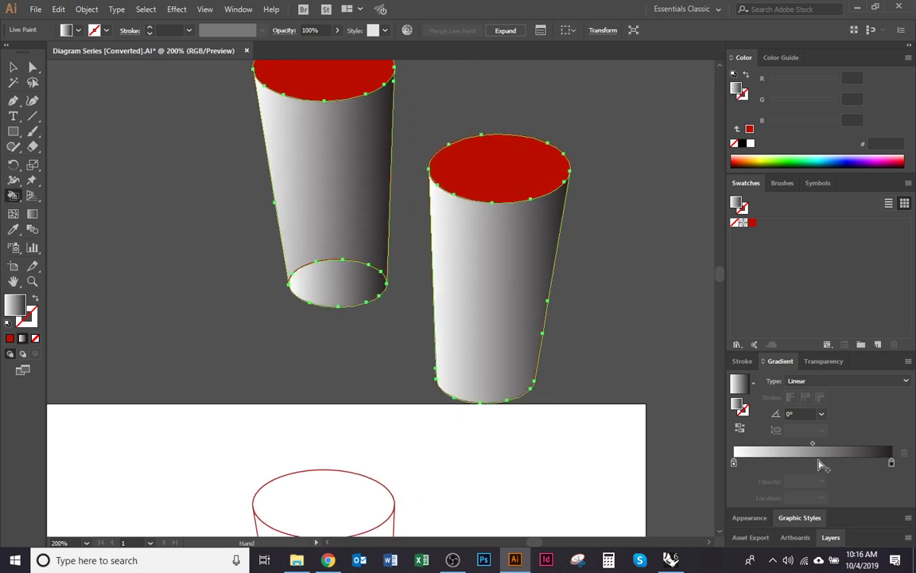
{"action": "left_click", "coordinate": [733, 463]}
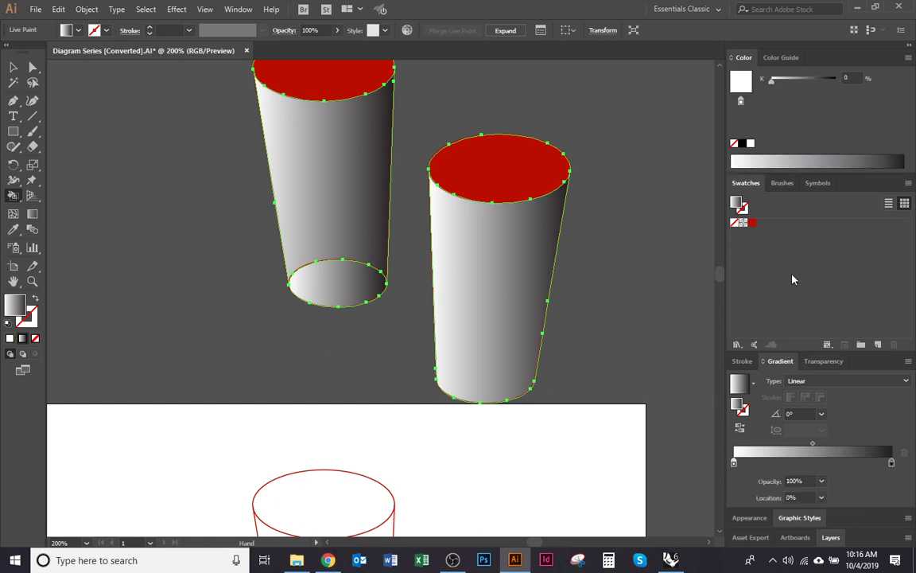
{"action": "left_click", "coordinate": [752, 224]}
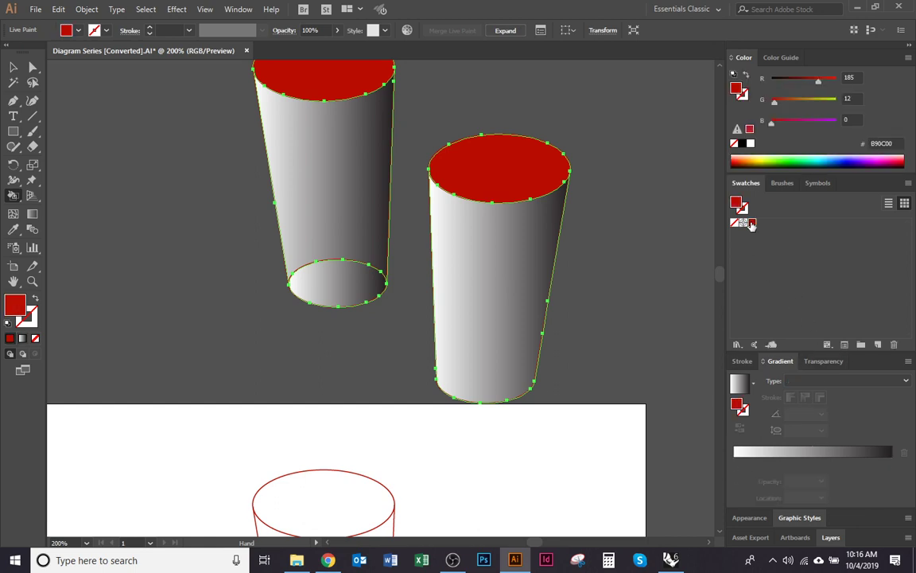
{"action": "mouse_move", "coordinate": [746, 371]}
{"action": "left_mouse_down"}
{"action": "mouse_move", "coordinate": [733, 495]}
{"action": "mouse_move", "coordinate": [733, 465]}
{"action": "mouse_move", "coordinate": [835, 464]}
{"action": "mouse_move", "coordinate": [867, 503]}
{"action": "left_mouse_up"}
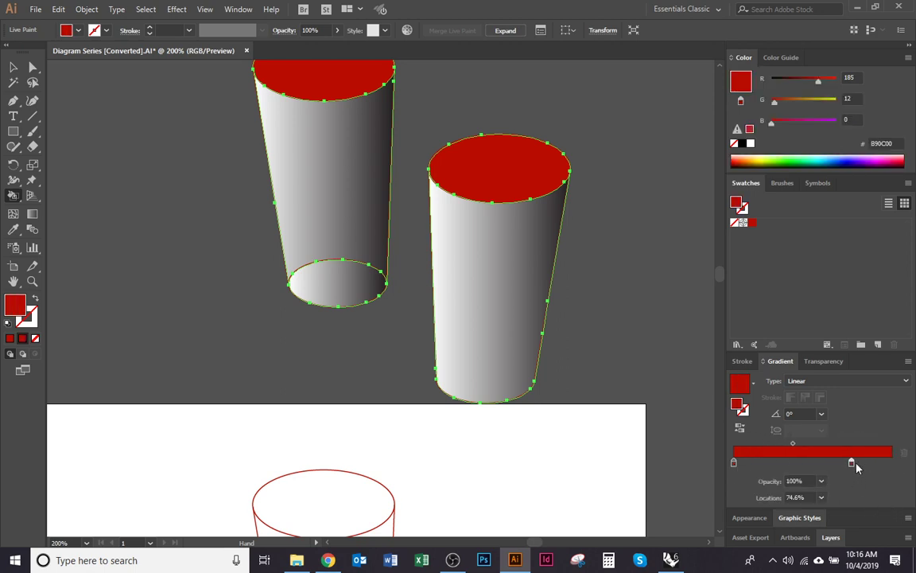
{"action": "left_click_drag", "start_coordinate": [853, 464], "coordinate": [892, 464]}
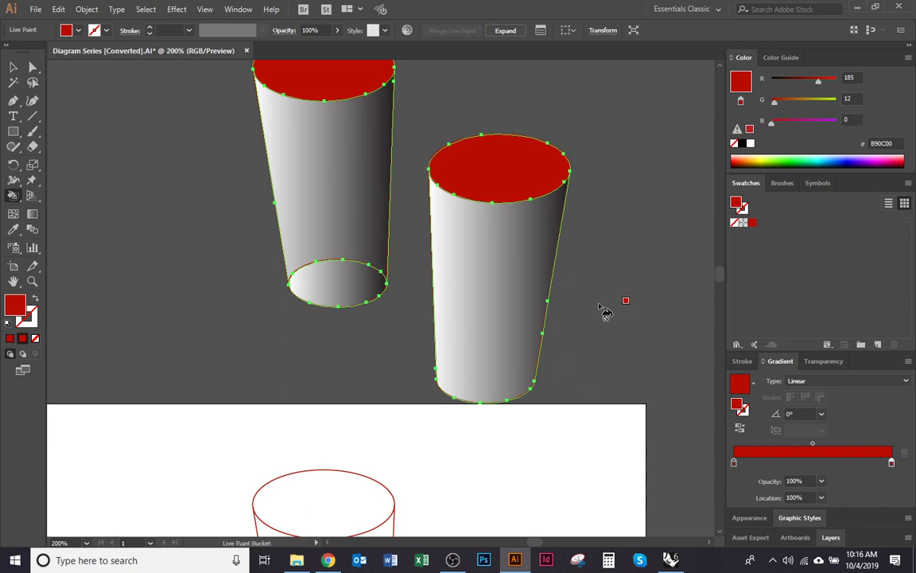
Live Paint both cones' sides and the rear cone's base with the red B90C00 gradient.
{"action": "left_click", "coordinate": [512, 256]}
{"action": "left_click", "coordinate": [364, 273]}
{"action": "left_click", "coordinate": [361, 232]}
{"action": "left_click_drag", "start_coordinate": [595, 347], "coordinate": [605, 367]}
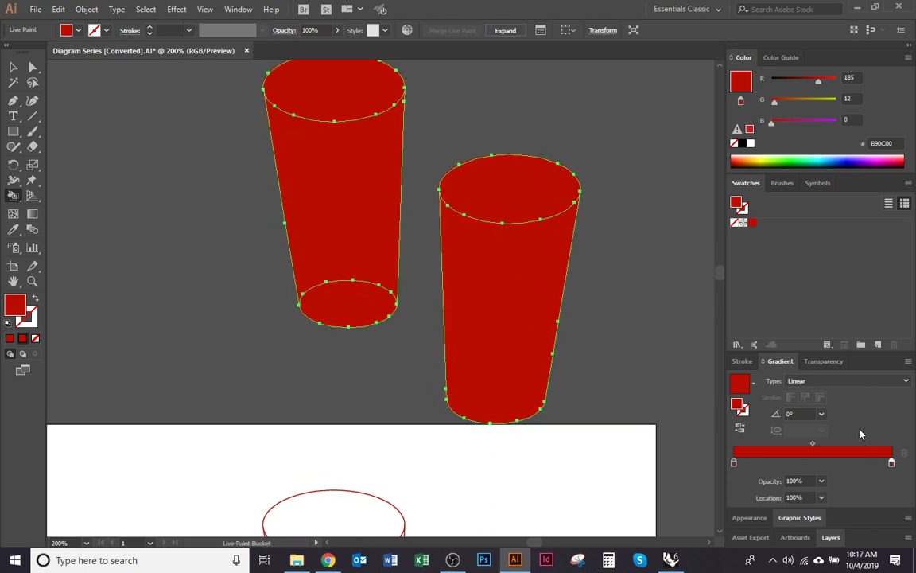
Add a middle gradient stop at about 45% and reduce its HSB saturation to 40%.
{"action": "left_click", "coordinate": [806, 464]}
{"action": "left_click", "coordinate": [906, 60]}
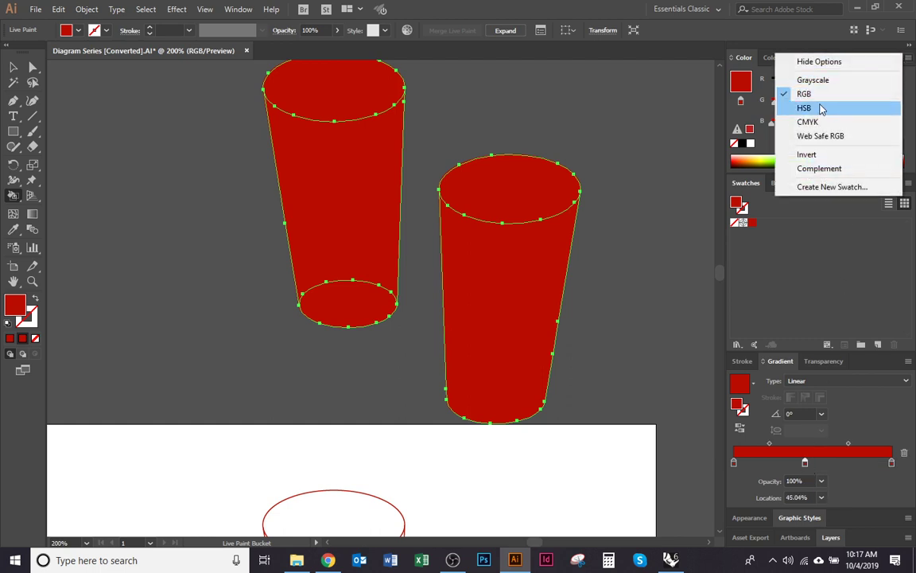
{"action": "left_click", "coordinate": [822, 108]}
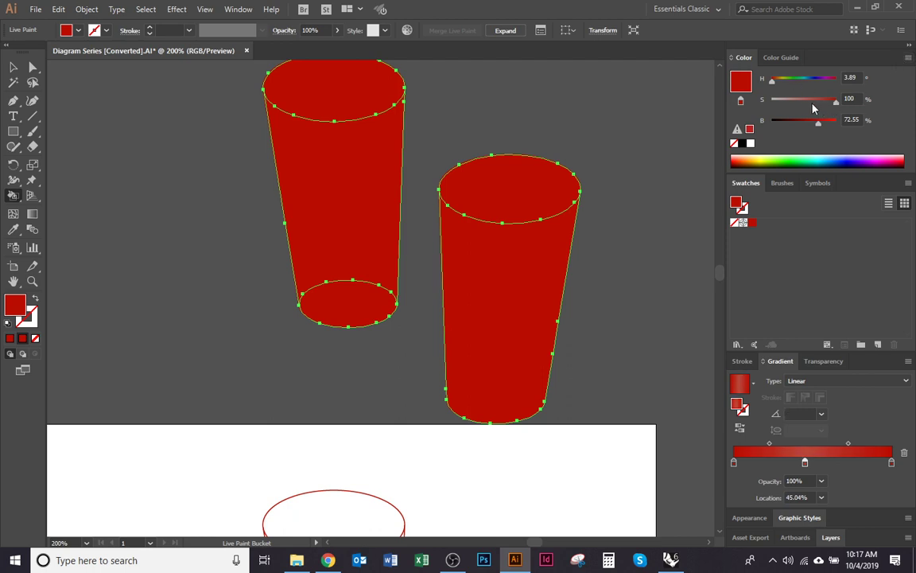
{"action": "left_click_drag", "start_coordinate": [835, 100], "coordinate": [796, 100]}
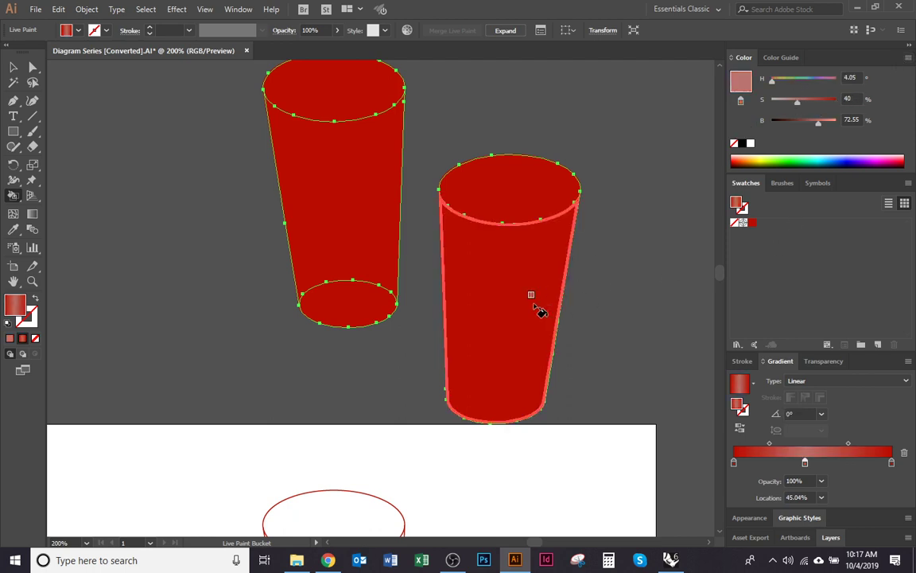
Live Paint both cones' sides and the rear cone's base with the gradient's lighter red middle.
{"action": "left_click", "coordinate": [517, 279]}
{"action": "left_click", "coordinate": [348, 306]}
{"action": "left_click", "coordinate": [342, 238]}
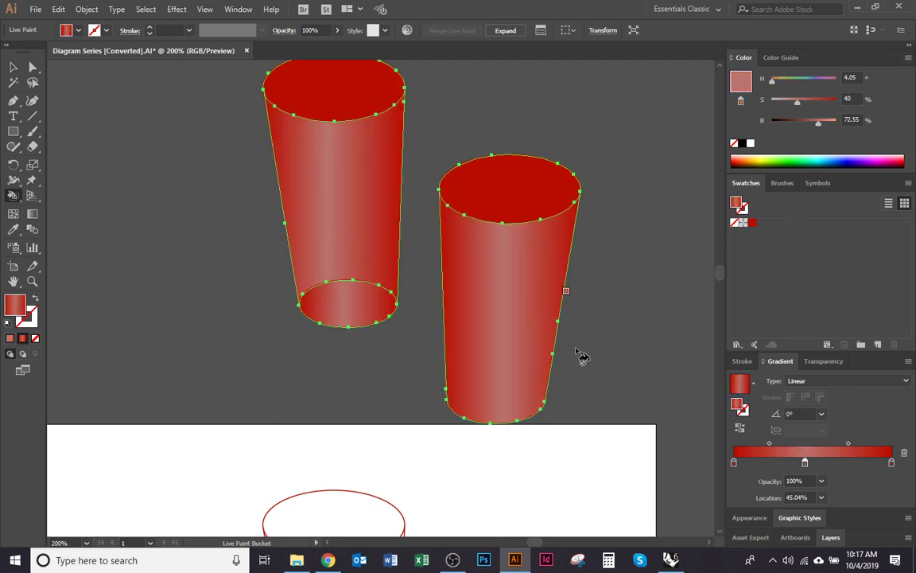
Try gradient angles of -12°, -19° and -29°, repainting the front cone's side.
{"action": "left_click", "coordinate": [821, 413]}
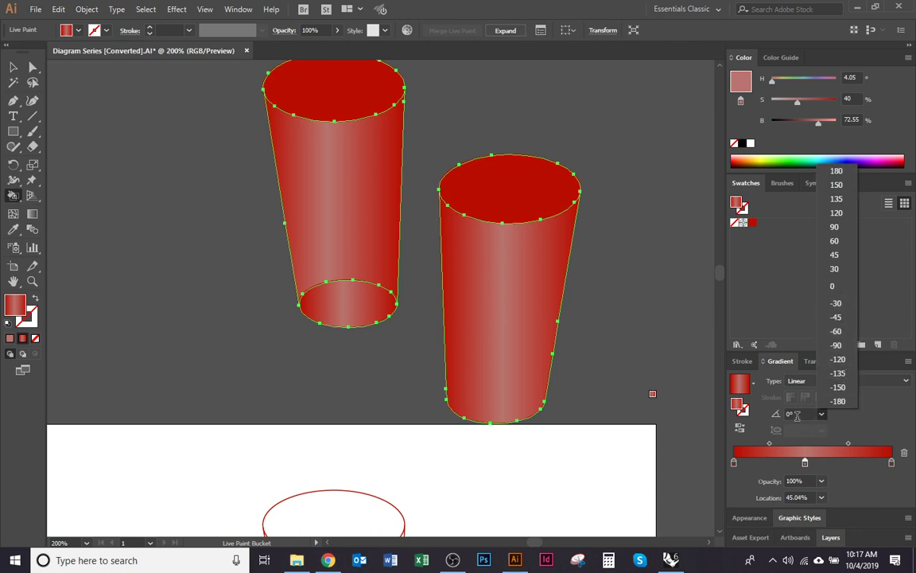
{"action": "left_click", "coordinate": [796, 414]}
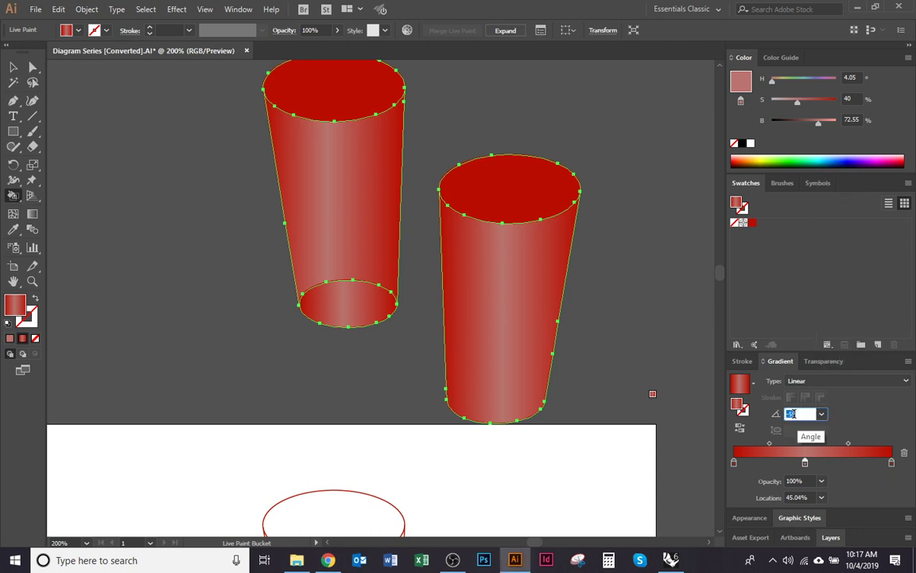
{"action": "type", "text": "-12"}
{"action": "key", "text": "Return"}
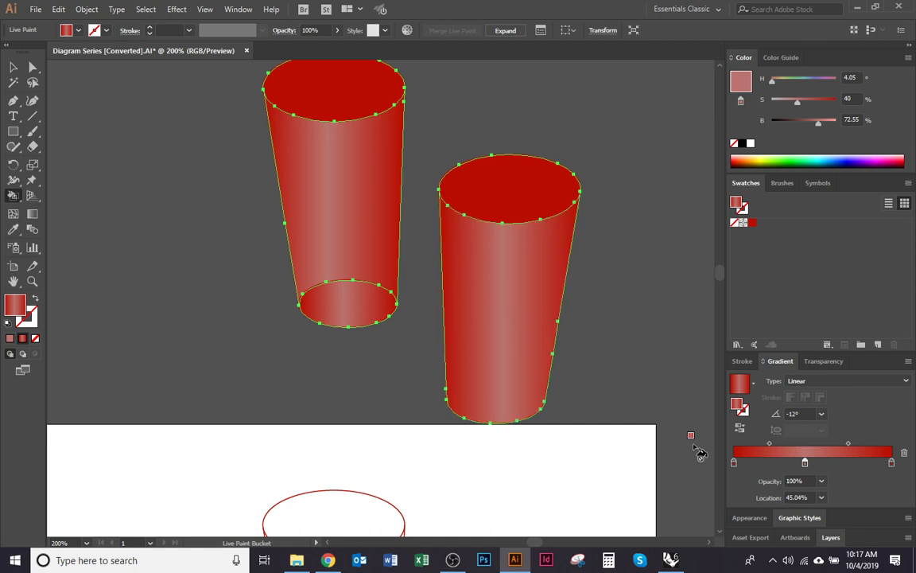
{"action": "left_click", "coordinate": [799, 414]}
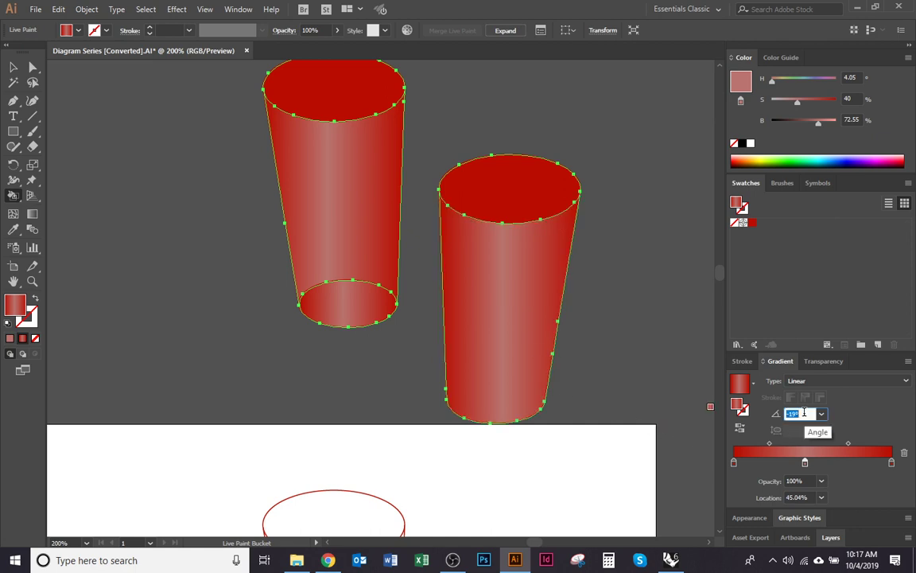
{"action": "left_click", "coordinate": [531, 294]}
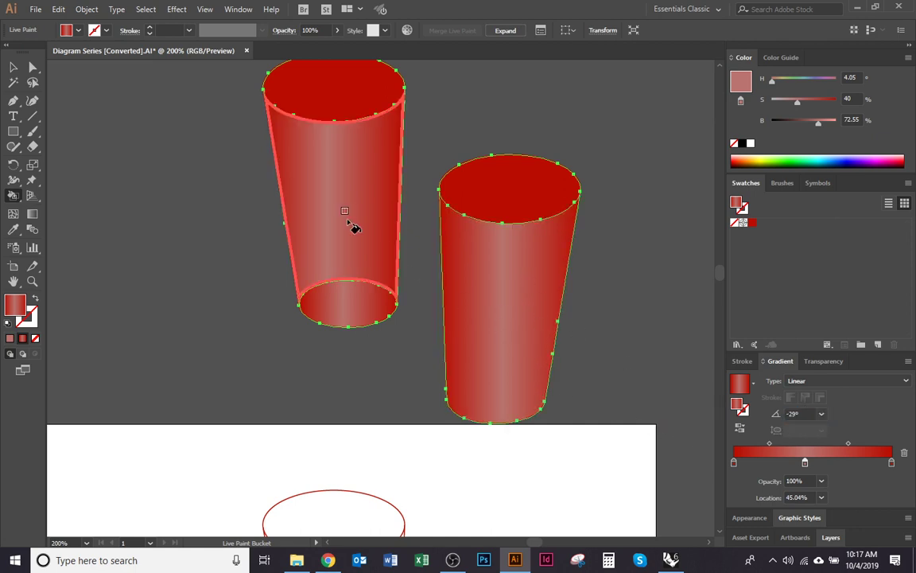
Set the gradient angle to -13° and repaint the sides of both cones.
{"action": "left_click", "coordinate": [807, 414]}
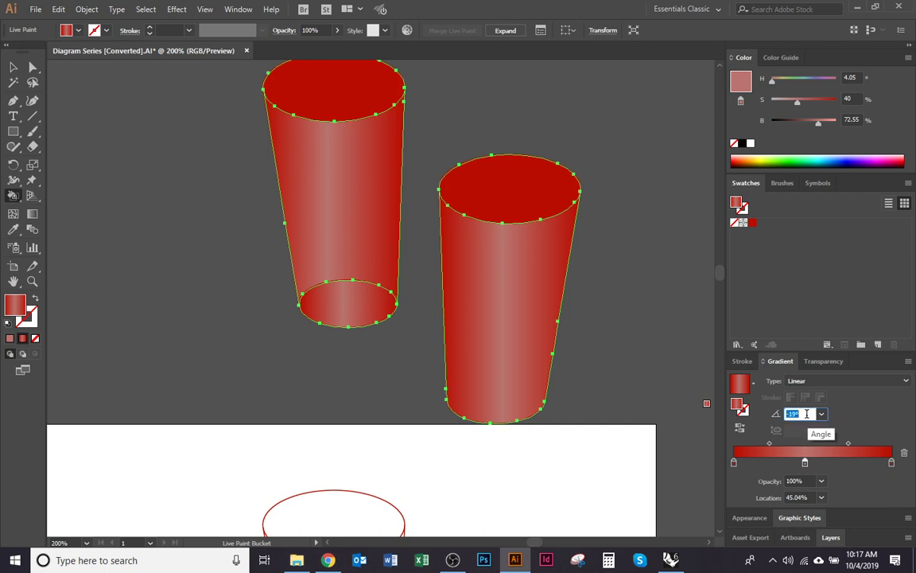
{"action": "left_click", "coordinate": [359, 251]}
{"action": "left_click", "coordinate": [522, 362]}
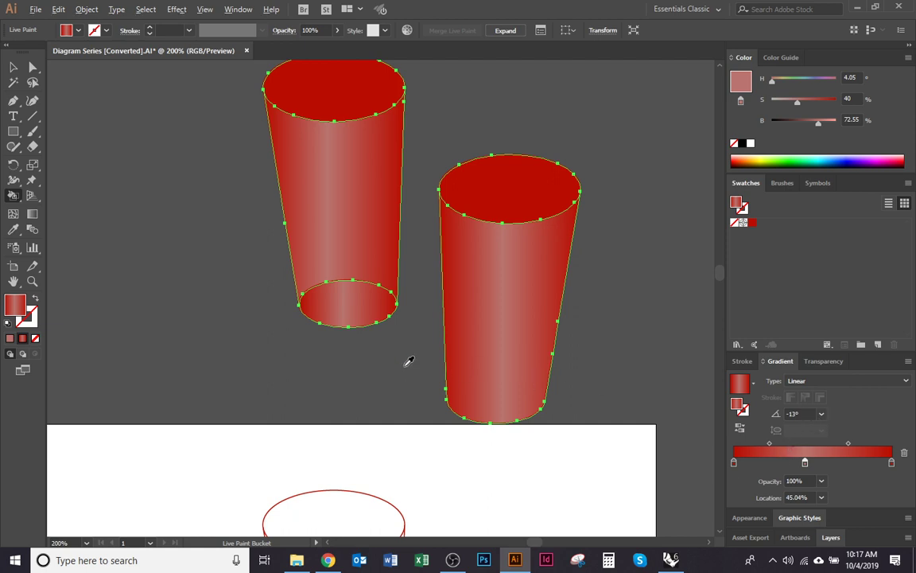
{"action": "scroll", "coordinate": [405, 363], "scroll_direction": "down", "scroll_amount": 1}
{"action": "key", "text": "v"}
{"action": "left_click_drag", "start_coordinate": [372, 382], "coordinate": [327, 350]}
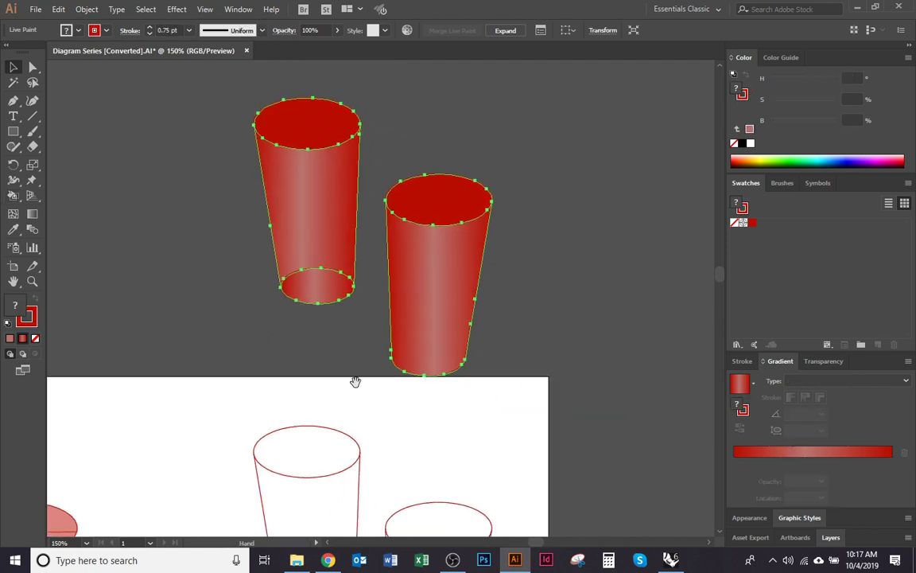
{"action": "left_click", "coordinate": [351, 343]}
{"action": "left_click", "coordinate": [352, 348]}
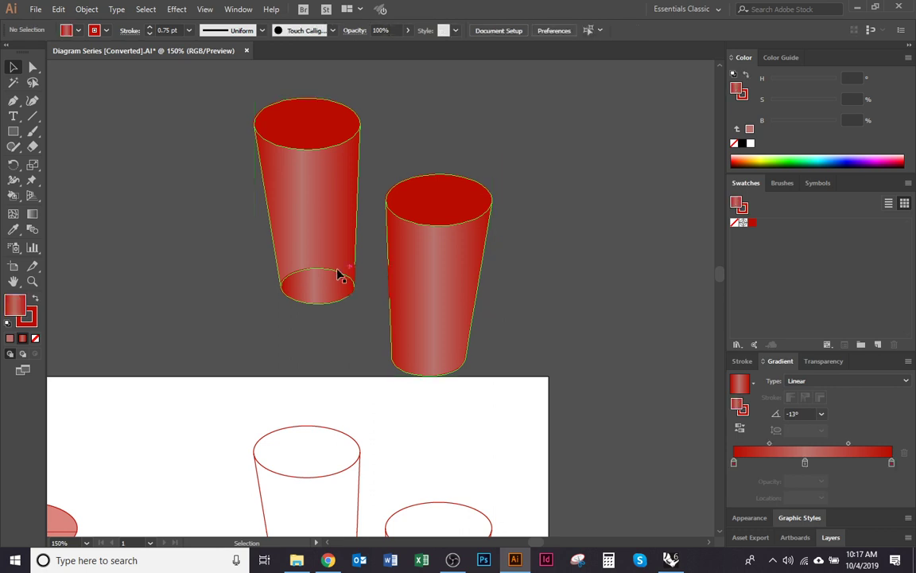
{"action": "double_click", "coordinate": [337, 276]}
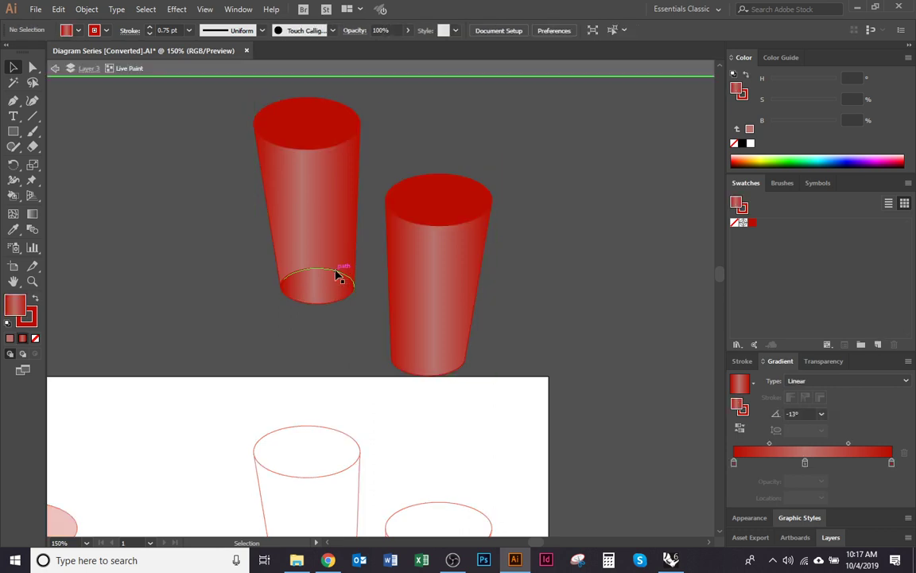
{"action": "key", "text": "ctrl+z"}
Remove the red stroke from the copied cones' Live Paint group.
{"action": "double_click", "coordinate": [343, 339]}
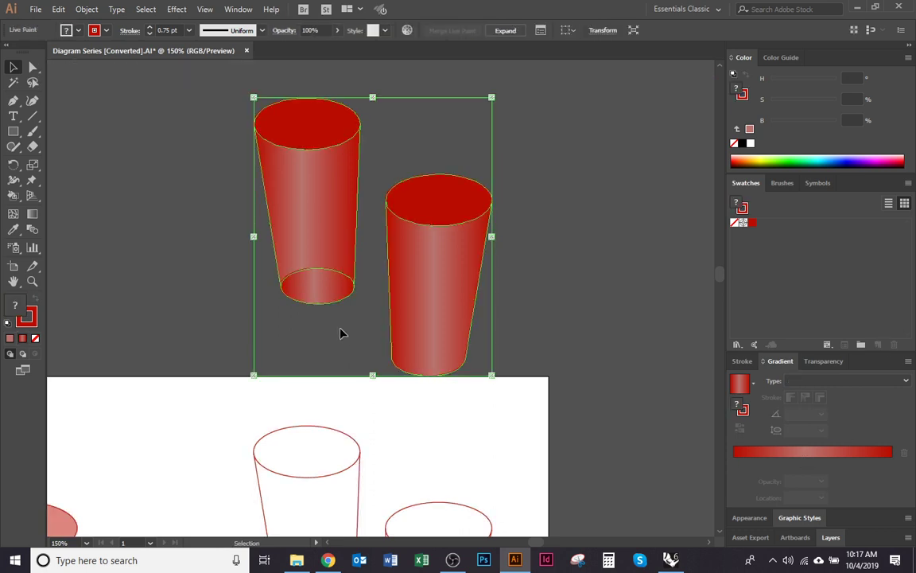
{"action": "scroll", "coordinate": [322, 284], "scroll_direction": "up", "scroll_amount": 1}
{"action": "left_click", "coordinate": [747, 96]}
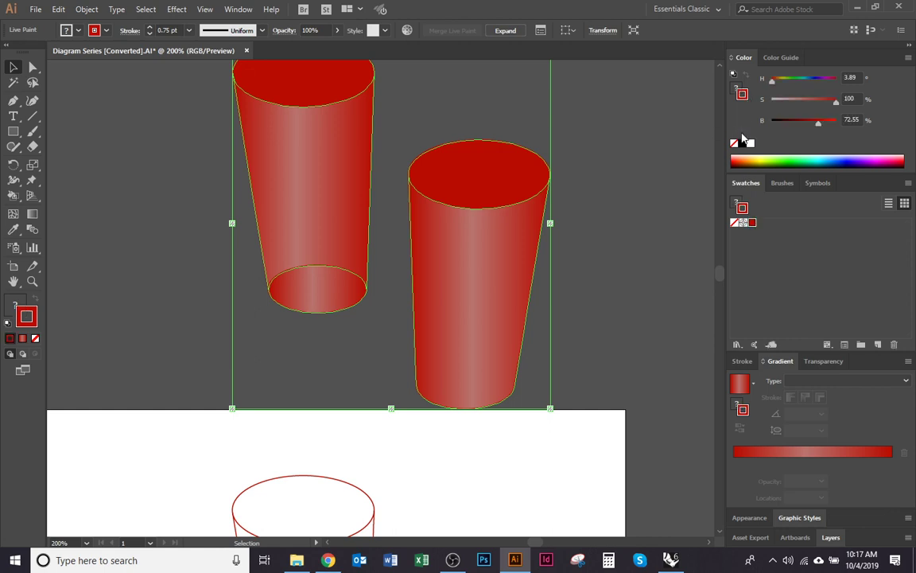
{"action": "left_click", "coordinate": [734, 144]}
{"action": "left_click", "coordinate": [384, 278]}
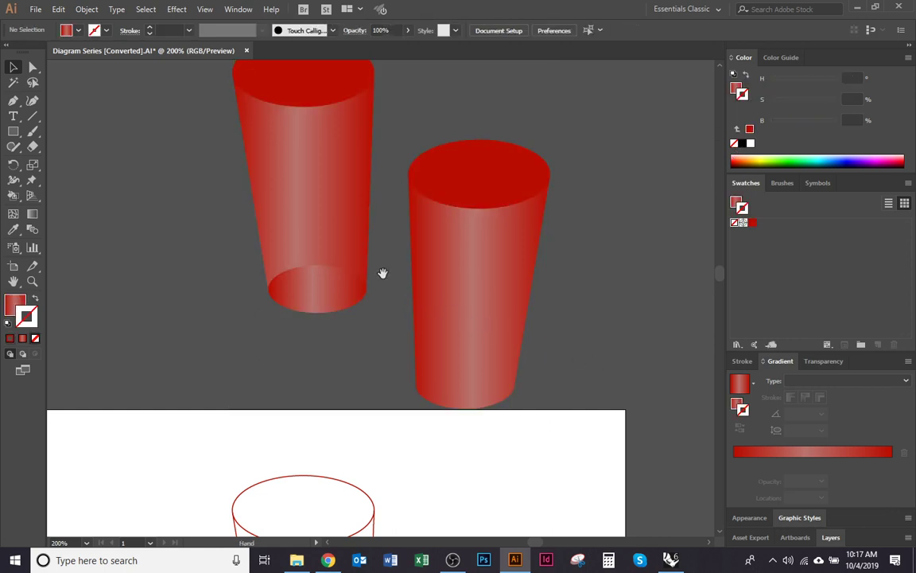
Delete the upper middle of the rear cone's base ellipse so the base and side share one gradient fill.
{"action": "left_click_drag", "start_coordinate": [383, 275], "coordinate": [406, 310]}
{"action": "left_click", "coordinate": [365, 307]}
{"action": "key", "text": "a"}
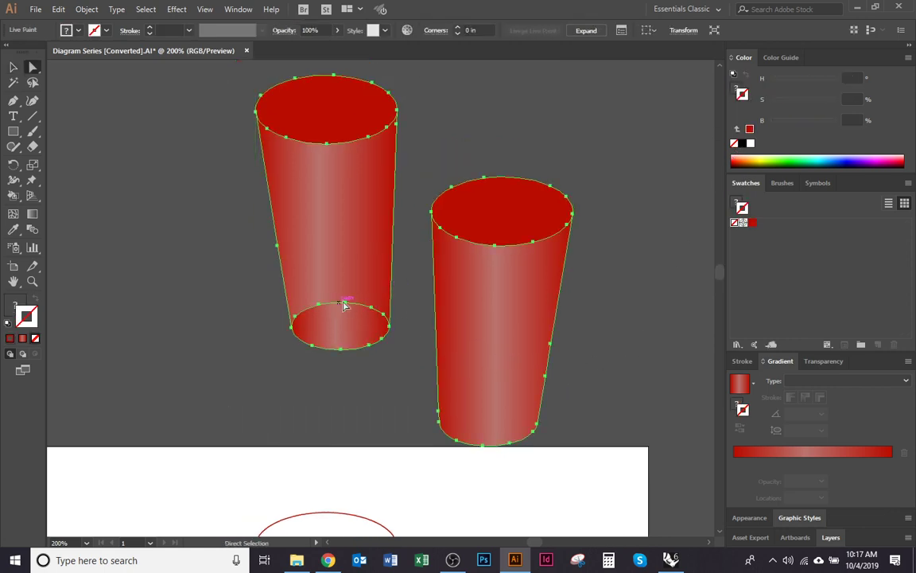
{"action": "left_click", "coordinate": [344, 303]}
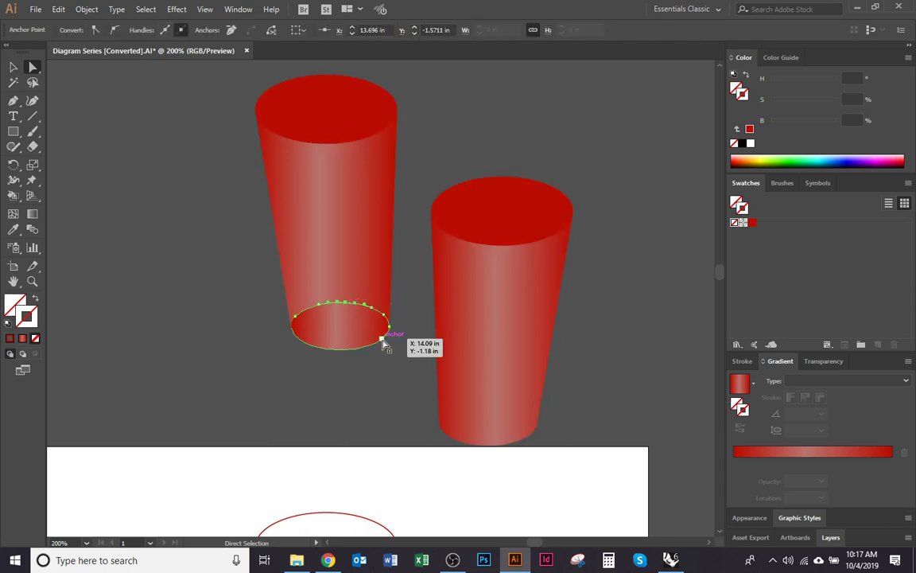
{"action": "key", "text": "Delete"}
{"action": "key", "text": "v"}
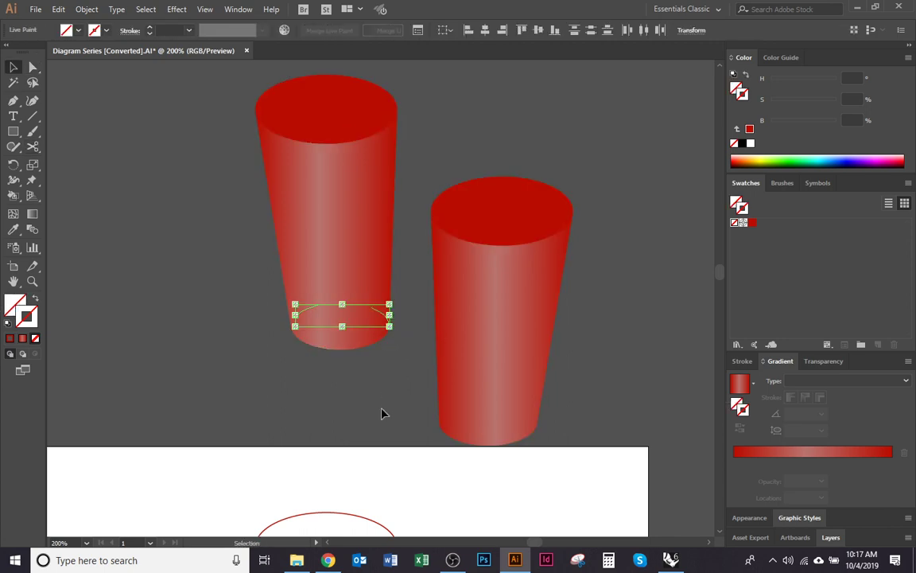
{"action": "left_click", "coordinate": [312, 385]}
Set the opacity of the copied cones' Live Paint group to 50%.
{"action": "scroll", "coordinate": [283, 375], "scroll_direction": "down", "scroll_amount": 1}
{"action": "left_click_drag", "start_coordinate": [322, 379], "coordinate": [330, 320]}
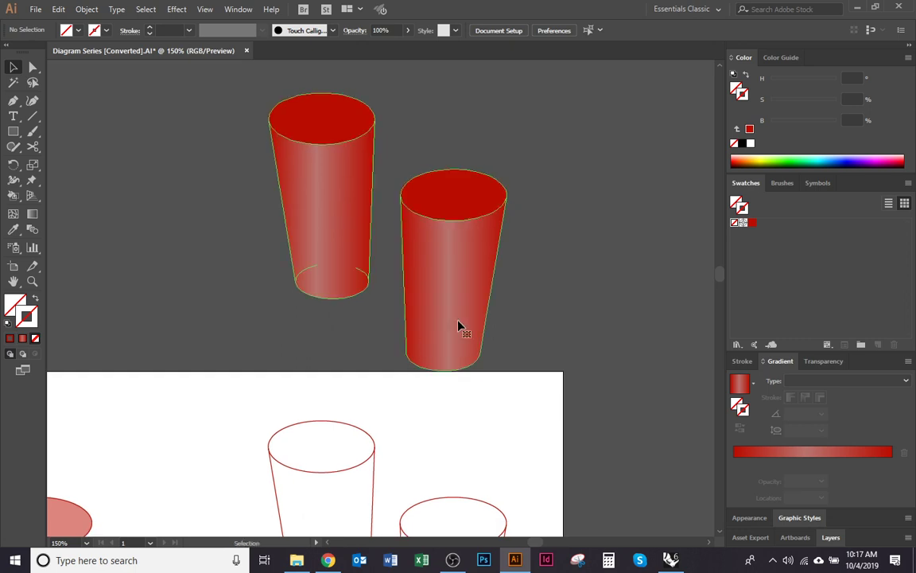
{"action": "left_click", "coordinate": [458, 325]}
{"action": "left_click_drag", "start_coordinate": [575, 366], "coordinate": [563, 295]}
{"action": "scroll", "coordinate": [500, 282], "scroll_direction": "down", "scroll_amount": 1}
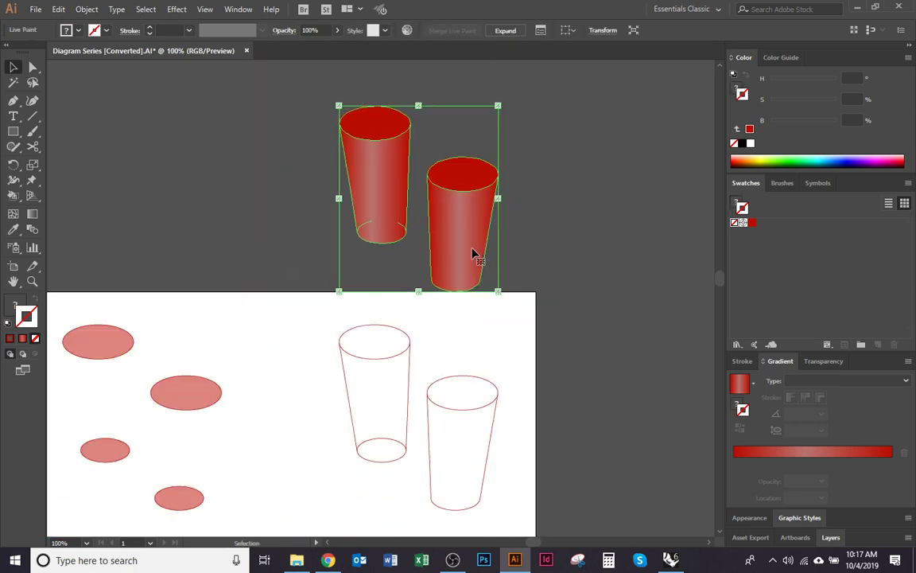
{"action": "left_click", "coordinate": [310, 30]}
{"action": "type", "text": "50"}
{"action": "key", "text": "Return"}
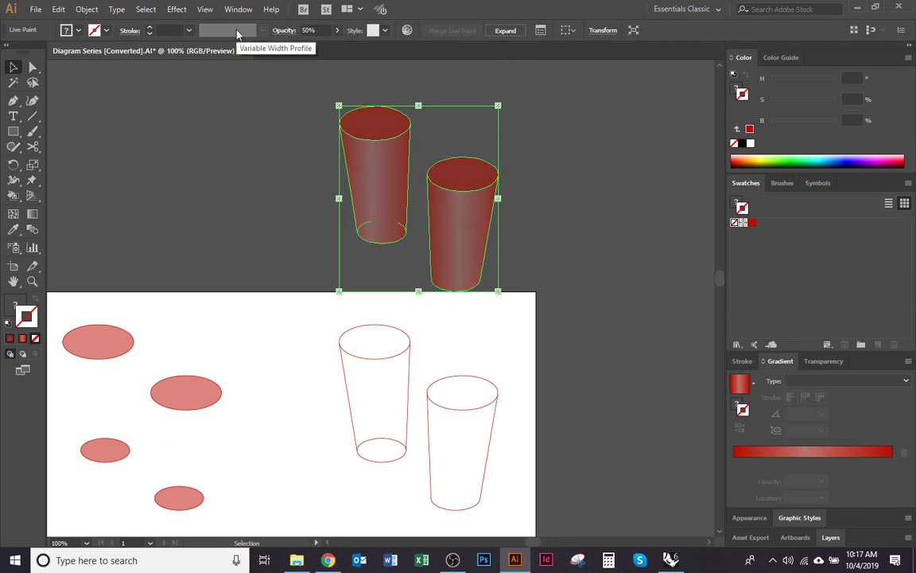
Move the Live Paint cones straight down 4.78 in onto the third diagram's cone outlines and transfer them to Layer 5.
{"action": "key", "text": "ctrl+shift+a"}
{"action": "left_click_drag", "start_coordinate": [465, 246], "coordinate": [457, 465]}
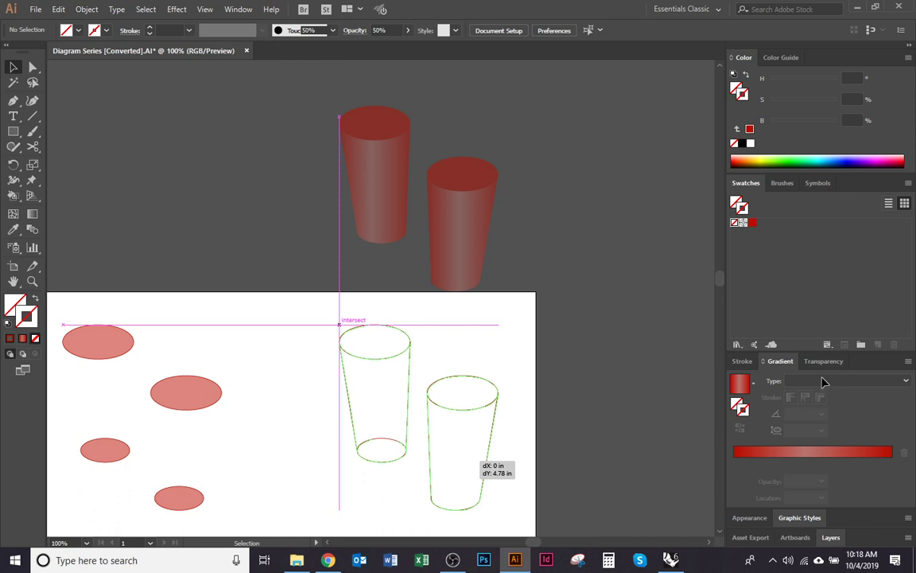
{"action": "left_click", "coordinate": [830, 536]}
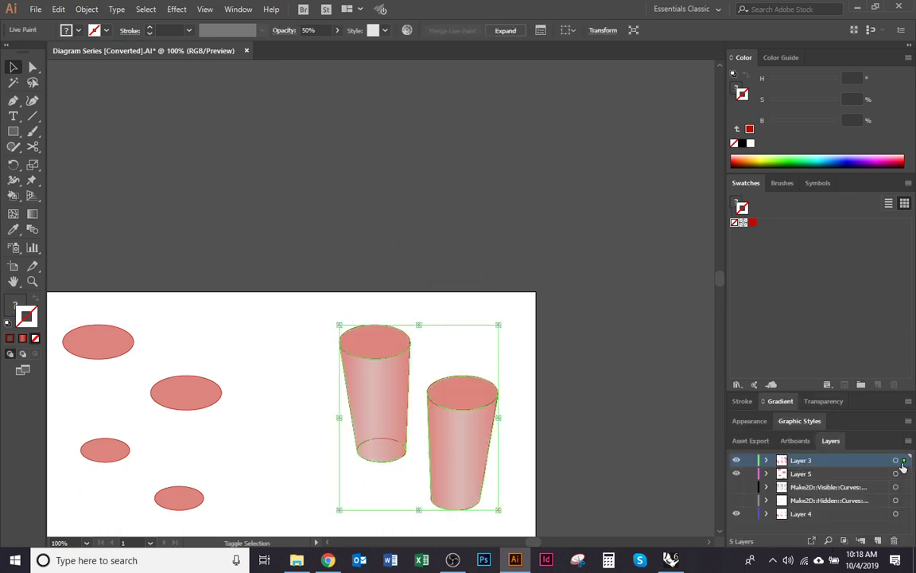
{"action": "left_click_drag", "start_coordinate": [903, 472], "coordinate": [903, 473]}
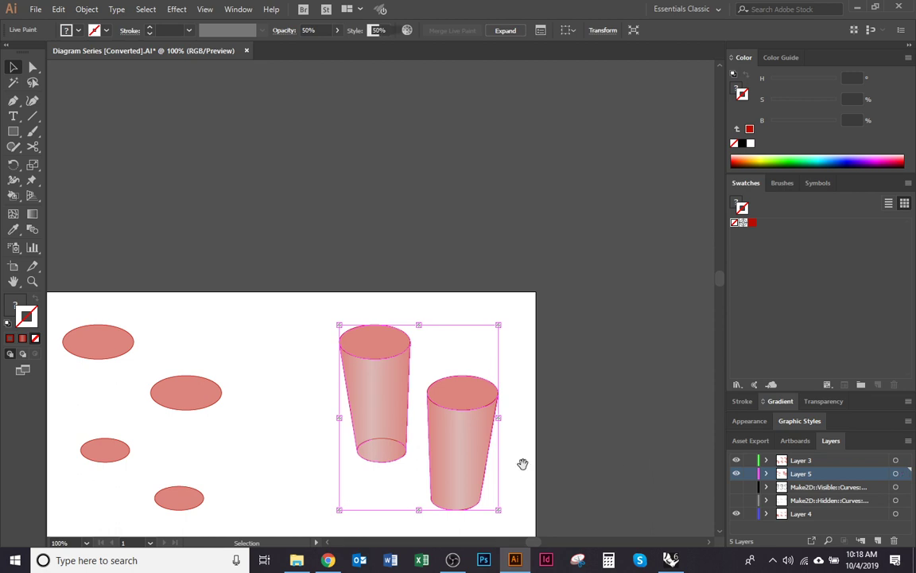
{"action": "left_click", "coordinate": [532, 433]}
{"action": "left_click_drag", "start_coordinate": [533, 433], "coordinate": [582, 307]}
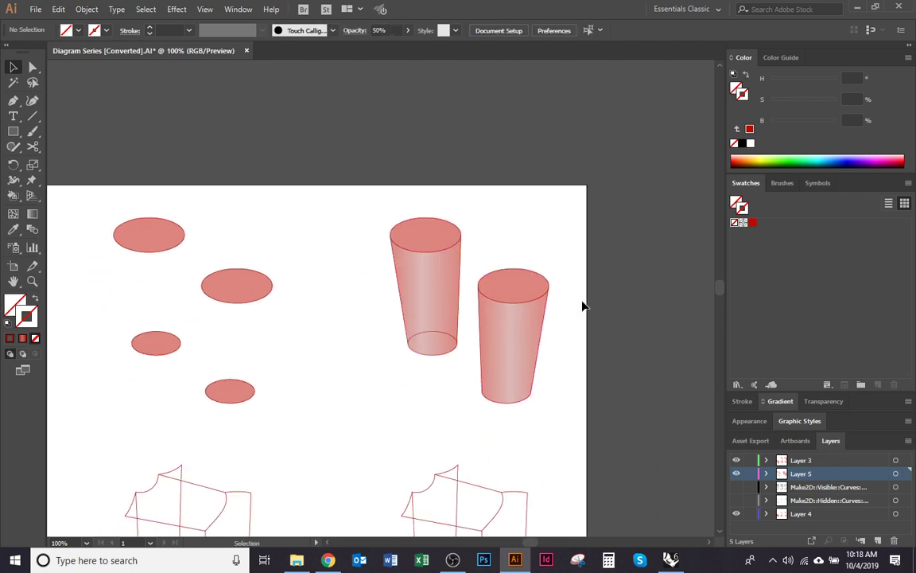
{"action": "left_click_drag", "start_coordinate": [372, 380], "coordinate": [575, 204]}
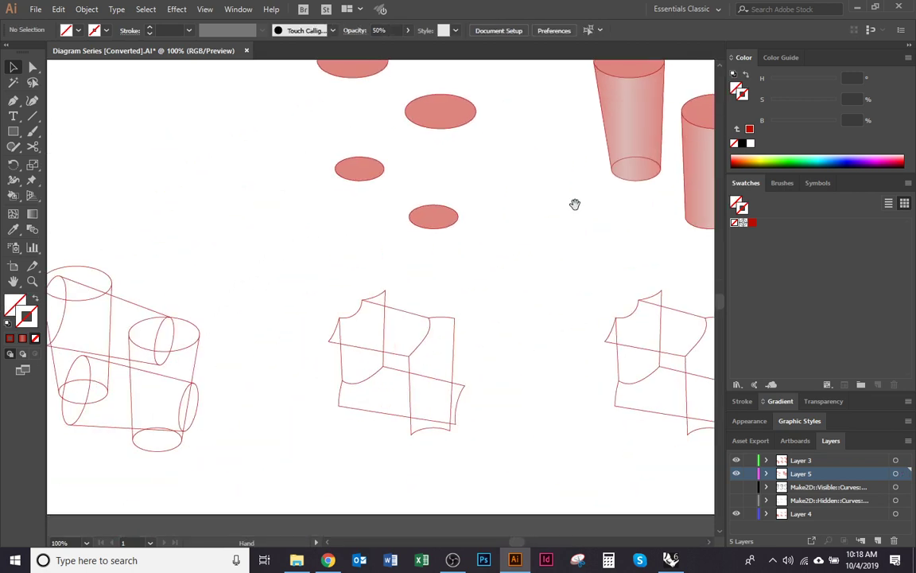
{"action": "left_click_drag", "start_coordinate": [473, 280], "coordinate": [529, 336]}
{"action": "left_click_drag", "start_coordinate": [403, 341], "coordinate": [527, 288]}
{"action": "left_click_drag", "start_coordinate": [442, 264], "coordinate": [512, 261]}
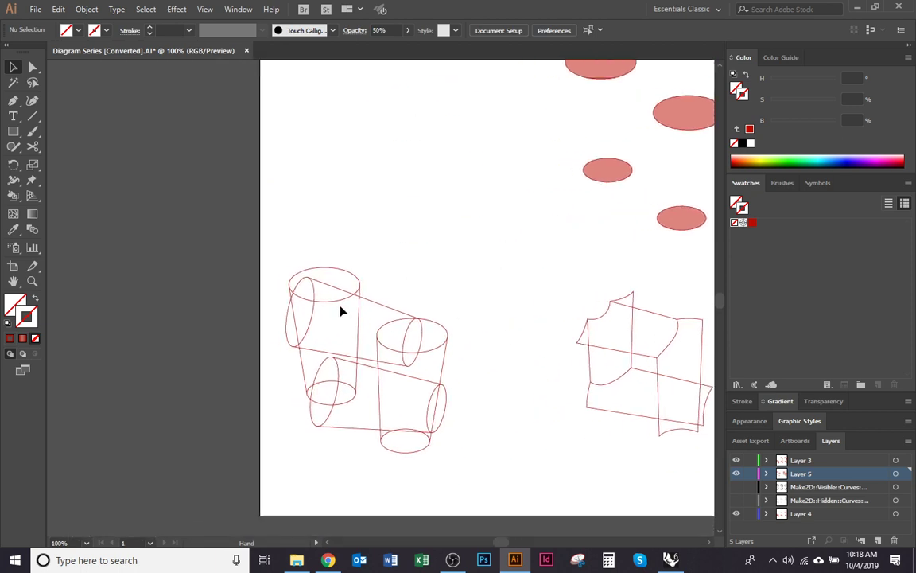
Copy the four overlapping cone outlines twice straight upward, one set onto the empty upper page and one across the page's top edge.
{"action": "left_click_drag", "start_coordinate": [220, 241], "coordinate": [497, 491]}
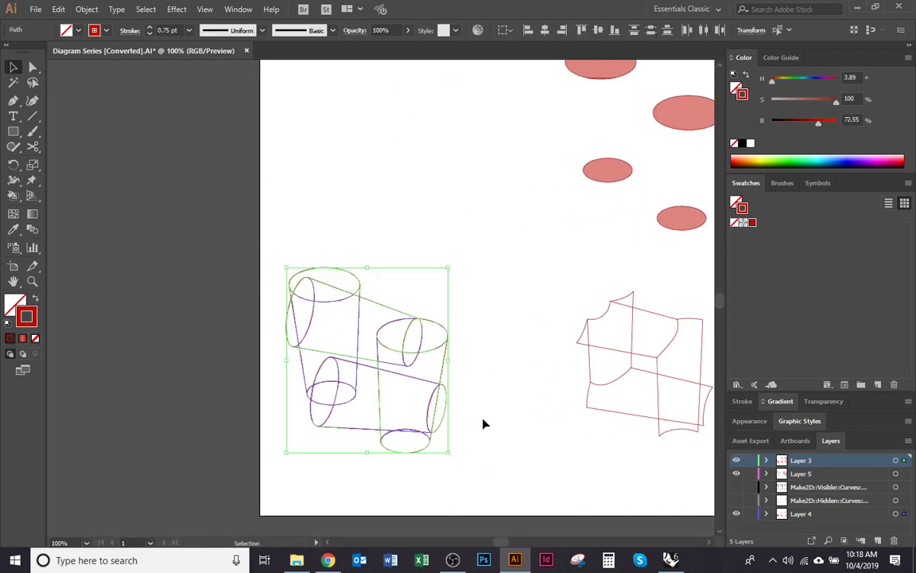
{"action": "left_click_drag", "start_coordinate": [483, 423], "coordinate": [453, 280]}
{"action": "left_click_drag", "start_coordinate": [486, 367], "coordinate": [488, 468]}
{"action": "left_click_drag", "start_coordinate": [466, 390], "coordinate": [482, 201]}
{"action": "left_click", "coordinate": [518, 245]}
{"action": "left_click_drag", "start_coordinate": [518, 246], "coordinate": [558, 341]}
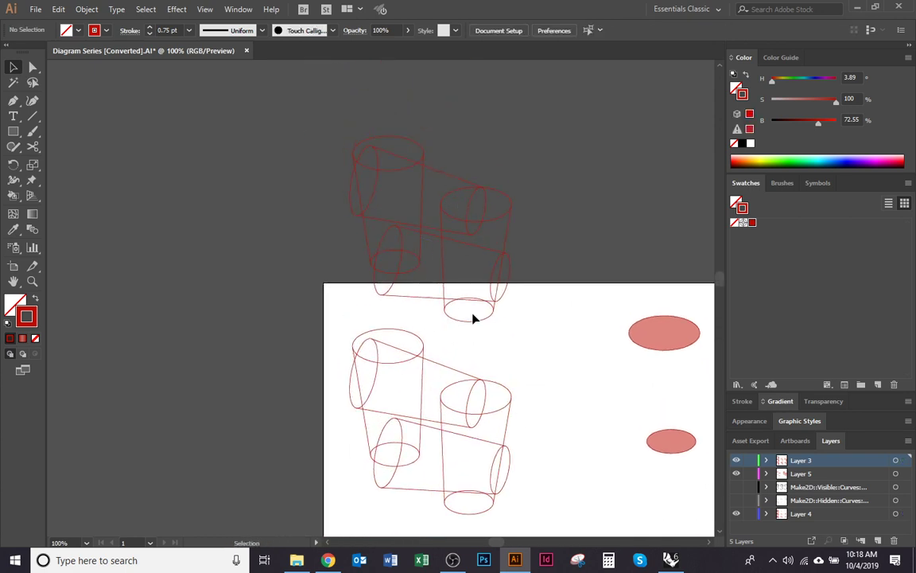
Delete the upper tilted cone's ellipses, sides and small leftover fragments from the topmost copy of the cone outlines.
{"action": "scroll", "coordinate": [425, 249], "scroll_direction": "up", "scroll_amount": 1, "text": "alt"}
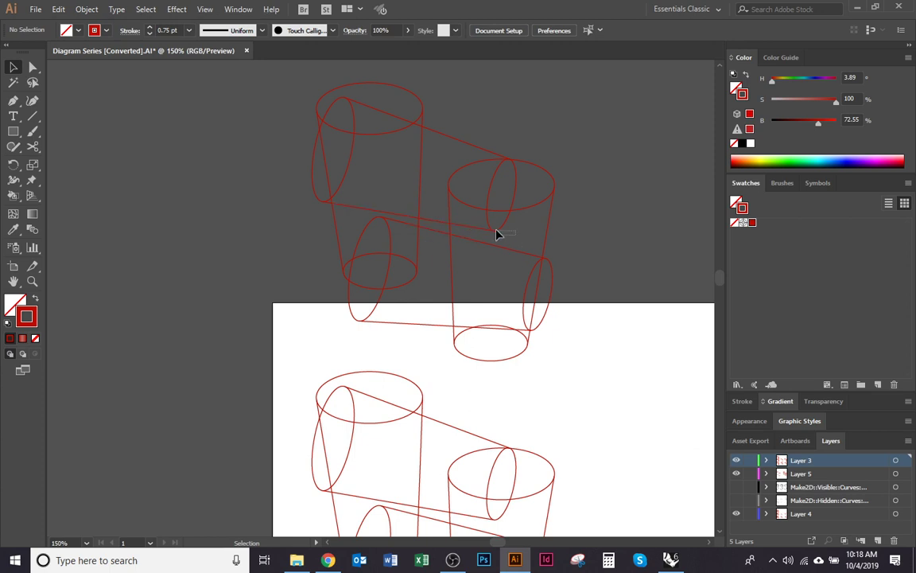
{"action": "left_click_drag", "start_coordinate": [488, 225], "coordinate": [488, 225]}
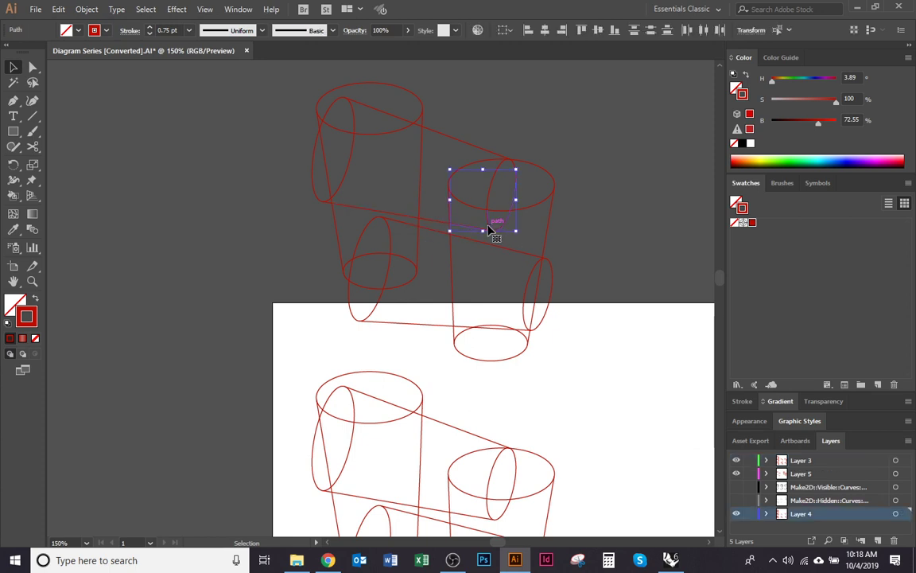
{"action": "key", "text": "Delete"}
{"action": "left_click", "coordinate": [492, 187]}
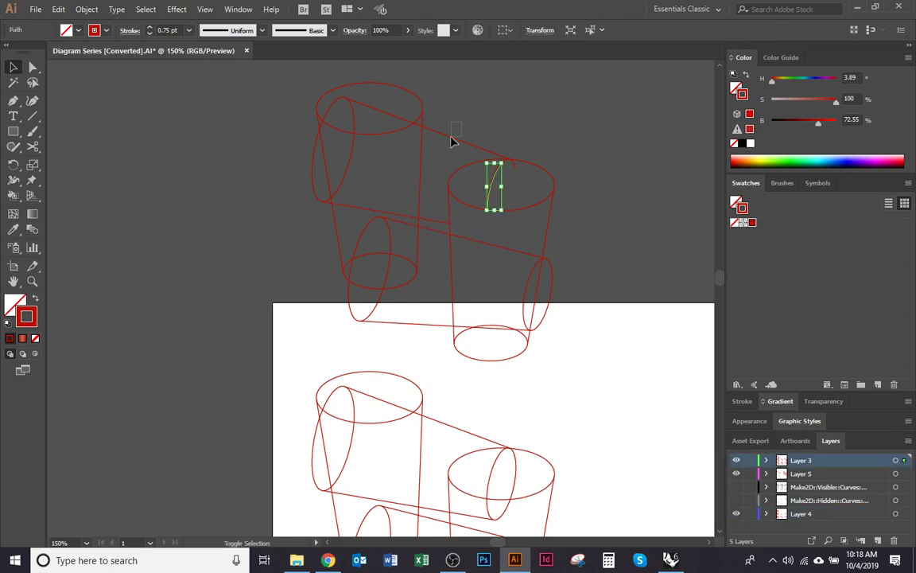
{"action": "left_click", "coordinate": [418, 129], "text": "shift"}
{"action": "key", "text": "Delete"}
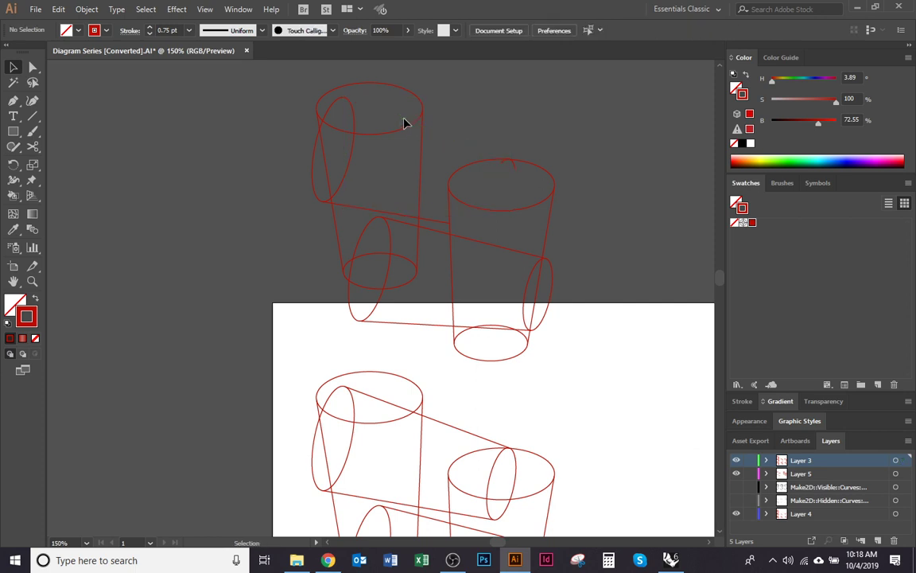
{"action": "left_click", "coordinate": [356, 115]}
{"action": "key", "text": "Delete"}
{"action": "left_click", "coordinate": [315, 153]}
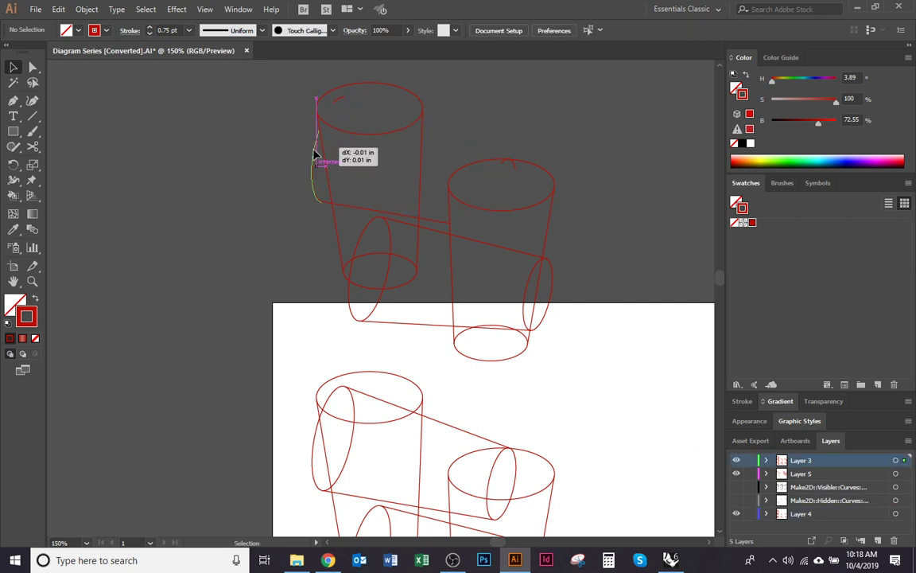
{"action": "key", "text": "Delete"}
{"action": "left_click", "coordinate": [351, 206]}
{"action": "key", "text": "Delete"}
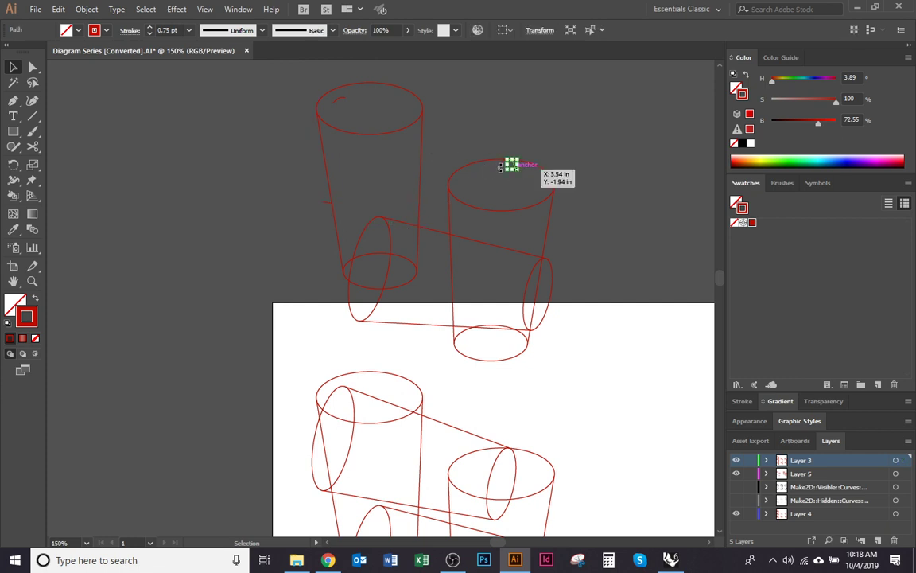
{"action": "left_click", "coordinate": [342, 101]}
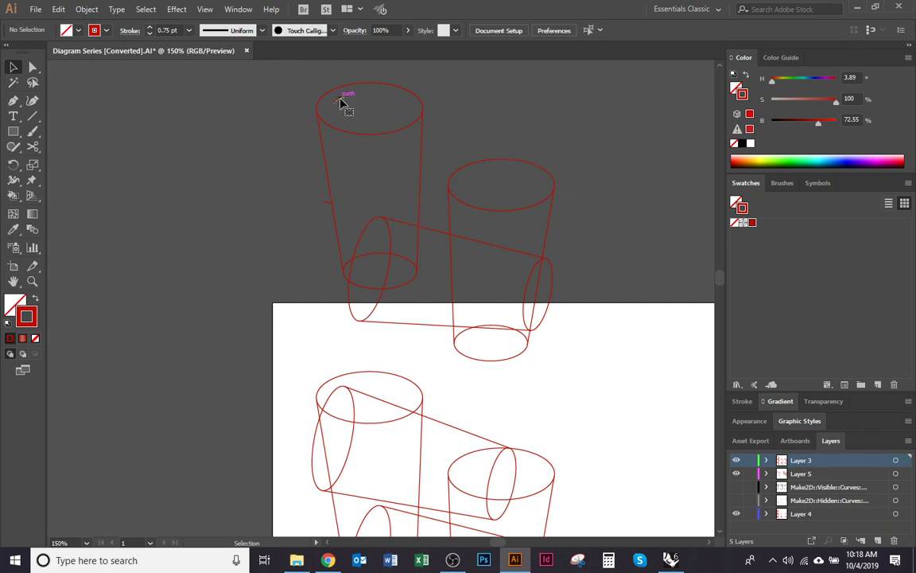
{"action": "key", "text": "Delete"}
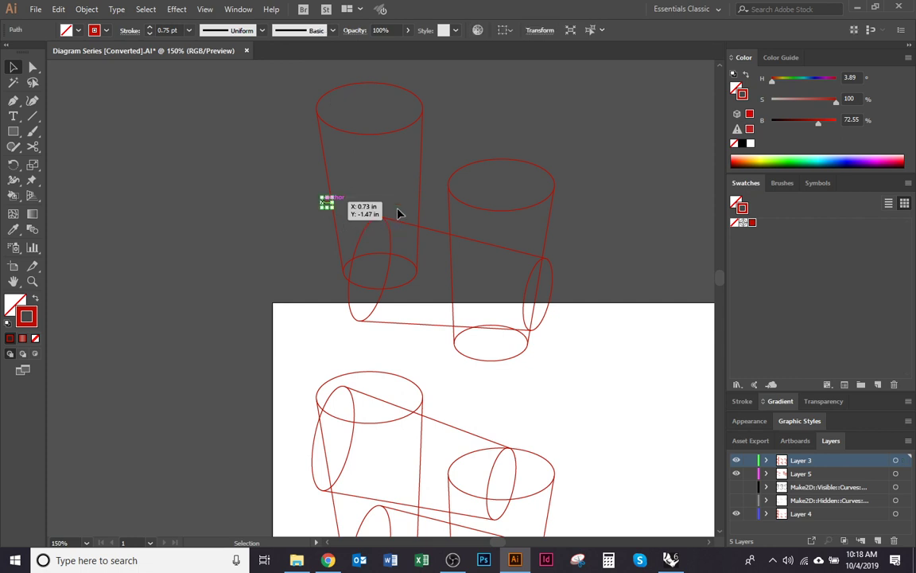
Delete the lower tilted cone and remaining stray segments from the topmost copy, keeping only the two upright cones.
{"action": "left_click", "coordinate": [370, 230]}
{"action": "key", "text": "Delete"}
{"action": "left_click_drag", "start_coordinate": [426, 341], "coordinate": [330, 311]}
{"action": "key", "text": "Delete"}
{"action": "left_click_drag", "start_coordinate": [566, 335], "coordinate": [549, 302]}
{"action": "left_click", "coordinate": [529, 340]}
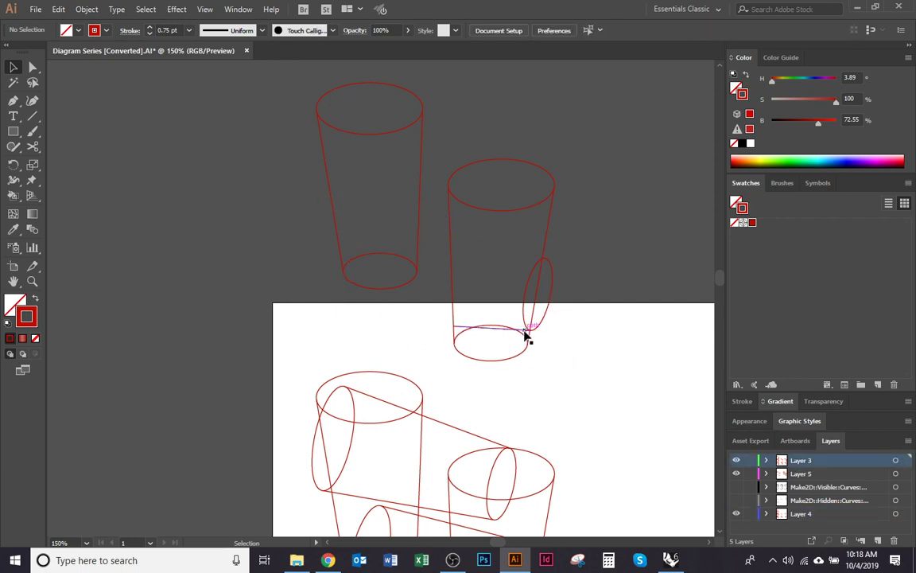
{"action": "key", "text": "Delete"}
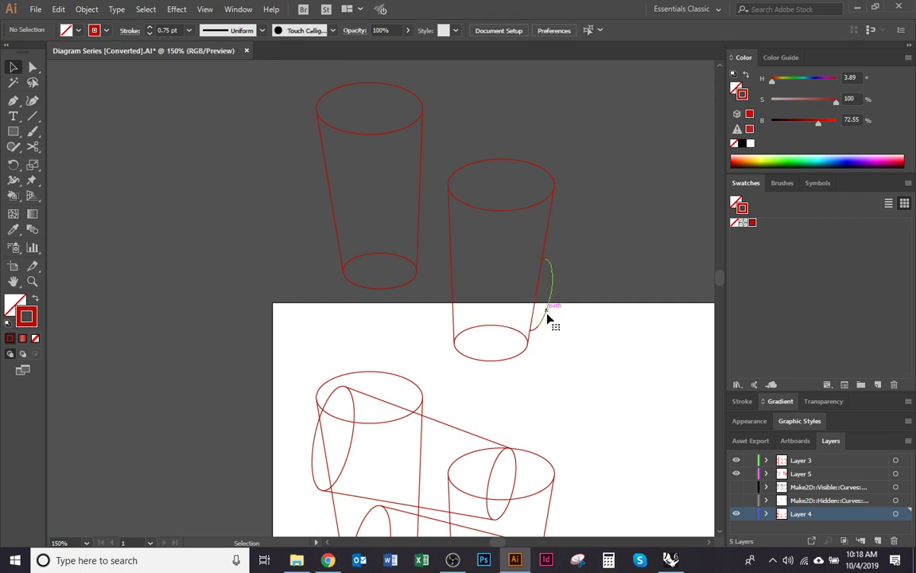
{"action": "left_click", "coordinate": [547, 316]}
{"action": "key", "text": "Delete"}
{"action": "scroll", "coordinate": [568, 346], "scroll_direction": "down", "scroll_amount": 2}
{"action": "scroll", "coordinate": [555, 267], "scroll_direction": "down", "scroll_amount": 1}
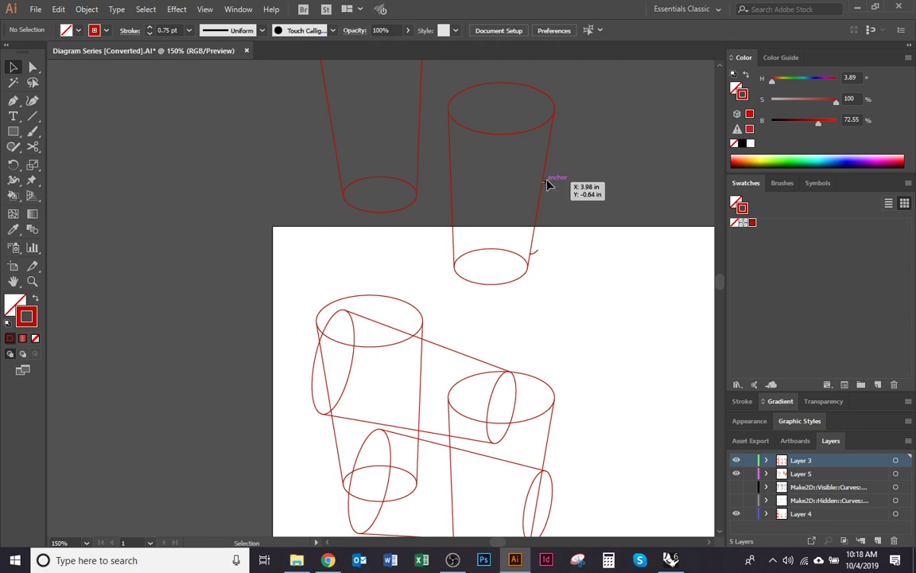
{"action": "left_click", "coordinate": [534, 252]}
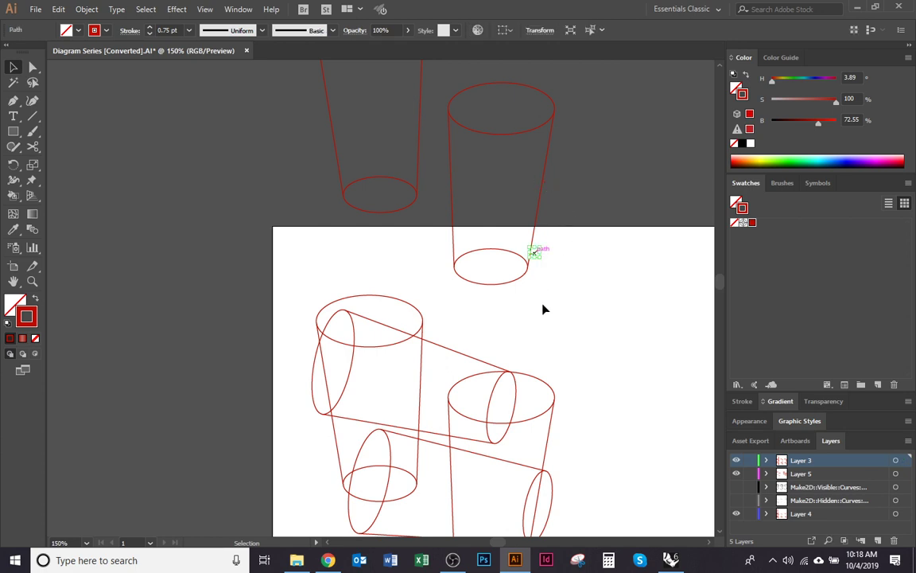
{"action": "key", "text": "Delete"}
Delete most of the right upright cone's top rim and the sides between the upright cones in the second copy.
{"action": "scroll", "coordinate": [521, 318], "scroll_direction": "down", "scroll_amount": 3}
{"action": "scroll", "coordinate": [522, 318], "scroll_direction": "down", "scroll_amount": 4}
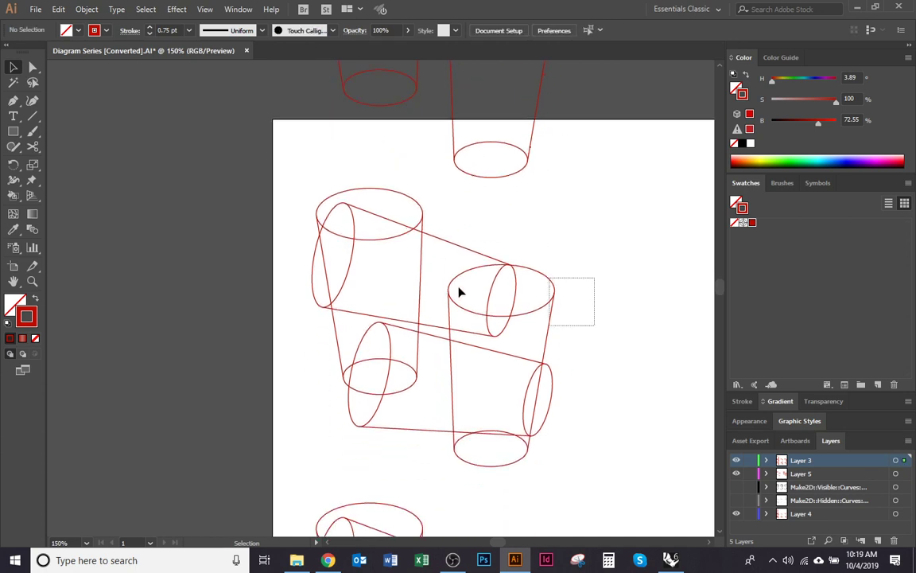
{"action": "key", "text": "Delete"}
{"action": "left_click_drag", "start_coordinate": [462, 284], "coordinate": [409, 308]}
{"action": "key", "text": "Delete"}
Delete the left upright cone's top ellipse, remaining side and base ellipse segments from the second copy of the outlines.
{"action": "left_click_drag", "start_coordinate": [431, 195], "coordinate": [424, 216]}
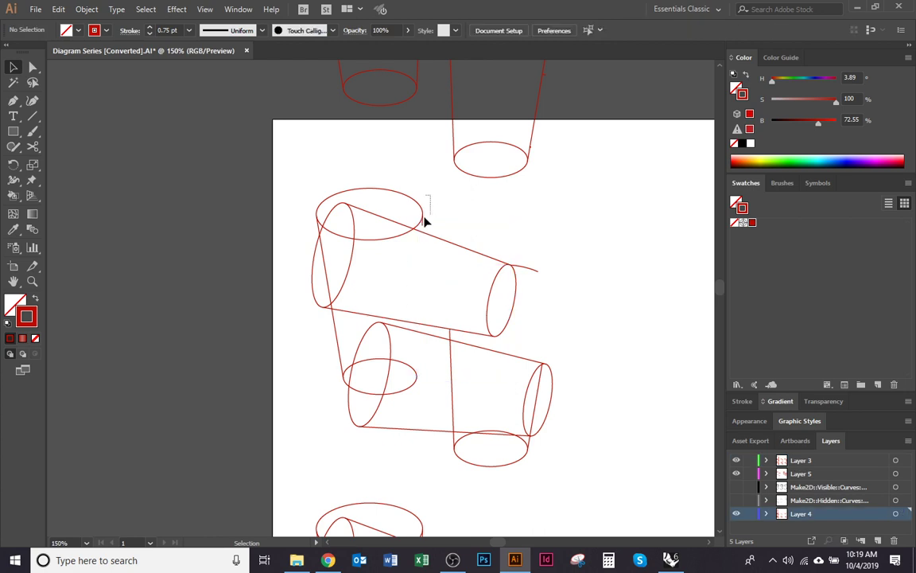
{"action": "left_click", "coordinate": [415, 230]}
{"action": "key", "text": "Delete"}
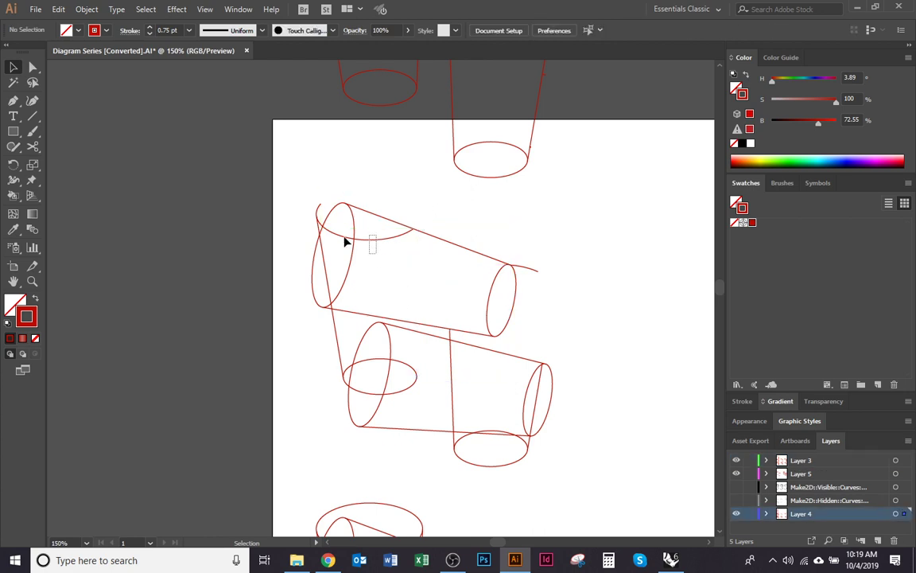
{"action": "left_click_drag", "start_coordinate": [312, 196], "coordinate": [315, 229]}
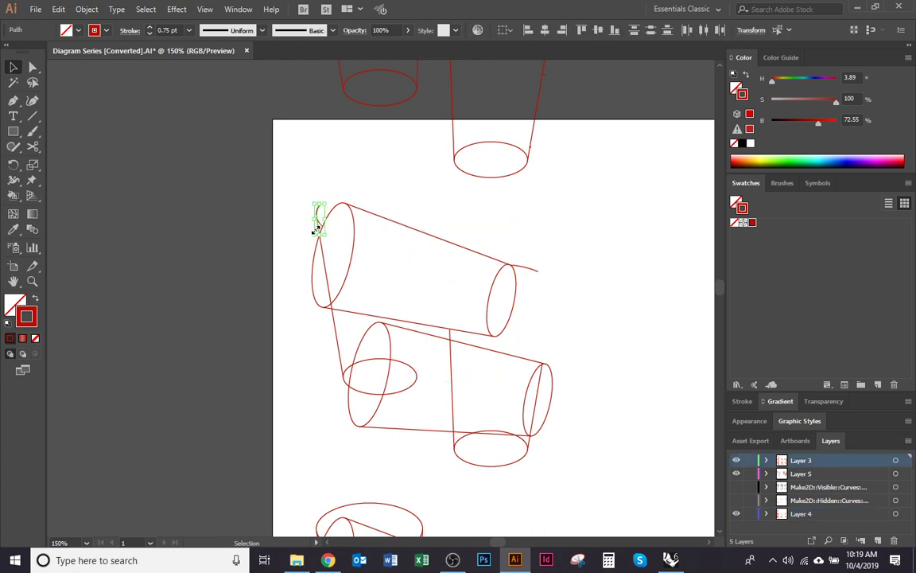
{"action": "key", "text": "Delete"}
{"action": "left_click_drag", "start_coordinate": [331, 264], "coordinate": [322, 272]}
{"action": "key", "text": "Delete"}
{"action": "left_click_drag", "start_coordinate": [341, 339], "coordinate": [325, 355]}
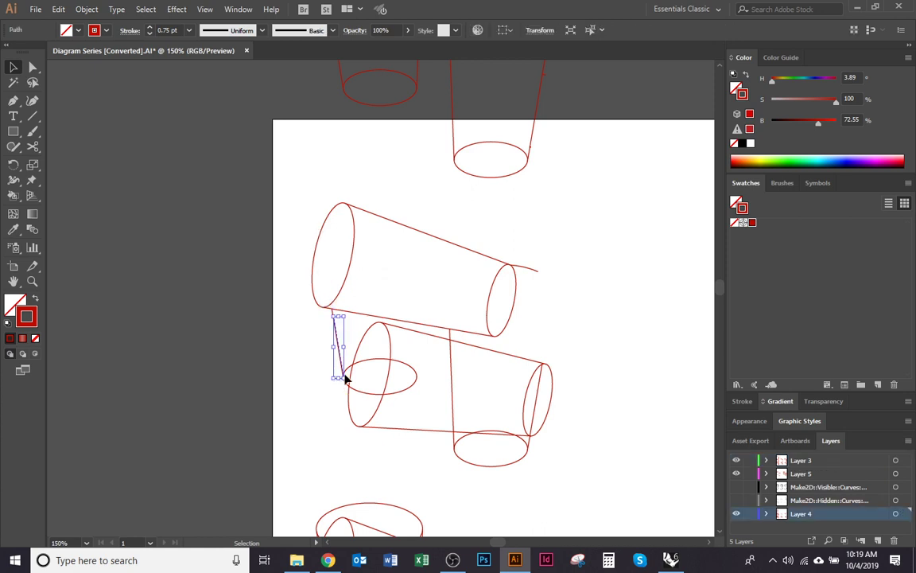
{"action": "key", "text": "Delete"}
{"action": "left_click_drag", "start_coordinate": [413, 362], "coordinate": [410, 358]}
{"action": "key", "text": "Delete"}
Delete the right upright cone's rim fragment, base ellipse and remaining side lines in the second copy, keeping only the two tilted cones.
{"action": "left_click_drag", "start_coordinate": [565, 286], "coordinate": [530, 260]}
{"action": "key", "text": "Delete"}
{"action": "left_click_drag", "start_coordinate": [558, 480], "coordinate": [431, 450]}
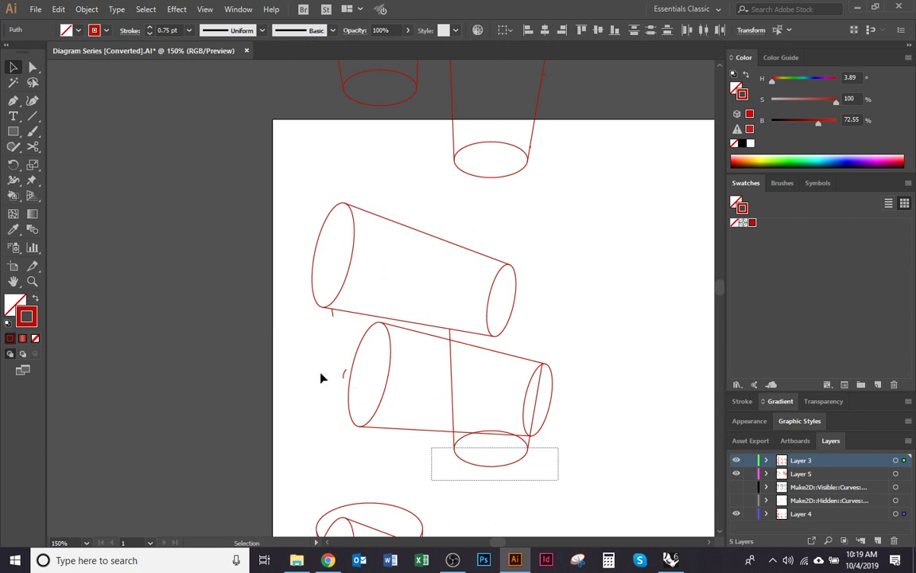
{"action": "key", "text": "Delete"}
{"action": "left_click", "coordinate": [345, 374]}
{"action": "key", "text": "Delete"}
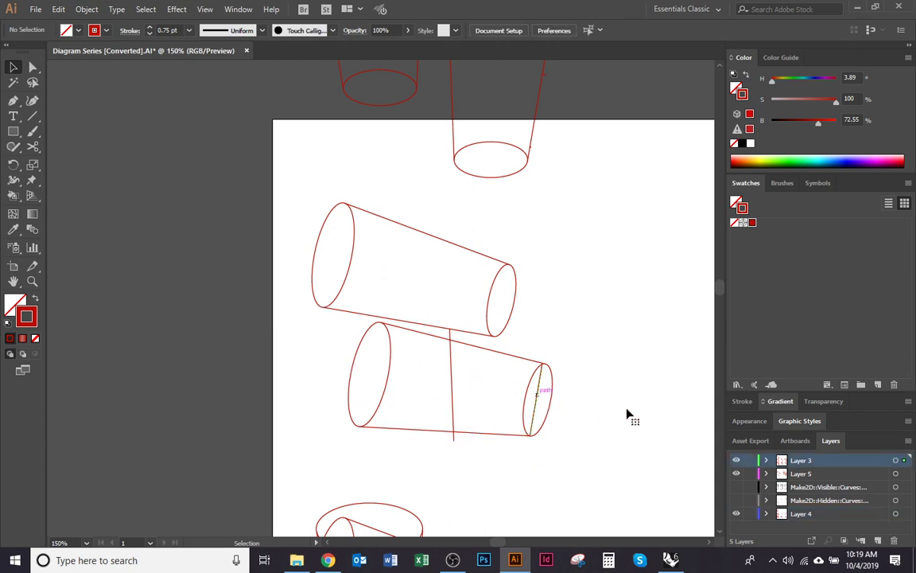
{"action": "left_click_drag", "start_coordinate": [470, 395], "coordinate": [423, 388]}
{"action": "key", "text": "Delete"}
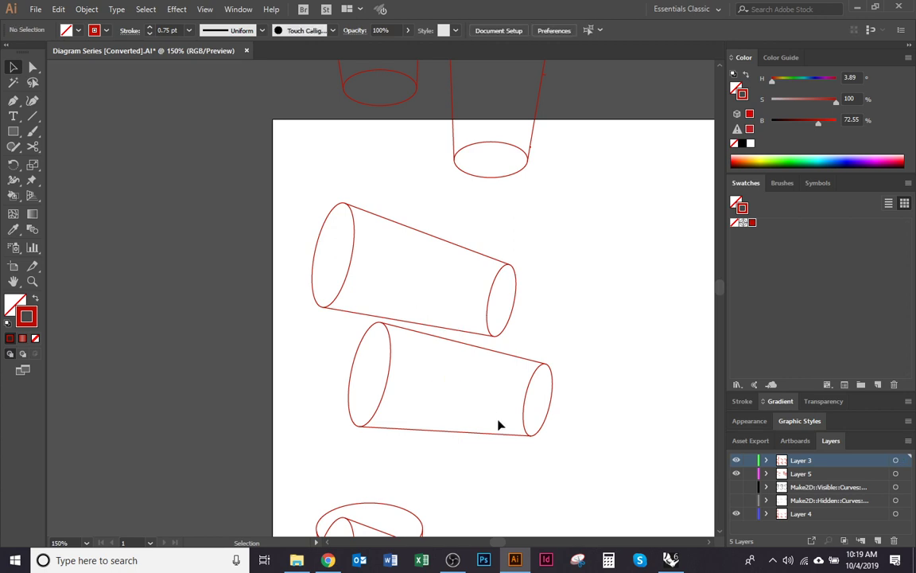
Turn the two tilted cones into a Live Paint group and fill their sides and ends with the red gradient.
{"action": "scroll", "coordinate": [563, 353], "scroll_direction": "down", "scroll_amount": 1, "text": "alt"}
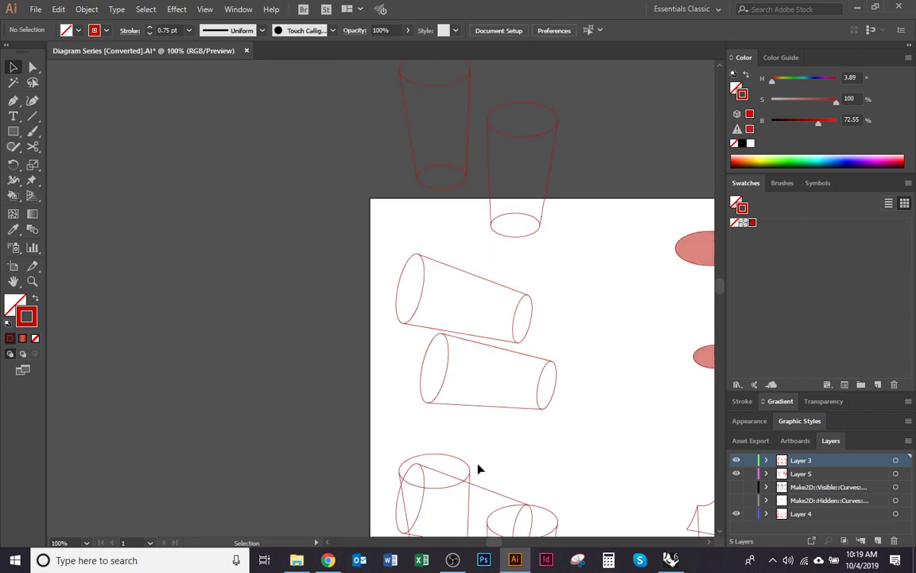
{"action": "scroll", "coordinate": [493, 493], "scroll_direction": "right", "scroll_amount": 1}
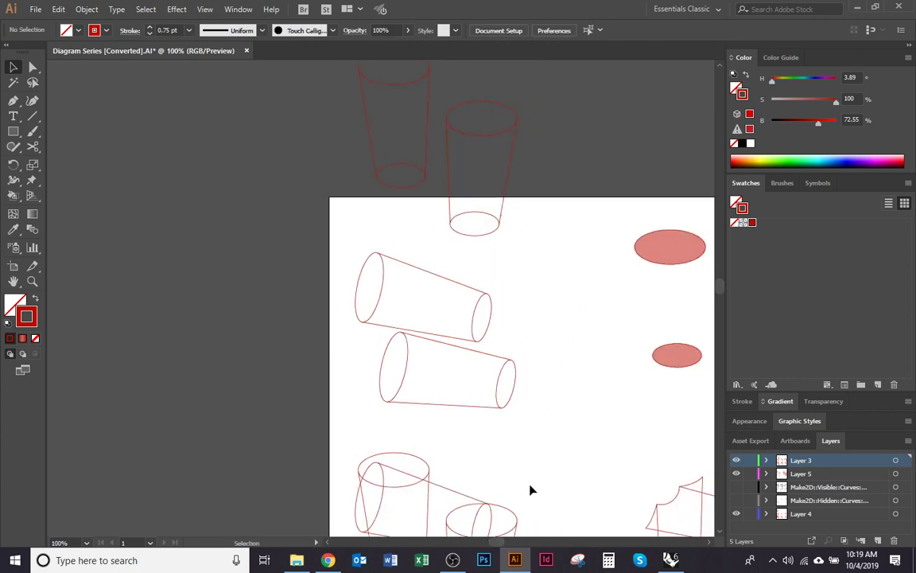
{"action": "left_click_drag", "start_coordinate": [531, 428], "coordinate": [338, 246]}
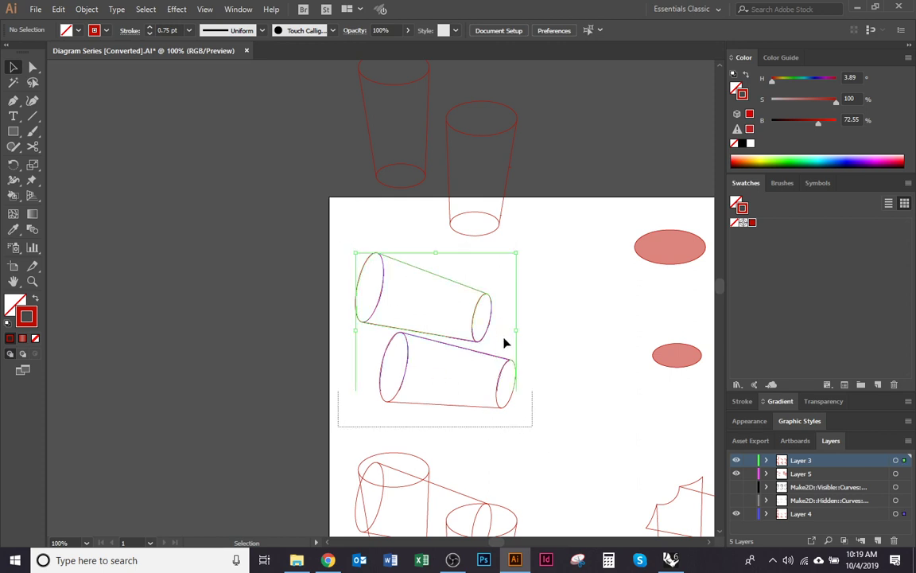
{"action": "key", "text": "k"}
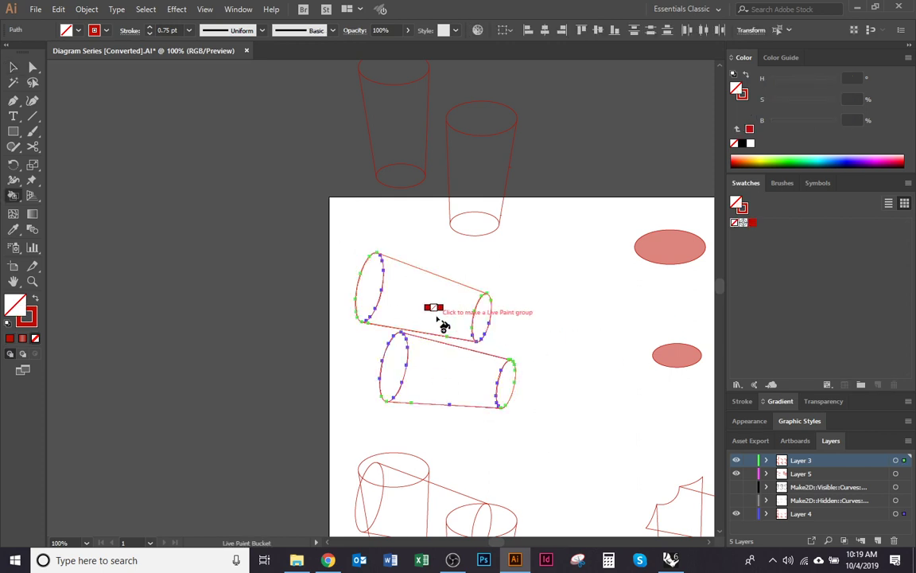
{"action": "left_click", "coordinate": [454, 380]}
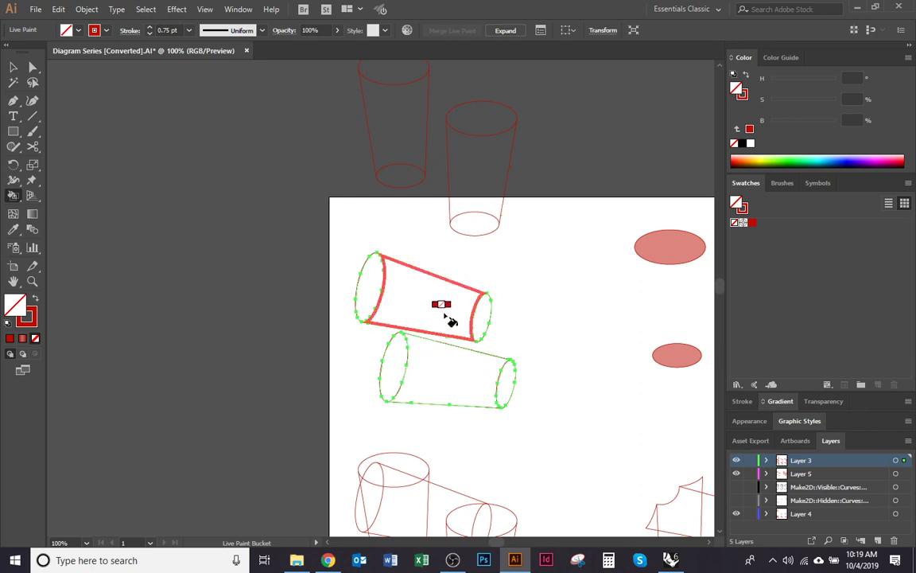
{"action": "left_click", "coordinate": [22, 339]}
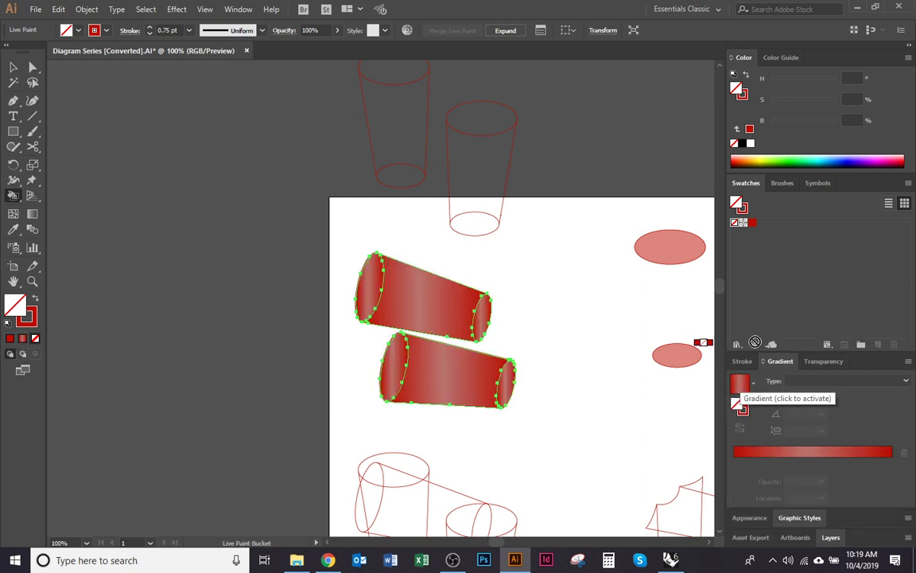
Save the red gradient as a swatch and use it to refill the upper tilted cone's side and wide end.
{"action": "left_click_drag", "start_coordinate": [741, 388], "coordinate": [763, 238]}
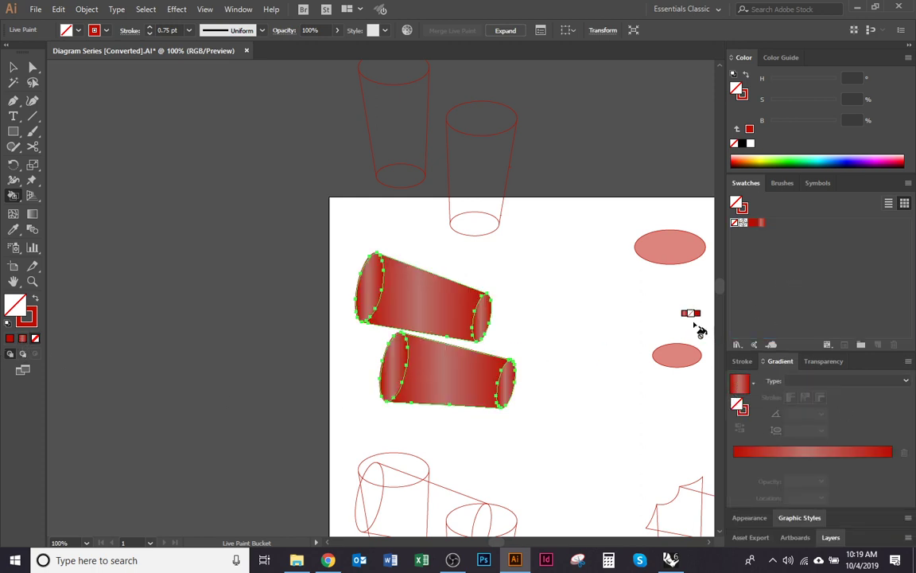
{"action": "left_click", "coordinate": [440, 315]}
{"action": "left_click", "coordinate": [379, 290]}
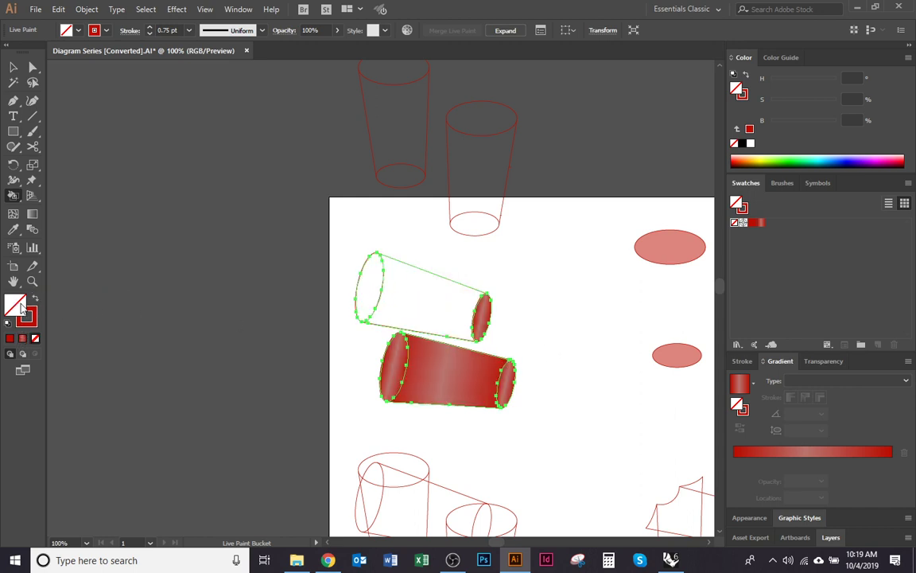
{"action": "left_click", "coordinate": [759, 223]}
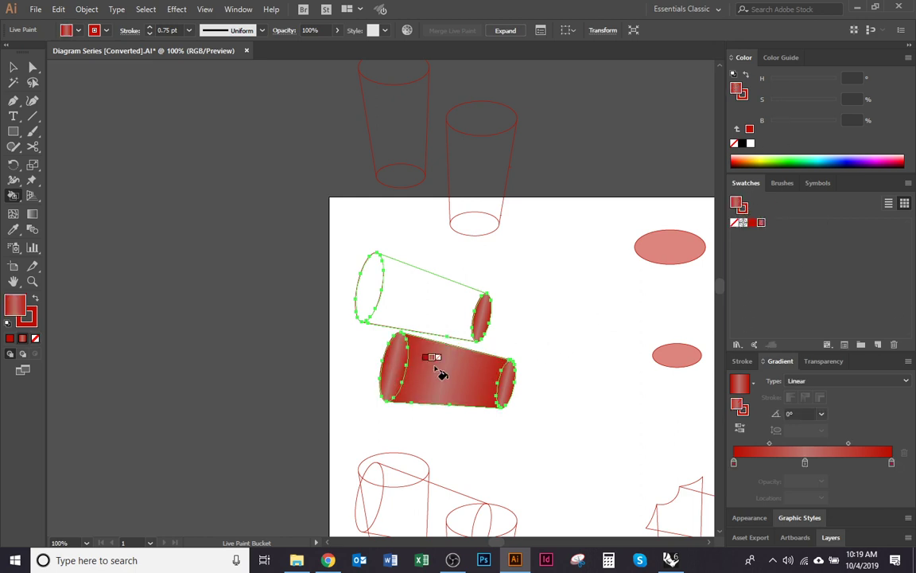
{"action": "left_click", "coordinate": [444, 294]}
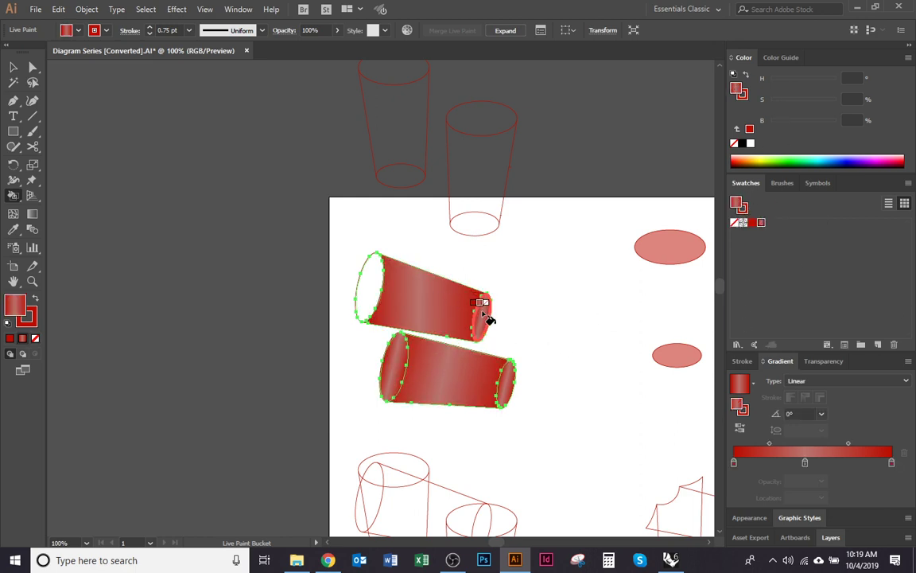
{"action": "left_click", "coordinate": [370, 296]}
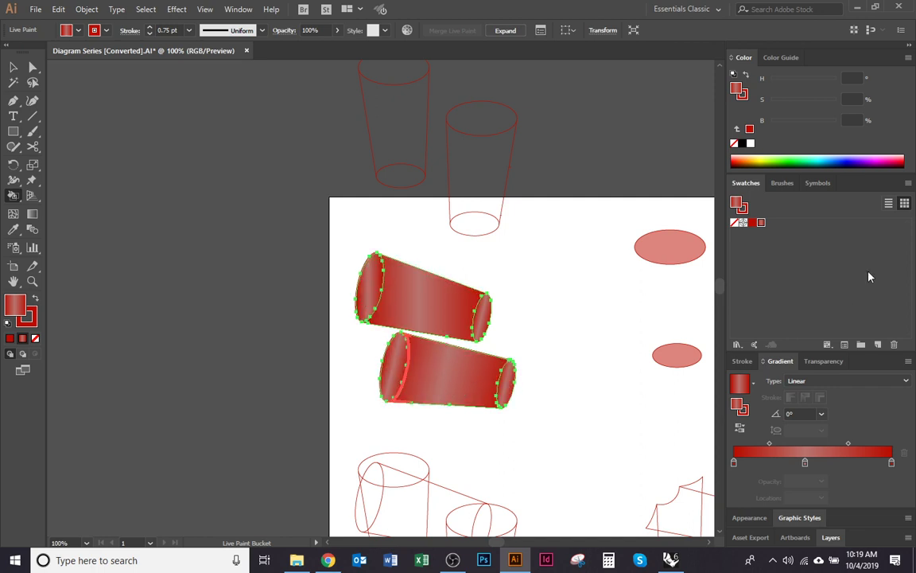
Set the red gradient's angle to 90° for the Live Paint fill.
{"action": "left_click", "coordinate": [821, 414]}
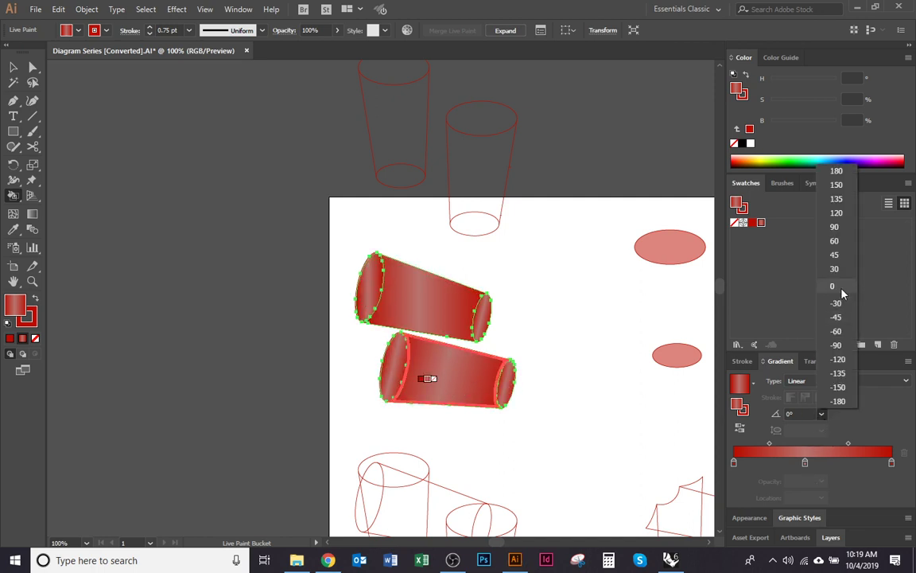
{"action": "left_click", "coordinate": [835, 228]}
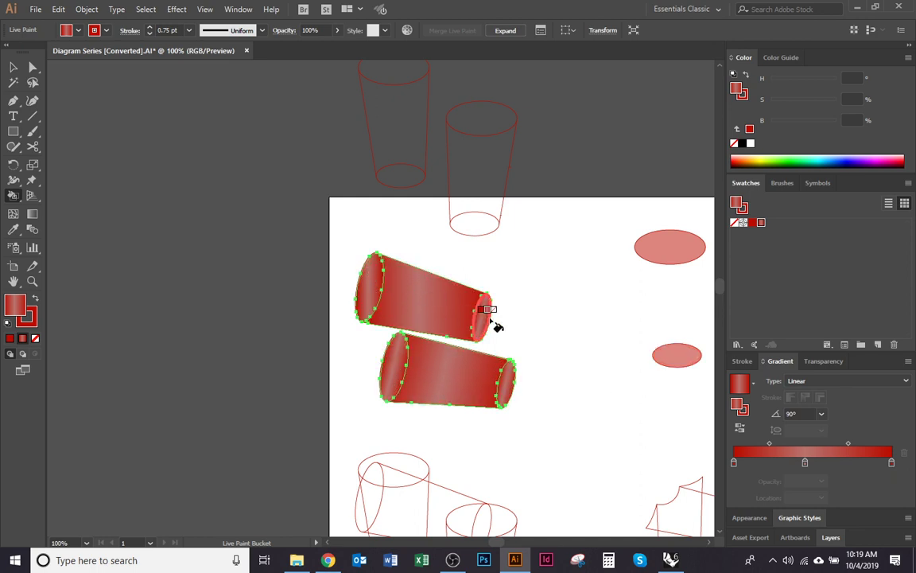
{"action": "double_click", "coordinate": [736, 89]}
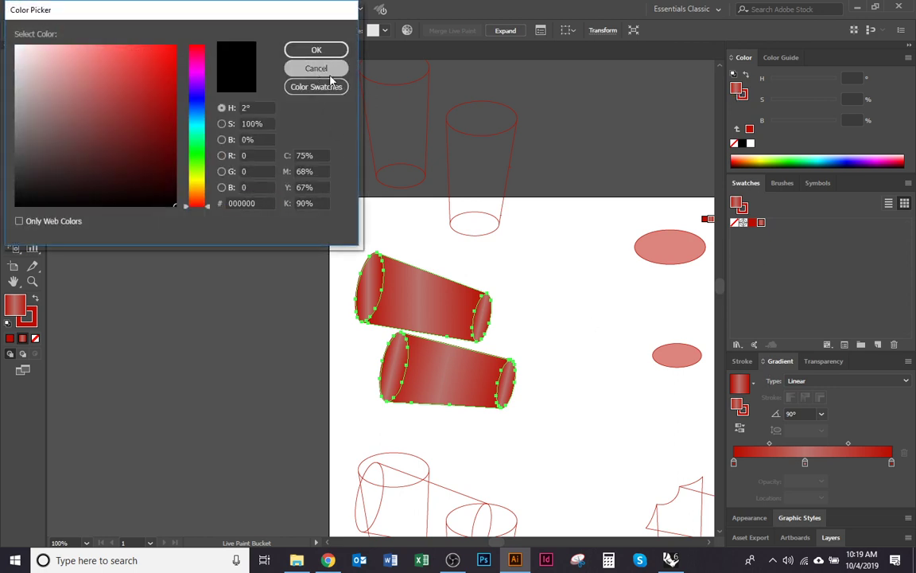
{"action": "left_click", "coordinate": [302, 68]}
Set the stroke to none and try to refill the lower tilted cone's side with the red gradient at 90°.
{"action": "left_click", "coordinate": [745, 95]}
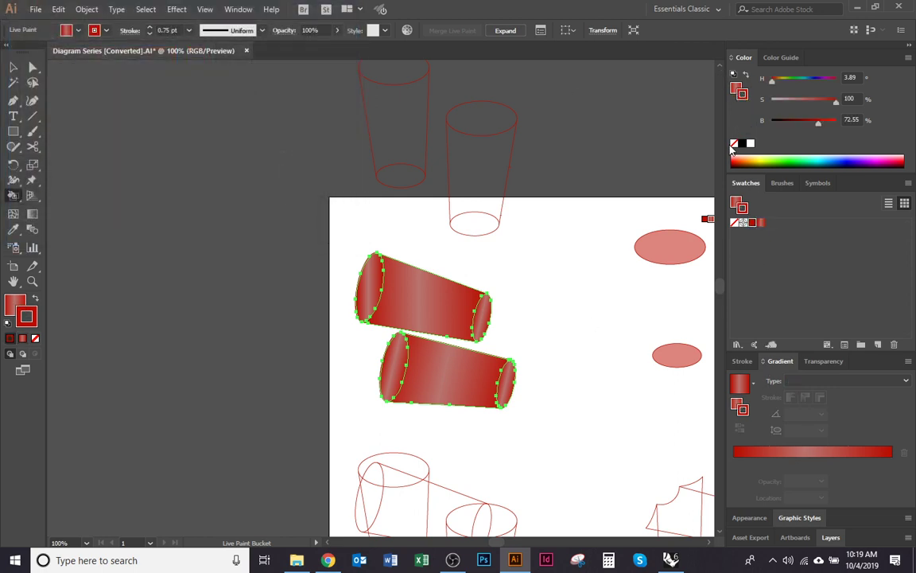
{"action": "left_click", "coordinate": [734, 143]}
{"action": "left_click", "coordinate": [735, 87]}
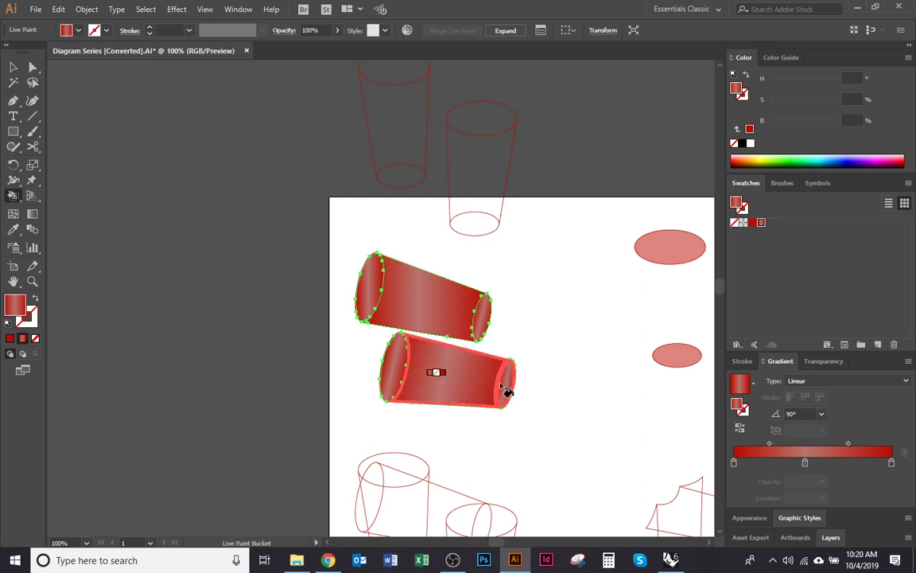
{"action": "left_click", "coordinate": [404, 373]}
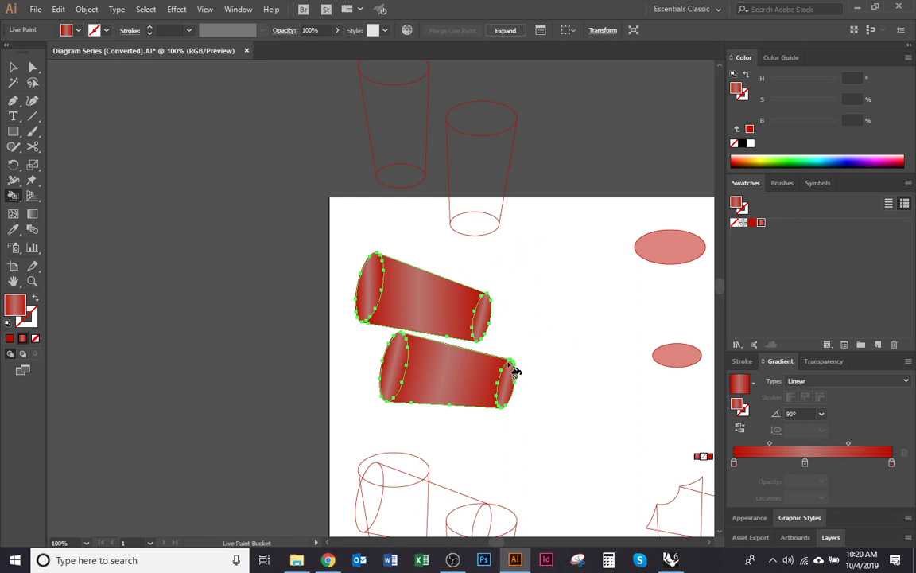
{"action": "scroll", "coordinate": [475, 352], "scroll_direction": "up", "scroll_amount": 1}
{"action": "left_click_drag", "start_coordinate": [535, 347], "coordinate": [565, 332]}
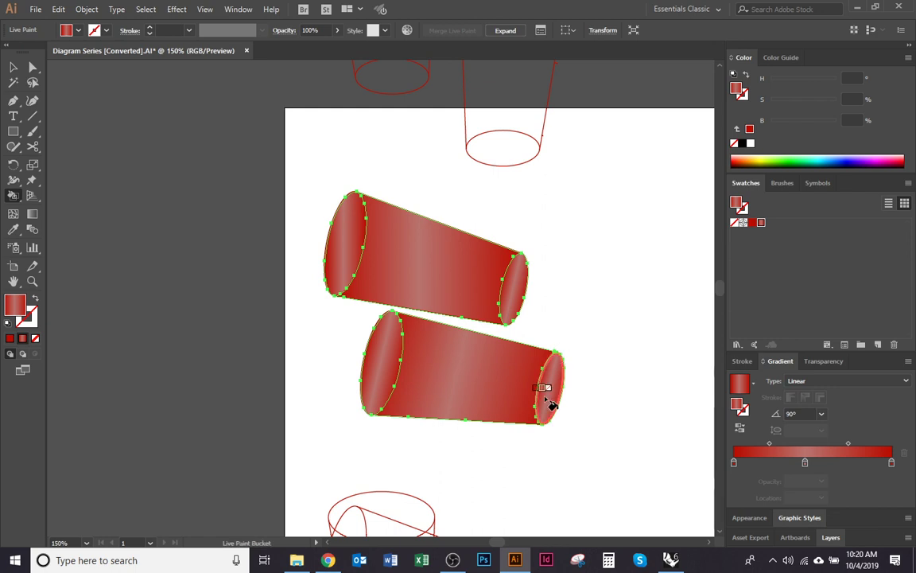
{"action": "left_click", "coordinate": [820, 415]}
{"action": "left_click", "coordinate": [836, 227]}
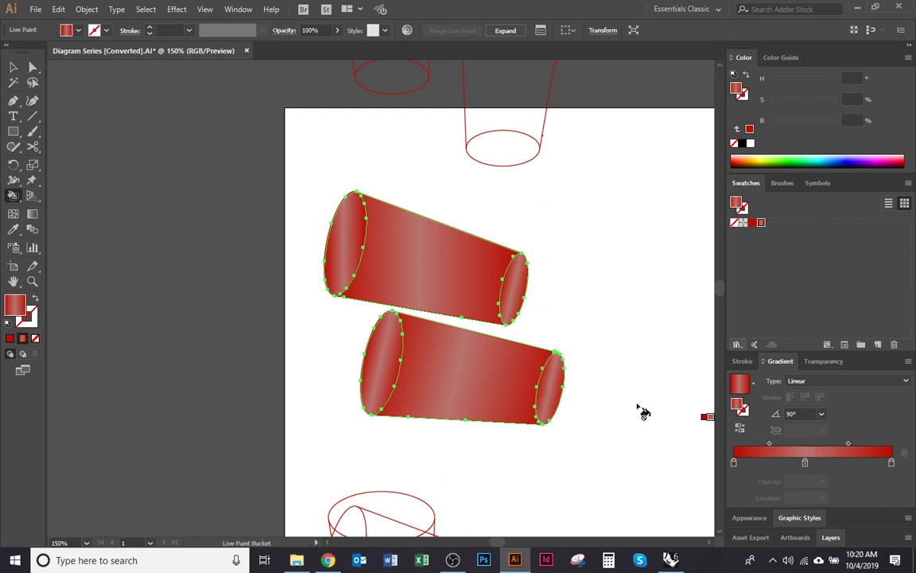
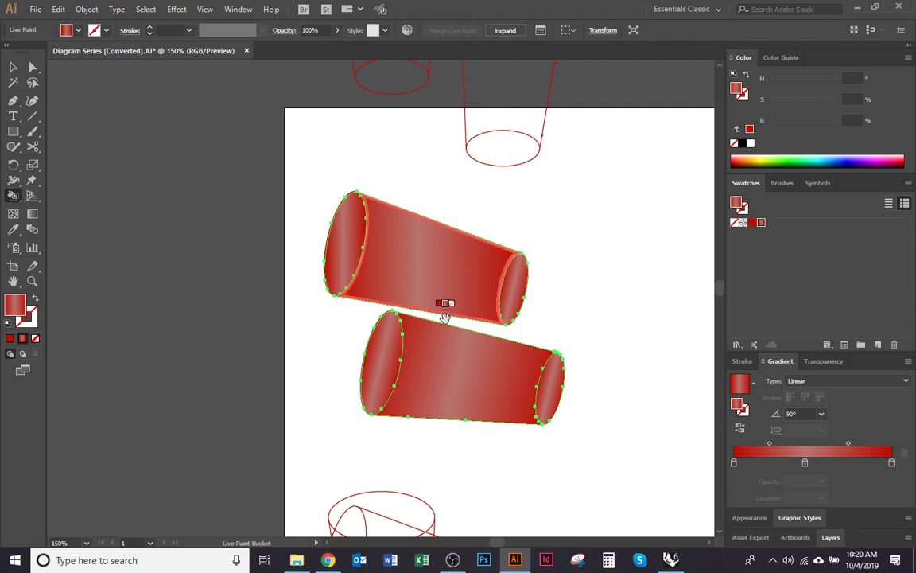
Delete the middle part of the inner ellipse arc at the wide end of both tilted cones.
{"action": "left_click_drag", "start_coordinate": [434, 329], "coordinate": [409, 338]}
{"action": "key", "text": "v"}
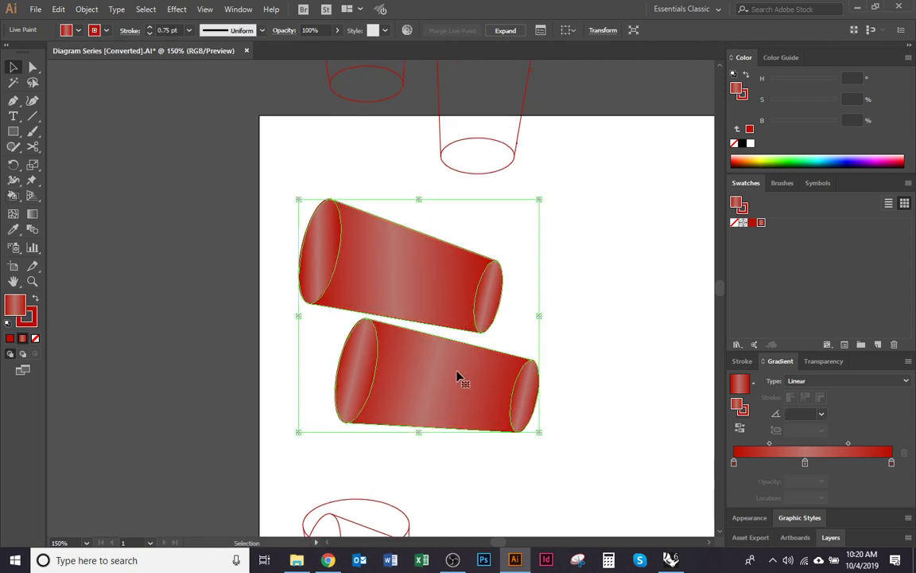
{"action": "key", "text": "a"}
{"action": "left_click", "coordinate": [378, 369]}
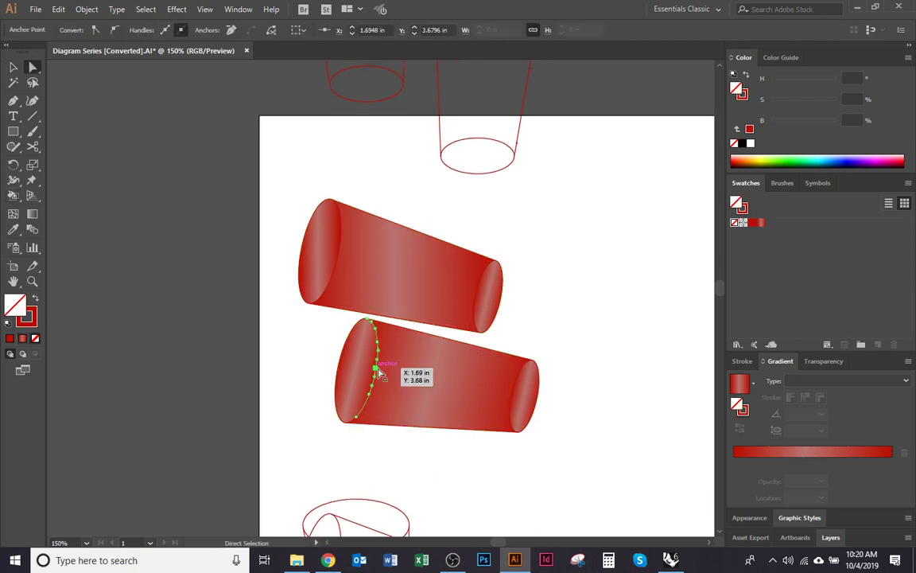
{"action": "left_click", "coordinate": [340, 253]}
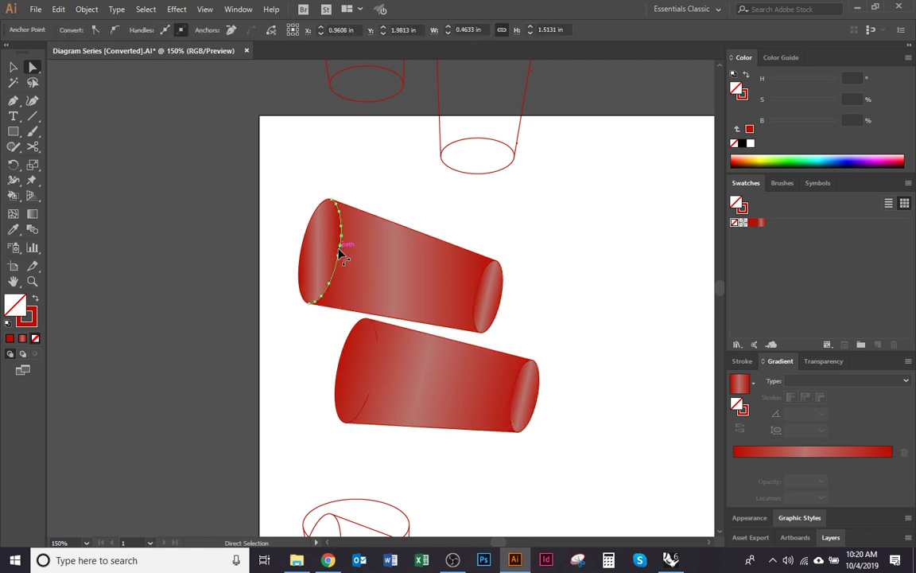
{"action": "left_click", "coordinate": [339, 254]}
{"action": "key", "text": "Delete"}
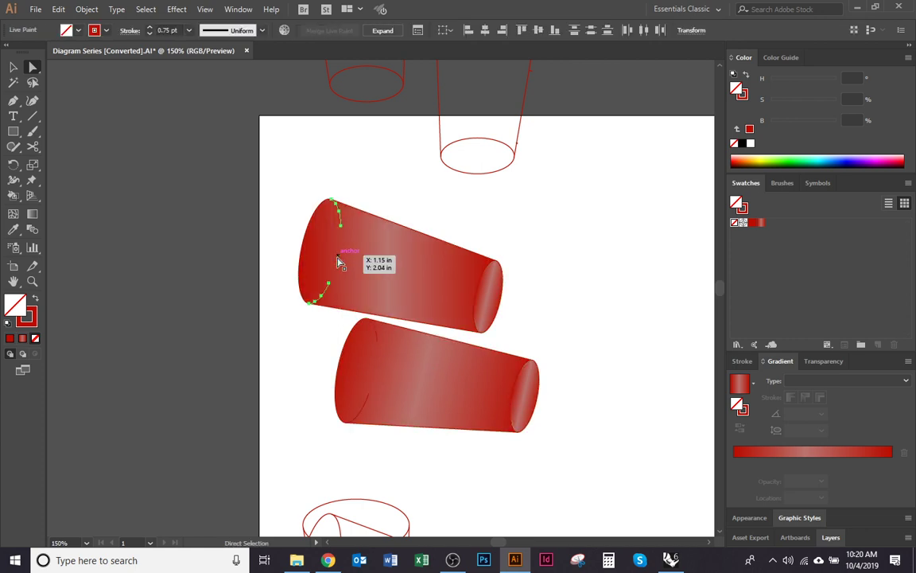
{"action": "key", "text": "v"}
{"action": "left_click", "coordinate": [579, 373]}
Try a solid red fill on the tilted cones and undo it.
{"action": "left_click_drag", "start_coordinate": [531, 452], "coordinate": [545, 434]}
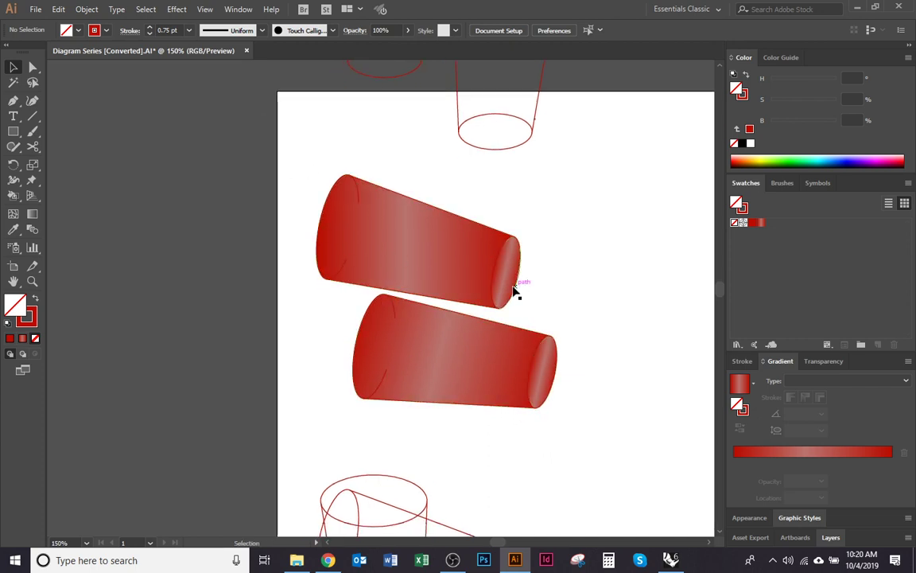
{"action": "left_click", "coordinate": [35, 297]}
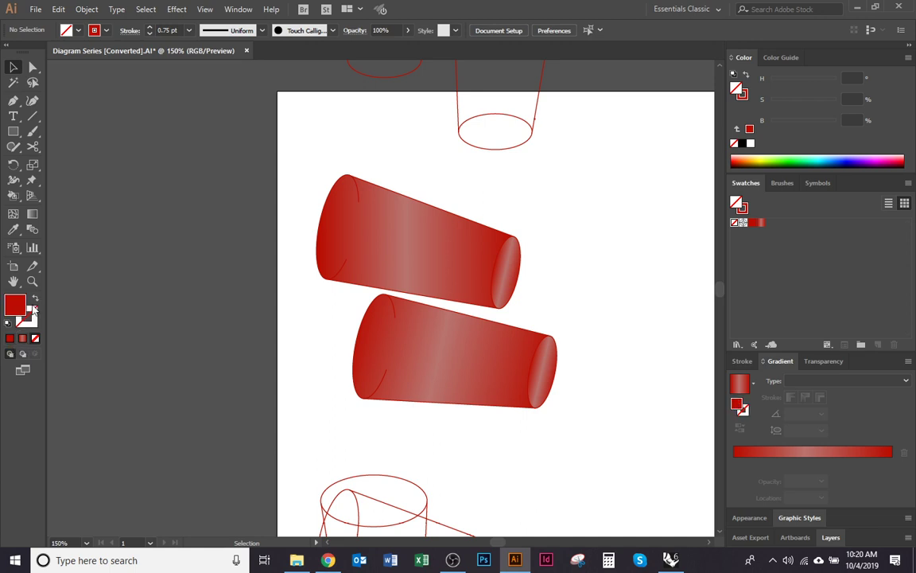
{"action": "left_click", "coordinate": [477, 382]}
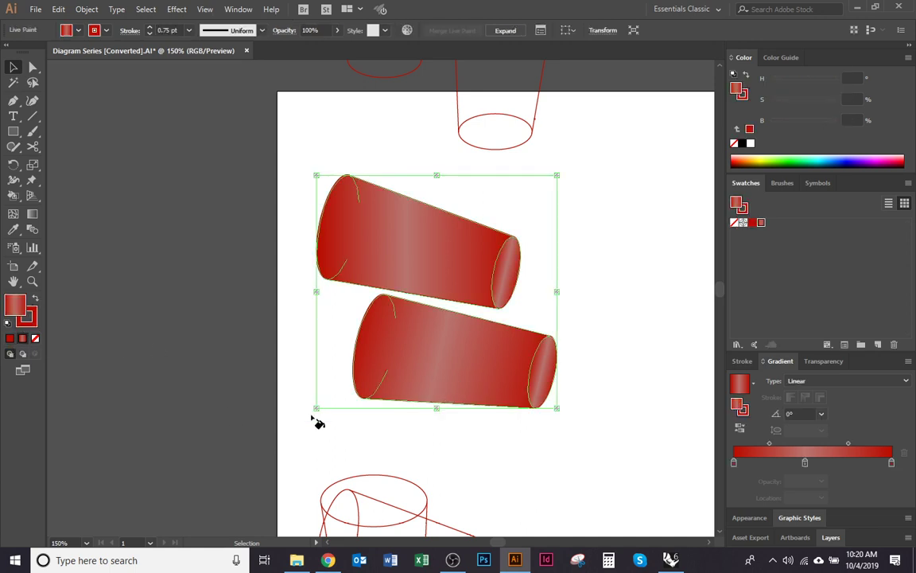
{"action": "key", "text": "k"}
{"action": "left_click", "coordinate": [555, 381]}
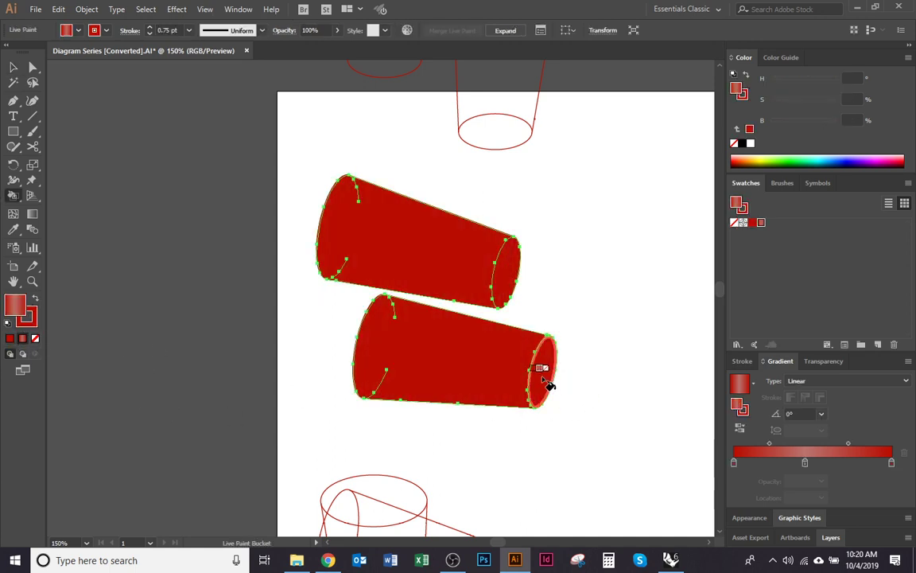
{"action": "key", "text": "ctrl+z"}
{"action": "key", "text": "k"}
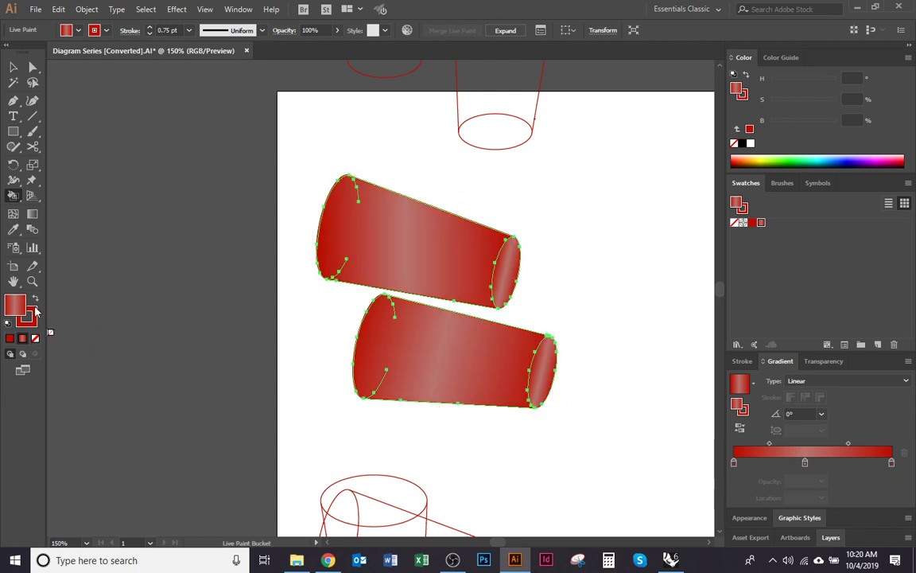
Set the stroke to none and fill the narrow ends of both tilted cones with solid red.
{"action": "left_click", "coordinate": [28, 315]}
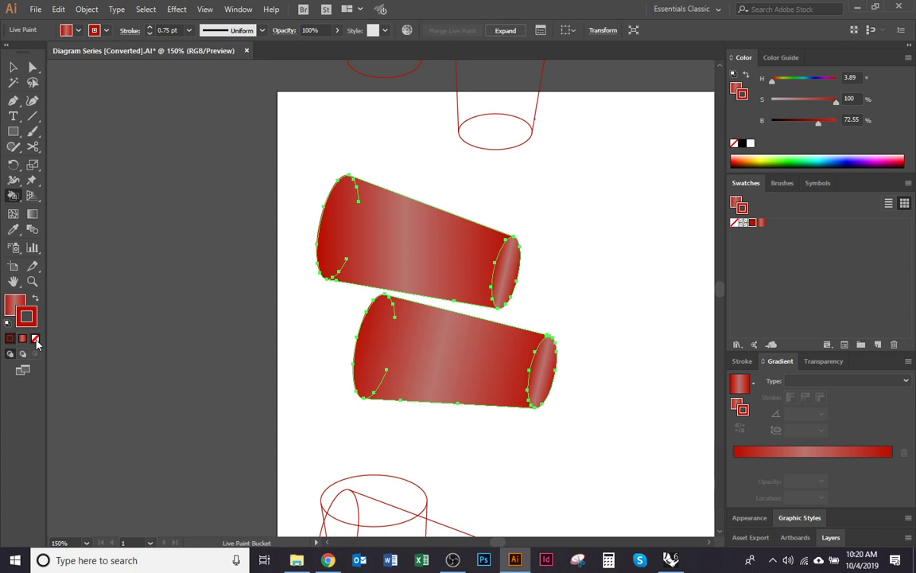
{"action": "mouse_move", "coordinate": [33, 313]}
{"action": "left_mouse_down"}
{"action": "mouse_move", "coordinate": [752, 184]}
{"action": "mouse_move", "coordinate": [713, 167]}
{"action": "left_mouse_up"}
{"action": "left_click", "coordinate": [734, 143]}
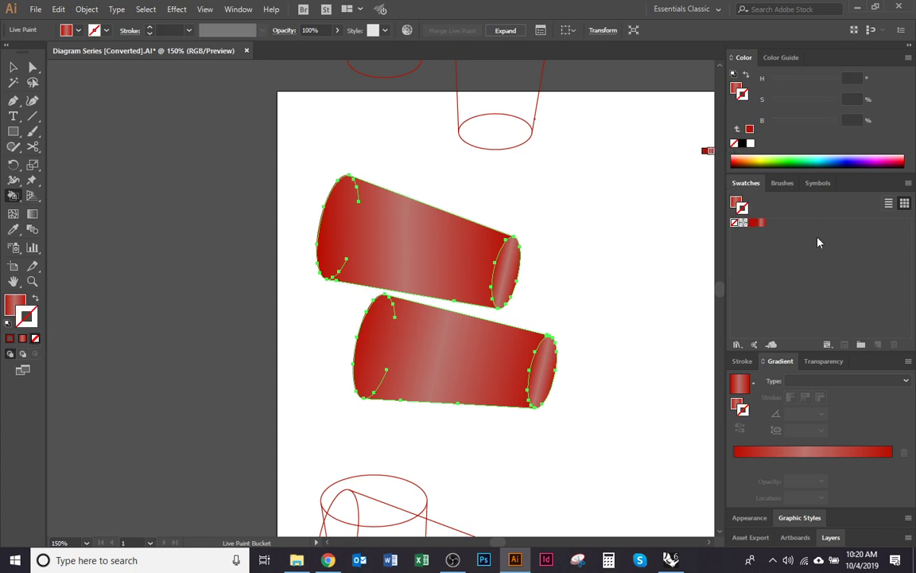
{"action": "left_click", "coordinate": [742, 93]}
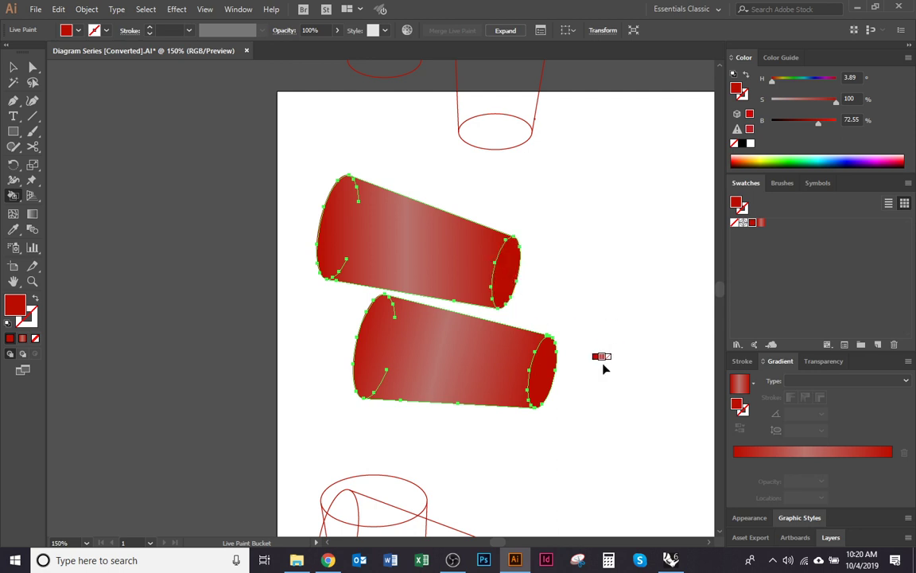
Make the saved red gradient the Live Paint fill for the tilted cones and set its angle to -90°.
{"action": "key", "text": "v"}
{"action": "key", "text": "ctrl+shift+a"}
{"action": "left_click", "coordinate": [477, 367]}
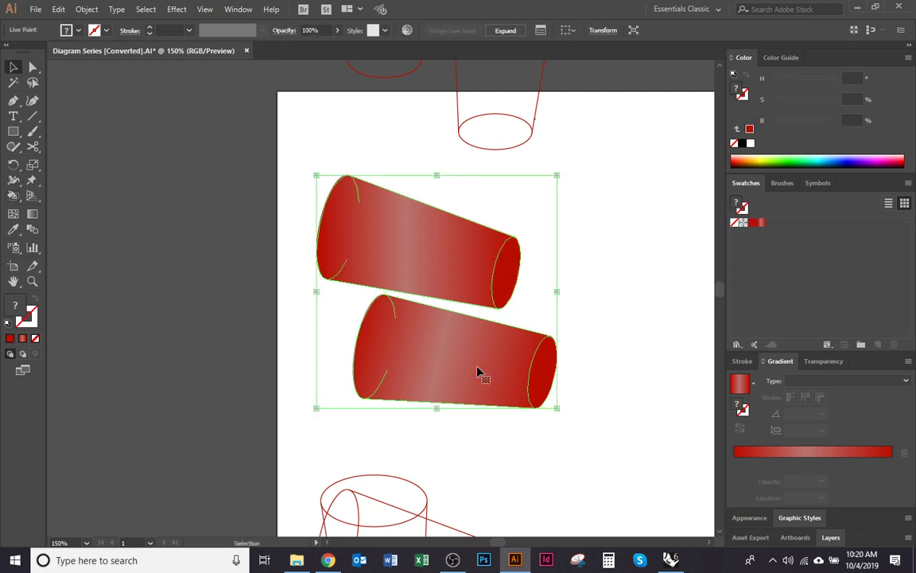
{"action": "key", "text": "a"}
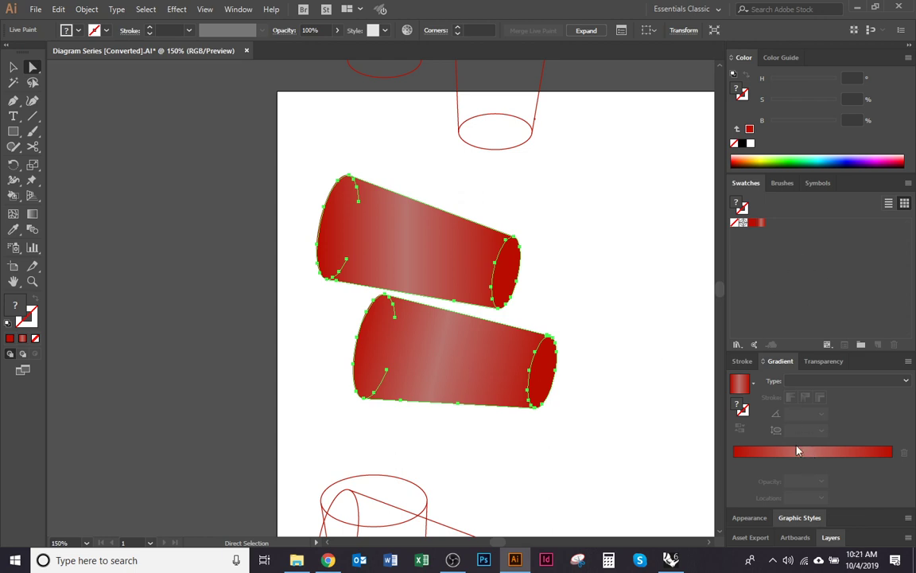
{"action": "key", "text": "k"}
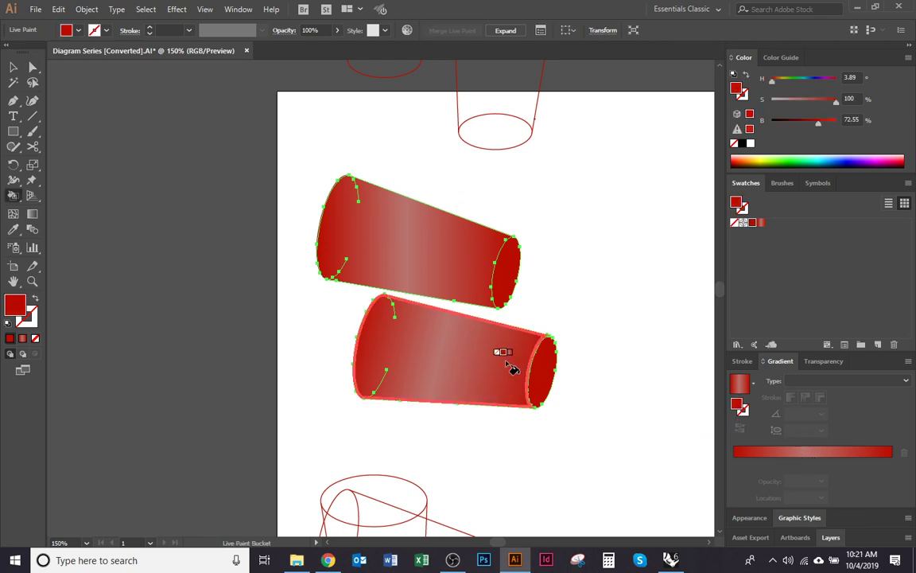
{"action": "left_click", "coordinate": [761, 223]}
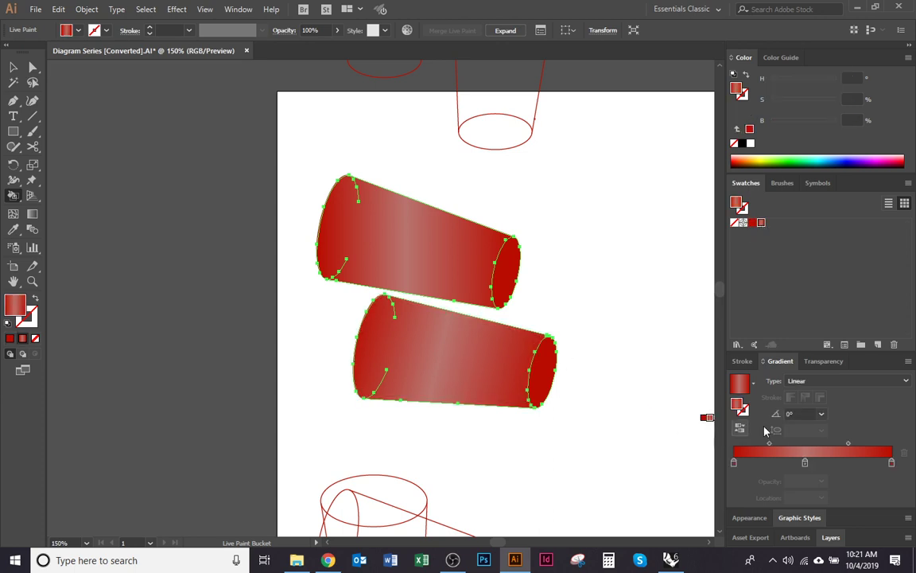
{"action": "left_click", "coordinate": [822, 414]}
{"action": "left_click", "coordinate": [843, 348]}
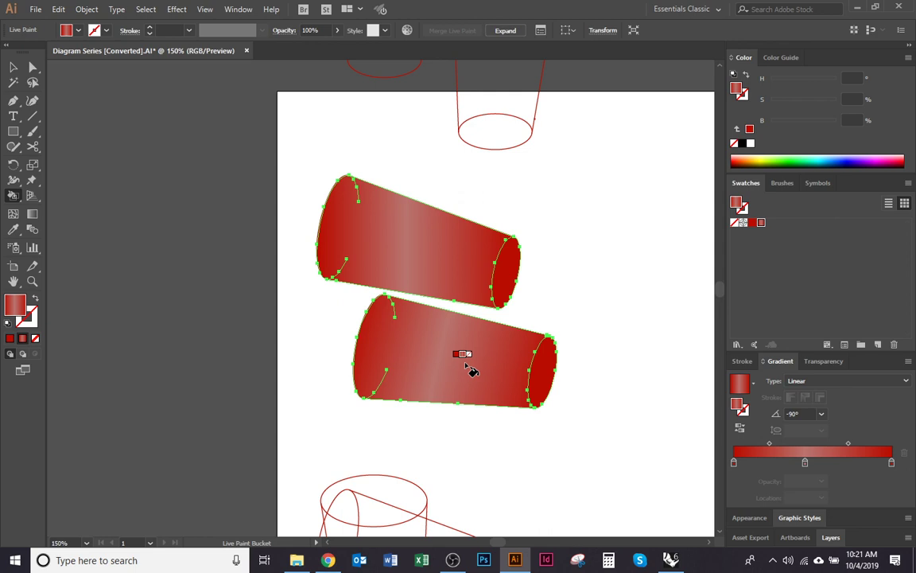
Save the gradient with the -90° angle as an additional swatch.
{"action": "left_click", "coordinate": [751, 391]}
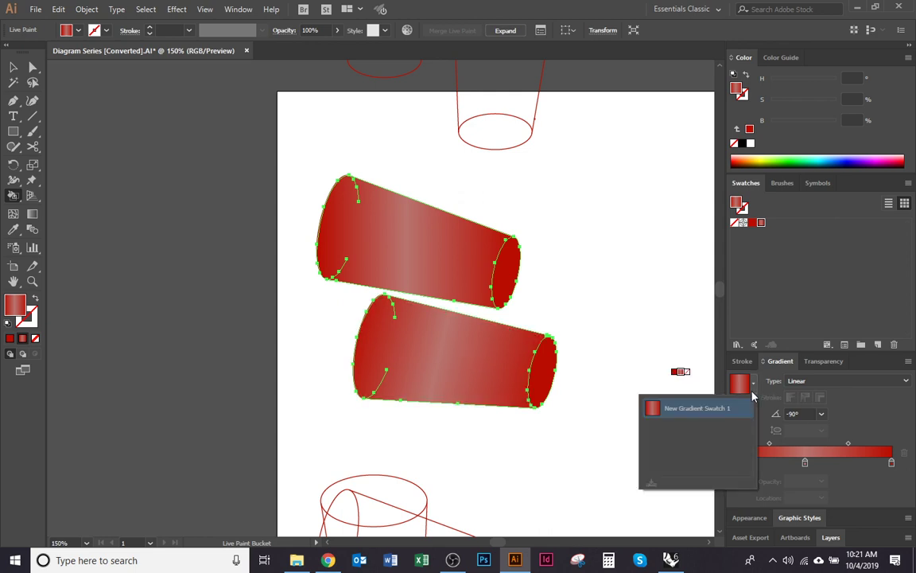
{"action": "left_click", "coordinate": [752, 393]}
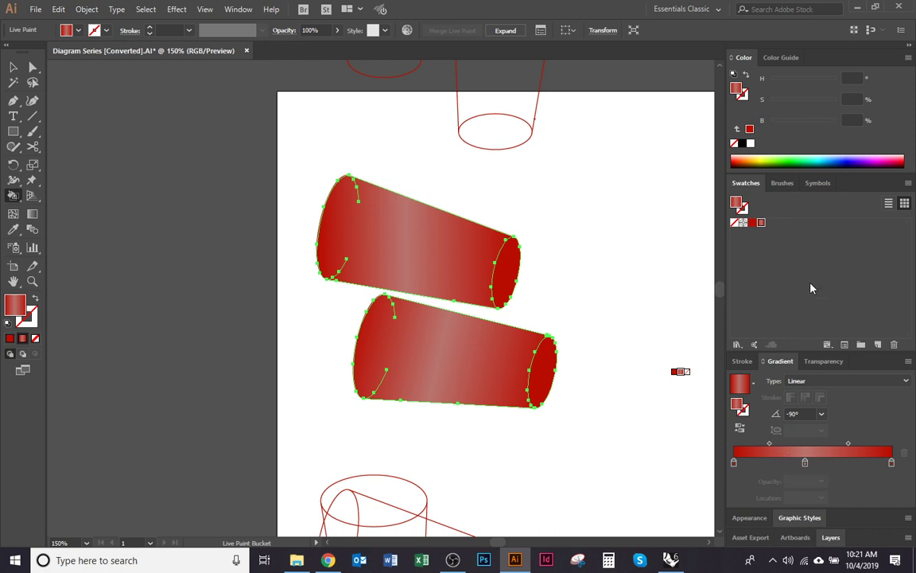
{"action": "left_click_drag", "start_coordinate": [736, 389], "coordinate": [783, 274]}
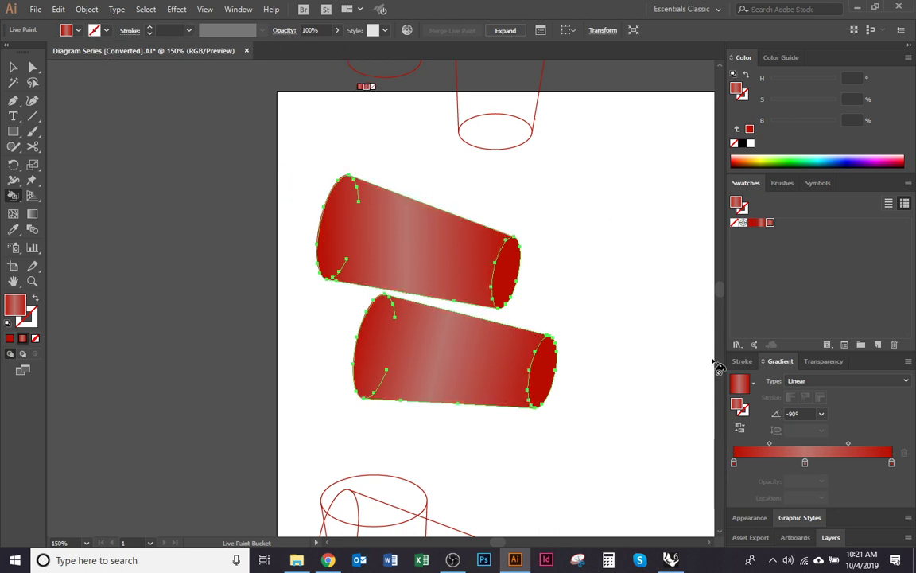
Set the gradient angle to 90° and apply the red gradient to the whole tilted-cone group, including the narrow ends.
{"action": "left_click", "coordinate": [821, 413]}
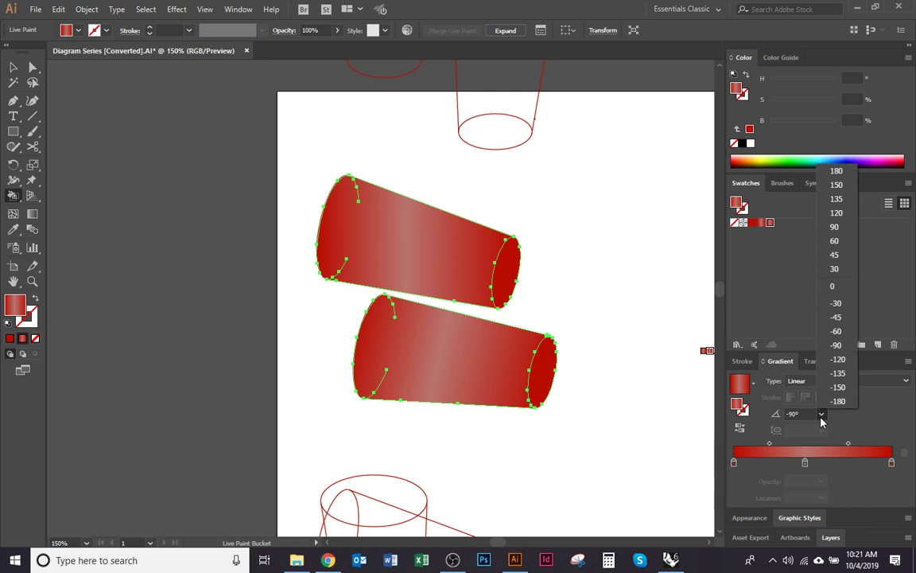
{"action": "left_click", "coordinate": [834, 226]}
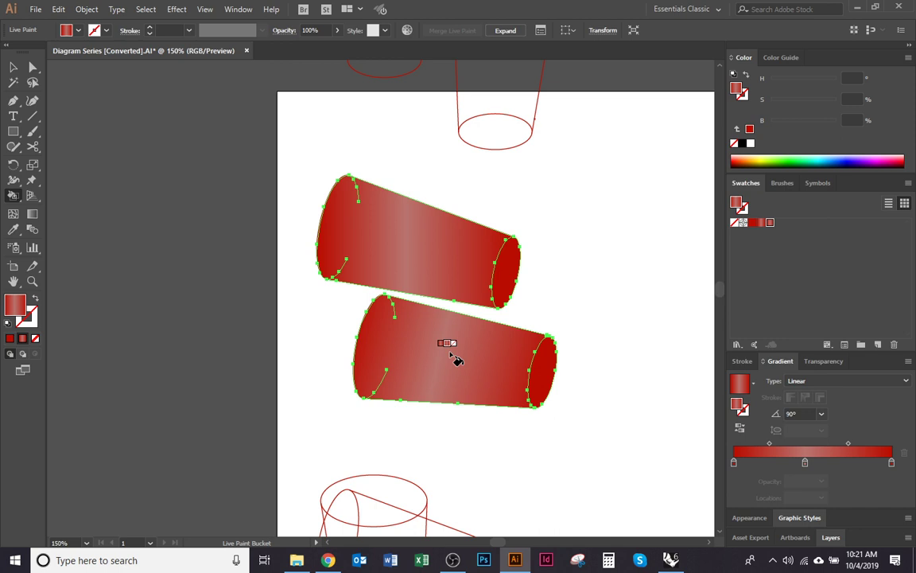
{"action": "key", "text": "v"}
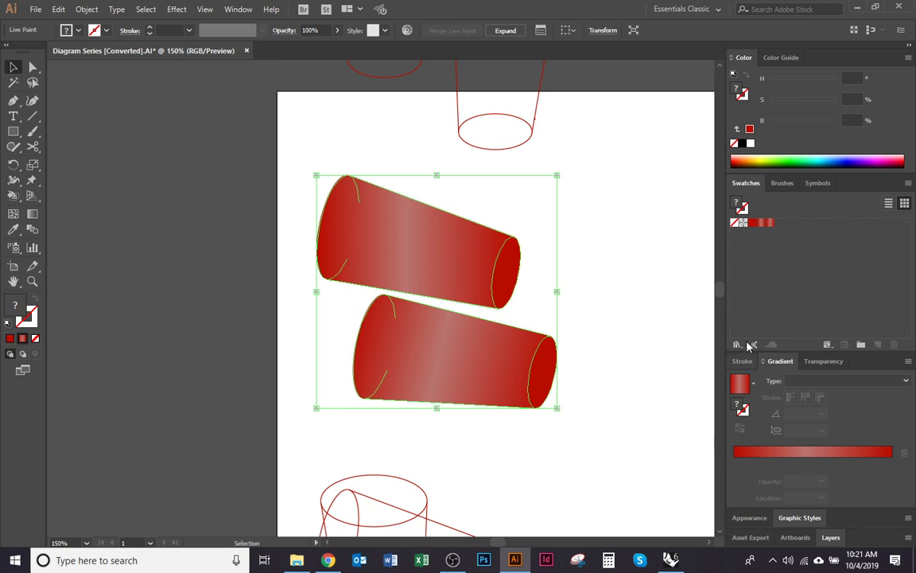
{"action": "left_click", "coordinate": [740, 387]}
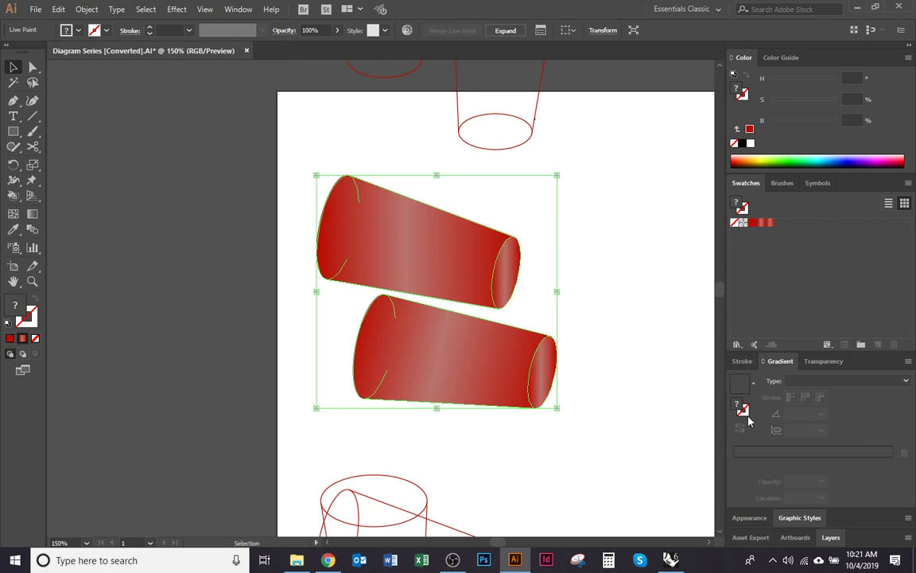
Try to reapply the saved gradient swatches, including New Gradient Swatch 1, to the reselected tilted-cone group.
{"action": "left_click", "coordinate": [590, 371]}
{"action": "left_click", "coordinate": [469, 372]}
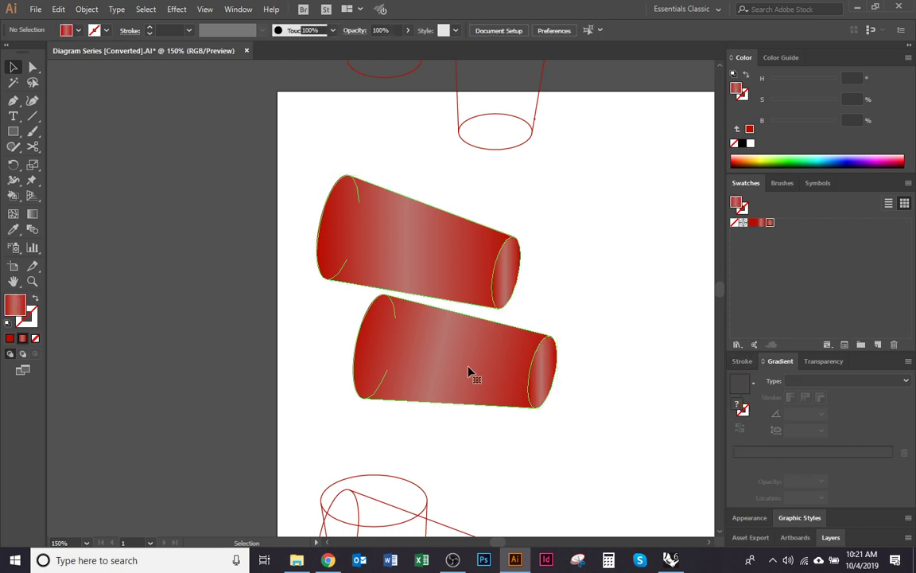
{"action": "left_click", "coordinate": [753, 385]}
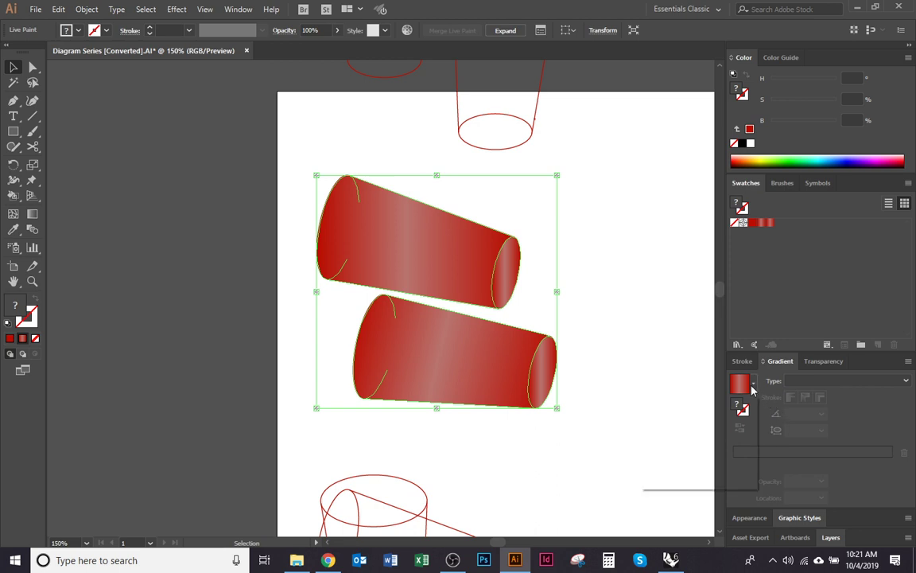
{"action": "left_click", "coordinate": [733, 413]}
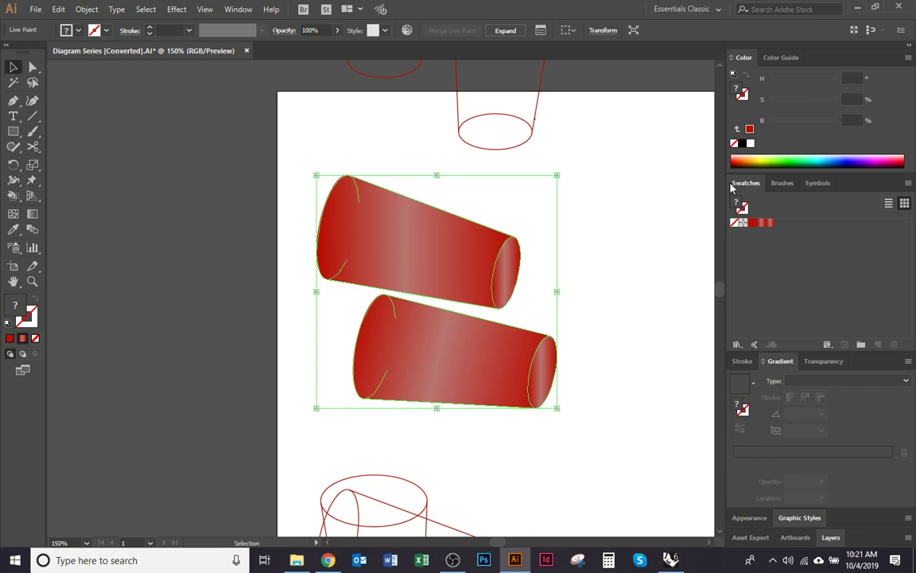
{"action": "left_click_drag", "start_coordinate": [760, 228], "coordinate": [761, 225]}
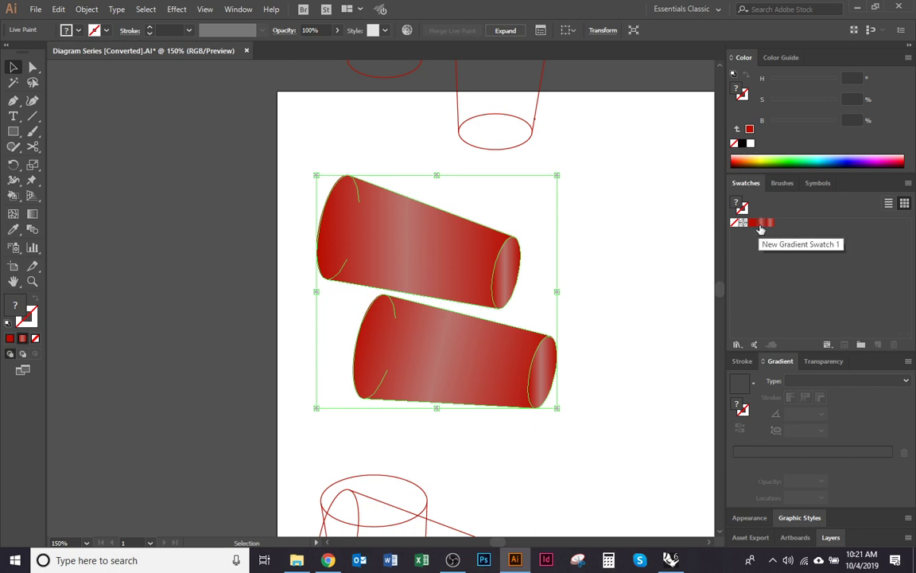
{"action": "left_click", "coordinate": [791, 241]}
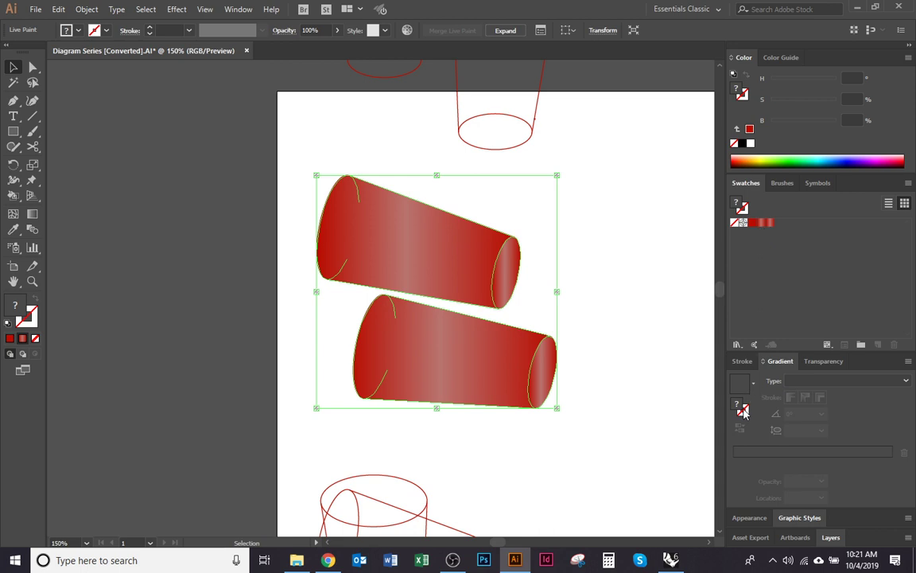
{"action": "left_click", "coordinate": [754, 384]}
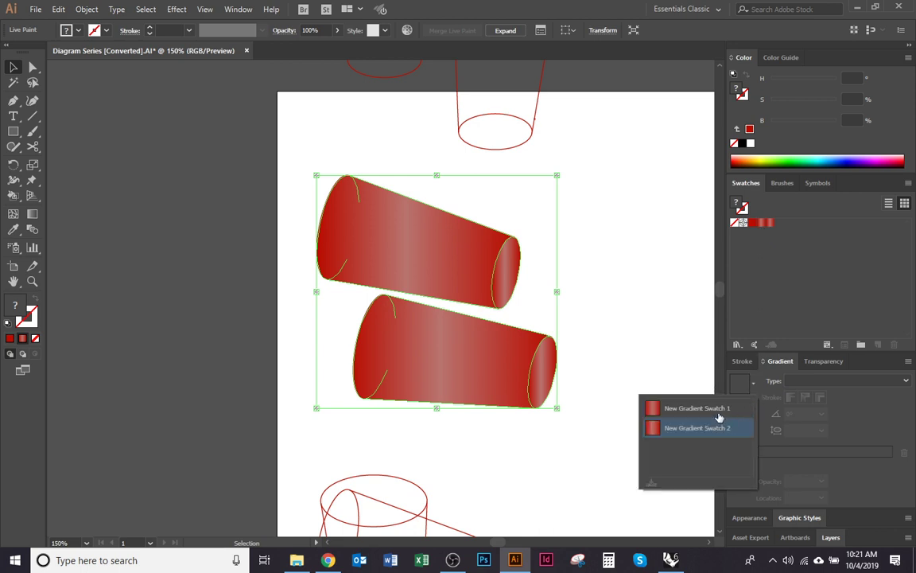
{"action": "left_click", "coordinate": [719, 416]}
{"action": "left_click", "coordinate": [605, 446]}
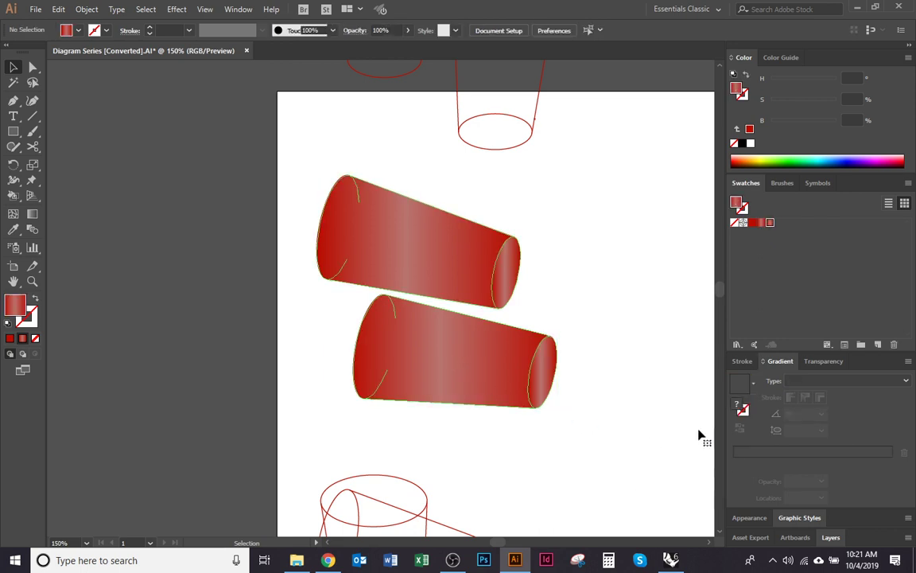
{"action": "left_click_drag", "start_coordinate": [699, 435], "coordinate": [700, 434]}
{"action": "left_click", "coordinate": [756, 385]}
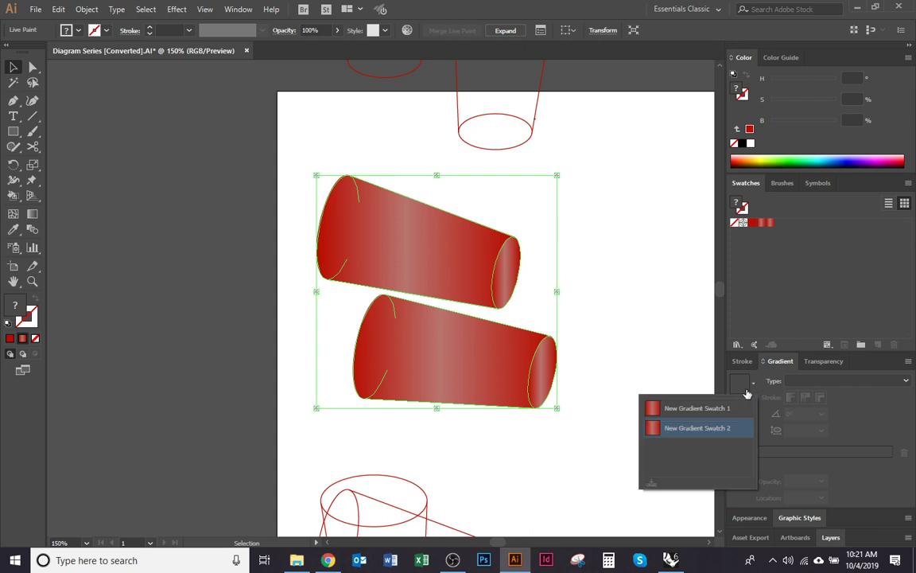
{"action": "left_click", "coordinate": [748, 408]}
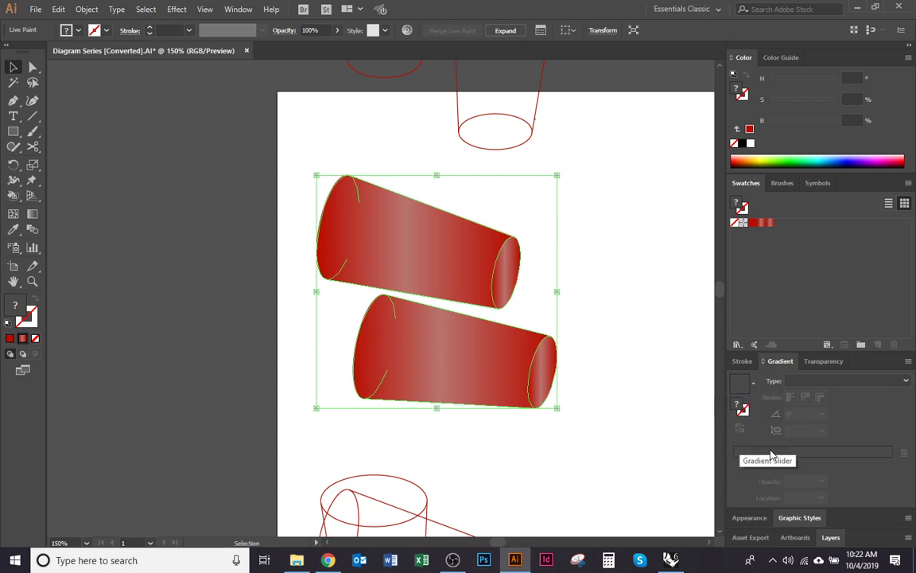
{"action": "left_click", "coordinate": [640, 401]}
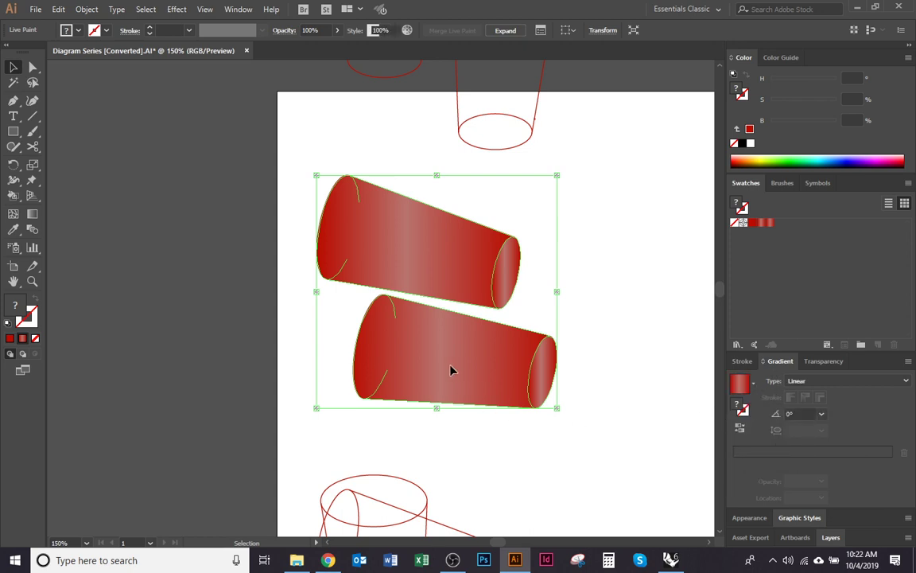
{"action": "left_click", "coordinate": [453, 372]}
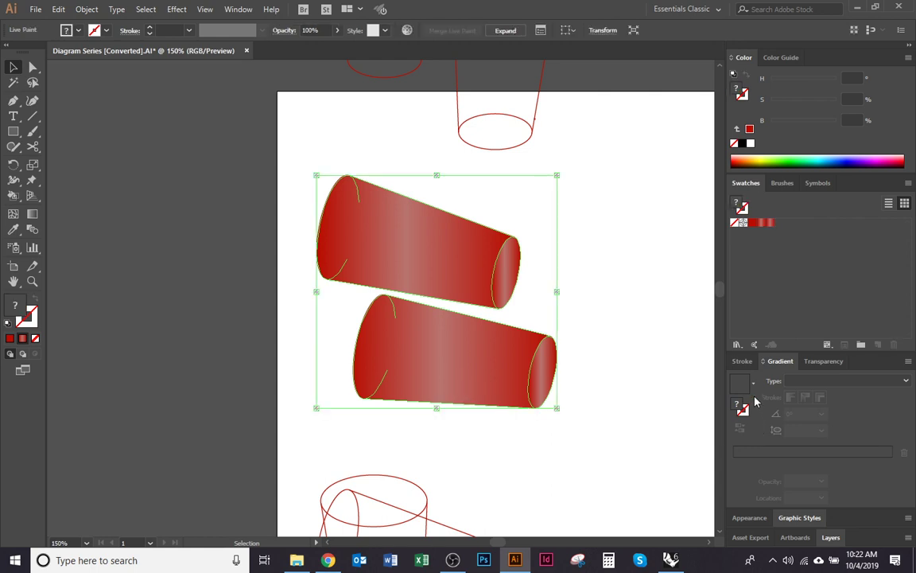
Give both tilted cones a Linear two-stop gradient from solid red to light red, with the light stop at about 96%.
{"action": "left_click", "coordinate": [903, 381]}
{"action": "left_click", "coordinate": [889, 406]}
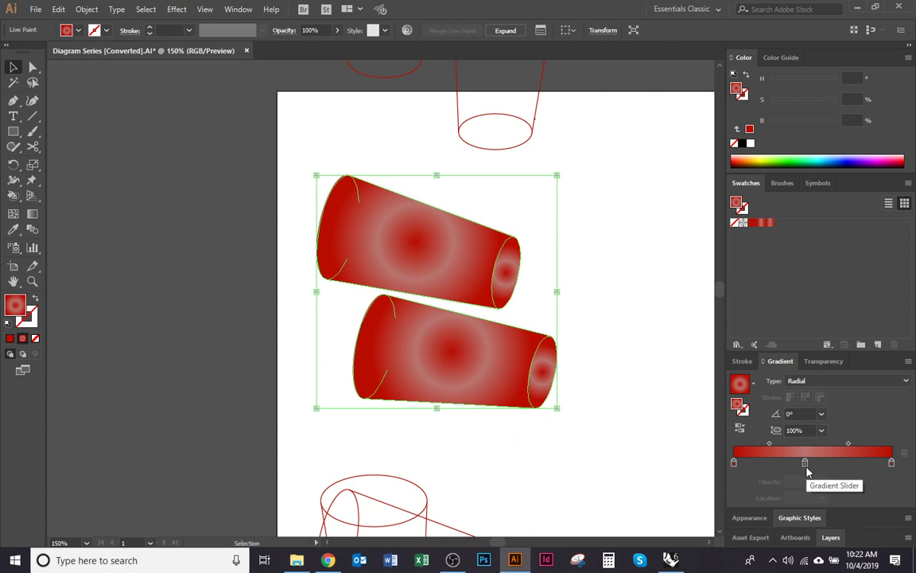
{"action": "mouse_move", "coordinate": [891, 464]}
{"action": "left_mouse_down"}
{"action": "mouse_move", "coordinate": [867, 497]}
{"action": "mouse_move", "coordinate": [827, 489]}
{"action": "mouse_move", "coordinate": [885, 463]}
{"action": "left_mouse_up"}
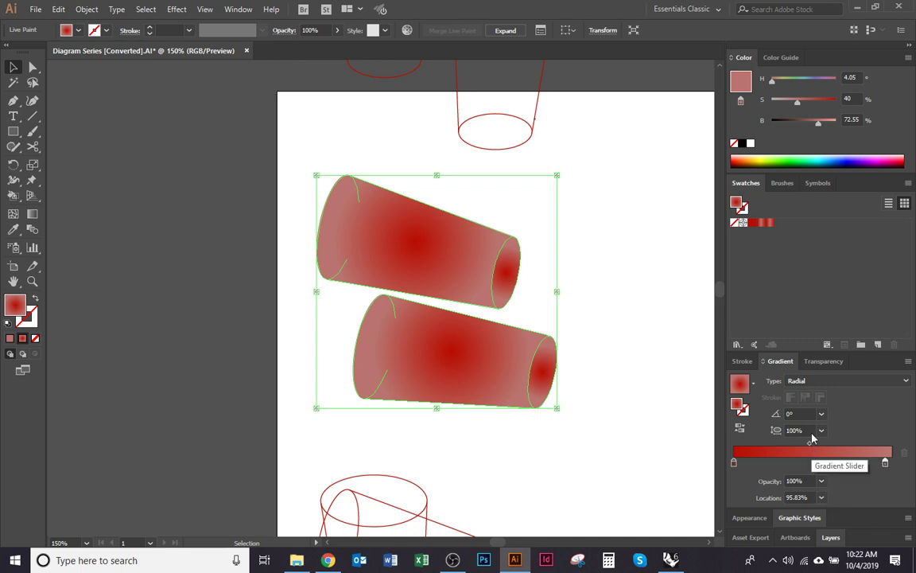
{"action": "left_click", "coordinate": [833, 381]}
{"action": "left_click", "coordinate": [795, 391]}
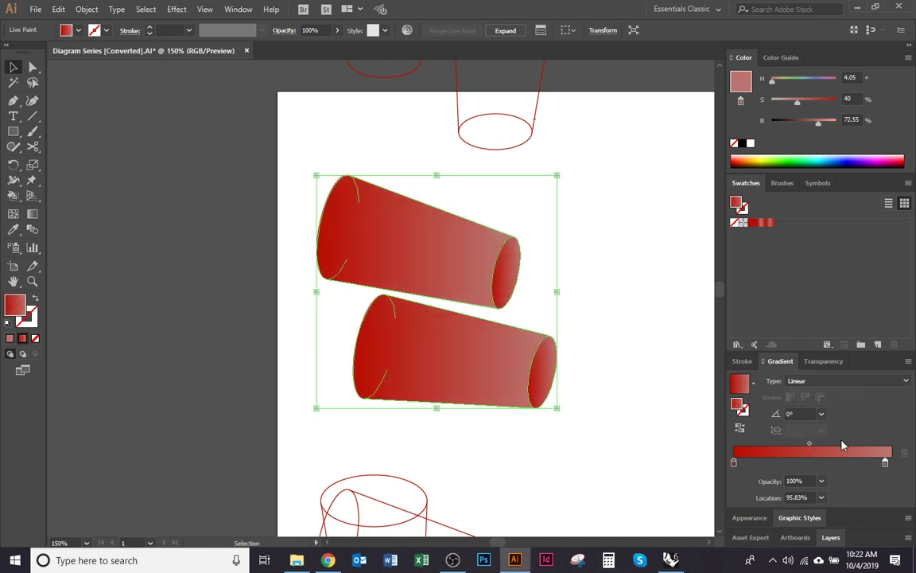
Set the tilted cones' gradient angle to 57°.
{"action": "left_click", "coordinate": [822, 414]}
{"action": "left_click", "coordinate": [808, 413]}
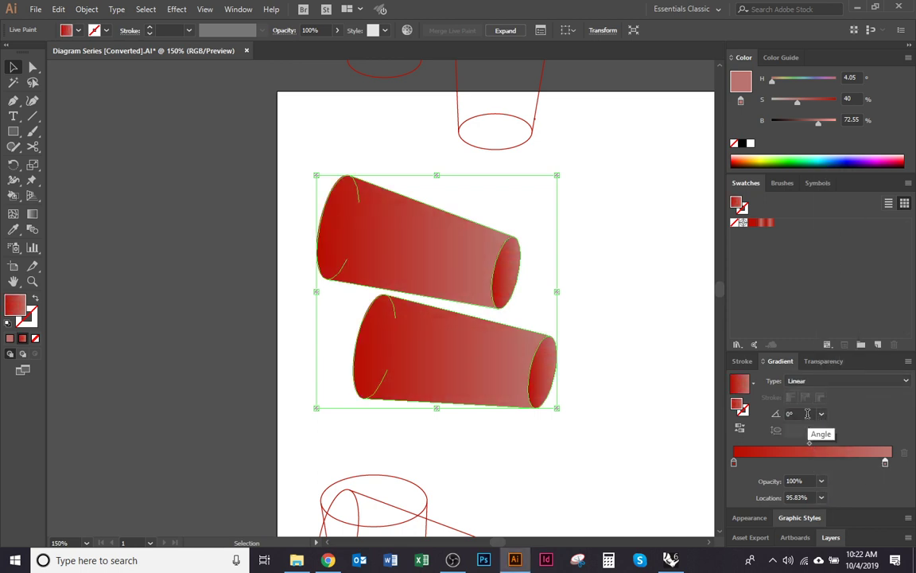
{"action": "left_click", "coordinate": [801, 414]}
{"action": "scroll", "coordinate": [800, 415], "scroll_direction": "up", "scroll_amount": 13}
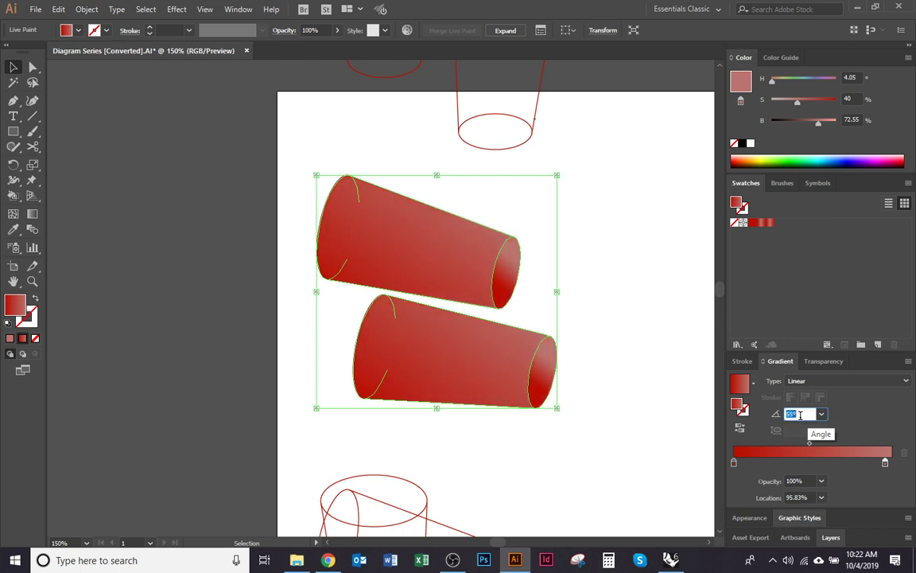
Move the light stop to about 51% and add a matching solid red stop at the gradient's far end.
{"action": "left_click_drag", "start_coordinate": [885, 462], "coordinate": [814, 462]}
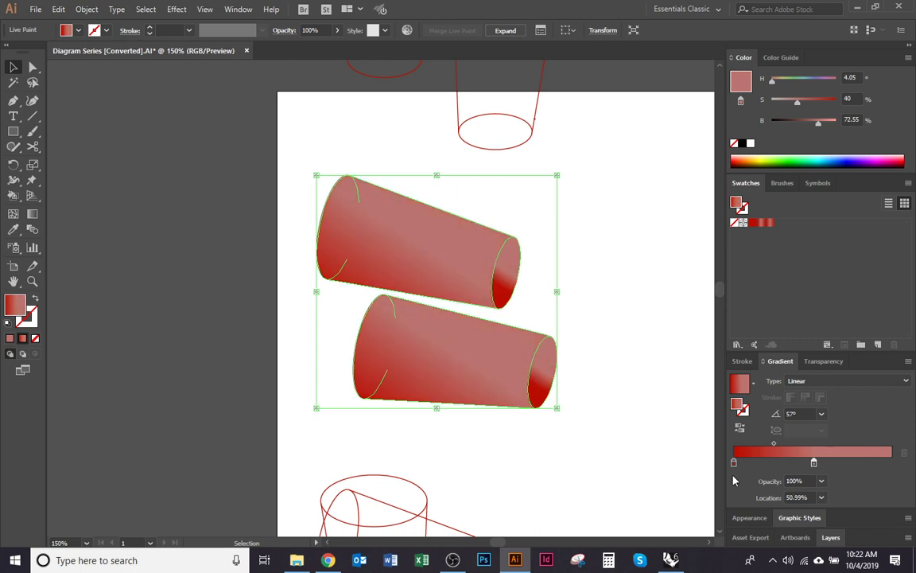
{"action": "left_click_drag", "start_coordinate": [733, 463], "coordinate": [893, 463]}
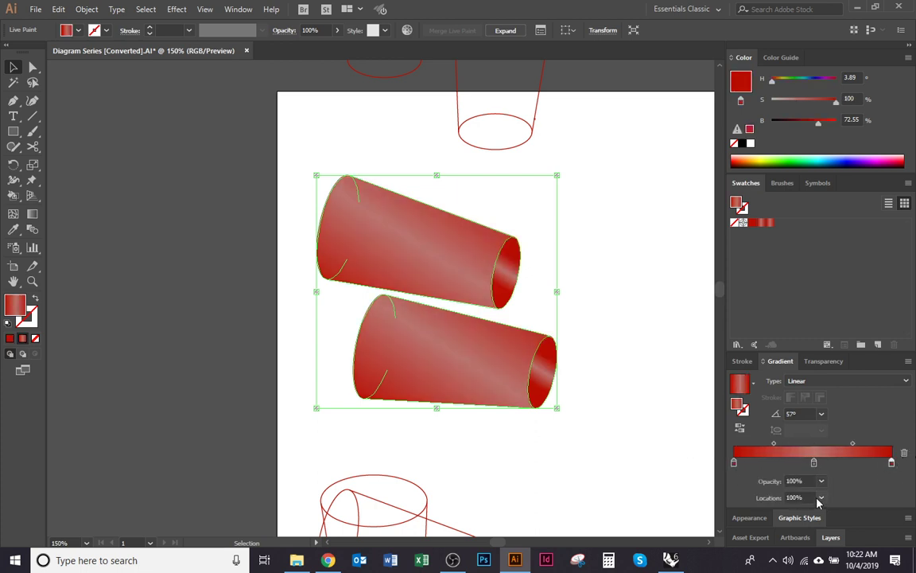
{"action": "key", "text": "ctrl+z"}
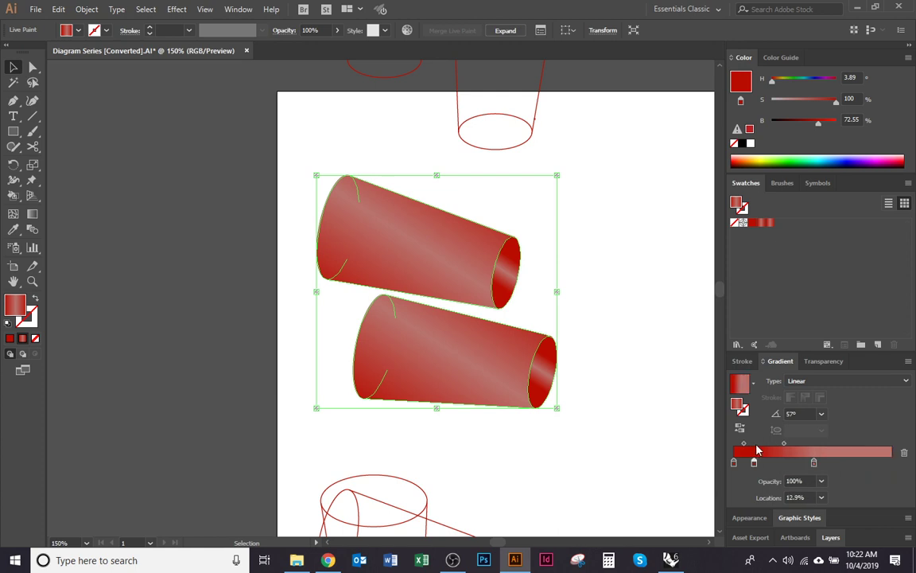
{"action": "key", "text": "Delete"}
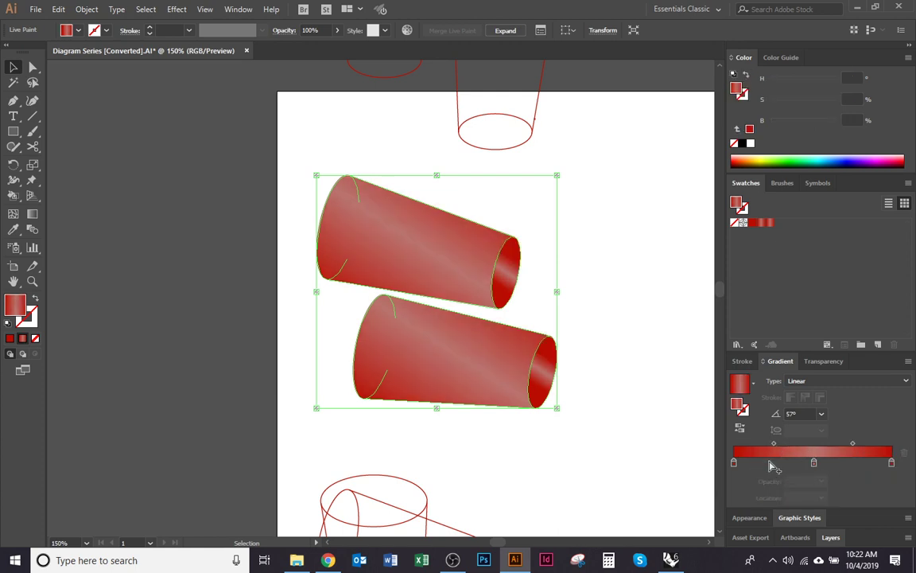
Set the gradient angle to 79° and adjust both midpoints, with the second at about 46%.
{"action": "left_click_drag", "start_coordinate": [774, 444], "coordinate": [757, 444]}
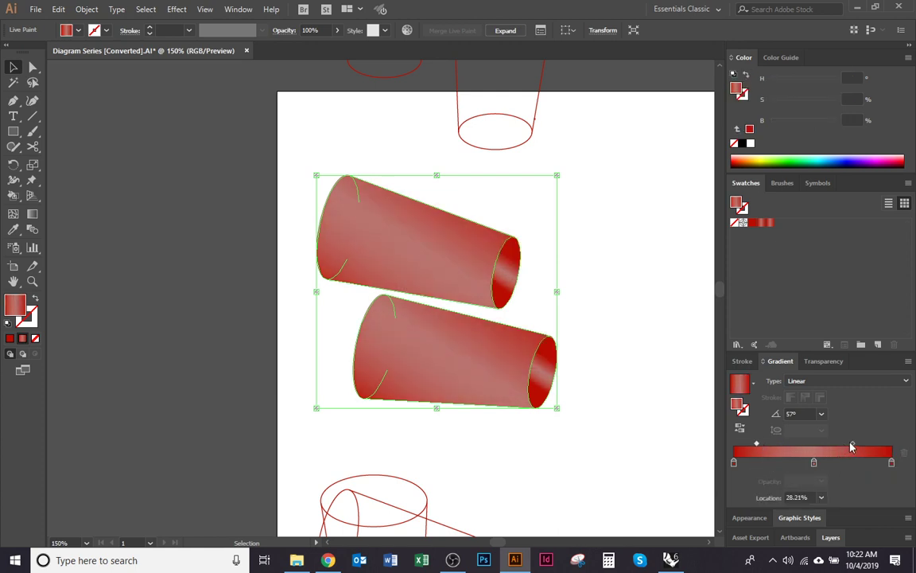
{"action": "left_click_drag", "start_coordinate": [853, 444], "coordinate": [865, 445]}
{"action": "left_click", "coordinate": [811, 411]}
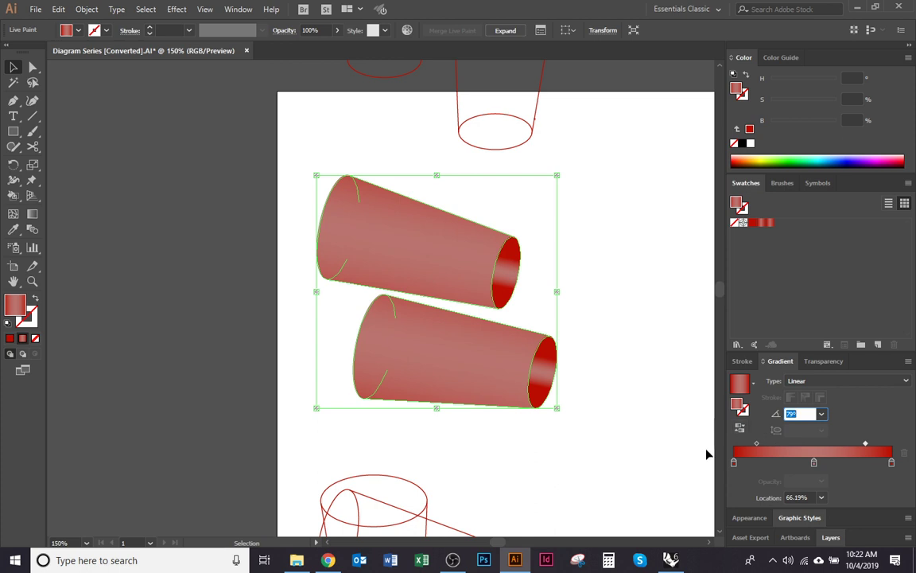
{"action": "left_click_drag", "start_coordinate": [754, 444], "coordinate": [769, 446]}
{"action": "left_click_drag", "start_coordinate": [865, 445], "coordinate": [849, 445]}
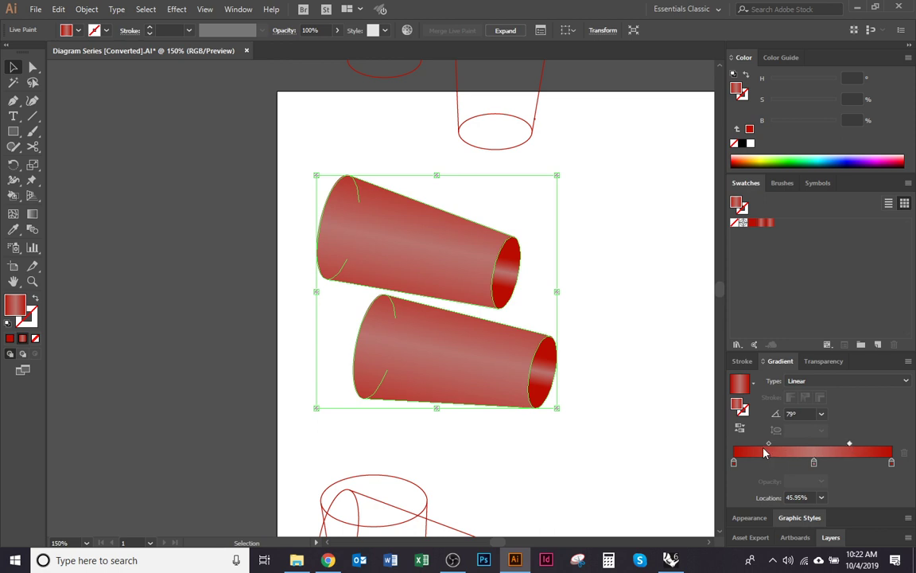
Fill the narrow ends of both tilted cones with the solid red swatch using the Live Paint Bucket.
{"action": "key", "text": "k"}
{"action": "left_click", "coordinate": [753, 223]}
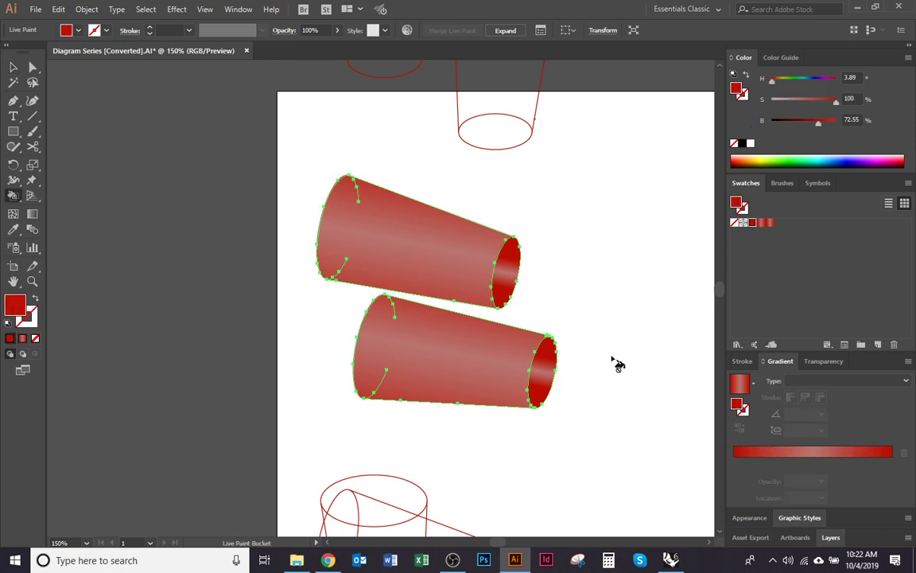
{"action": "left_click", "coordinate": [545, 371]}
{"action": "key", "text": "v"}
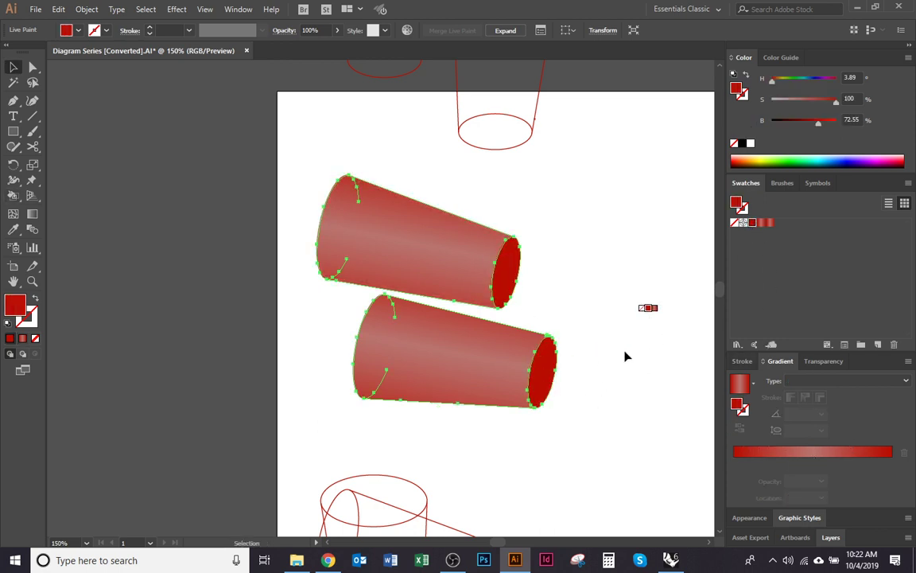
Set the opacity of the tilted-cone Live Paint group to 50%.
{"action": "left_click", "coordinate": [579, 392]}
{"action": "left_click", "coordinate": [496, 377]}
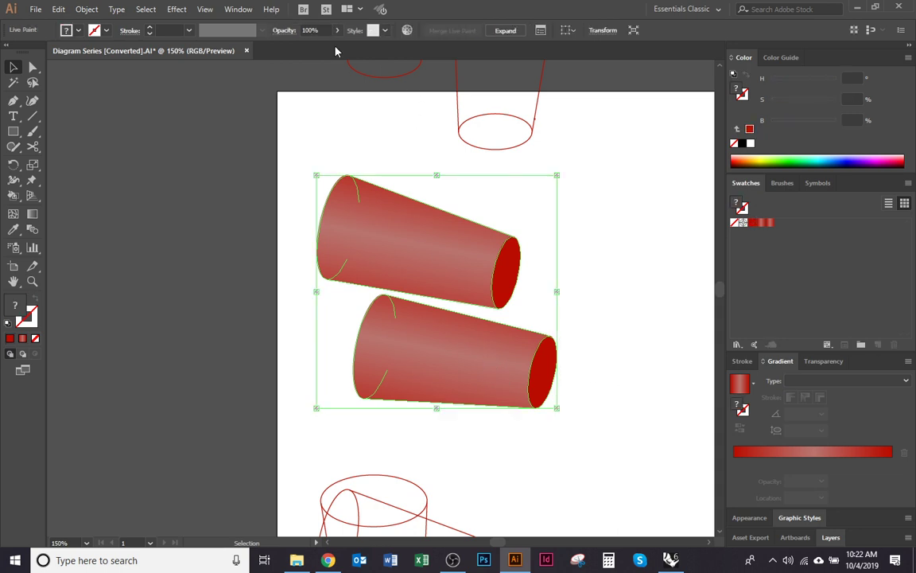
{"action": "left_click", "coordinate": [309, 31]}
{"action": "type", "text": "50"}
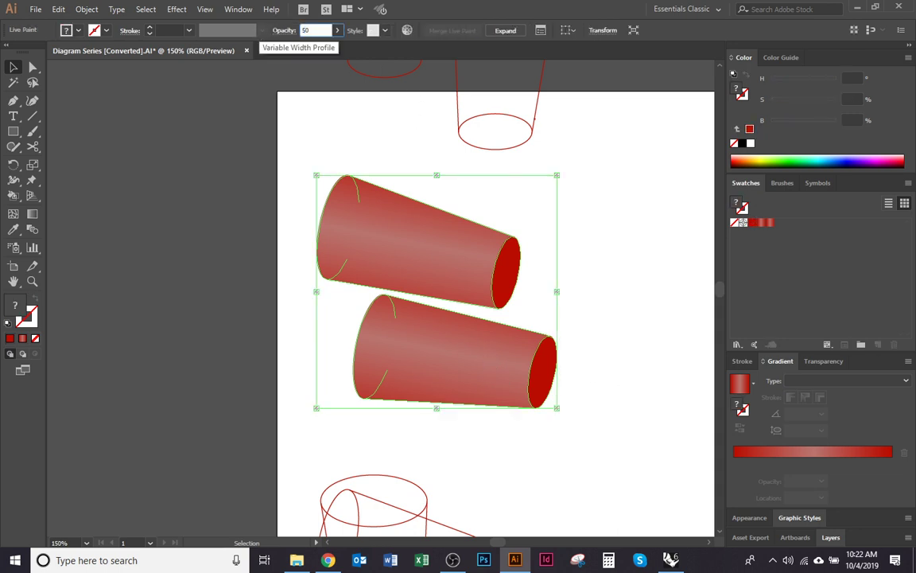
{"action": "key", "text": "Return"}
{"action": "left_click", "coordinate": [600, 350]}
Move the semi-transparent tilted cones onto the matching tilted-cone outlines in the overlapping line diagram.
{"action": "scroll", "coordinate": [601, 333], "scroll_direction": "down", "scroll_amount": 3}
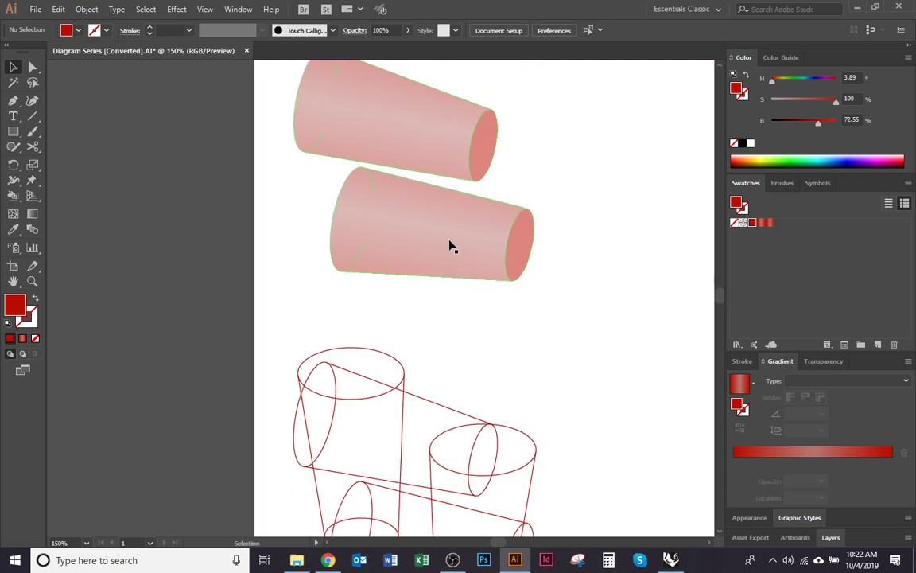
{"action": "left_click", "coordinate": [513, 270]}
{"action": "scroll", "coordinate": [509, 180], "scroll_direction": "down", "scroll_amount": 3}
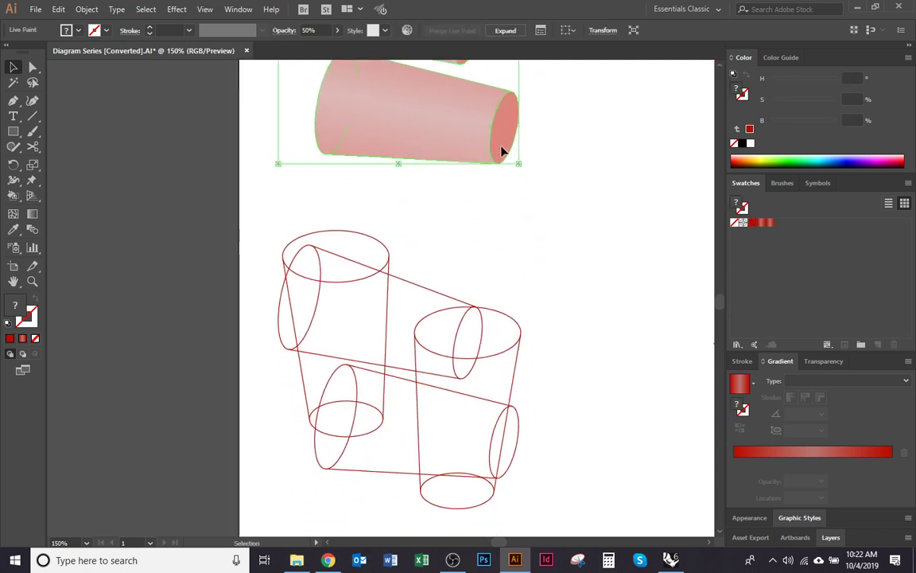
{"action": "left_click_drag", "start_coordinate": [502, 151], "coordinate": [497, 465]}
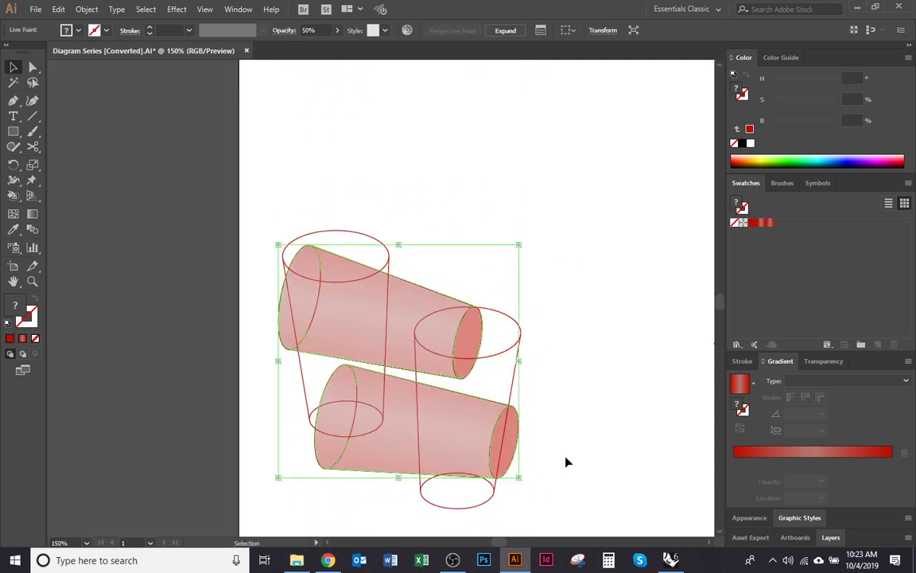
Move the tilted-cone fills from Layer 3 to Layer 5, beneath the red linework.
{"action": "scroll", "coordinate": [539, 276], "scroll_direction": "up", "scroll_amount": 2}
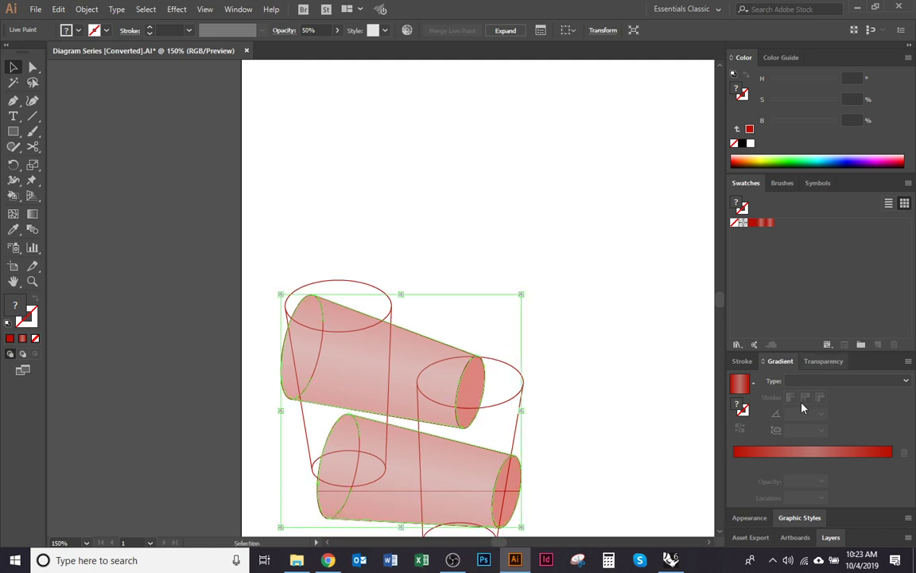
{"action": "left_click", "coordinate": [830, 537]}
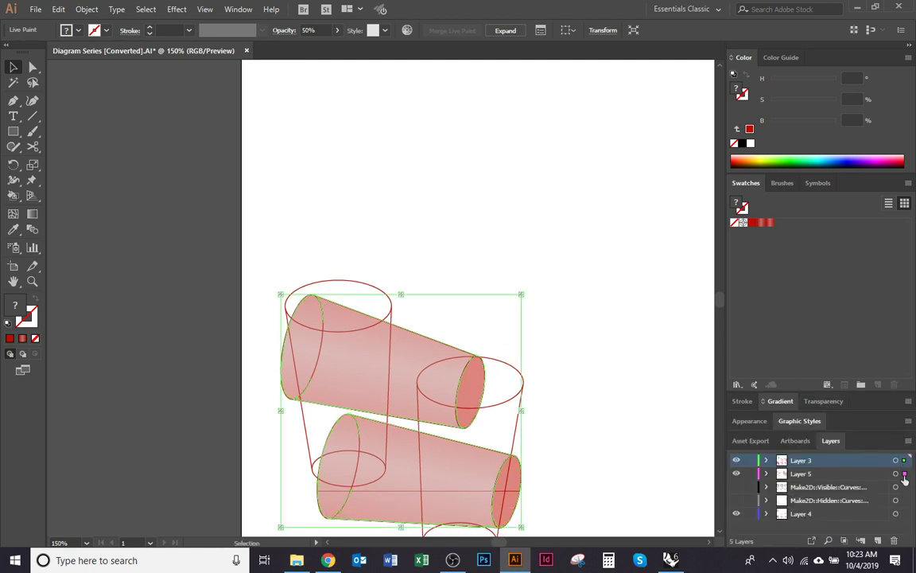
{"action": "left_click_drag", "start_coordinate": [904, 476], "coordinate": [904, 474]}
{"action": "left_click", "coordinate": [796, 404]}
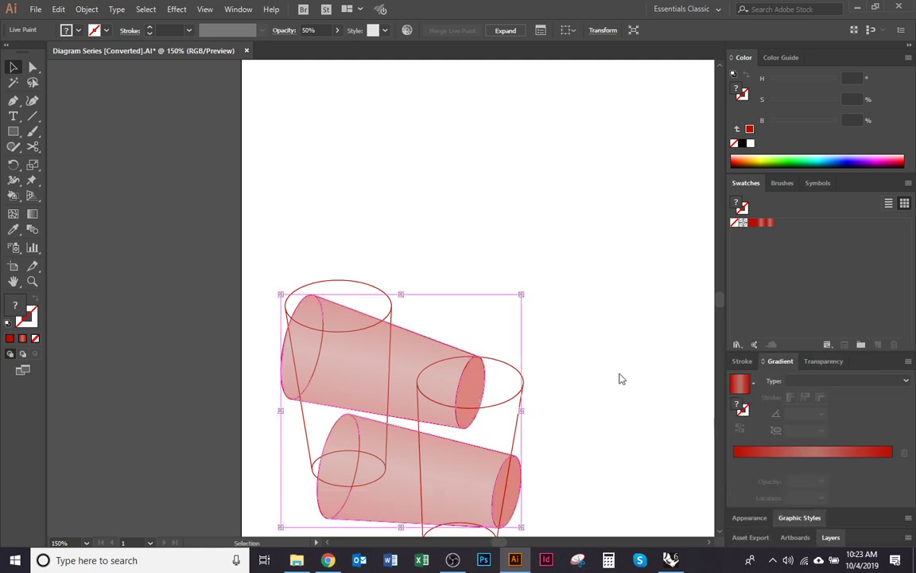
Try removing the middle of the front arc from the upper ellipse of both upright cones.
{"action": "left_click", "coordinate": [495, 183]}
{"action": "mouse_move", "coordinate": [495, 184]}
{"action": "left_mouse_down"}
{"action": "mouse_move", "coordinate": [503, 426]}
{"action": "mouse_move", "coordinate": [241, 86]}
{"action": "mouse_move", "coordinate": [203, 65]}
{"action": "left_mouse_up"}
{"action": "key", "text": "v"}
{"action": "key", "text": "k"}
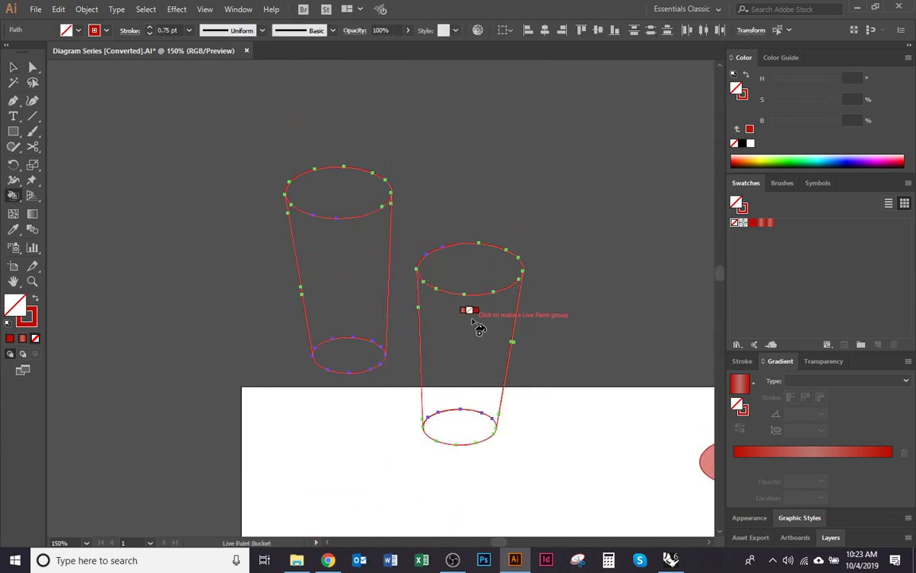
{"action": "key", "text": "a"}
{"action": "left_click", "coordinate": [465, 295]}
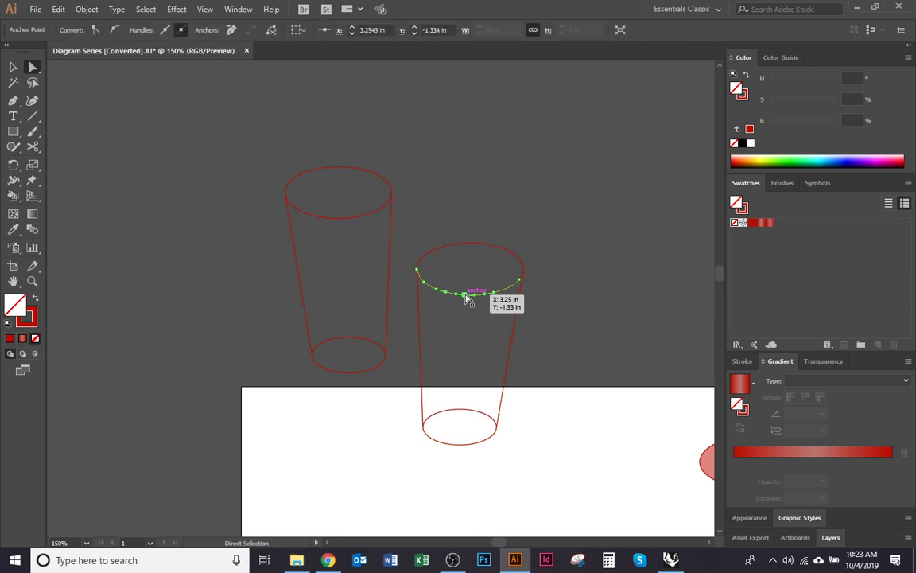
{"action": "key", "text": "Delete"}
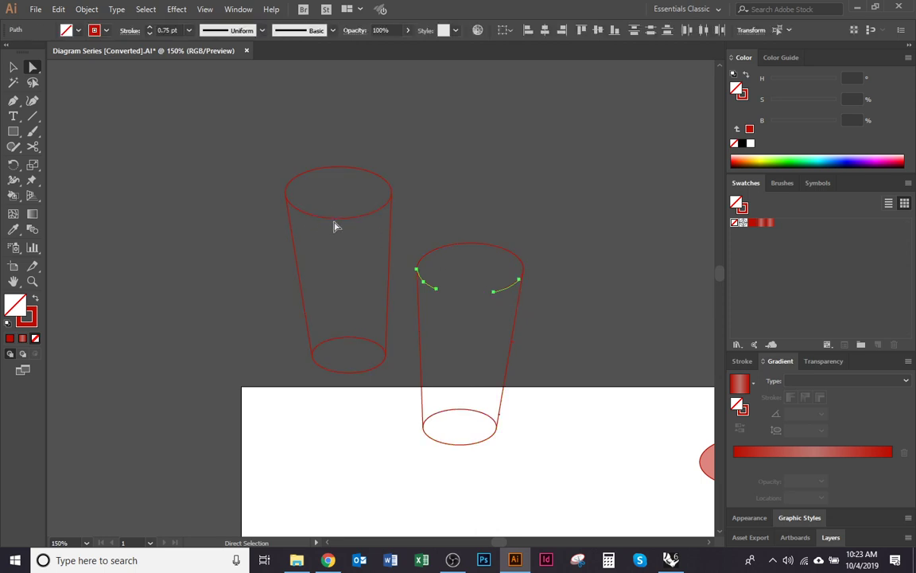
{"action": "left_click", "coordinate": [334, 224]}
{"action": "left_click", "coordinate": [337, 221]}
Try converting both upright cones into a Live Paint group and filling their bodies and lower ellipses with solid red.
{"action": "key", "text": "v"}
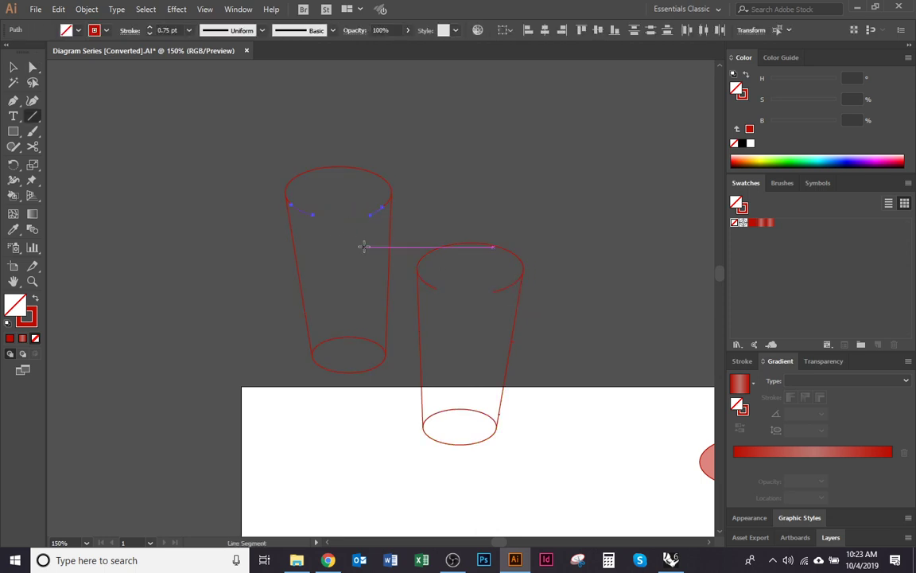
{"action": "mouse_move", "coordinate": [604, 481]}
{"action": "left_mouse_down"}
{"action": "mouse_move", "coordinate": [286, 157]}
{"action": "mouse_move", "coordinate": [242, 135]}
{"action": "left_mouse_up"}
{"action": "key", "text": "k"}
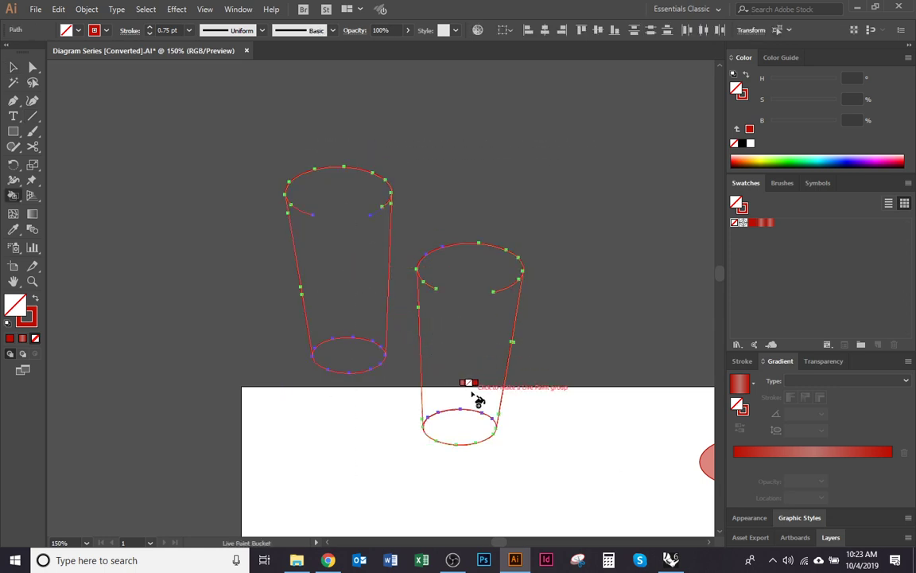
{"action": "left_click", "coordinate": [465, 436]}
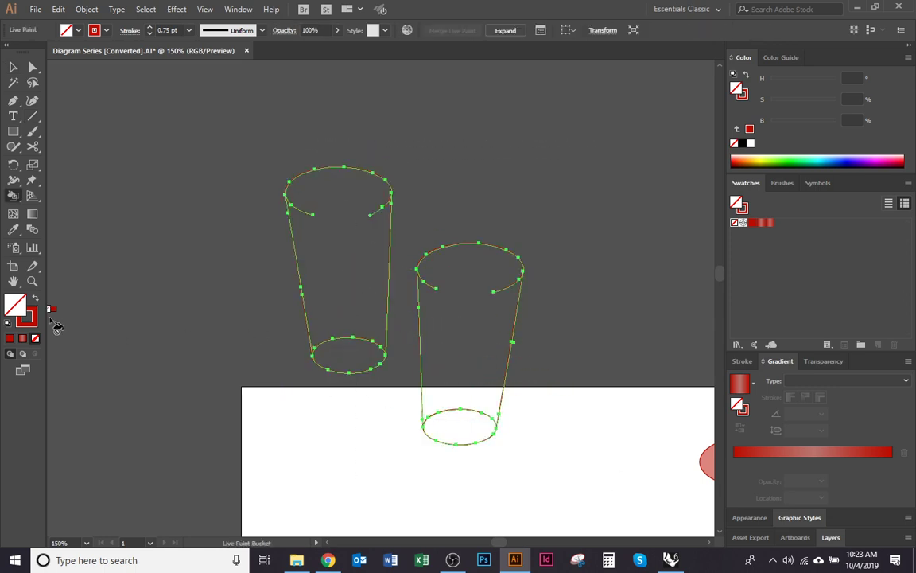
{"action": "left_click", "coordinate": [35, 298]}
{"action": "left_click", "coordinate": [376, 350]}
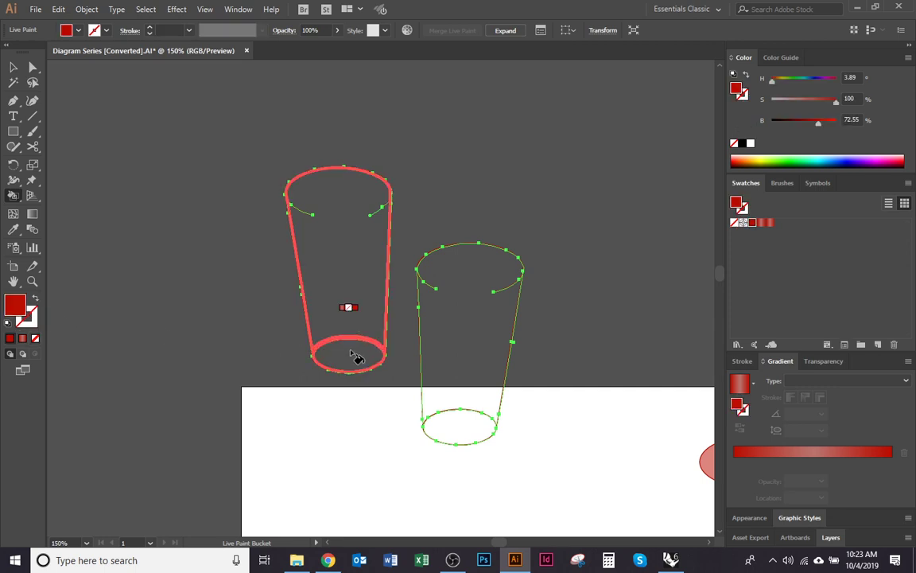
{"action": "left_click", "coordinate": [354, 316]}
{"action": "left_click", "coordinate": [478, 396]}
{"action": "left_click", "coordinate": [469, 427]}
Try applying the red gradient swatch to the whole Live Paint group of upright cones.
{"action": "key", "text": "v"}
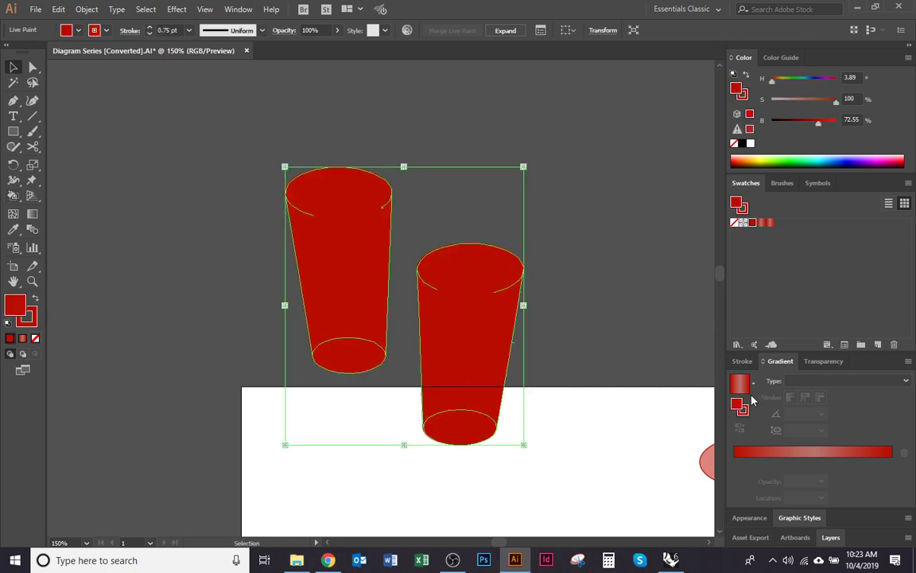
{"action": "left_click", "coordinate": [761, 222]}
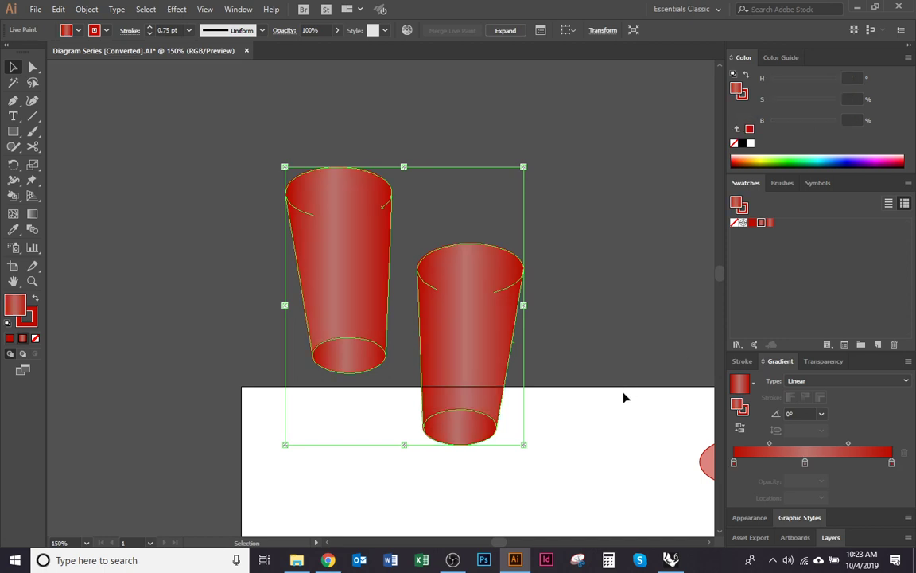
{"action": "left_click_drag", "start_coordinate": [592, 440], "coordinate": [599, 393]}
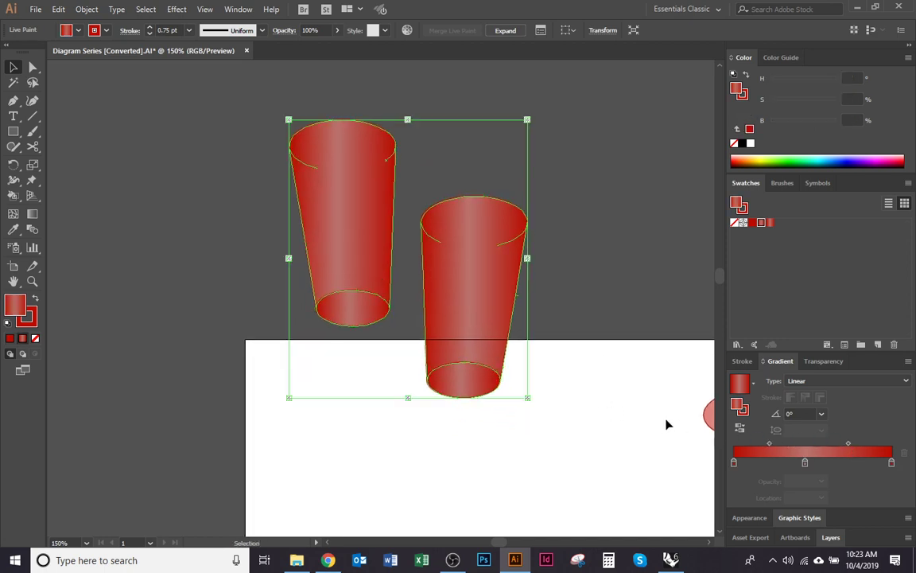
Undo the gradient, the red fills, the Live Paint conversion and the arc deletions on the upright cones.
{"action": "key", "text": "a"}
{"action": "key", "text": "ctrl+z"}
{"action": "key", "text": "ctrl+z"}
{"action": "key", "text": "ctrl+z"}
{"action": "key", "text": "ctrl+z"}
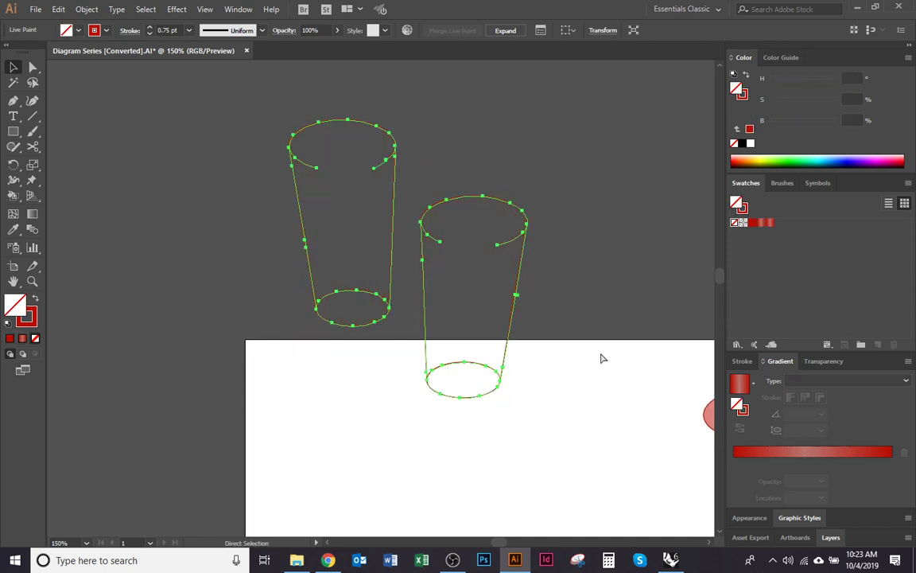
{"action": "key", "text": "ctrl+z"}
{"action": "key", "text": "v"}
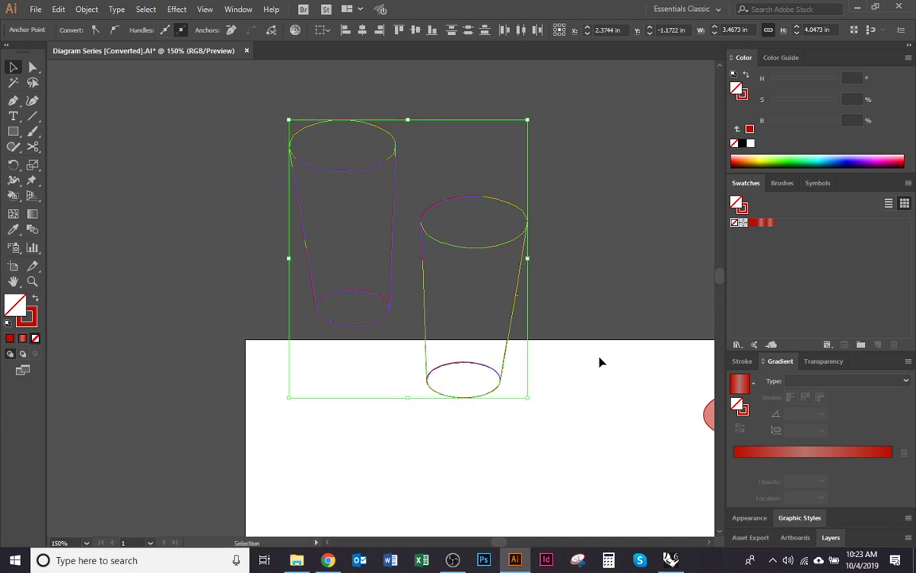
Delete the middle segment of the back arc in the lower ellipse of both upright cones.
{"action": "left_click", "coordinate": [512, 386]}
{"action": "key", "text": "a"}
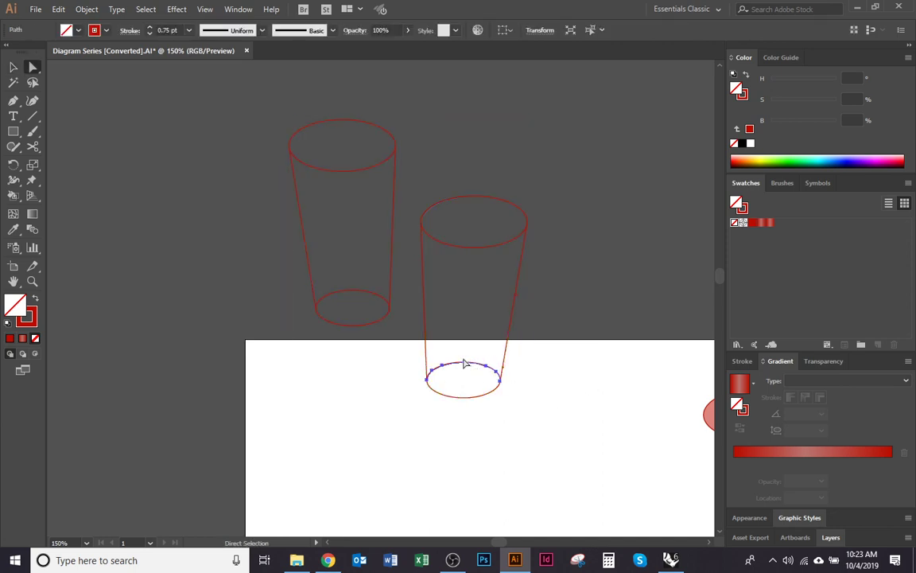
{"action": "left_click", "coordinate": [466, 364]}
{"action": "key", "text": "Delete"}
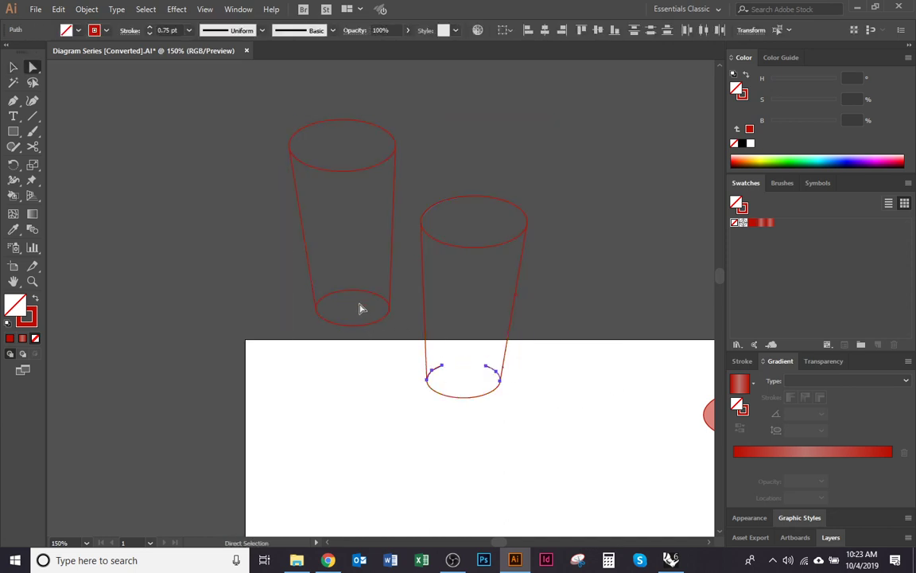
{"action": "left_click", "coordinate": [354, 291]}
{"action": "left_click", "coordinate": [356, 288]}
{"action": "left_click", "coordinate": [356, 292]}
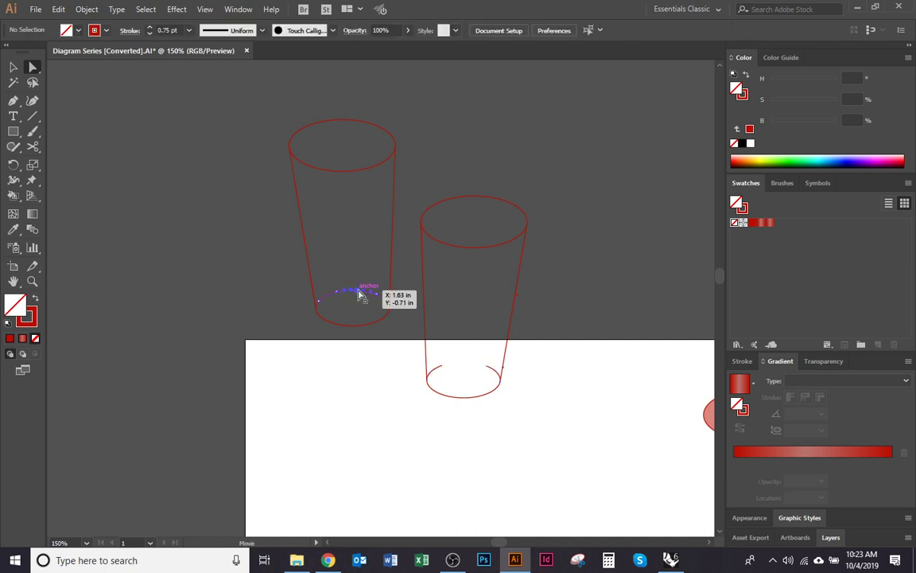
Make a Live Paint group from both upright cones and fill their tops and bodies with solid red.
{"action": "key", "text": "v"}
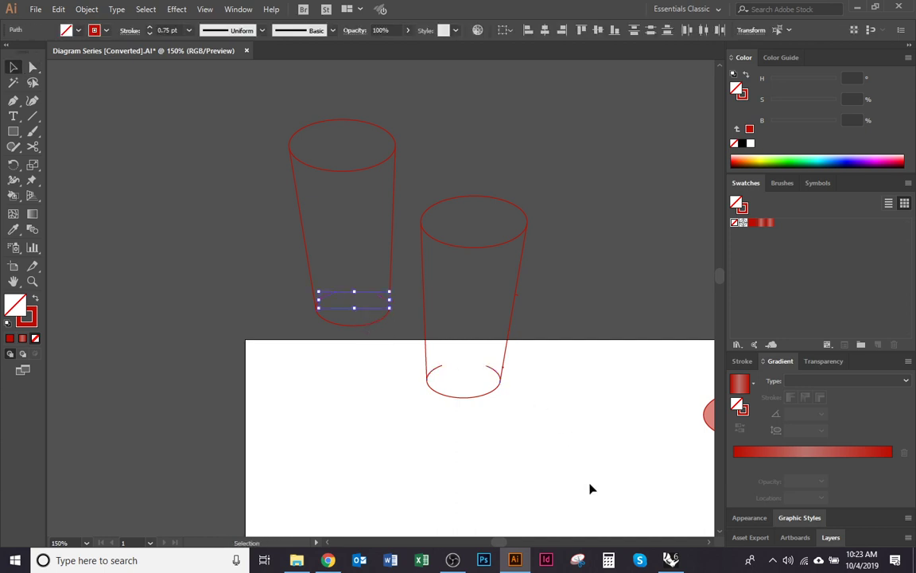
{"action": "left_click_drag", "start_coordinate": [590, 489], "coordinate": [241, 92]}
{"action": "key", "text": "k"}
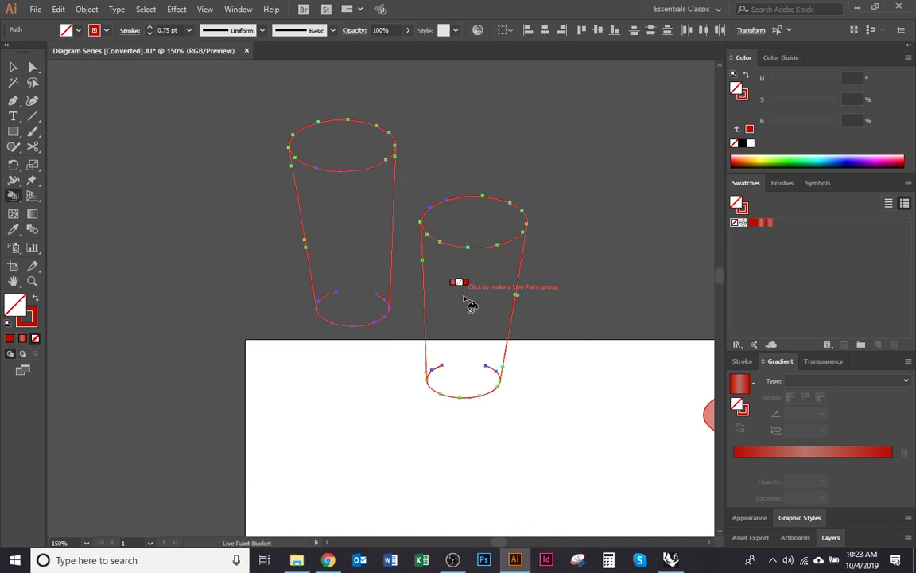
{"action": "left_click", "coordinate": [467, 303]}
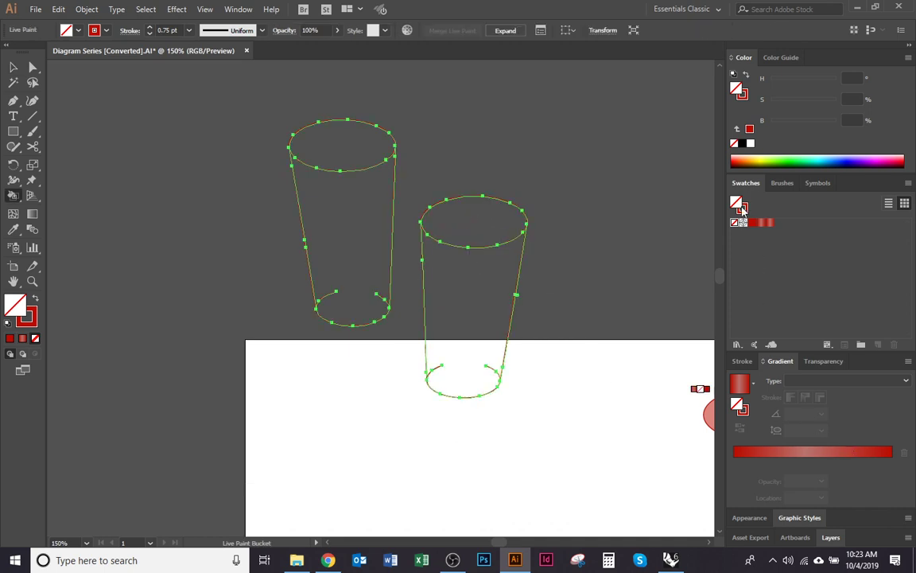
{"action": "left_click", "coordinate": [746, 76]}
{"action": "left_click", "coordinate": [459, 254]}
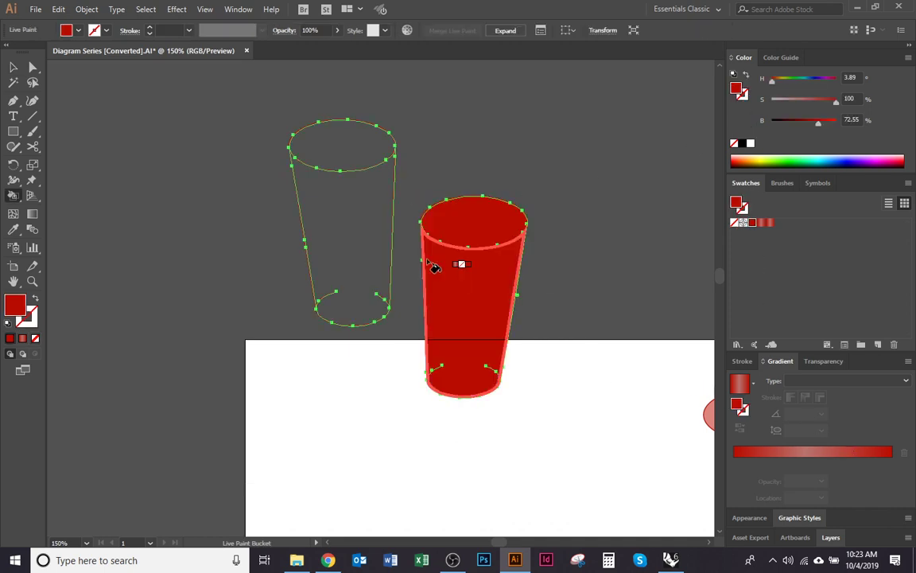
{"action": "left_click", "coordinate": [349, 197]}
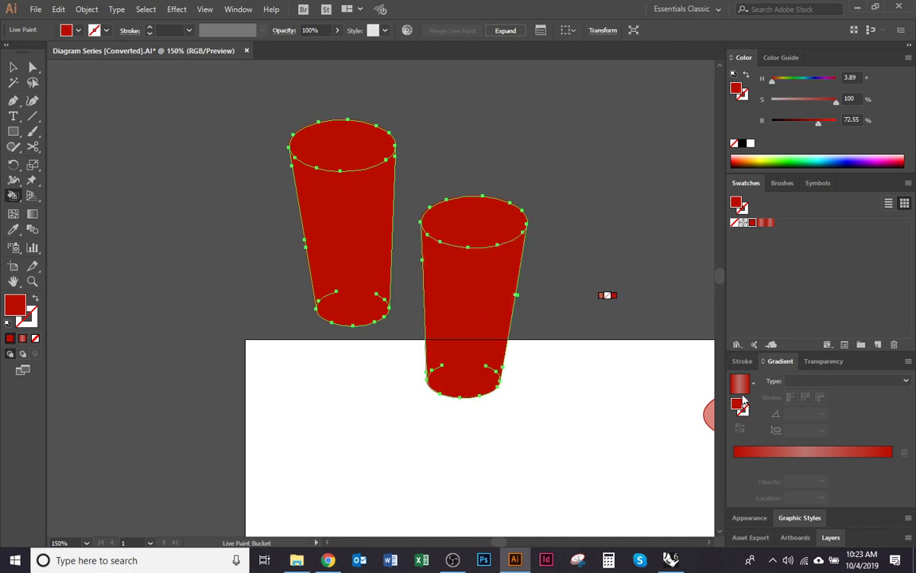
Apply the red linear gradient to the upright-cone group and move it down onto the artboard above the overlapping line diagram.
{"action": "key", "text": "v"}
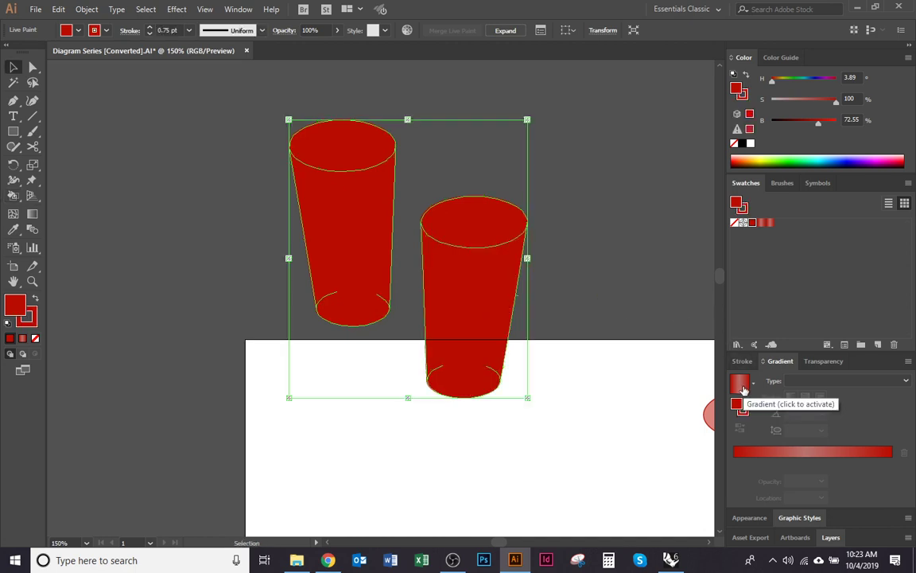
{"action": "left_click", "coordinate": [741, 385]}
{"action": "scroll", "coordinate": [663, 413], "scroll_direction": "down", "scroll_amount": 5}
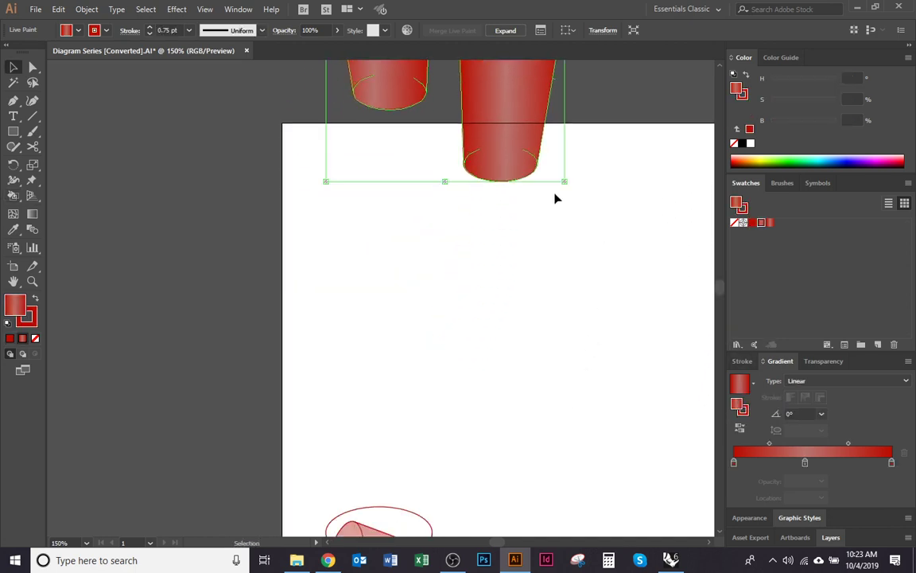
{"action": "left_click_drag", "start_coordinate": [509, 165], "coordinate": [509, 407]}
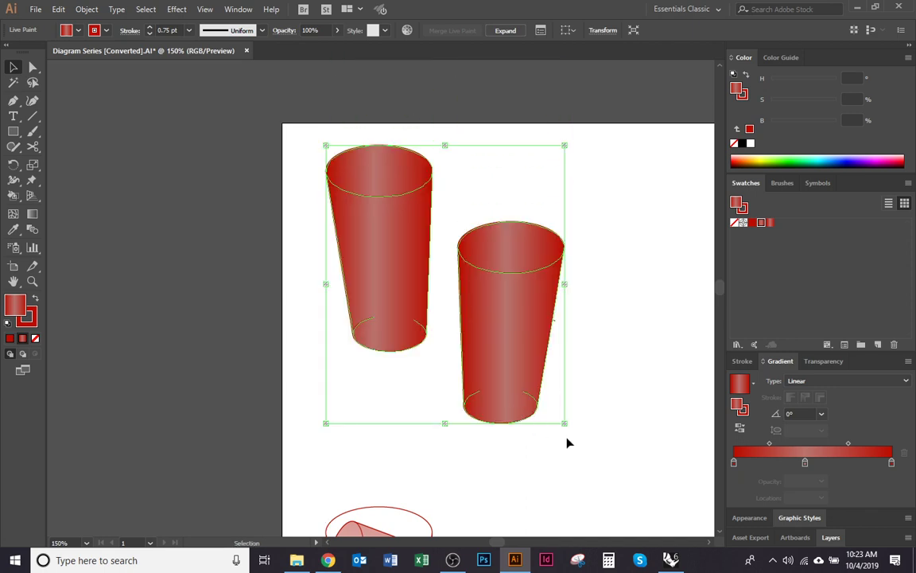
Try gradient angles such as -4° and 2° on the upright cones, and reapply the original red gradient swatch.
{"action": "left_click", "coordinate": [802, 413]}
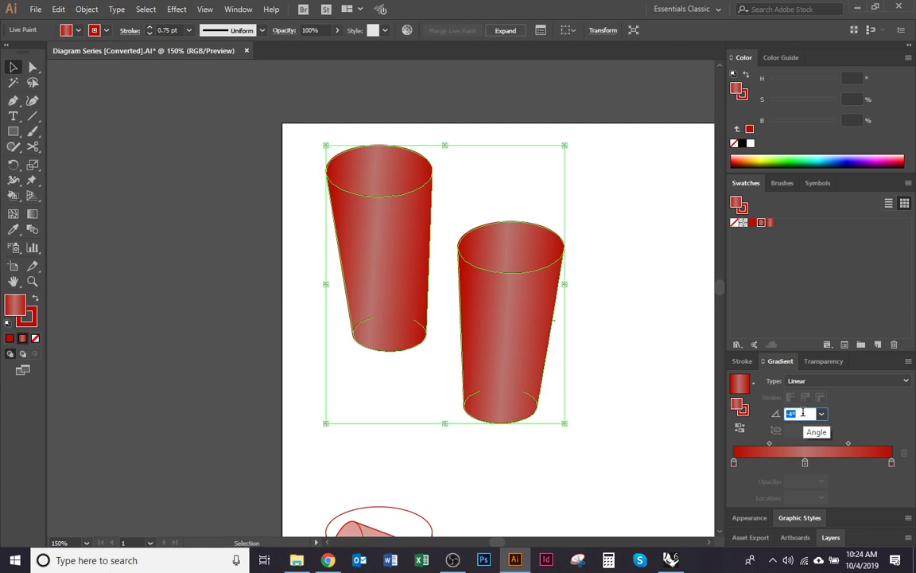
{"action": "left_click_drag", "start_coordinate": [589, 456], "coordinate": [570, 425]}
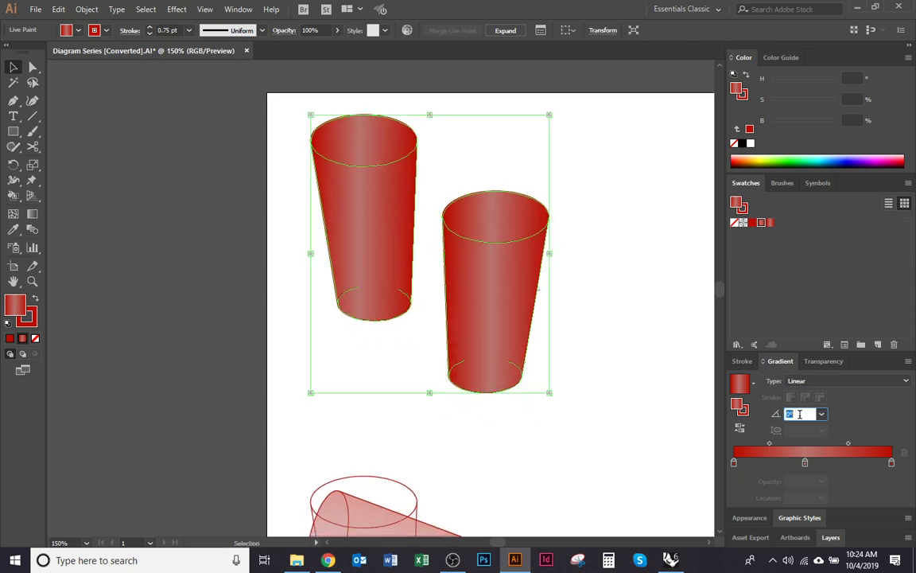
{"action": "key", "text": "Up"}
{"action": "type", "text": "4"}
{"action": "left_click", "coordinate": [752, 224]}
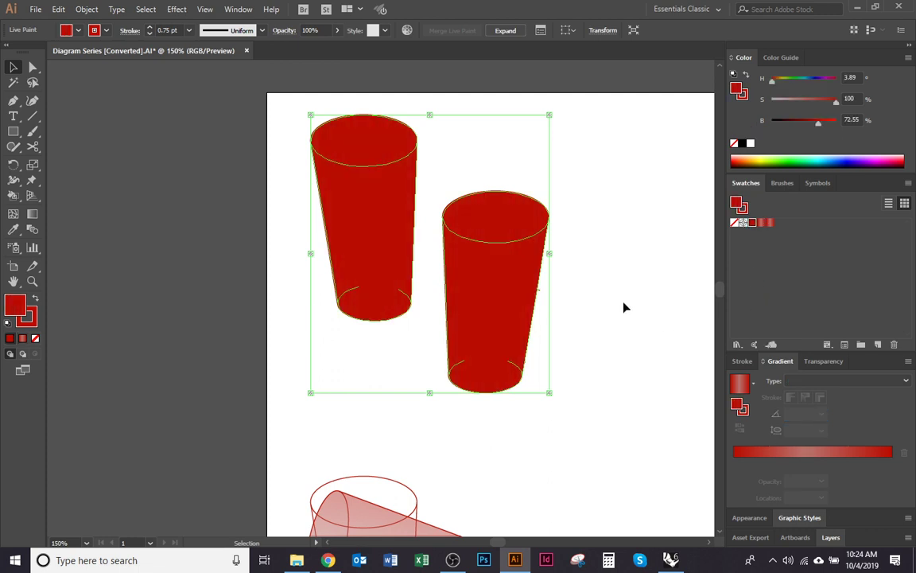
{"action": "left_click", "coordinate": [761, 223]}
Fill the upper ellipses of both upright cones with the solid red swatch using the Live Paint Bucket.
{"action": "key", "text": "k"}
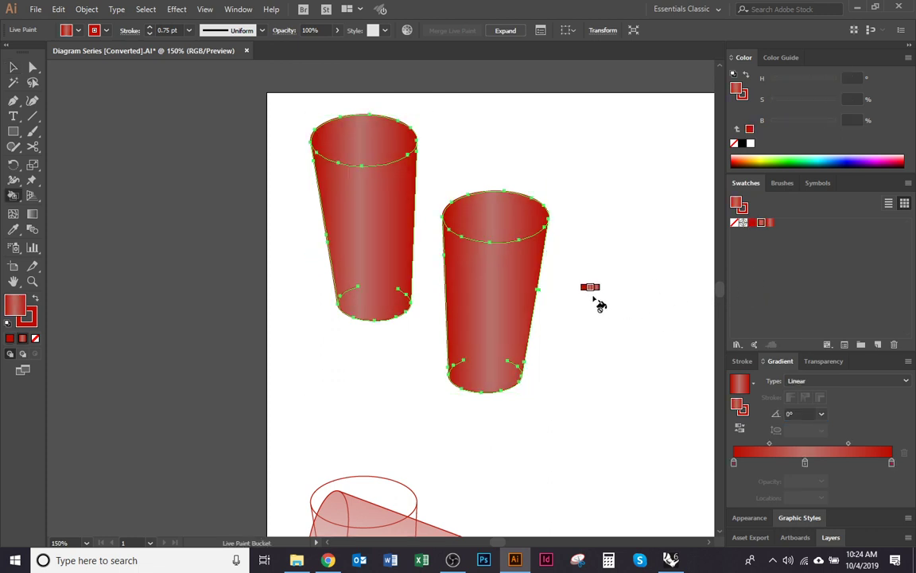
{"action": "left_click", "coordinate": [751, 223]}
{"action": "left_click", "coordinate": [501, 227]}
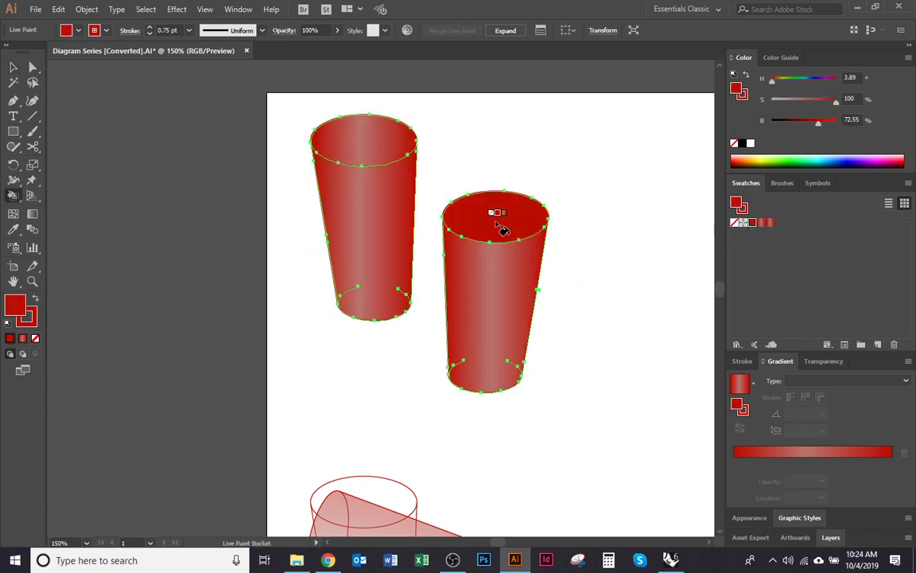
{"action": "left_click", "coordinate": [374, 143]}
Set the opacity of the upright-cone Live Paint group to 50%.
{"action": "key", "text": "v"}
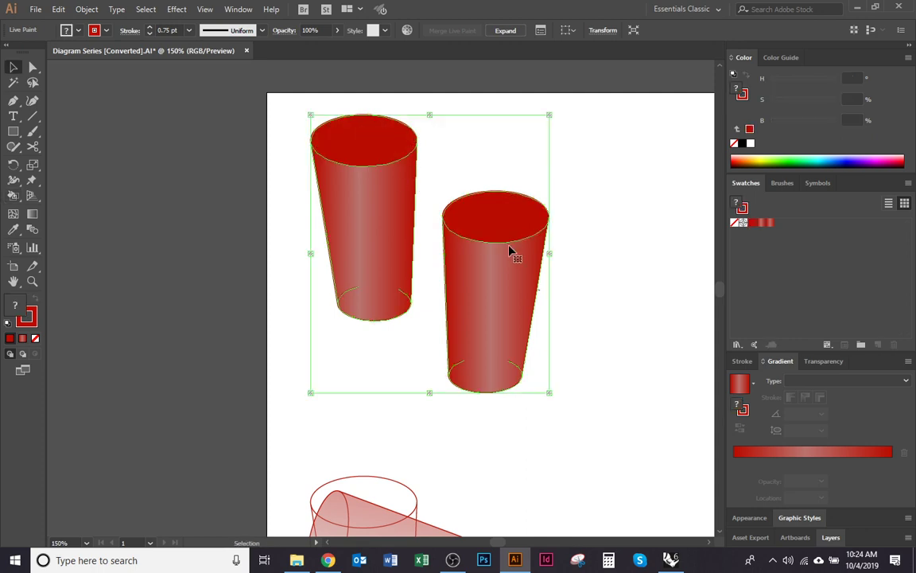
{"action": "left_click", "coordinate": [325, 29]}
{"action": "type", "text": "5"}
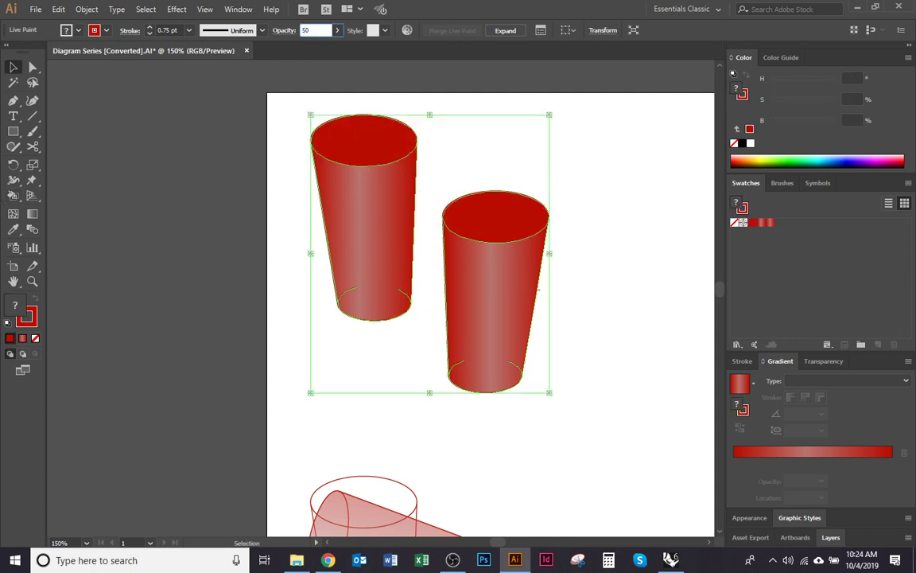
{"action": "type", "text": "0"}
{"action": "key", "text": "Return"}
Move the semi-transparent upright cones onto the matching upright outlines in the overlapping line diagram.
{"action": "scroll", "coordinate": [470, 260], "scroll_direction": "down", "scroll_amount": 4}
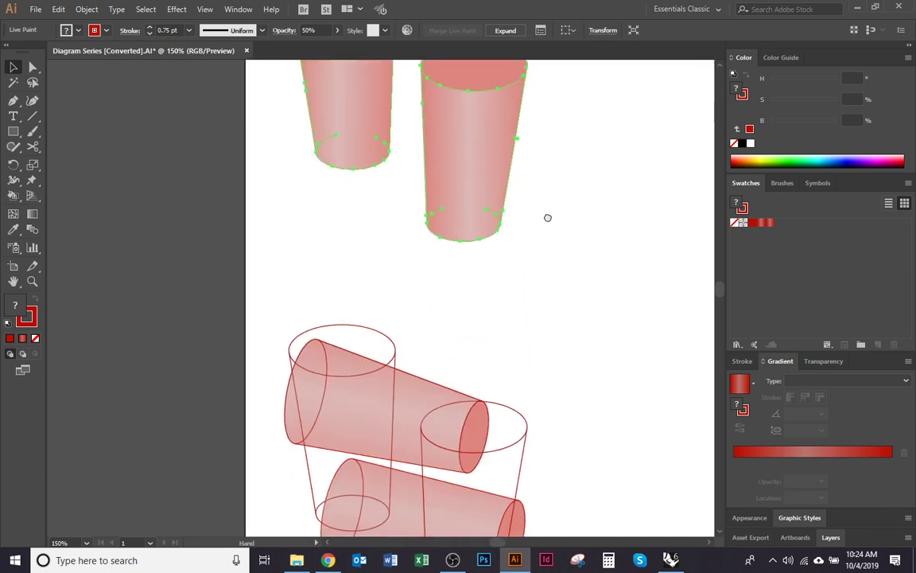
{"action": "scroll", "coordinate": [485, 208], "scroll_direction": "down", "scroll_amount": 3}
{"action": "left_click_drag", "start_coordinate": [454, 103], "coordinate": [442, 469]}
{"action": "scroll", "coordinate": [487, 511], "scroll_direction": "up", "scroll_amount": 7}
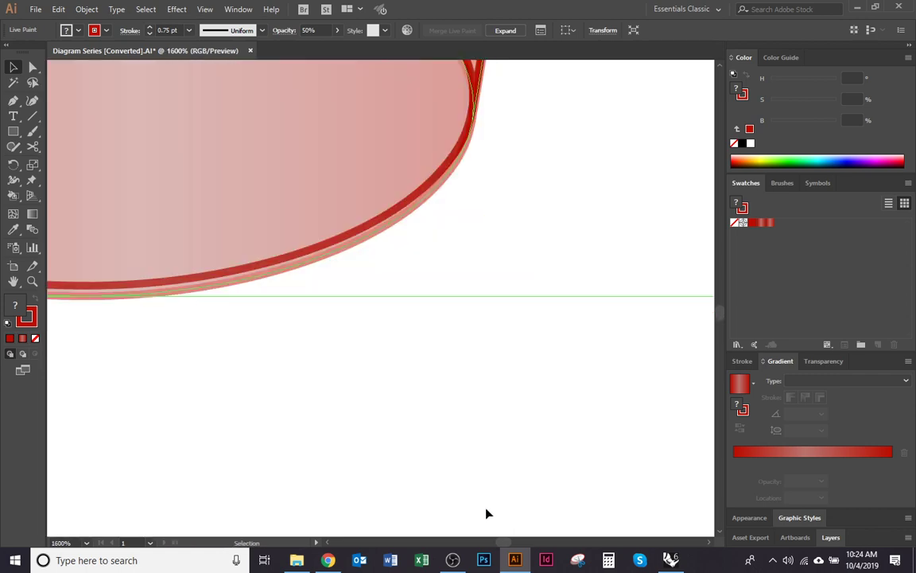
Move the upright-cone fills from Layer 3 to Layer 5, beneath the red linework.
{"action": "scroll", "coordinate": [526, 458], "scroll_direction": "down", "scroll_amount": 7}
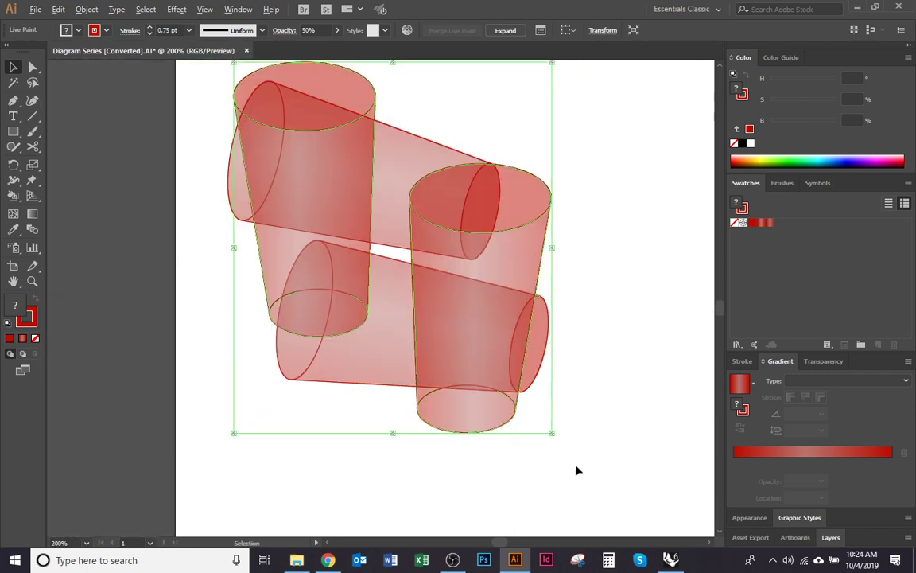
{"action": "left_click", "coordinate": [826, 536]}
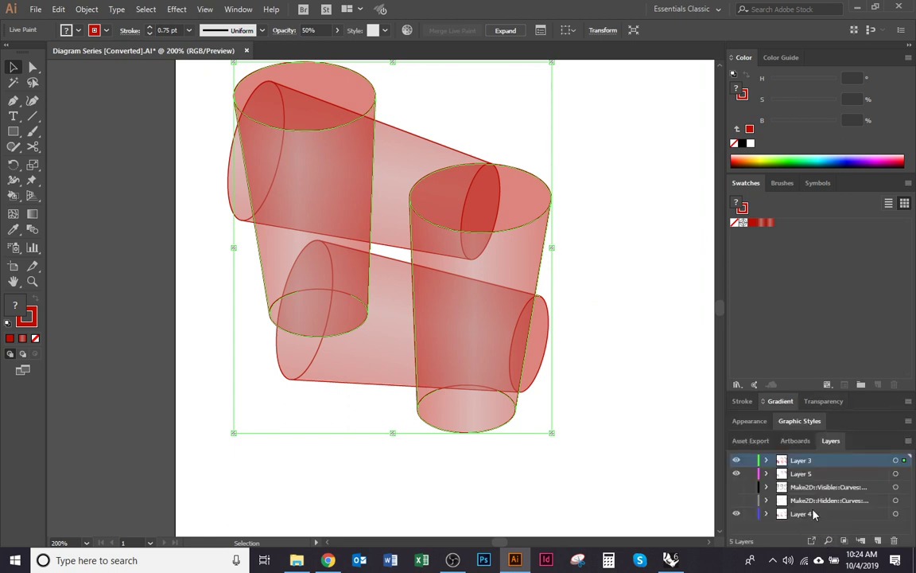
{"action": "left_click_drag", "start_coordinate": [904, 474], "coordinate": [904, 474]}
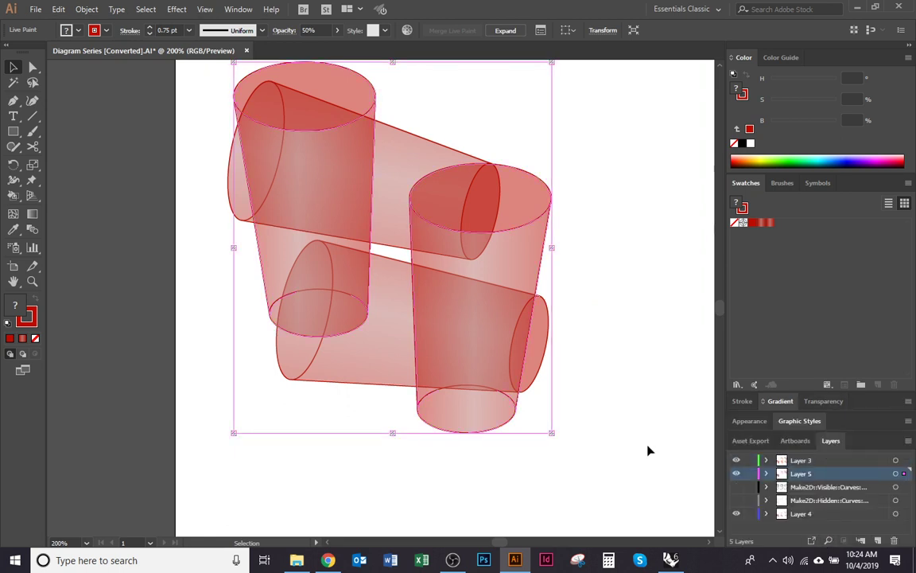
Duplicate the middle overlapping notched-block outline twice, stacking the two copies vertically below the original and past the artboard's lower edge.
{"action": "left_click", "coordinate": [240, 385]}
{"action": "scroll", "coordinate": [240, 386], "scroll_direction": "down", "scroll_amount": 2}
{"action": "left_click_drag", "start_coordinate": [472, 425], "coordinate": [326, 422]}
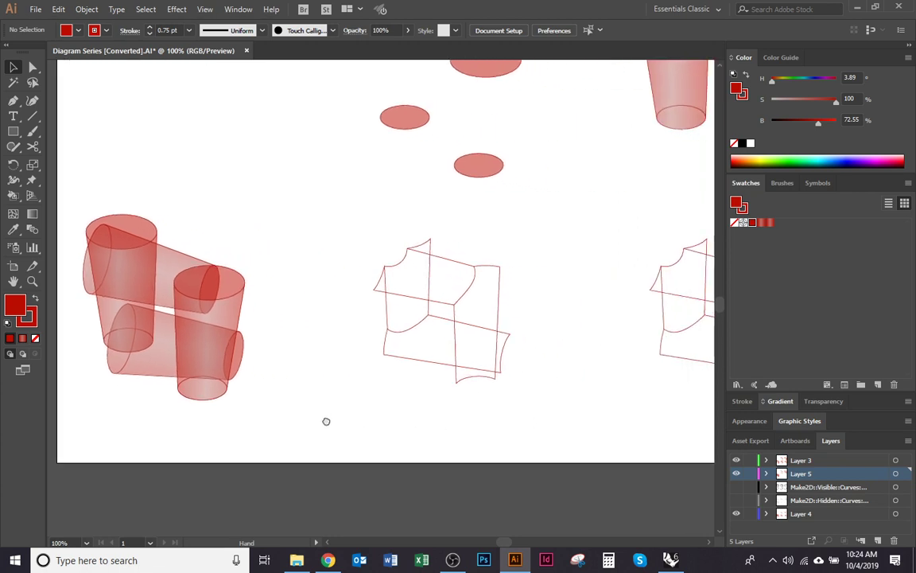
{"action": "scroll", "coordinate": [523, 345], "scroll_direction": "down", "scroll_amount": 1}
{"action": "scroll", "coordinate": [527, 335], "scroll_direction": "up", "scroll_amount": 2}
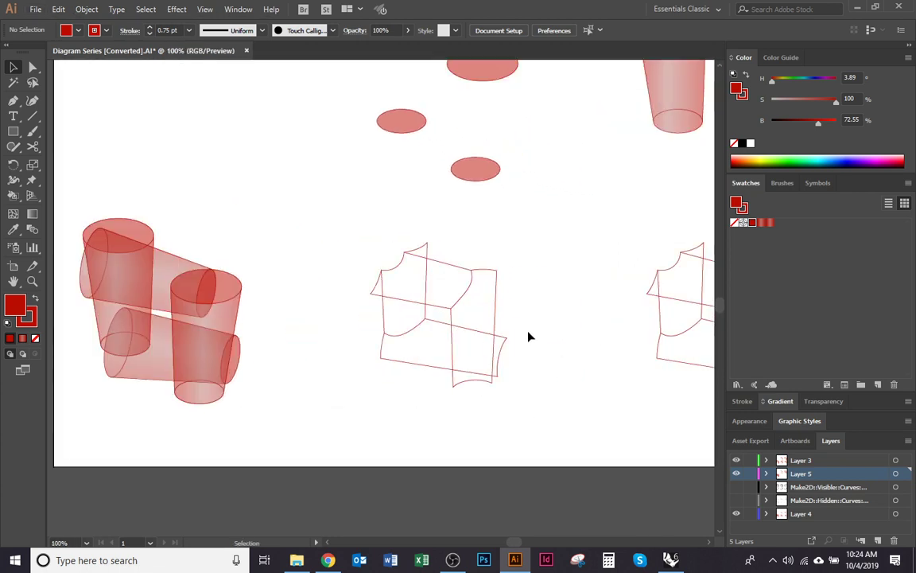
{"action": "left_click_drag", "start_coordinate": [537, 414], "coordinate": [217, 167]}
{"action": "left_click", "coordinate": [415, 413]}
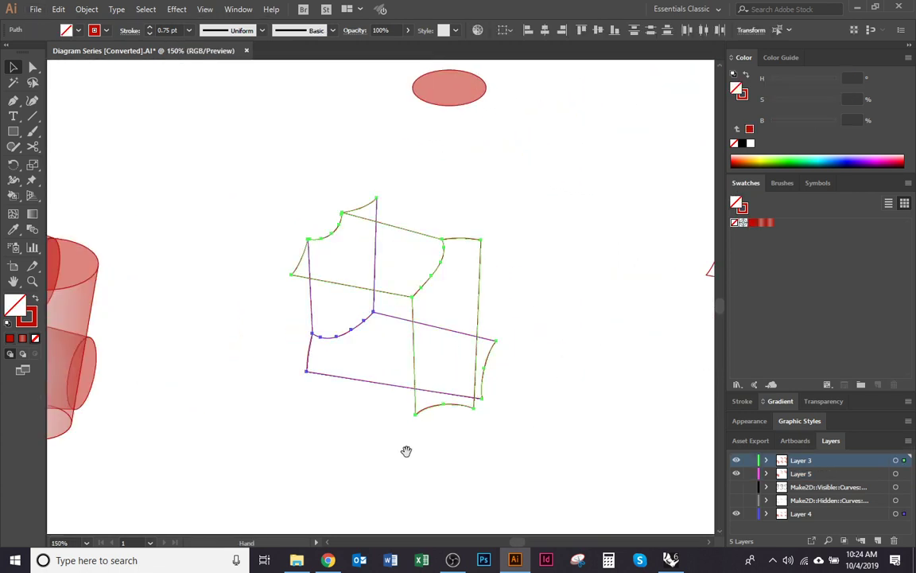
{"action": "scroll", "coordinate": [407, 451], "scroll_direction": "down", "scroll_amount": 4}
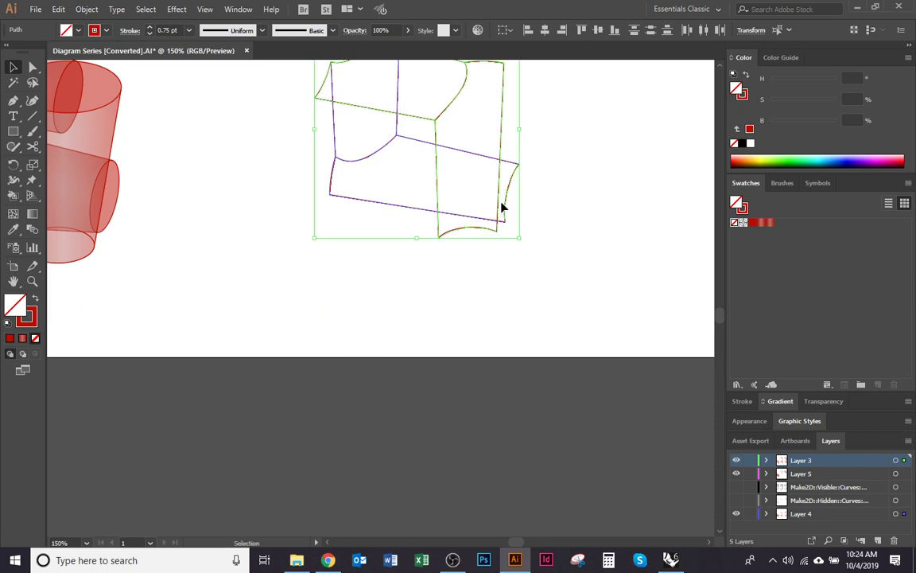
{"action": "left_click_drag", "start_coordinate": [501, 206], "coordinate": [487, 489]}
{"action": "scroll", "coordinate": [569, 307], "scroll_direction": "down", "scroll_amount": 5}
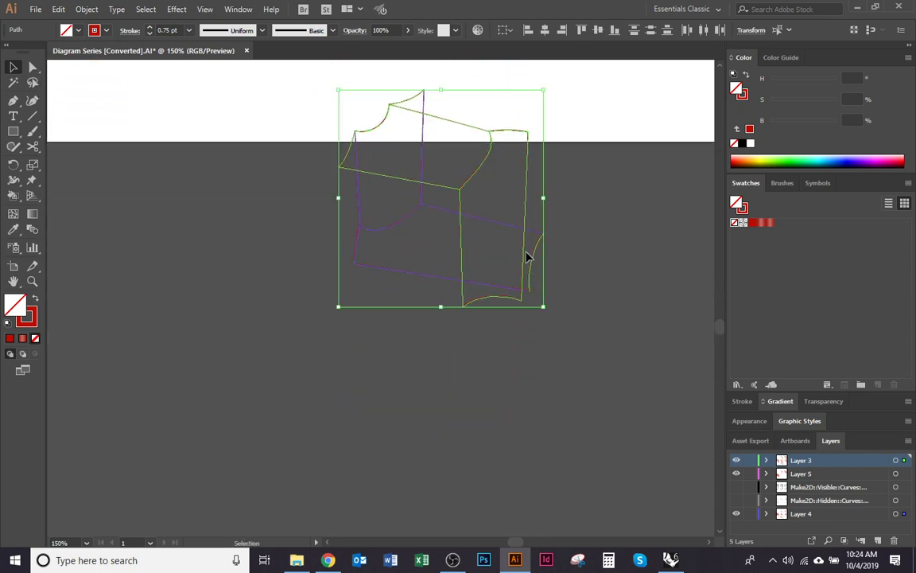
{"action": "left_click_drag", "start_coordinate": [528, 250], "coordinate": [523, 492]}
{"action": "scroll", "coordinate": [583, 423], "scroll_direction": "down", "scroll_amount": 2}
{"action": "left_click", "coordinate": [582, 493]}
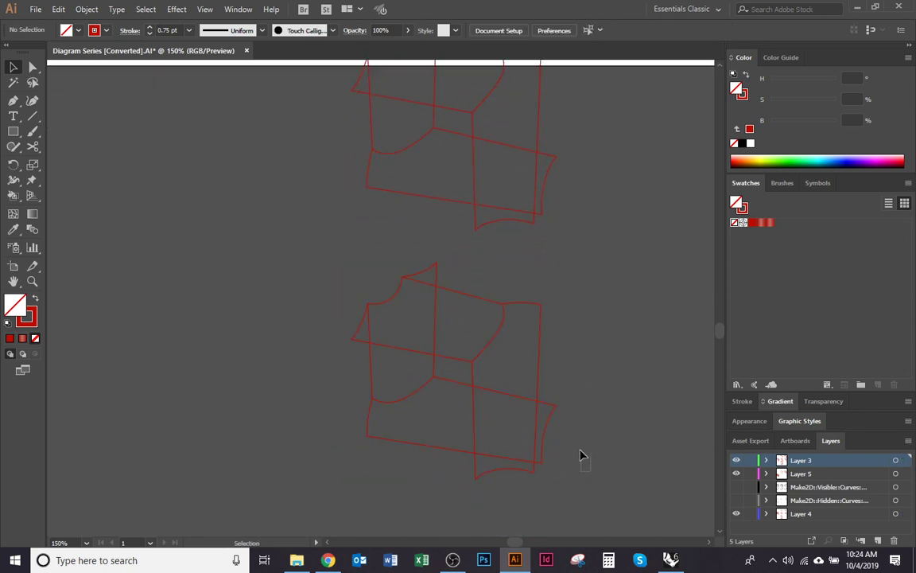
Delete the lower tilted shape's long edges and end curve from the lower outline copy, keeping the upright shapes intact.
{"action": "left_click_drag", "start_coordinate": [581, 455], "coordinate": [525, 441]}
{"action": "left_click_drag", "start_coordinate": [583, 476], "coordinate": [554, 397]}
{"action": "key", "text": "Delete"}
{"action": "left_click_drag", "start_coordinate": [500, 373], "coordinate": [492, 465]}
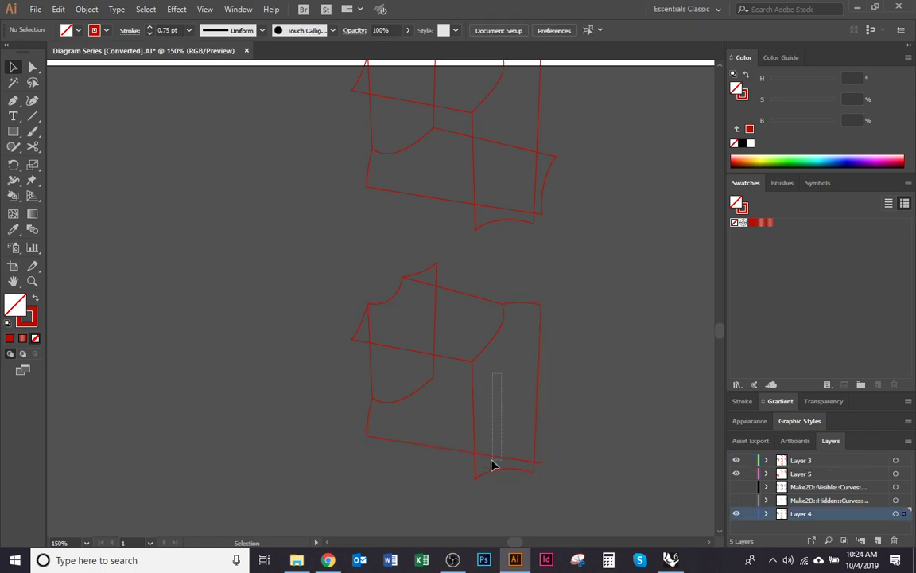
{"action": "left_click_drag", "start_coordinate": [415, 479], "coordinate": [426, 348]}
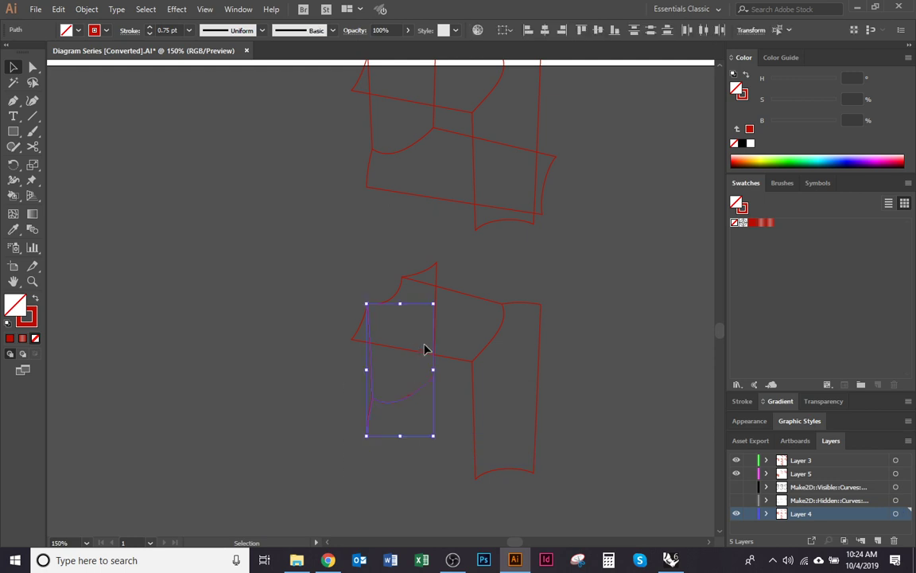
{"action": "key", "text": "Delete"}
{"action": "key", "text": "a"}
{"action": "key", "text": "v"}
{"action": "key", "text": "ctrl+z"}
Delete the upper tilted shape's edges and the leftover short curves so the lower copy holds only the two upright shapes.
{"action": "left_click", "coordinate": [460, 360]}
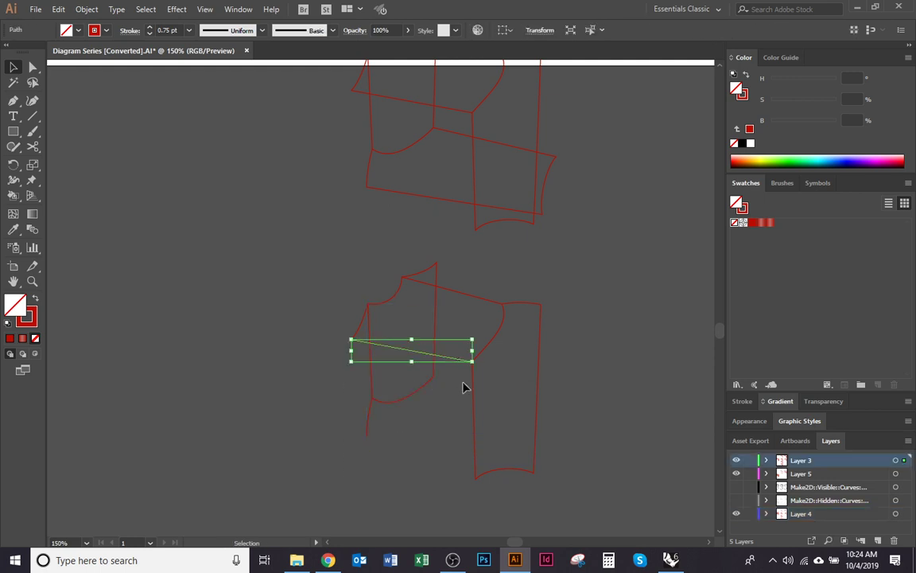
{"action": "key", "text": "Delete"}
{"action": "left_click", "coordinate": [473, 296]}
{"action": "key", "text": "Delete"}
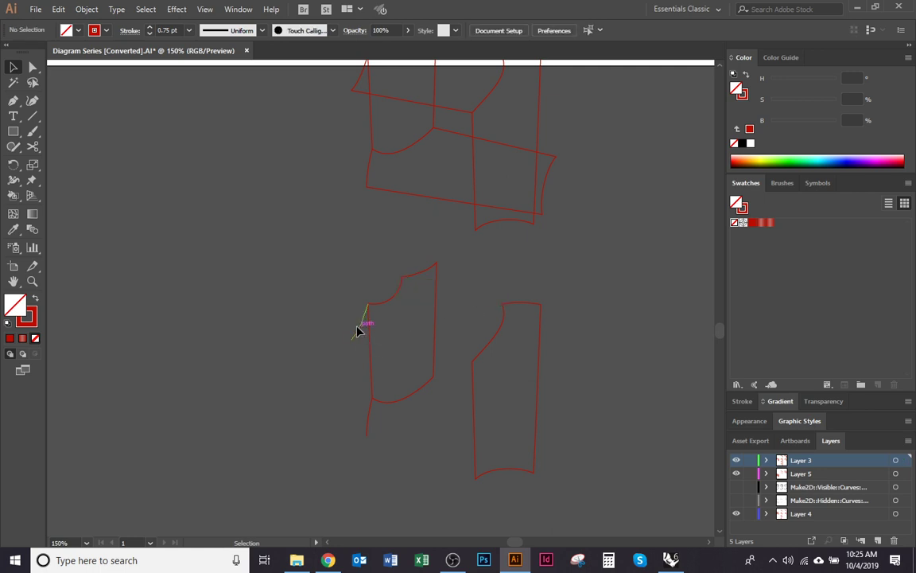
{"action": "scroll", "coordinate": [474, 344], "scroll_direction": "up", "scroll_amount": 2}
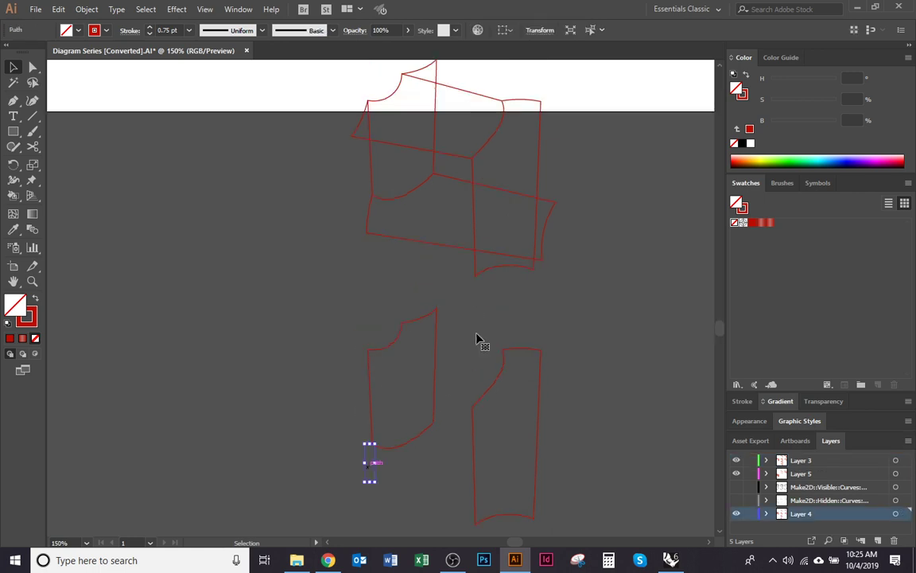
Delete the upright shapes' sides and end curves from the upper outline copy, leaving only the two tilted shapes.
{"action": "left_click", "coordinate": [540, 160]}
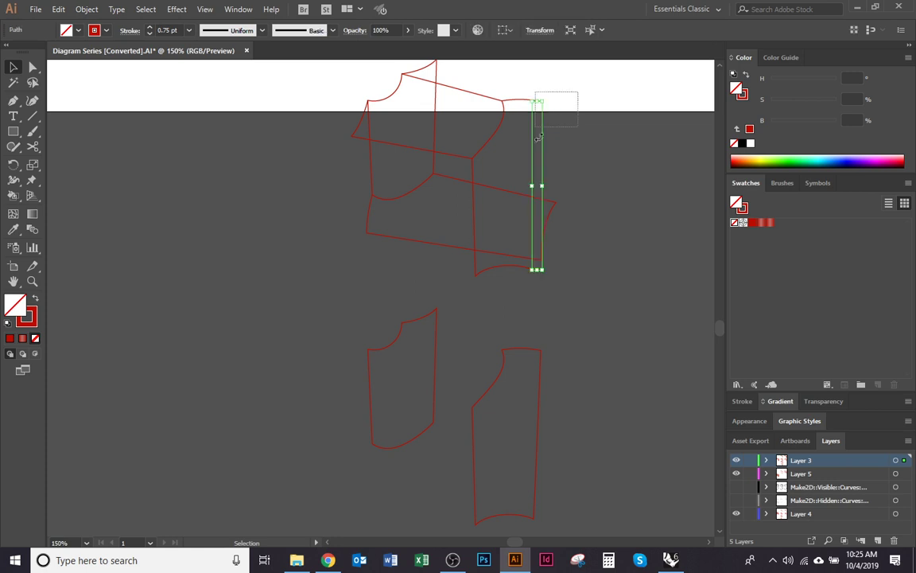
{"action": "key", "text": "Delete"}
{"action": "key", "text": "Delete"}
{"action": "left_click", "coordinate": [471, 272]}
{"action": "key", "text": "Delete"}
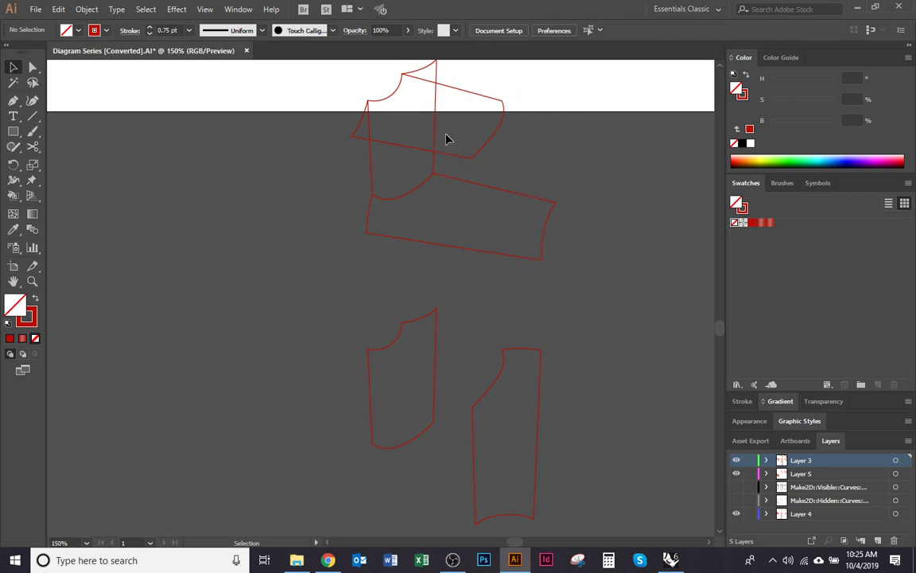
{"action": "left_click", "coordinate": [433, 80]}
{"action": "key", "text": "Delete"}
{"action": "left_click", "coordinate": [369, 178]}
{"action": "key", "text": "Delete"}
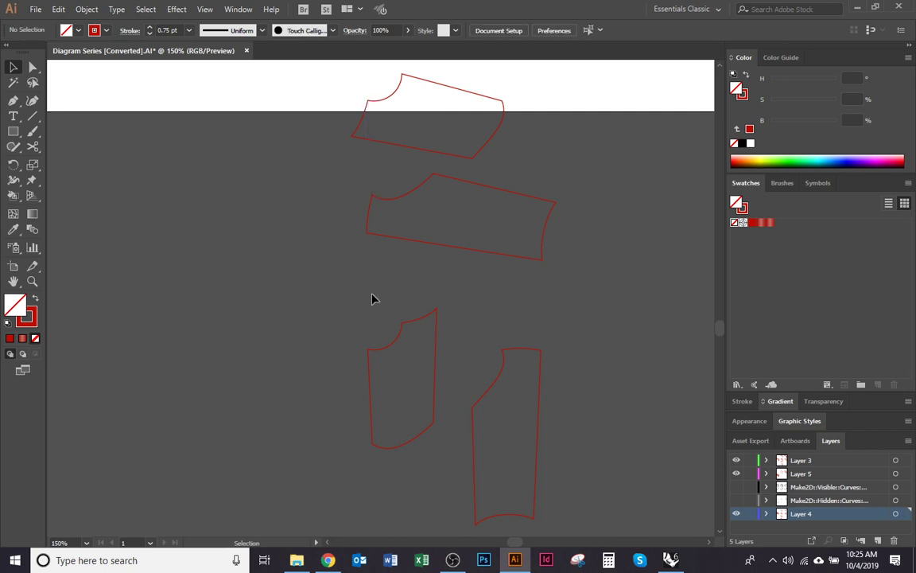
Make the two upright shapes a Live Paint group and fill both with the first red gradient swatch.
{"action": "scroll", "coordinate": [372, 334], "scroll_direction": "down", "scroll_amount": 1, "text": "alt"}
{"action": "key", "text": "k"}
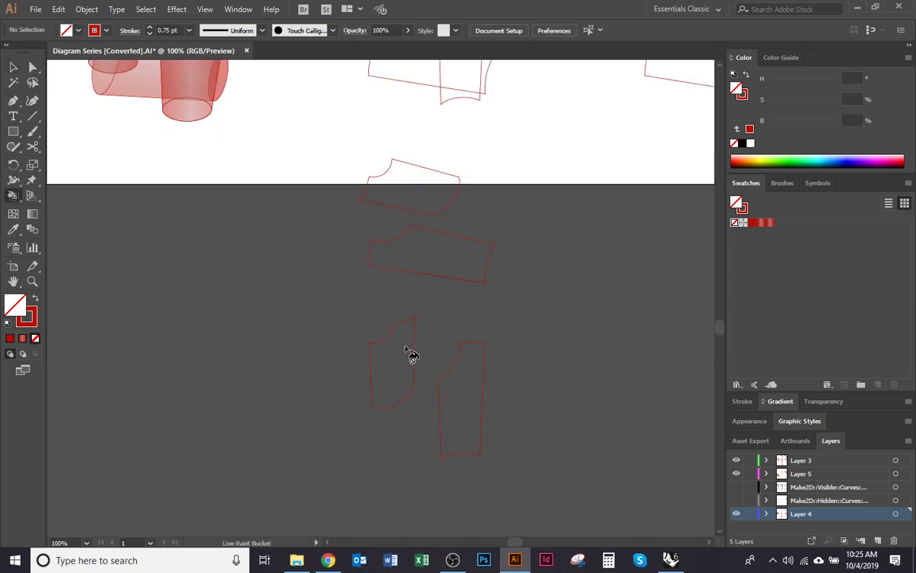
{"action": "key", "text": "v"}
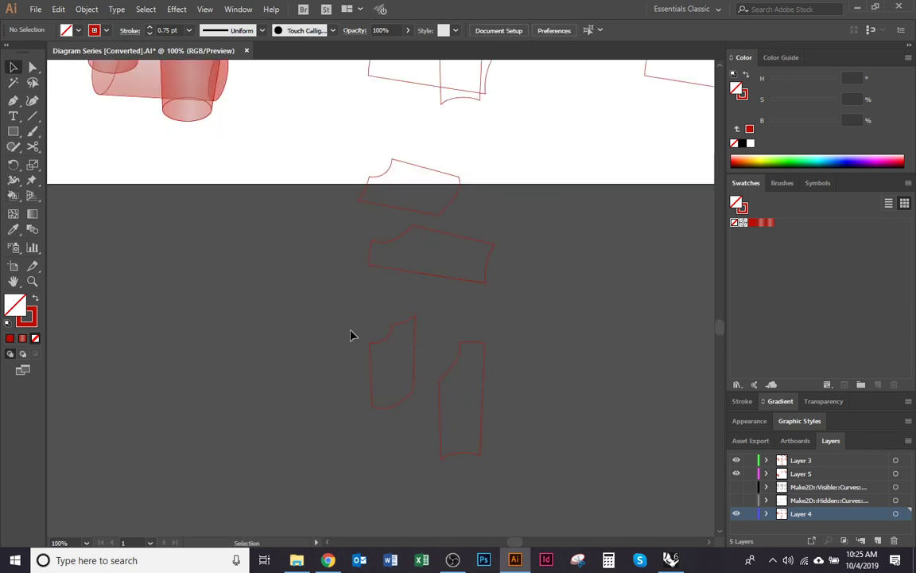
{"action": "mouse_move", "coordinate": [455, 447]}
{"action": "left_mouse_down"}
{"action": "mouse_move", "coordinate": [532, 494]}
{"action": "mouse_move", "coordinate": [513, 464]}
{"action": "left_mouse_up"}
{"action": "key", "text": "k"}
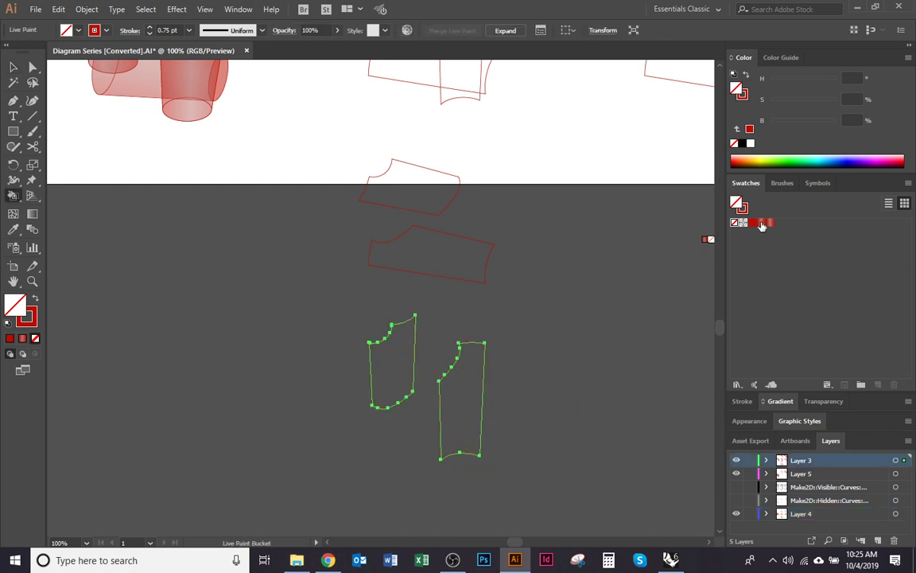
{"action": "left_click", "coordinate": [762, 223]}
{"action": "left_click", "coordinate": [473, 394]}
{"action": "left_click", "coordinate": [401, 367]}
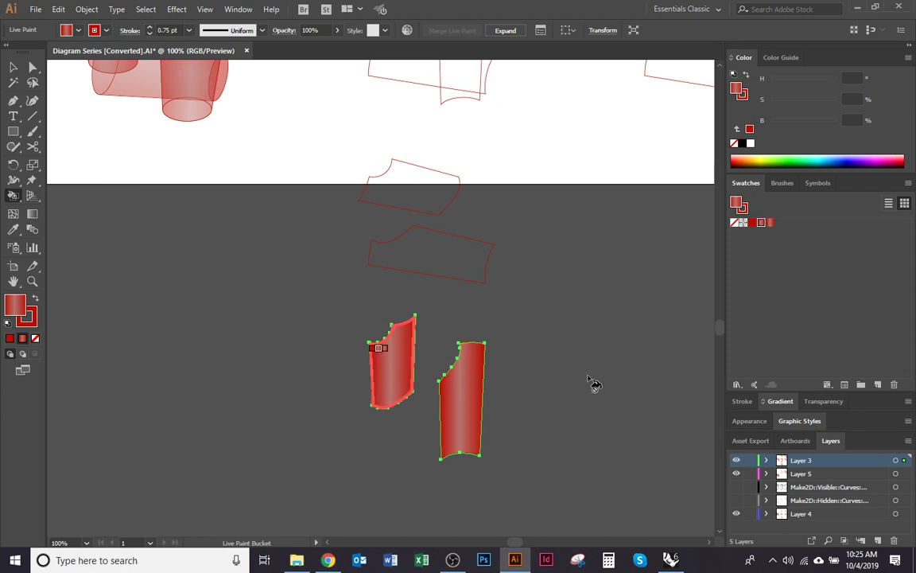
Make the two tilted shapes a Live Paint group and fill both with the first red gradient swatch.
{"action": "key", "text": "v"}
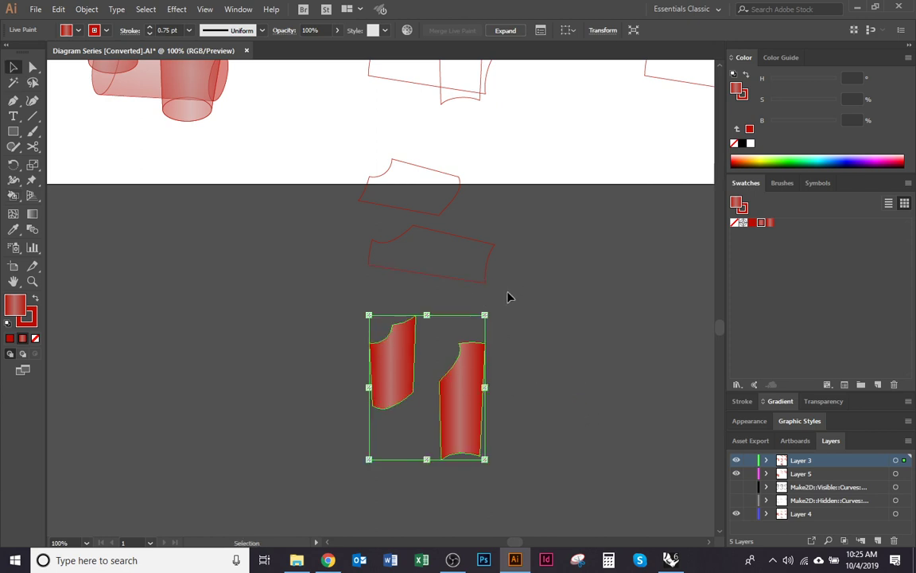
{"action": "left_click_drag", "start_coordinate": [507, 288], "coordinate": [337, 155]}
{"action": "key", "text": "k"}
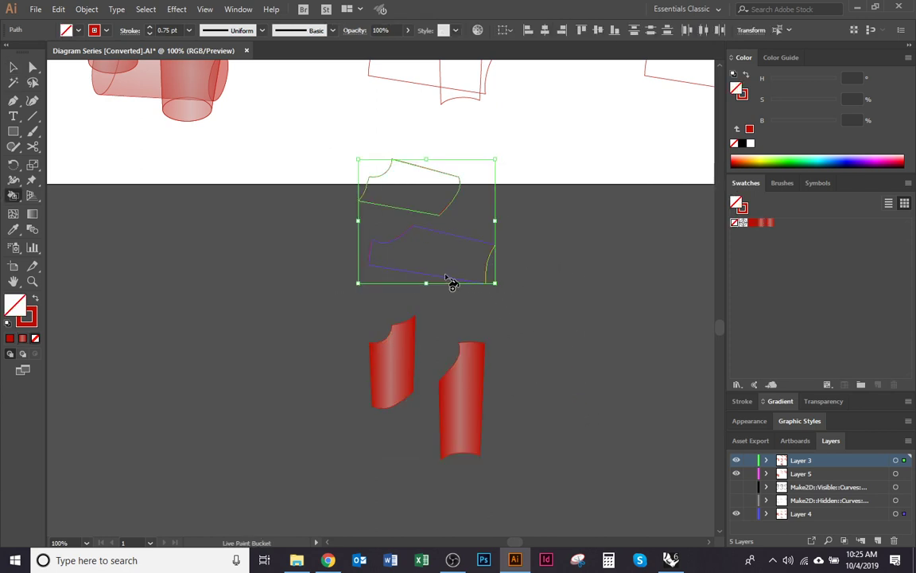
{"action": "left_click", "coordinate": [446, 278]}
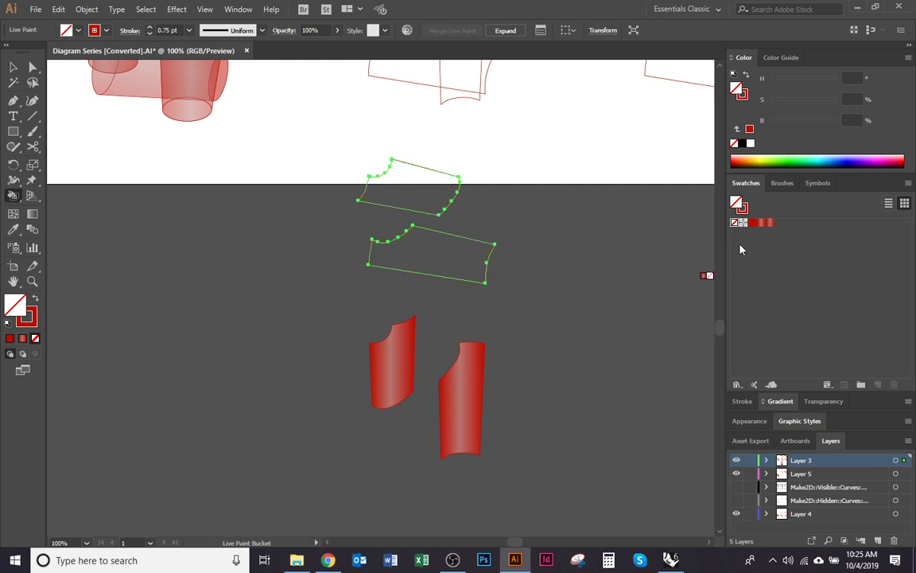
{"action": "left_click", "coordinate": [761, 223]}
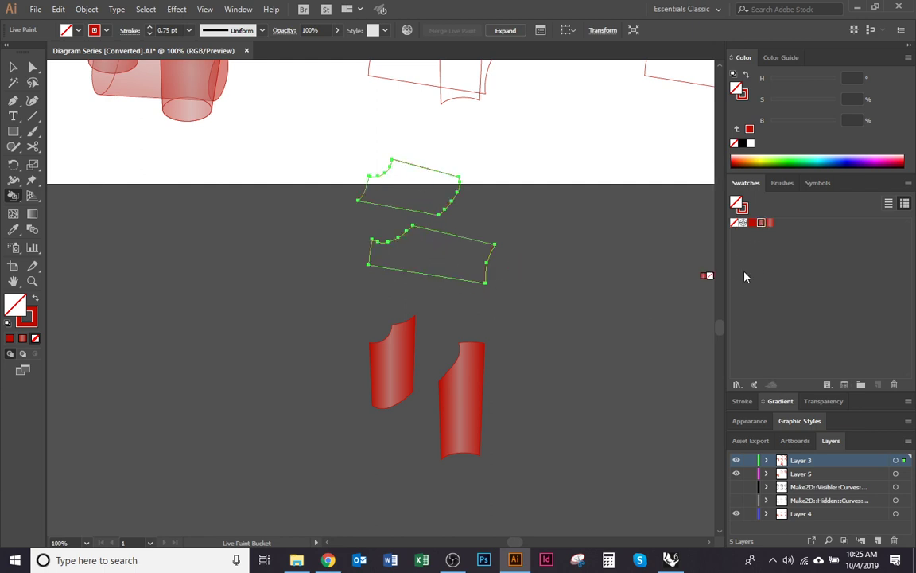
{"action": "left_click", "coordinate": [458, 253]}
{"action": "left_click", "coordinate": [420, 190]}
Set the stroke of the tilted-shape Live Paint group to None and make its fill active again.
{"action": "key", "text": "v"}
{"action": "left_click", "coordinate": [578, 268]}
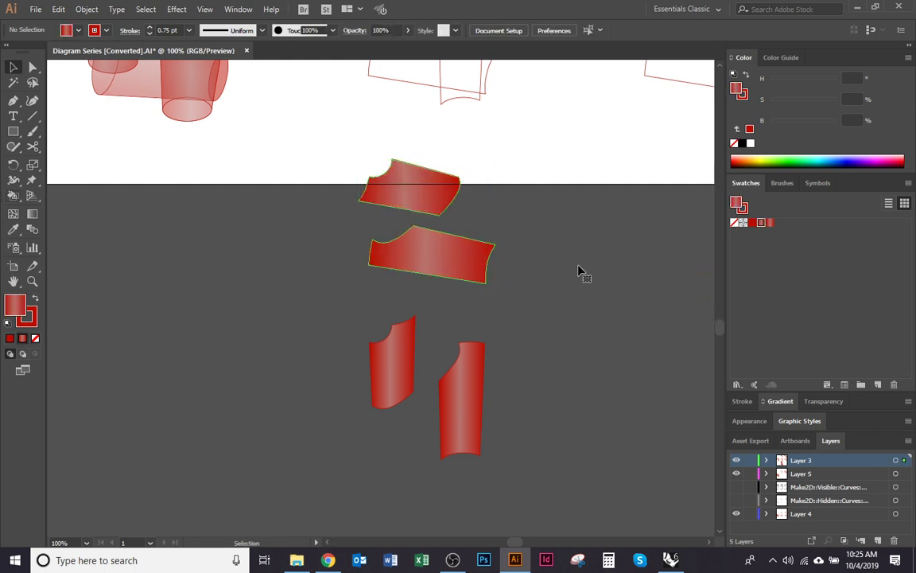
{"action": "key", "text": "ctrl+a"}
{"action": "left_click", "coordinate": [745, 94]}
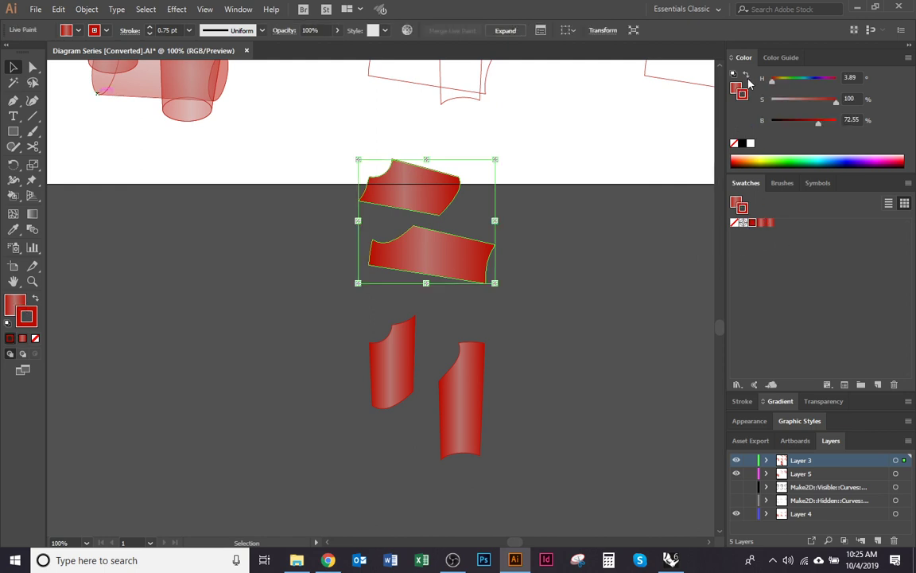
{"action": "left_click", "coordinate": [734, 143]}
{"action": "left_click", "coordinate": [737, 87]}
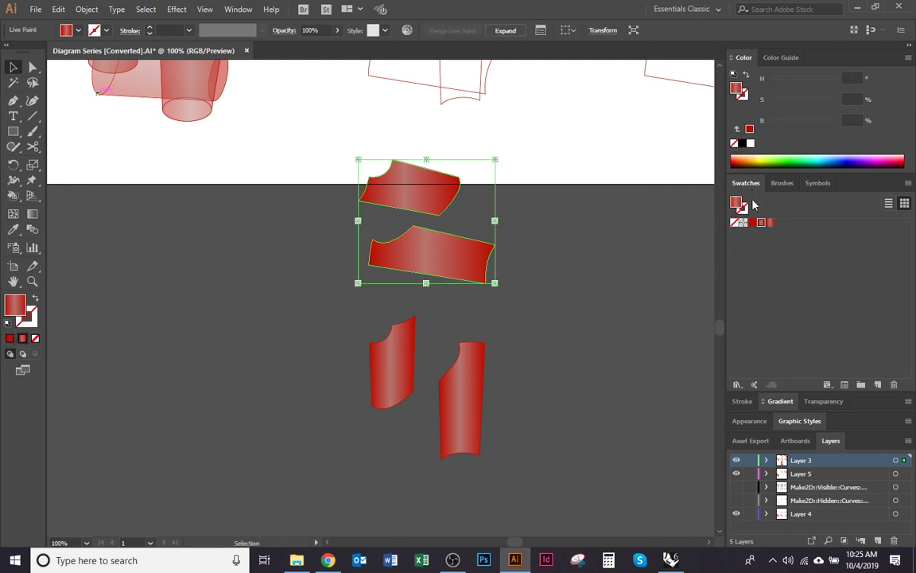
Try a gradient angle of 80° on the tilted-shape Live Paint fills.
{"action": "left_click", "coordinate": [778, 402]}
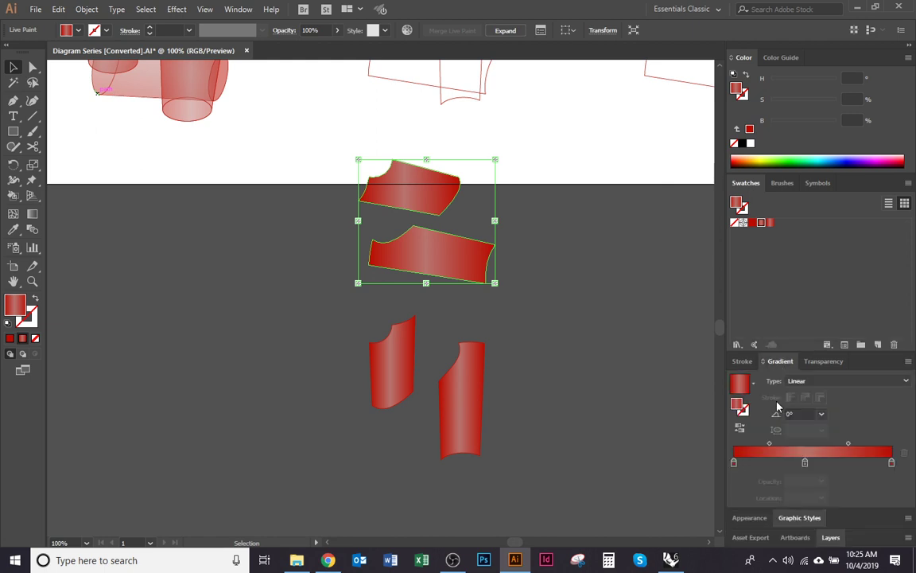
{"action": "left_click", "coordinate": [747, 183]}
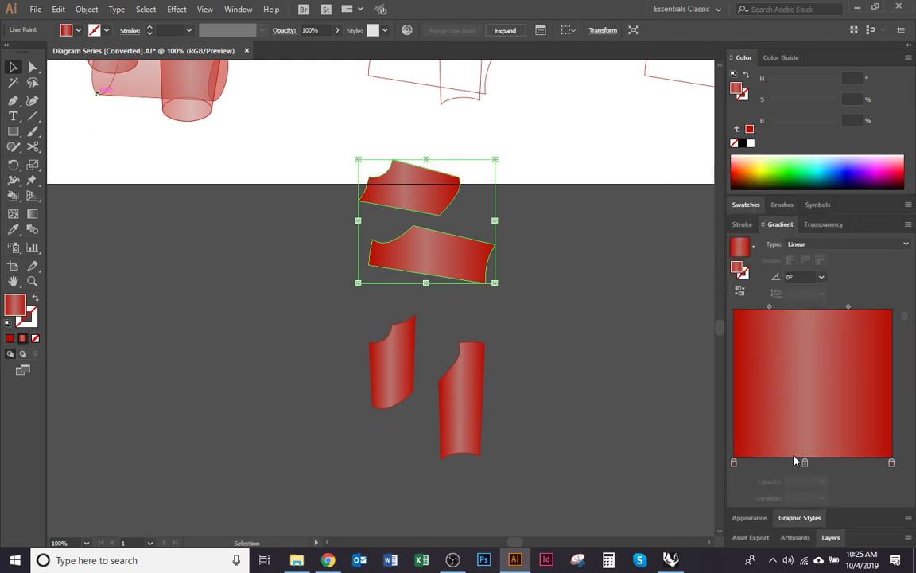
{"action": "left_click", "coordinate": [801, 277]}
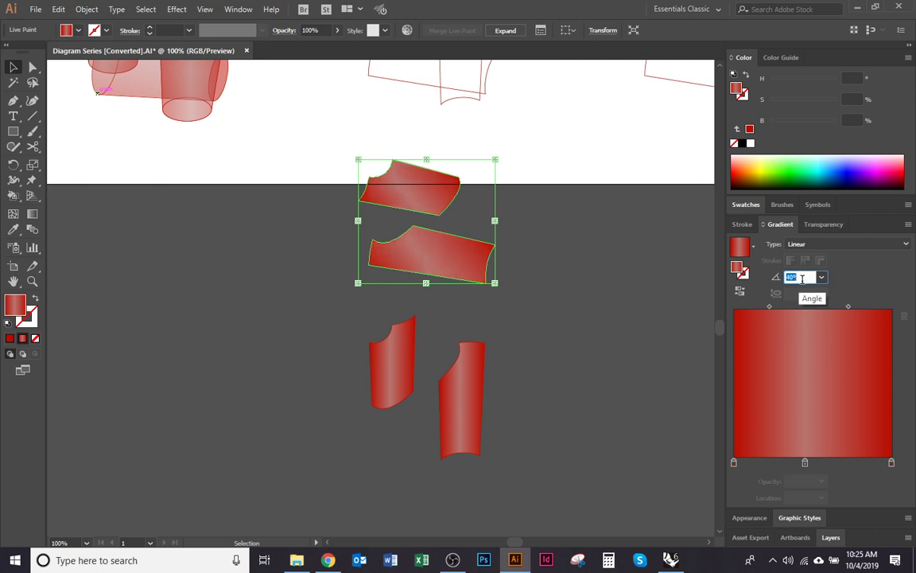
{"action": "scroll", "coordinate": [802, 279], "scroll_direction": "up", "scroll_amount": 5}
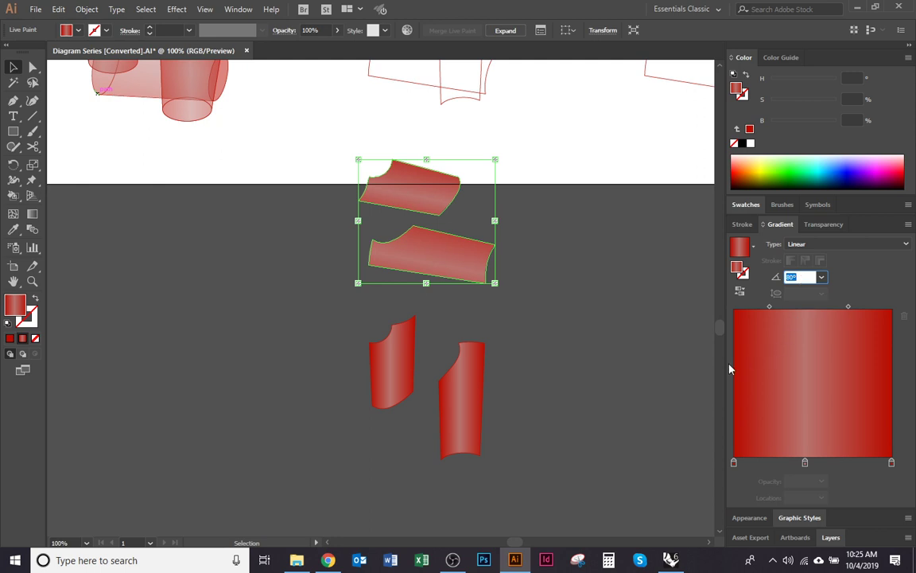
{"action": "left_click", "coordinate": [604, 389]}
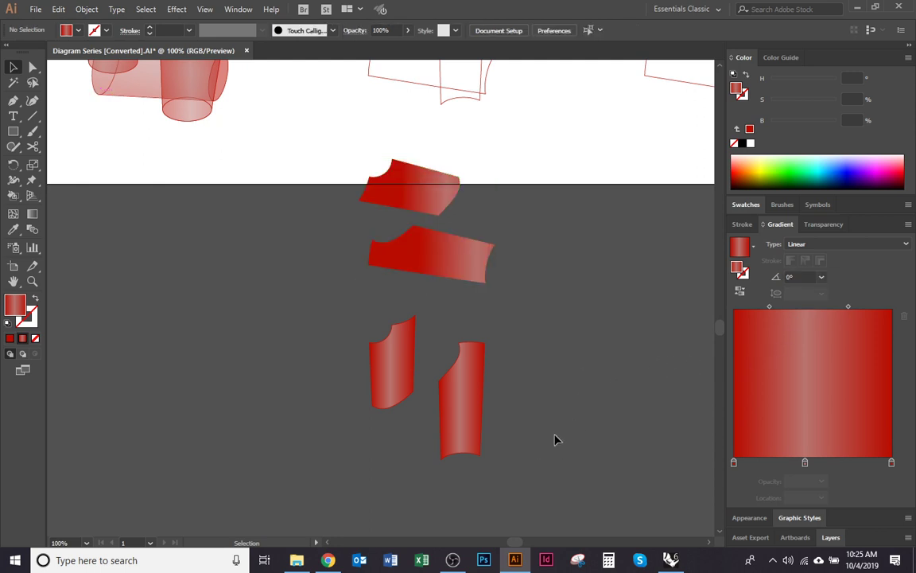
Set the gradient angle of the two tilted-shape Live Paint fills to 83°.
{"action": "left_click", "coordinate": [419, 201]}
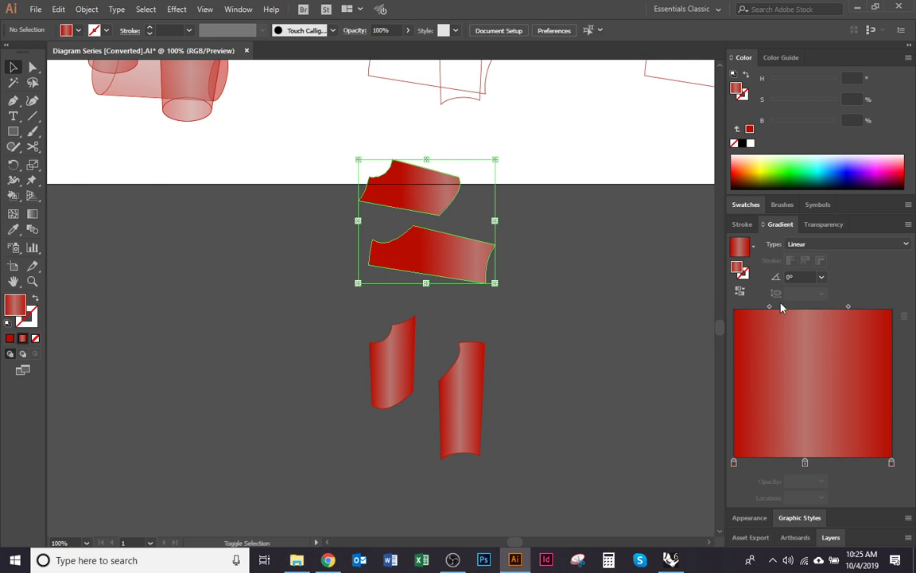
{"action": "key", "text": "ctrl+shift+a"}
{"action": "left_click", "coordinate": [458, 272]}
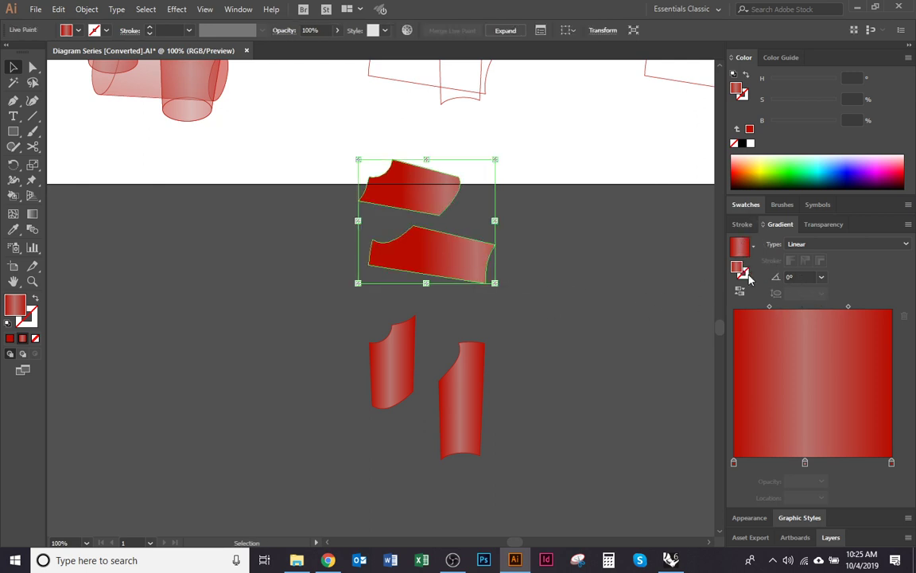
{"action": "left_click", "coordinate": [806, 275]}
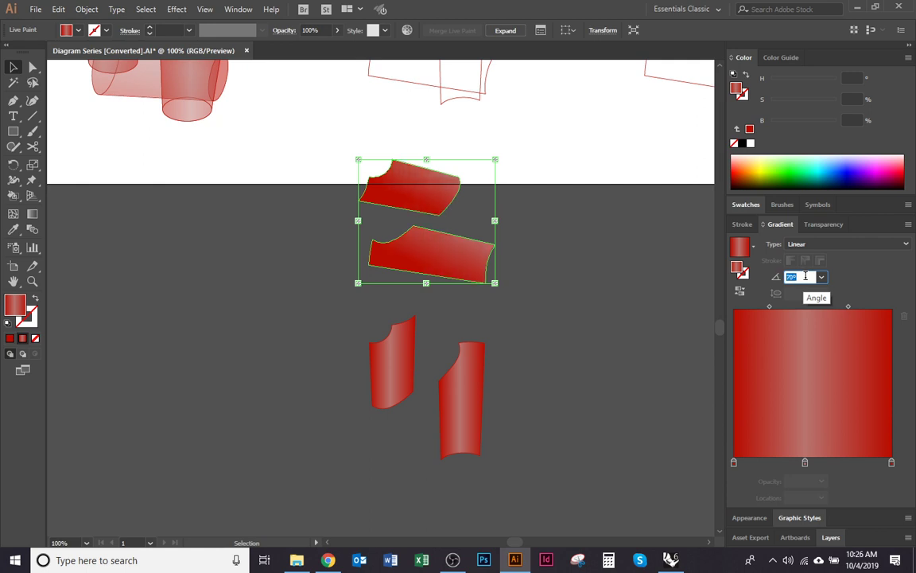
{"action": "left_click", "coordinate": [619, 311]}
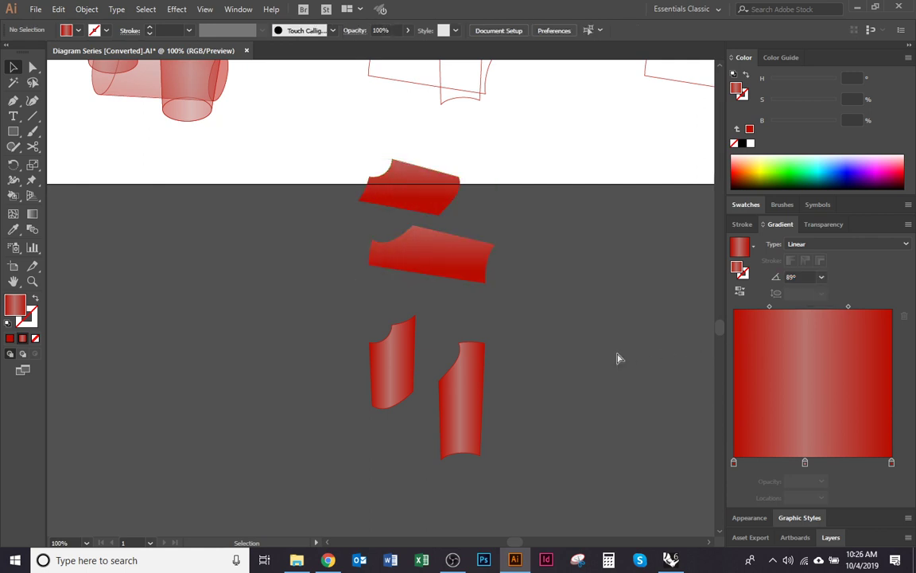
{"action": "key", "text": "a"}
{"action": "left_click", "coordinate": [459, 280]}
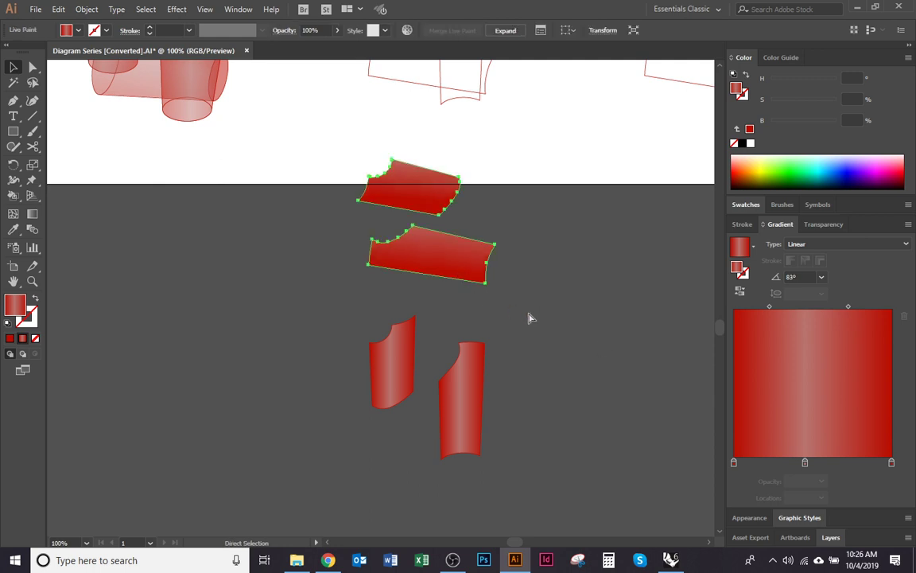
Undo the recent gradient angle changes on the tilted-shape Live Paint group.
{"action": "key", "text": "v"}
{"action": "left_click", "coordinate": [499, 306]}
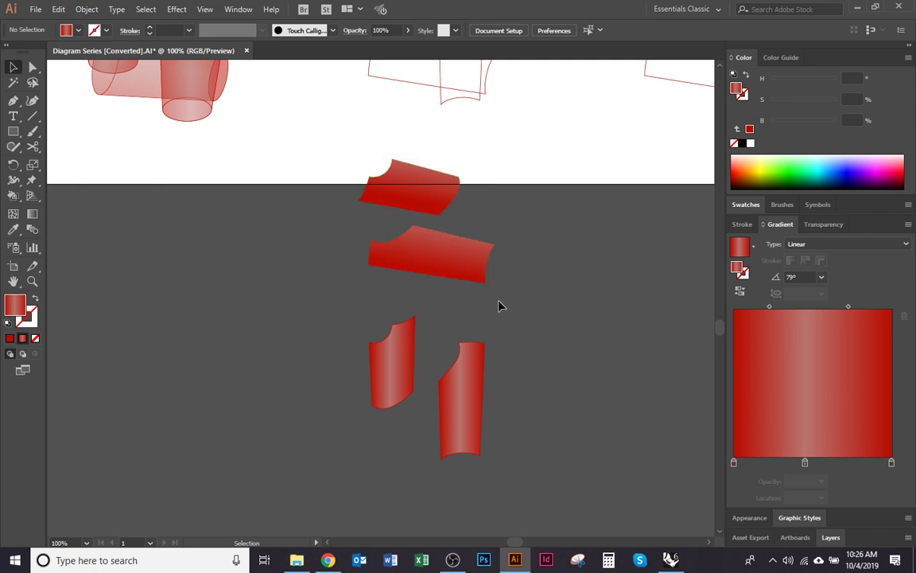
{"action": "key", "text": "ctrl+z"}
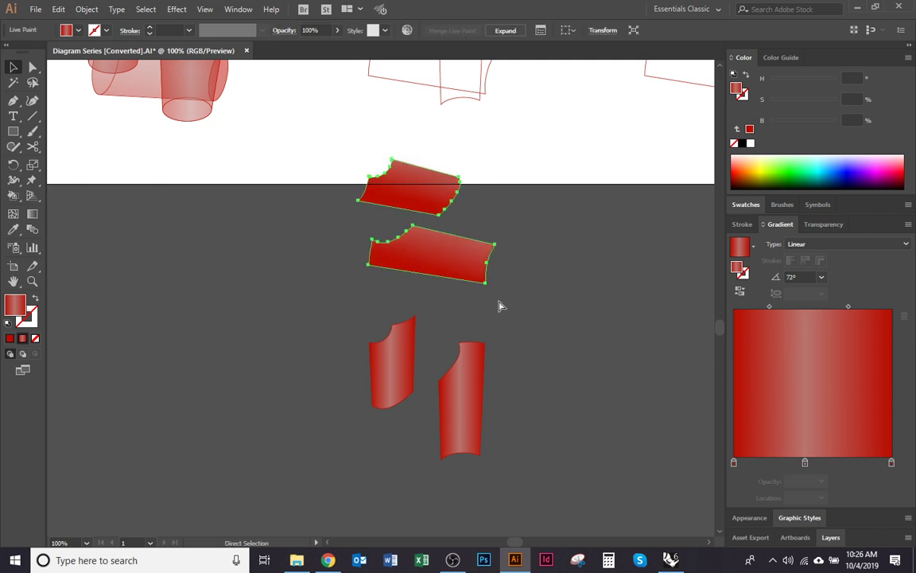
{"action": "left_click", "coordinate": [58, 9]}
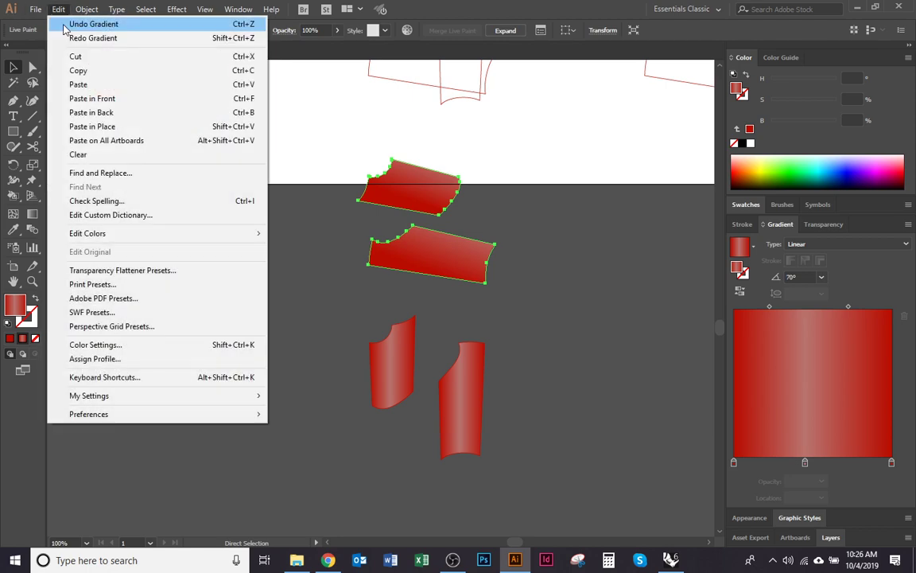
{"action": "left_click", "coordinate": [88, 26]}
{"action": "left_click", "coordinate": [58, 9]}
{"action": "left_click", "coordinate": [64, 24]}
{"action": "left_click", "coordinate": [58, 9]}
{"action": "left_click", "coordinate": [64, 24]}
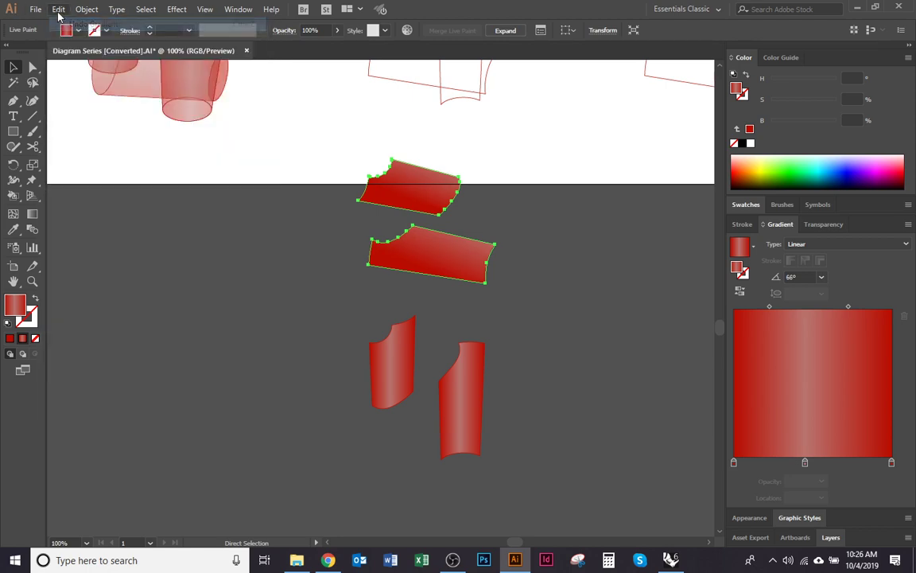
{"action": "left_click", "coordinate": [58, 10]}
{"action": "left_click", "coordinate": [64, 24]}
Select the tilted-shape Live Paint group and fill it with the second red gradient swatch.
{"action": "left_click", "coordinate": [617, 370]}
{"action": "left_click", "coordinate": [444, 235]}
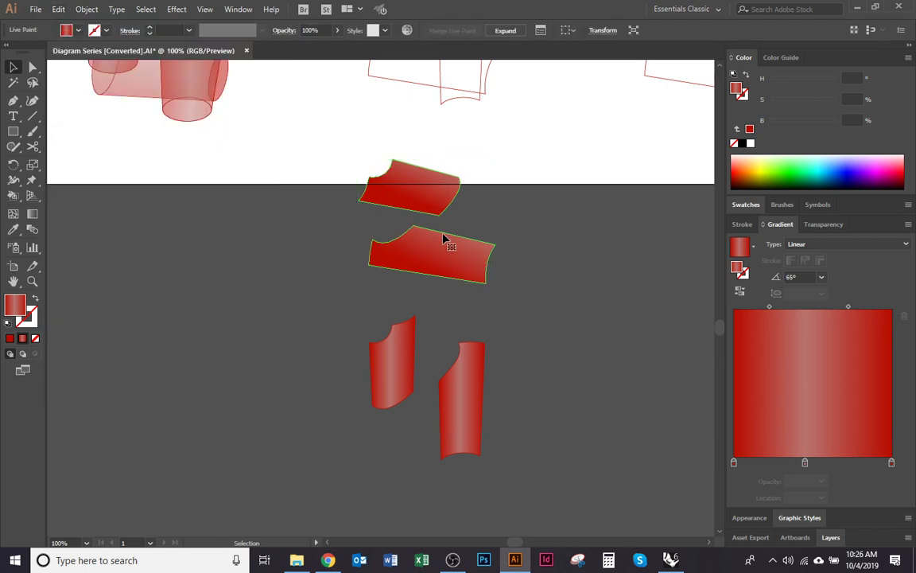
{"action": "left_click", "coordinate": [742, 224]}
{"action": "left_click", "coordinate": [754, 201]}
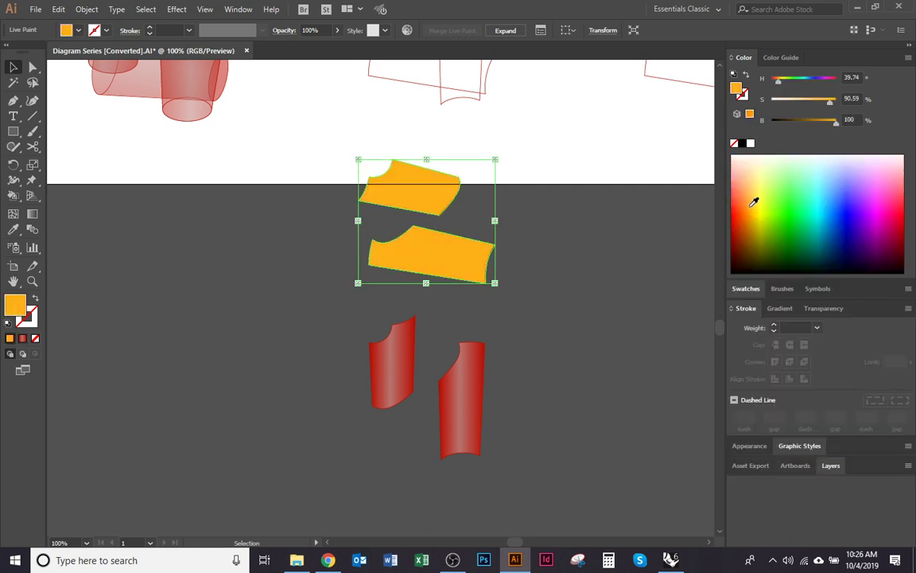
{"action": "left_click", "coordinate": [747, 289]}
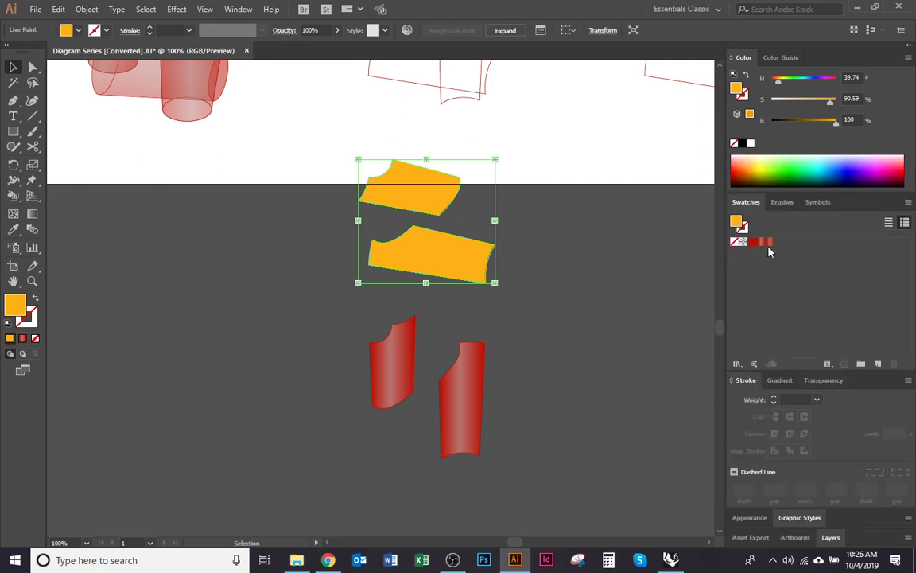
{"action": "key", "text": "ctrl+z"}
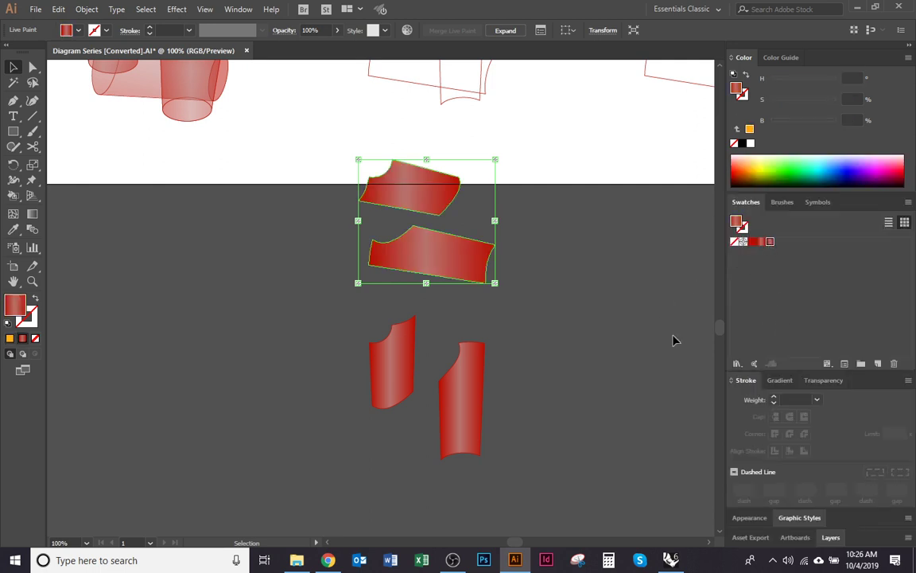
Set the tilted shapes' gradient angle to 80° and shift the gradient's first midpoint to 13%.
{"action": "left_click", "coordinate": [778, 381]}
{"action": "left_click", "coordinate": [765, 324]}
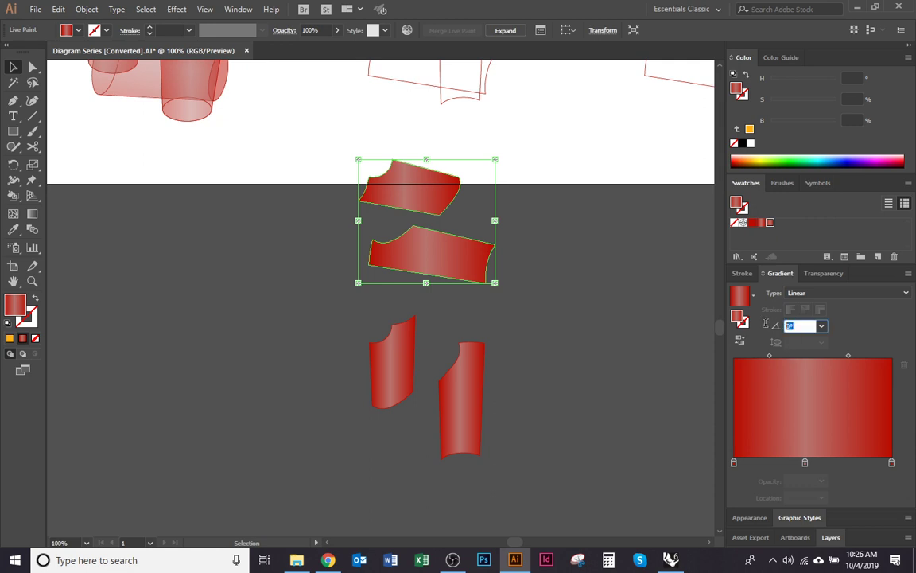
{"action": "type", "text": "80"}
{"action": "key", "text": "Return"}
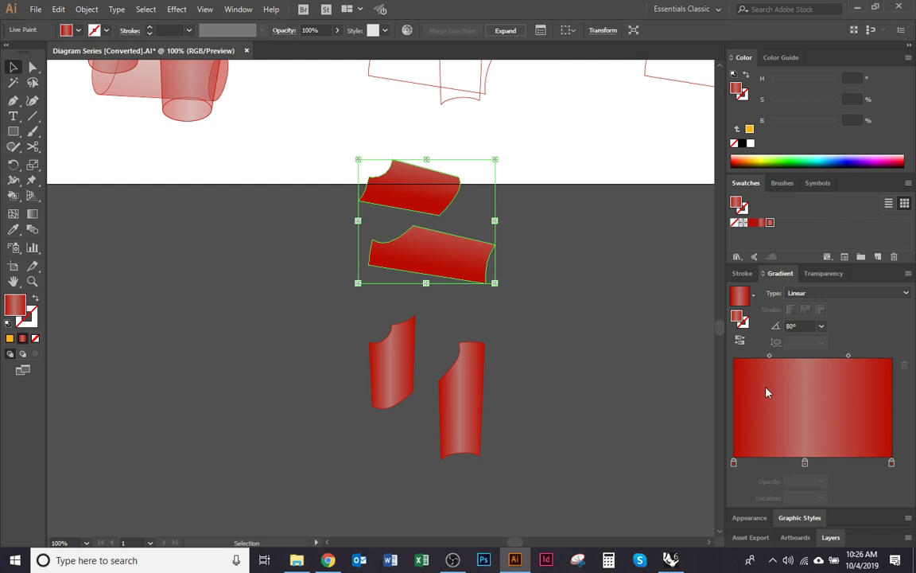
{"action": "left_click_drag", "start_coordinate": [769, 356], "coordinate": [741, 364]}
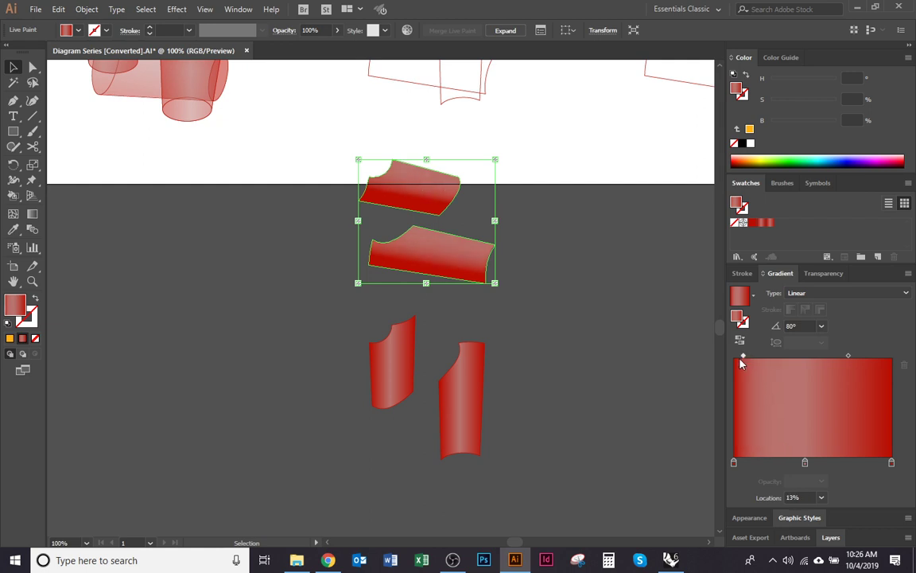
{"action": "left_click", "coordinate": [595, 348]}
Set the opacity of the tilted-shape Live Paint group to 50%.
{"action": "left_click_drag", "start_coordinate": [525, 323], "coordinate": [552, 351]}
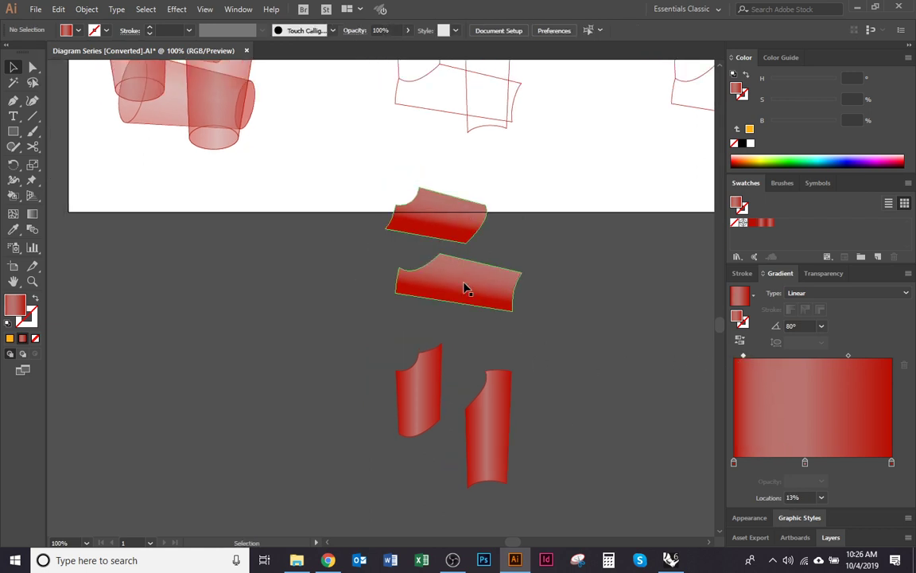
{"action": "left_click_drag", "start_coordinate": [347, 216], "coordinate": [461, 271]}
{"action": "left_click", "coordinate": [308, 30]}
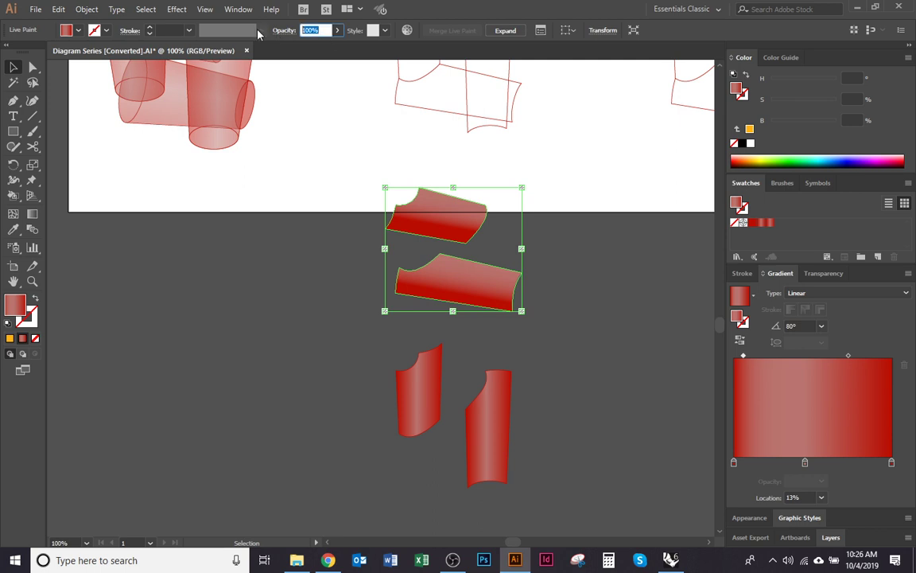
{"action": "type", "text": "5"}
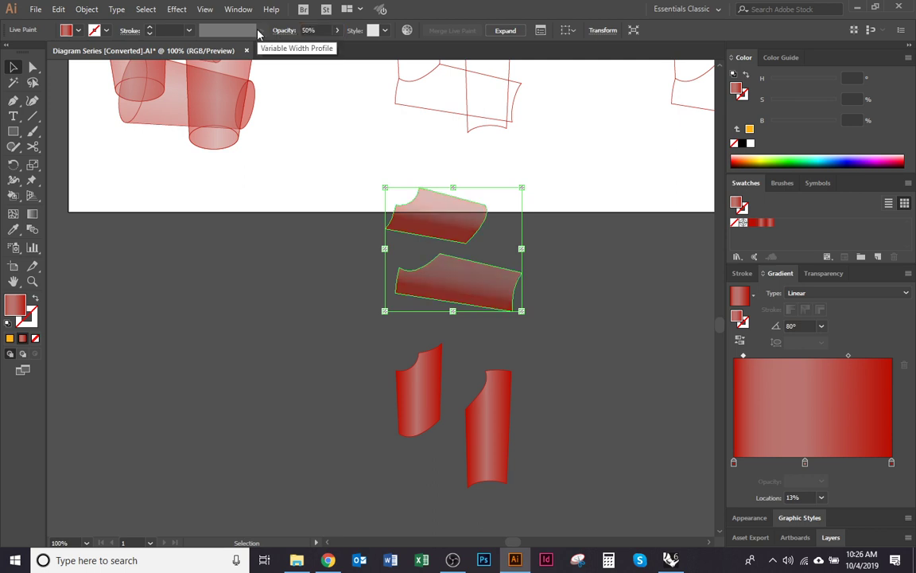
Set the opacity of the upright-shape Live Paint group to 50%.
{"action": "left_click", "coordinate": [400, 383]}
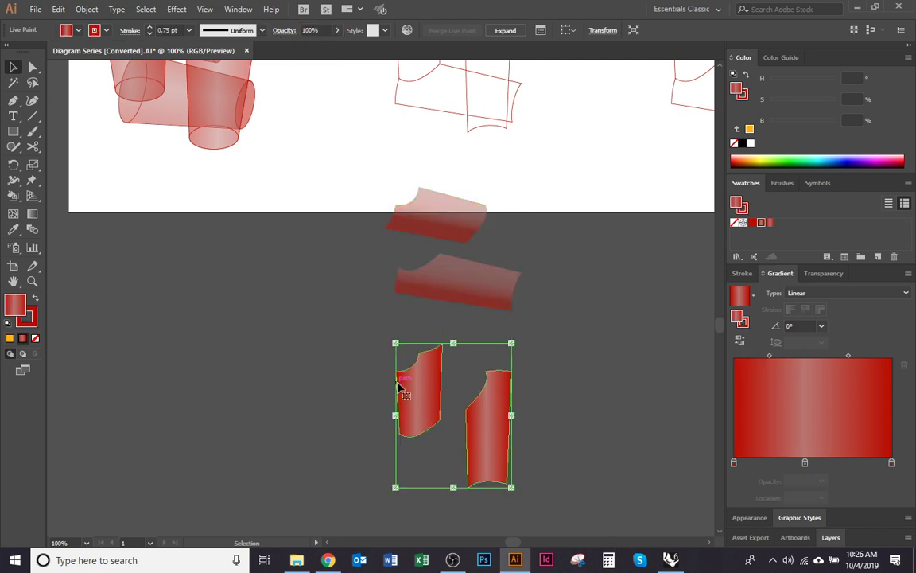
{"action": "left_click", "coordinate": [310, 30]}
{"action": "type", "text": "5"}
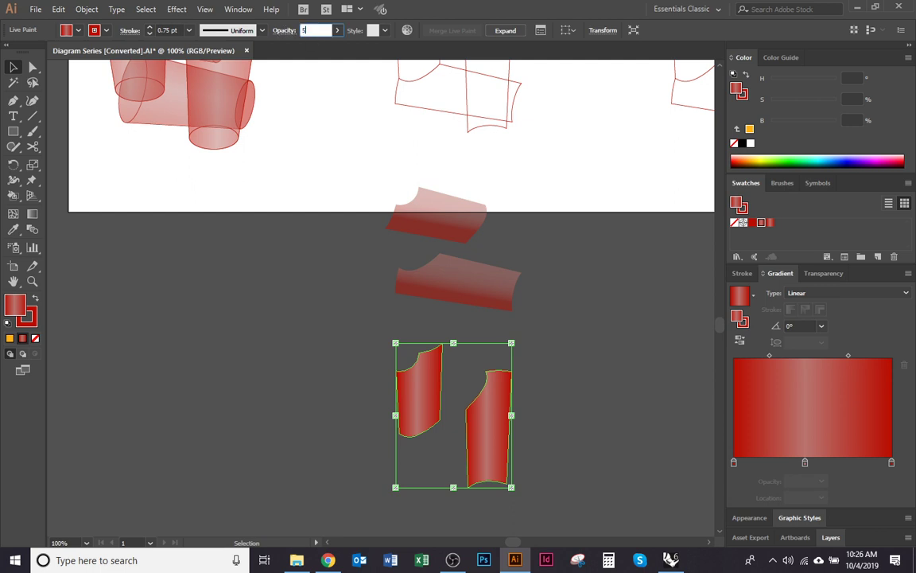
{"action": "type", "text": "0"}
{"action": "key", "text": "Return"}
Move the upright fills onto the matching linework of the notched-block diagram on the artboard.
{"action": "left_click_drag", "start_coordinate": [471, 438], "coordinate": [505, 102]}
{"action": "key", "text": "space"}
{"action": "left_click_drag", "start_coordinate": [531, 218], "coordinate": [514, 324]}
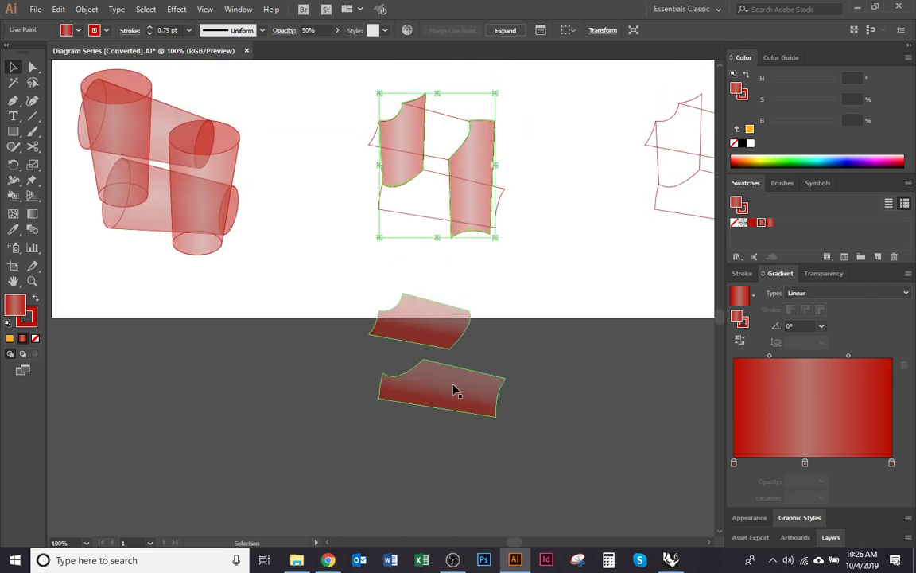
Send the tilted-shape Live Paint group to the back and move it onto the notched-block linework.
{"action": "left_click", "coordinate": [455, 389]}
{"action": "right_click", "coordinate": [567, 260]}
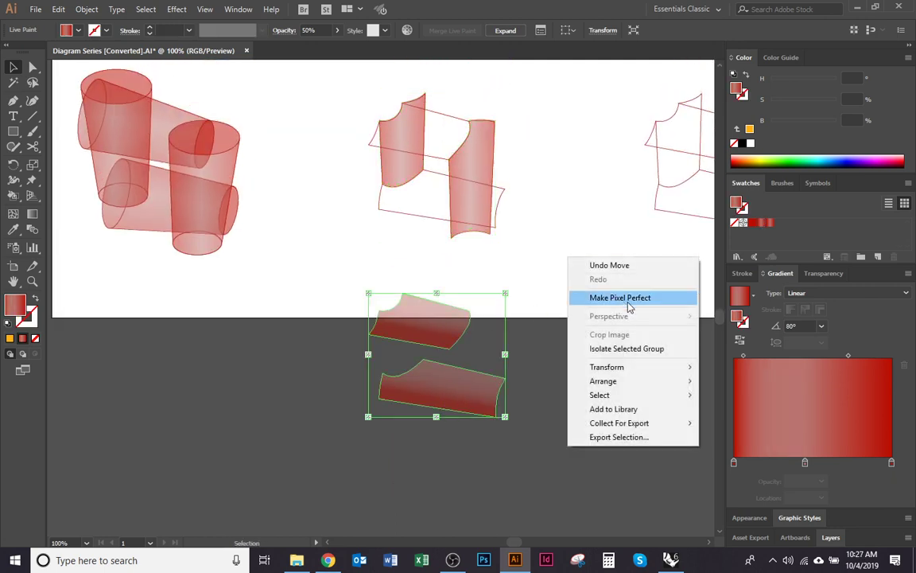
{"action": "mouse_move", "coordinate": [666, 384]}
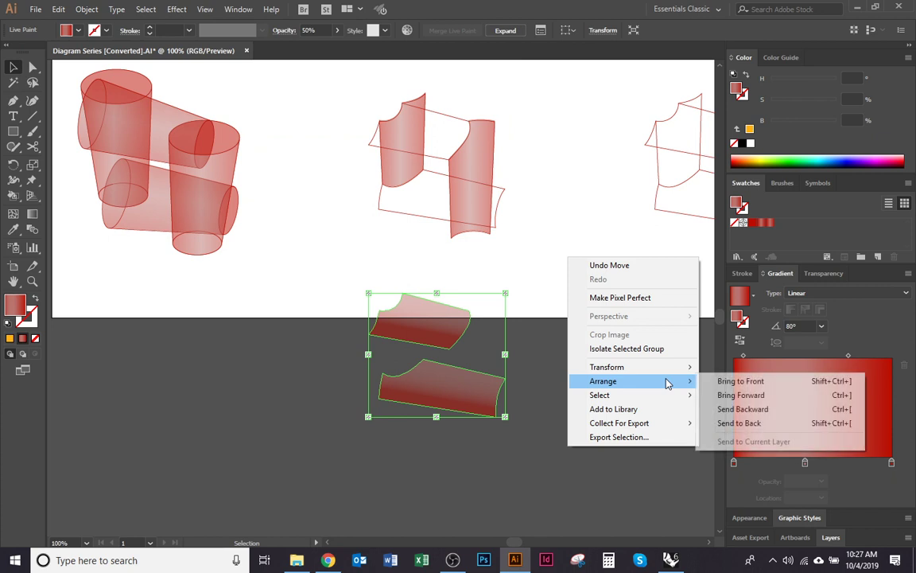
{"action": "left_click", "coordinate": [743, 422]}
{"action": "left_click", "coordinate": [570, 426]}
{"action": "left_click_drag", "start_coordinate": [424, 396], "coordinate": [503, 206]}
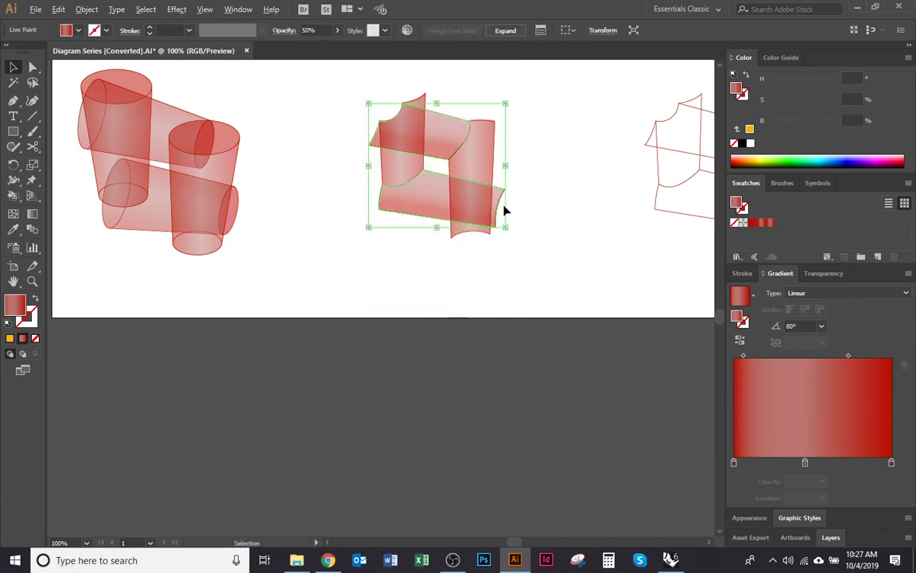
Fine-tune the tilted fills' position so their corner aligns with the red linework, and deselect them.
{"action": "scroll", "coordinate": [503, 203], "scroll_direction": "up", "scroll_amount": 8}
{"action": "scroll", "coordinate": [466, 188], "scroll_direction": "down", "scroll_amount": 2}
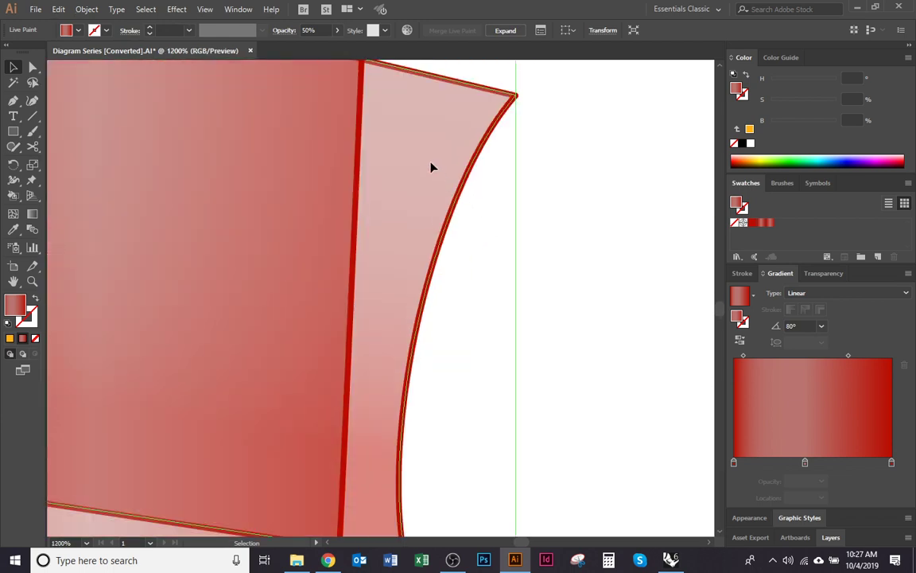
{"action": "left_click_drag", "start_coordinate": [432, 165], "coordinate": [432, 165]}
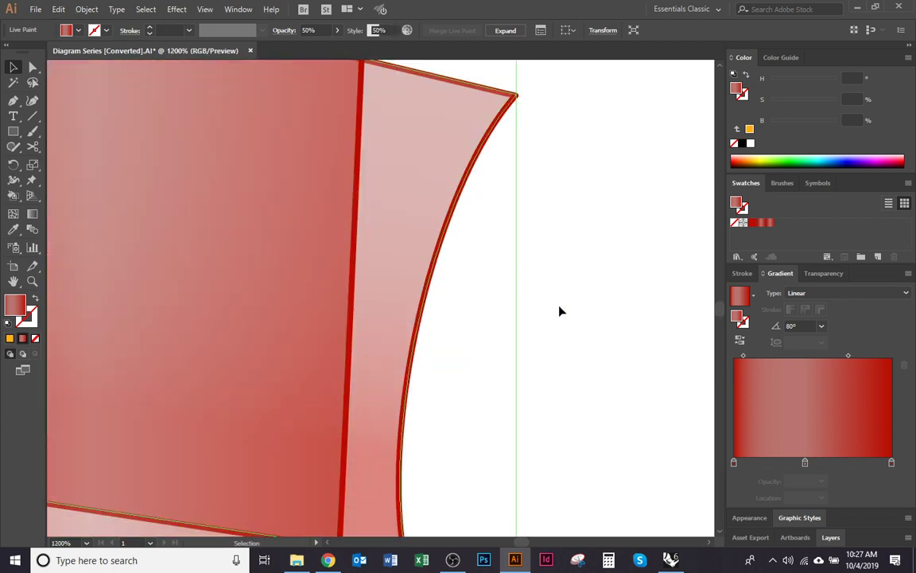
{"action": "left_click", "coordinate": [560, 311]}
{"action": "scroll", "coordinate": [560, 311], "scroll_direction": "down", "scroll_amount": 6}
{"action": "left_click_drag", "start_coordinate": [615, 343], "coordinate": [547, 364]}
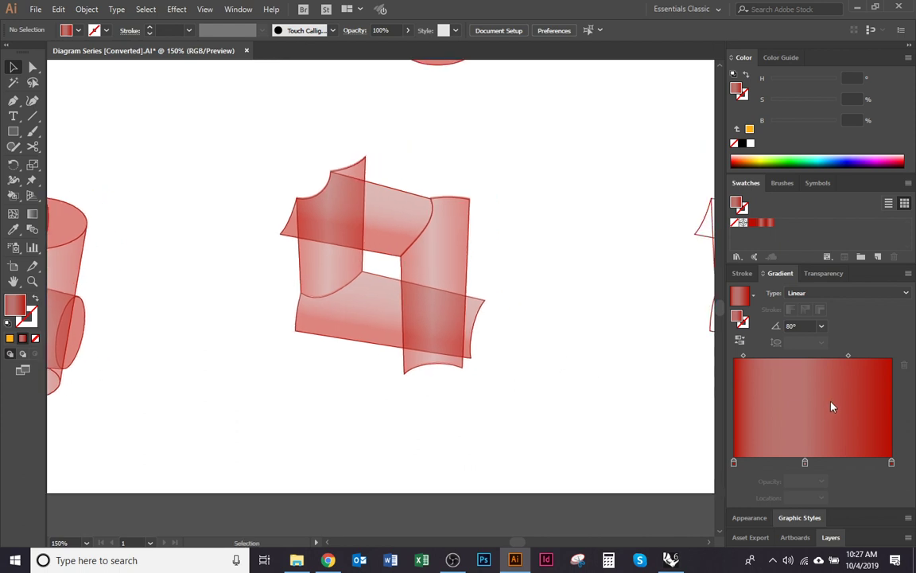
Select the tilted and upright Live Paint groups of the notched-block diagram and move them from Layer 3 to Layer 5.
{"action": "left_click", "coordinate": [742, 273]}
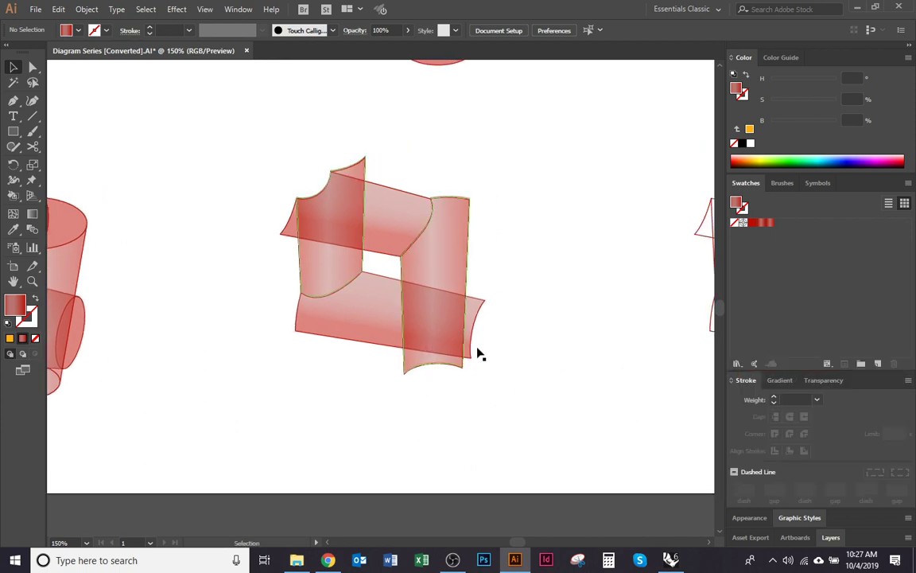
{"action": "scroll", "coordinate": [447, 352], "scroll_direction": "down", "scroll_amount": 2}
{"action": "scroll", "coordinate": [447, 353], "scroll_direction": "down", "scroll_amount": 1}
{"action": "scroll", "coordinate": [537, 364], "scroll_direction": "right", "scroll_amount": 2}
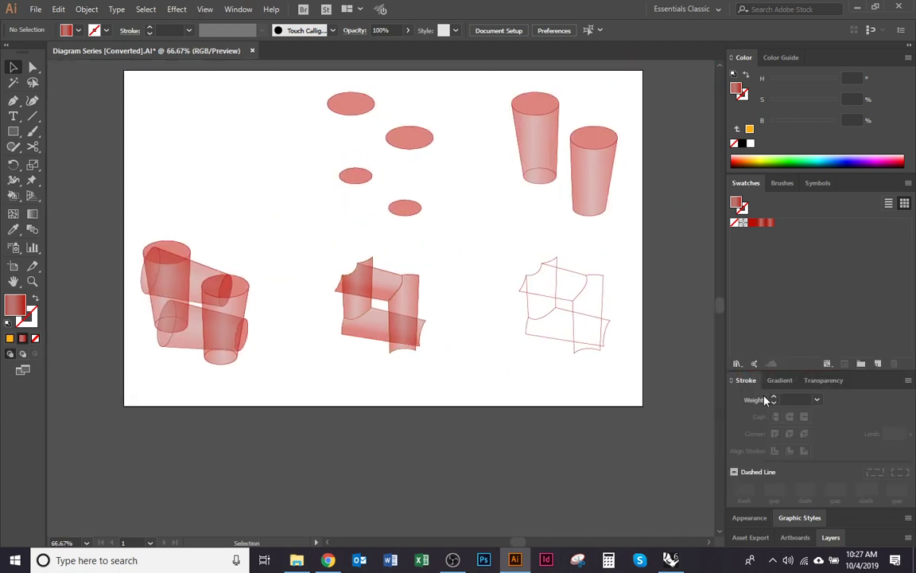
{"action": "left_click", "coordinate": [831, 536]}
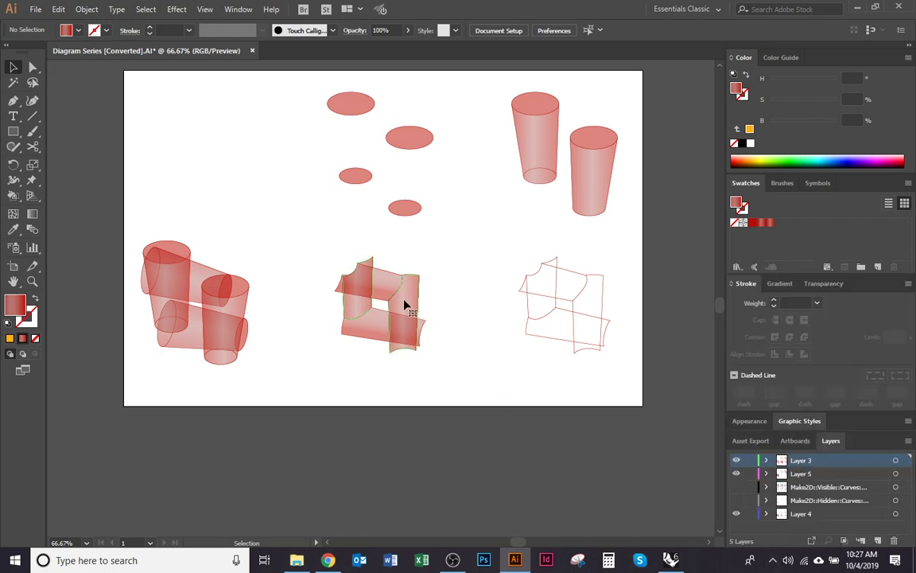
{"action": "left_click", "coordinate": [367, 340]}
{"action": "scroll", "coordinate": [368, 341], "scroll_direction": "up", "scroll_amount": 3}
{"action": "key", "text": "ctrl+a"}
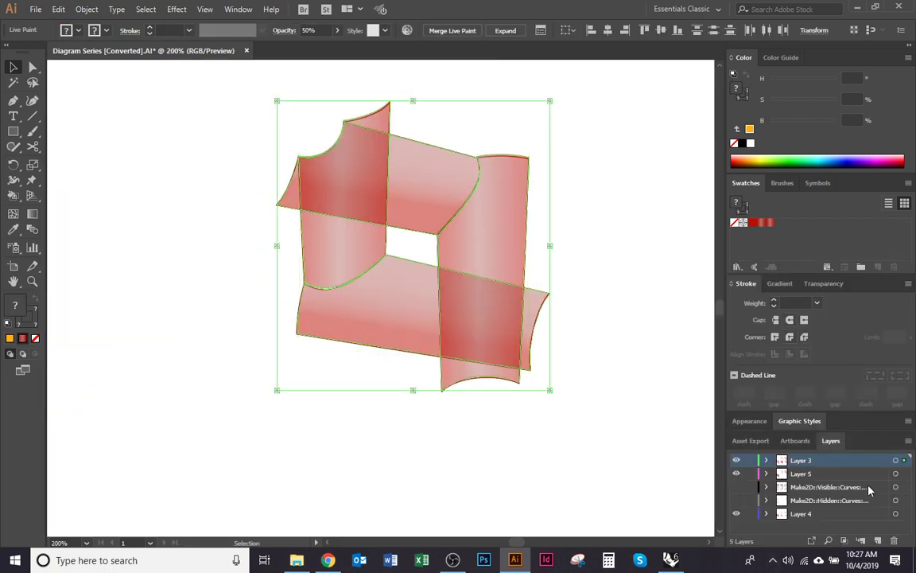
{"action": "left_click_drag", "start_coordinate": [905, 463], "coordinate": [905, 477]}
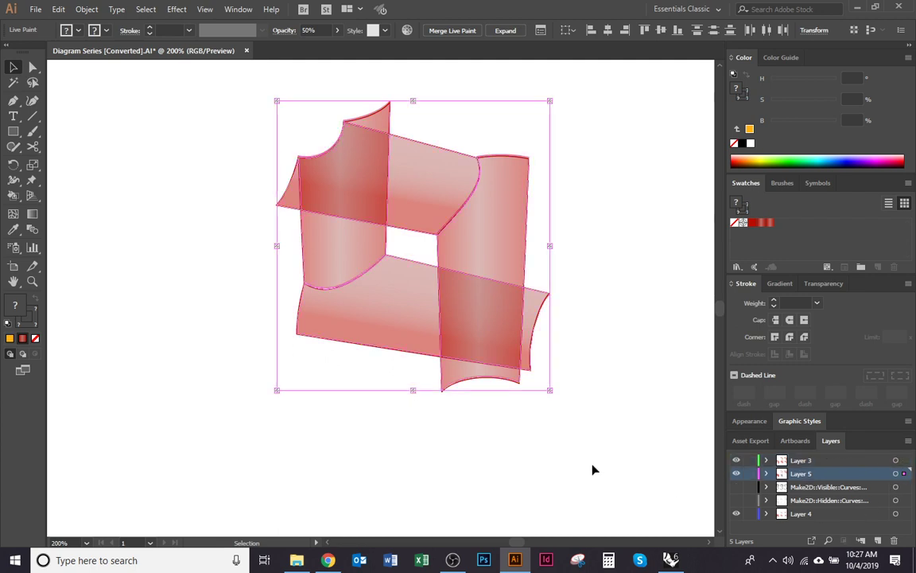
Deselect the artwork and show the Make2D visible-curves and hidden-curves layers.
{"action": "key", "text": "ctrl+shift+a"}
{"action": "left_click_drag", "start_coordinate": [735, 486], "coordinate": [736, 503]}
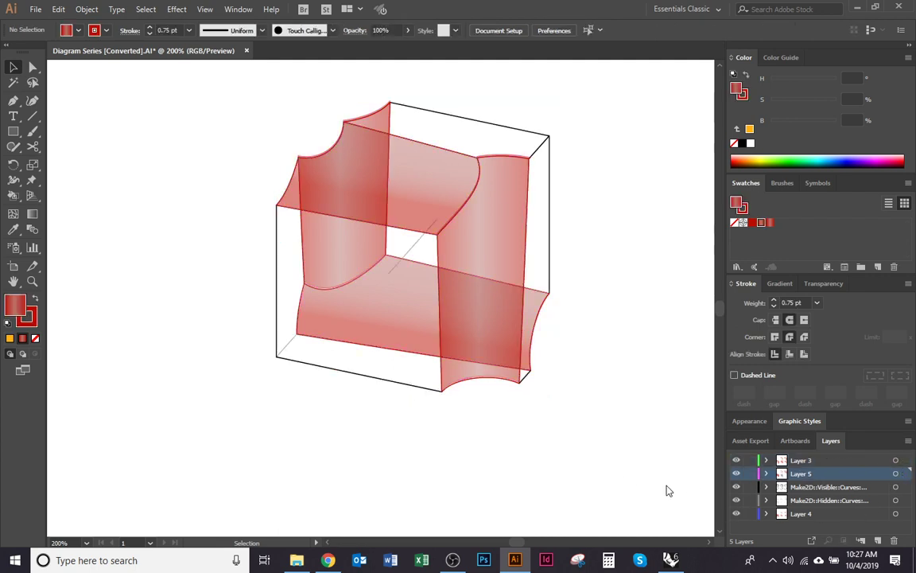
{"action": "scroll", "coordinate": [467, 372], "scroll_direction": "down", "scroll_amount": 1}
{"action": "scroll", "coordinate": [468, 389], "scroll_direction": "down", "scroll_amount": 4}
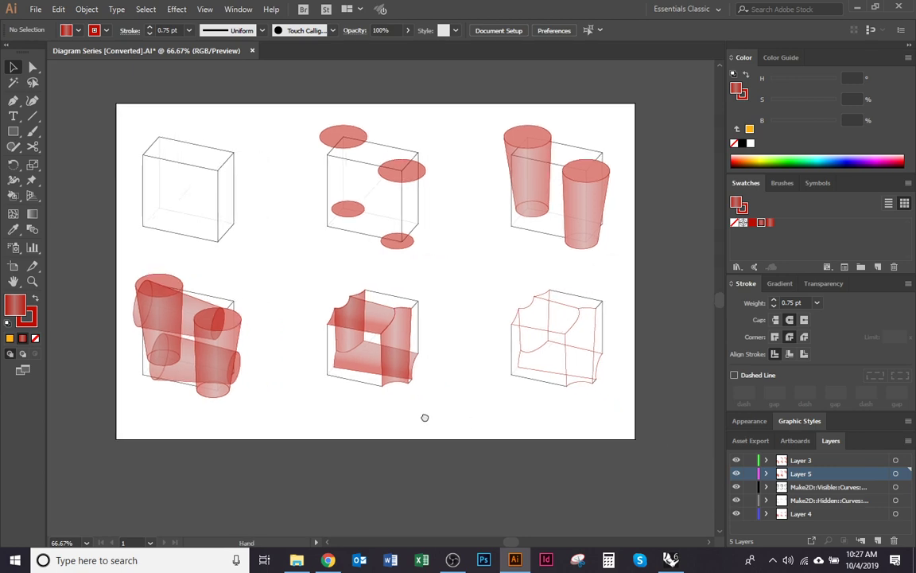
Check how the notched-block fills line up with the block edges, and review the whole diagram series.
{"action": "scroll", "coordinate": [574, 418], "scroll_direction": "up", "scroll_amount": 4}
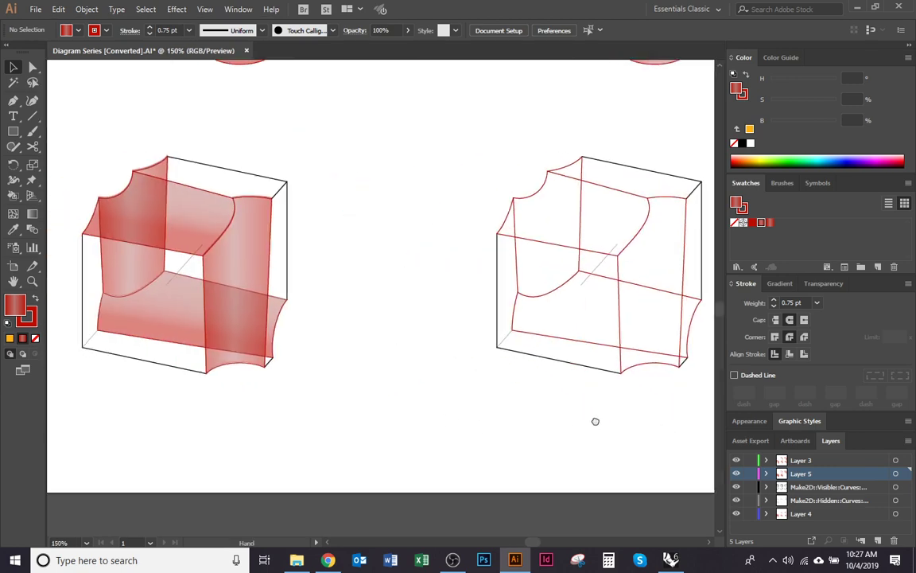
{"action": "scroll", "coordinate": [436, 440], "scroll_direction": "down", "scroll_amount": 1}
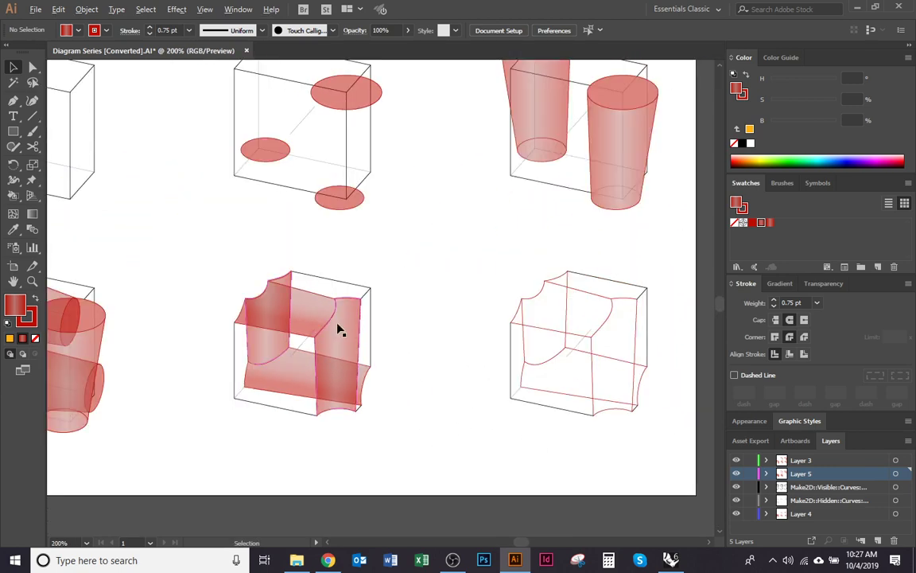
{"action": "scroll", "coordinate": [350, 324], "scroll_direction": "up", "scroll_amount": 5}
{"action": "left_click", "coordinate": [371, 293]}
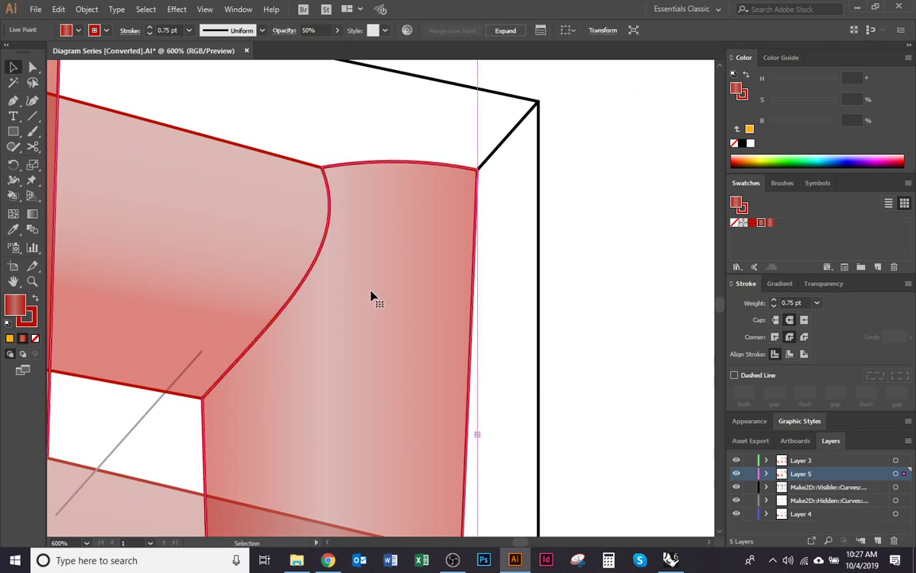
{"action": "left_click", "coordinate": [562, 339]}
{"action": "scroll", "coordinate": [557, 338], "scroll_direction": "down", "scroll_amount": 5}
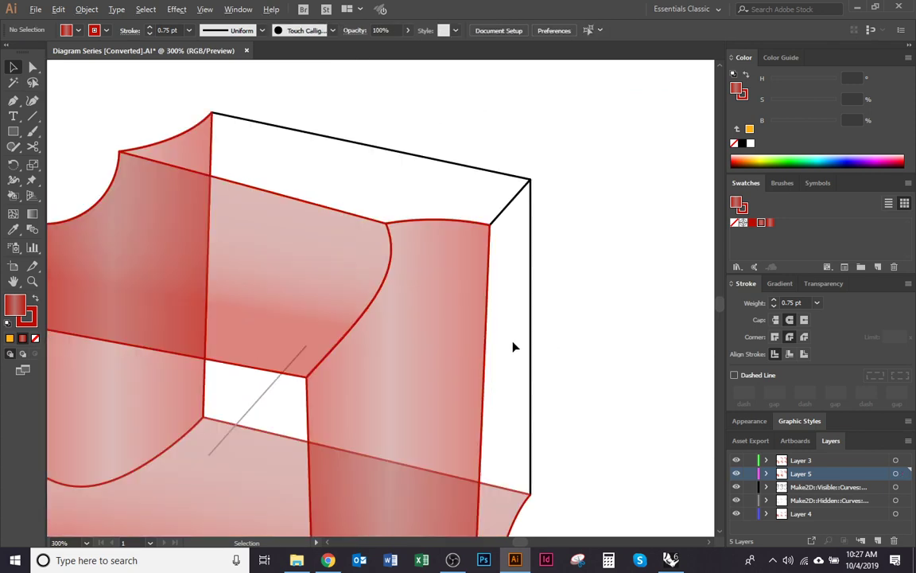
{"action": "scroll", "coordinate": [559, 329], "scroll_direction": "down", "scroll_amount": 1}
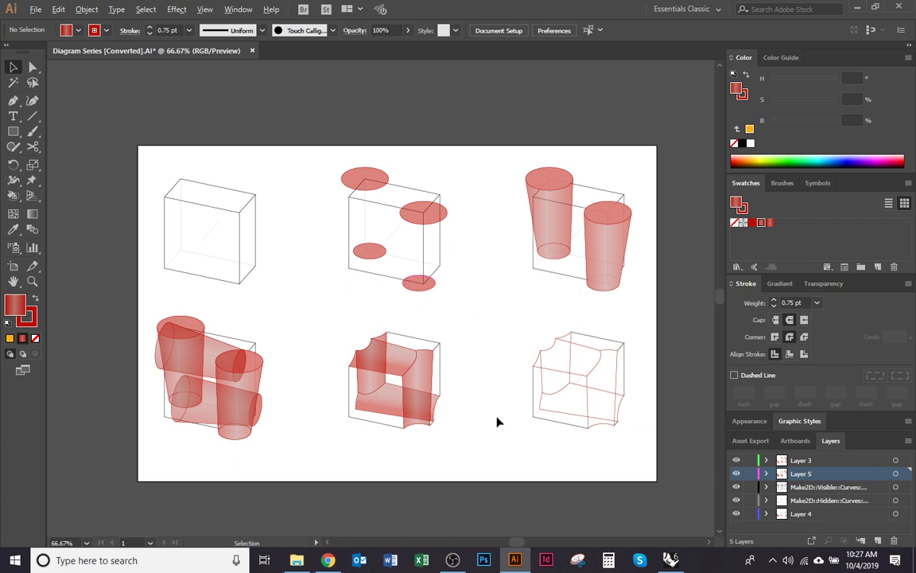
Give the Make2D hidden-curves layer a dashed stroke with a 1 pt dash, and deselect the artwork.
{"action": "scroll", "coordinate": [497, 422], "scroll_direction": "up", "scroll_amount": 1}
{"action": "left_click", "coordinate": [895, 500]}
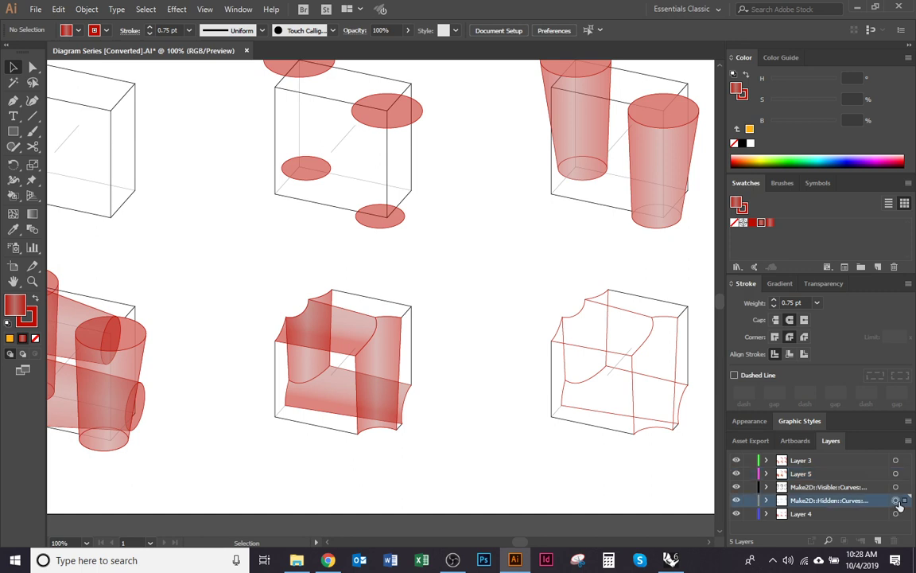
{"action": "left_click", "coordinate": [745, 97]}
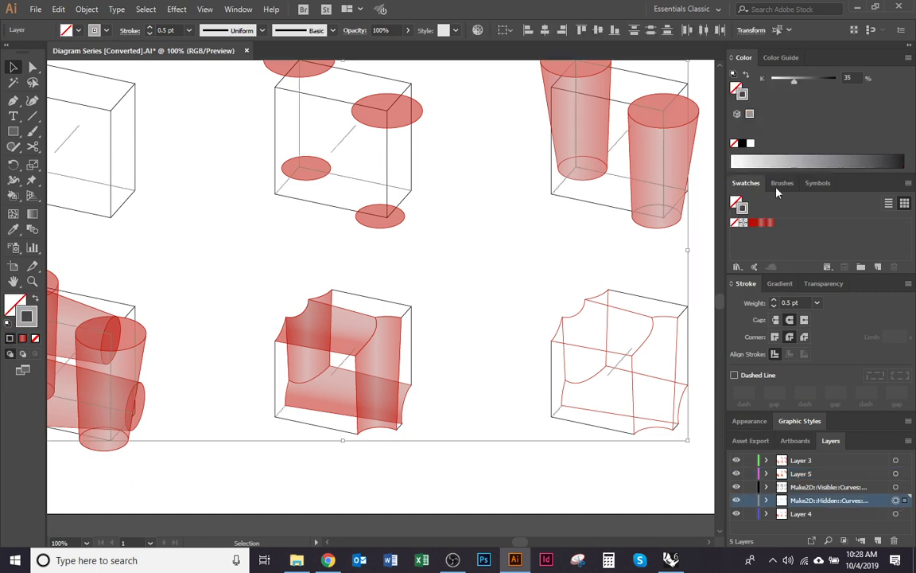
{"action": "left_click", "coordinate": [734, 374]}
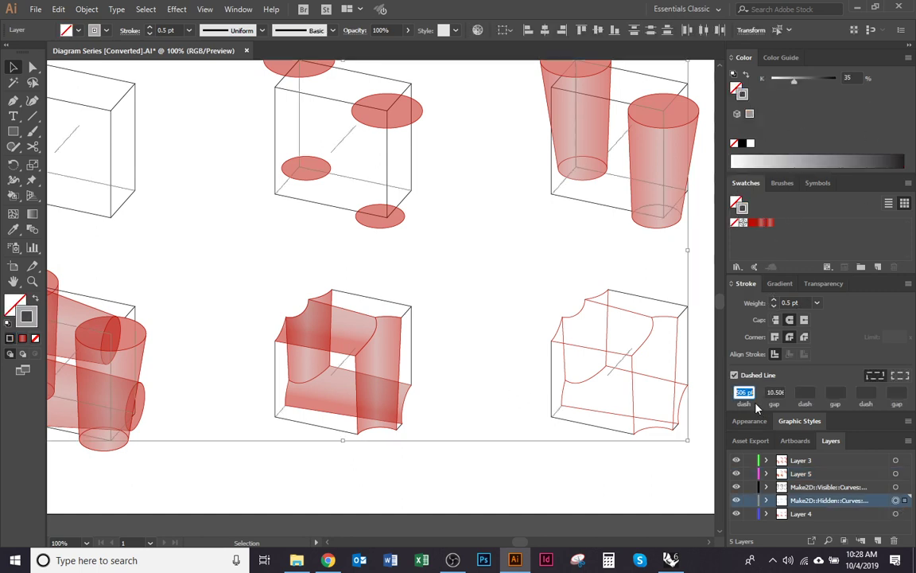
{"action": "type", "text": "1"}
{"action": "left_click", "coordinate": [771, 392]}
{"action": "type", "text": "11"}
{"action": "left_click", "coordinate": [688, 485]}
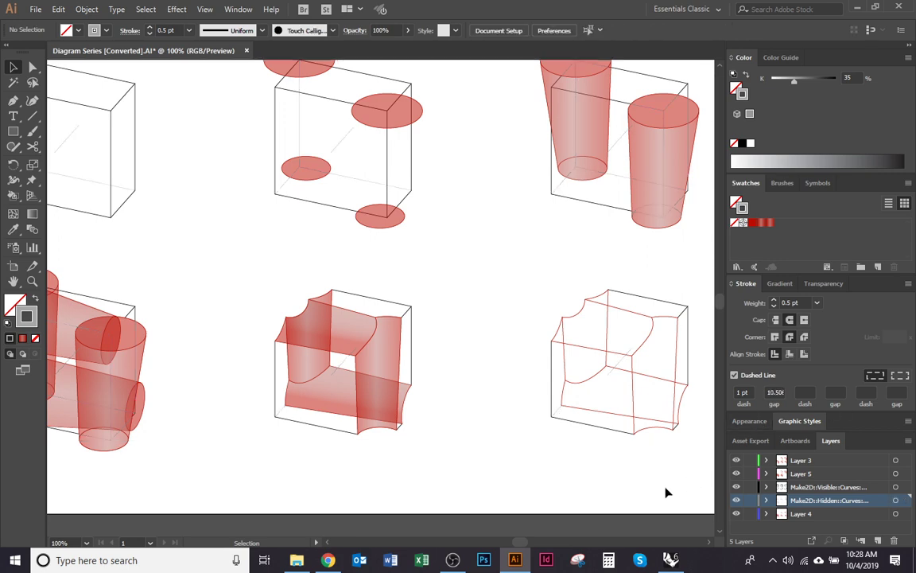
Examine the dashed hidden lines and the gradient fills up close and across the whole diagram series.
{"action": "scroll", "coordinate": [642, 392], "scroll_direction": "up", "scroll_amount": 3}
{"action": "scroll", "coordinate": [655, 415], "scroll_direction": "down", "scroll_amount": 3}
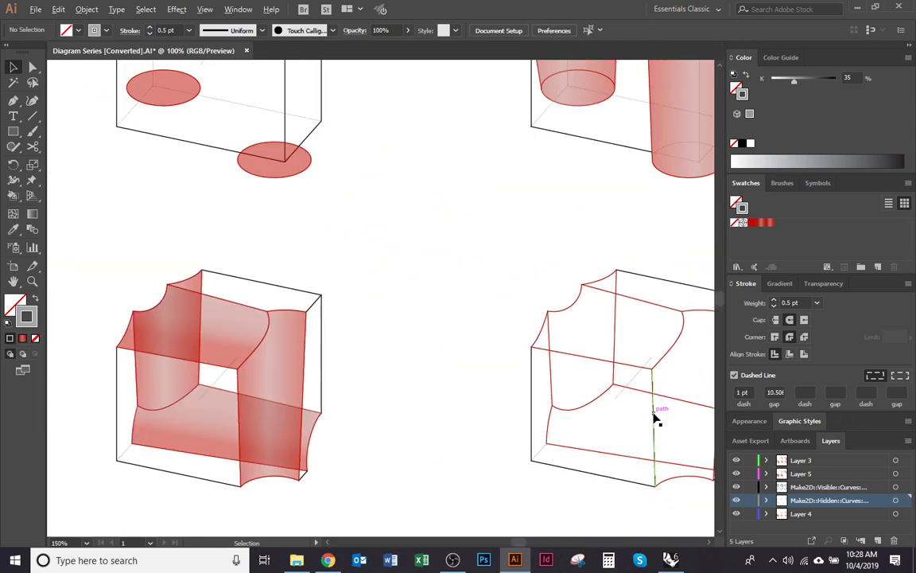
{"action": "left_click_drag", "start_coordinate": [493, 459], "coordinate": [557, 417]}
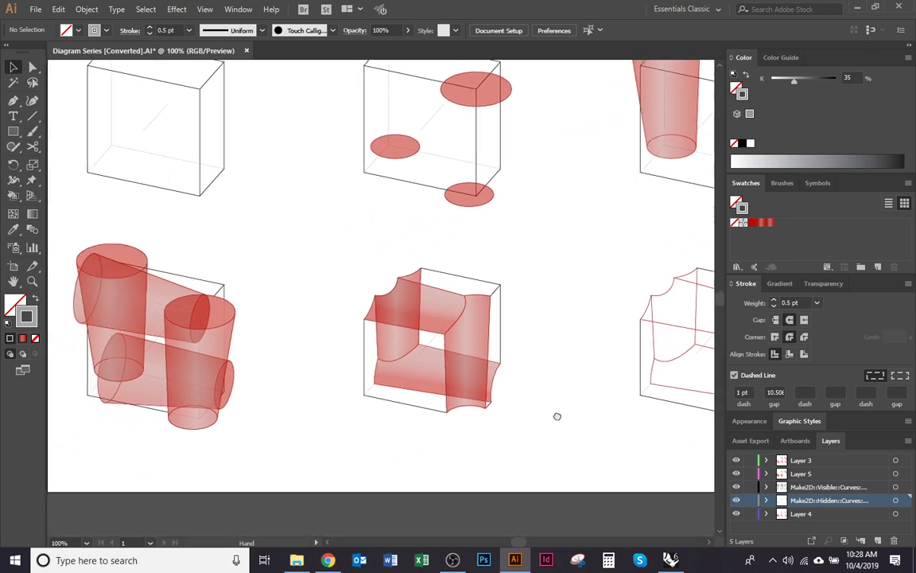
{"action": "scroll", "coordinate": [558, 416], "scroll_direction": "down", "scroll_amount": 1}
{"action": "left_click_drag", "start_coordinate": [560, 345], "coordinate": [536, 370]}
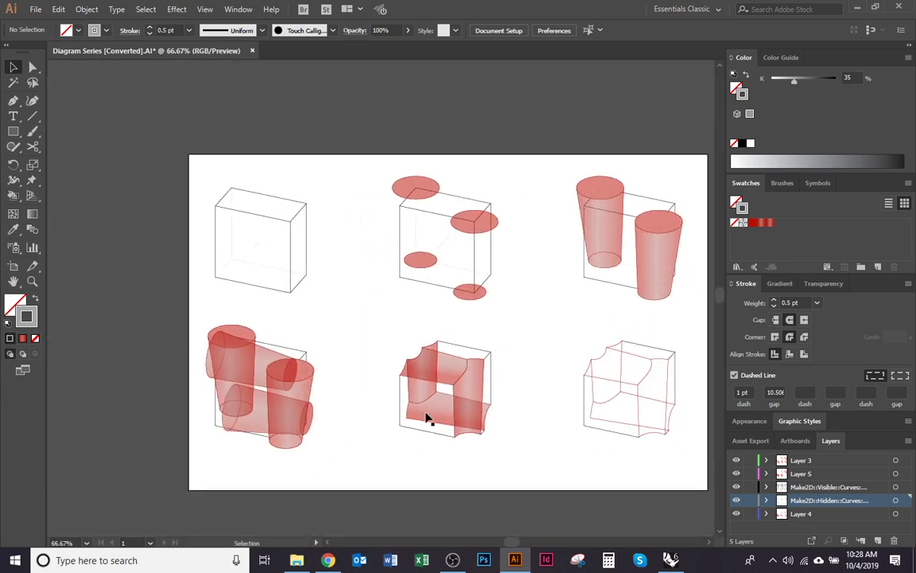
{"action": "scroll", "coordinate": [260, 439], "scroll_direction": "up", "scroll_amount": 1}
{"action": "left_click_drag", "start_coordinate": [455, 316], "coordinate": [409, 356]}
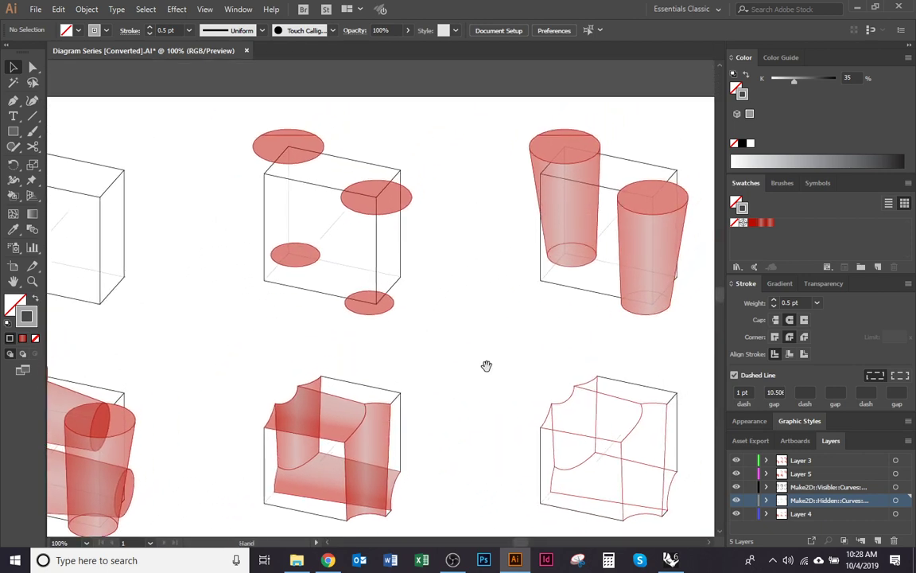
{"action": "left_click_drag", "start_coordinate": [487, 366], "coordinate": [487, 310]}
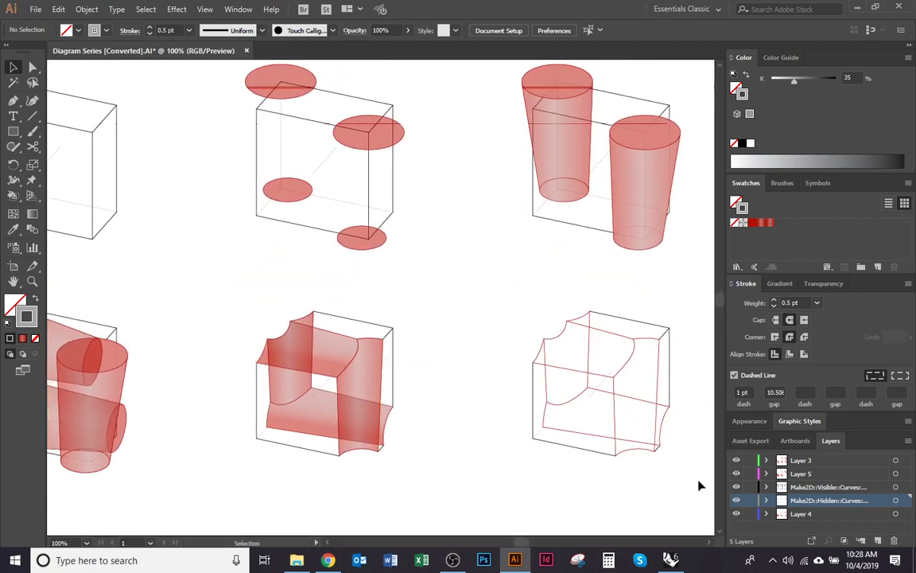
Hide the fills on Layer 5 and inspect the remaining red linework of the notched-block and cone diagrams.
{"action": "left_click", "coordinate": [736, 473]}
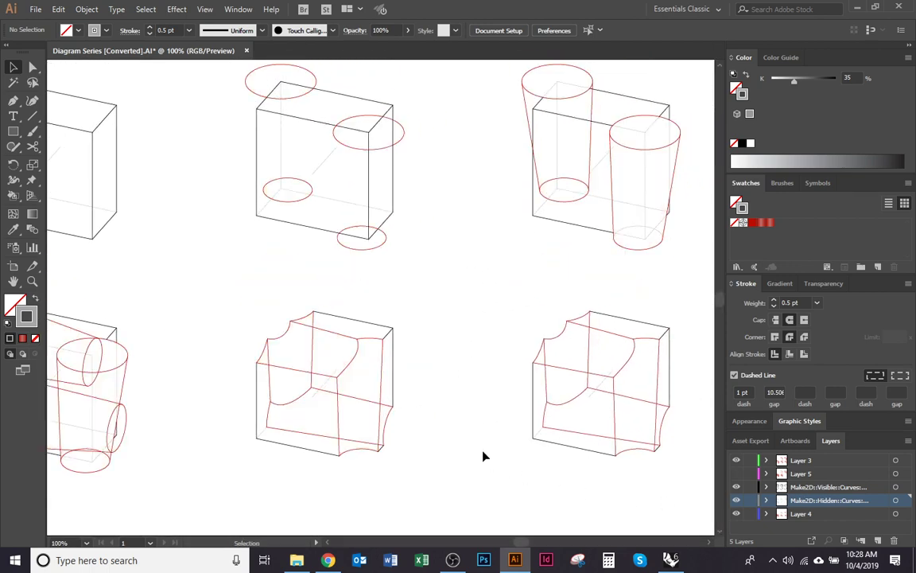
{"action": "left_click", "coordinate": [383, 395]}
{"action": "scroll", "coordinate": [364, 380], "scroll_direction": "up", "scroll_amount": 2}
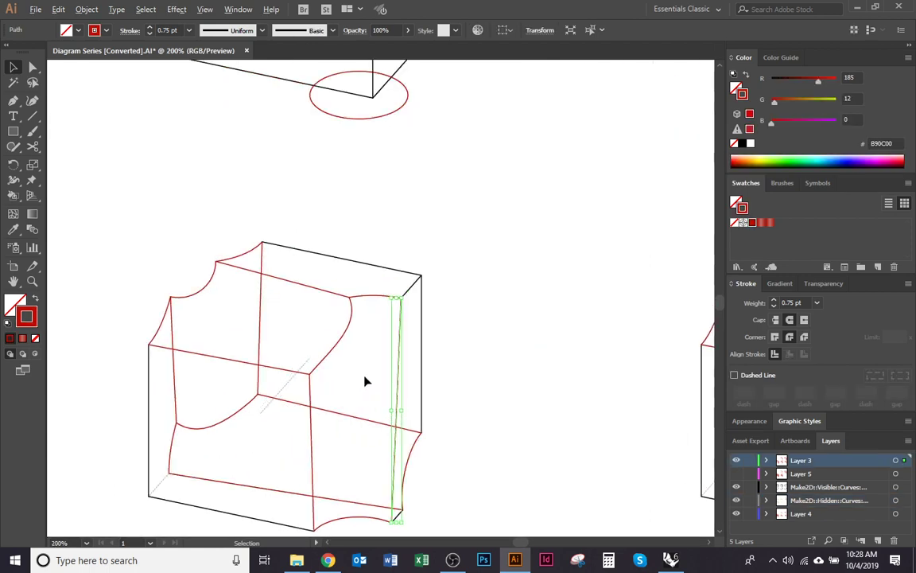
{"action": "scroll", "coordinate": [400, 416], "scroll_direction": "down", "scroll_amount": 1}
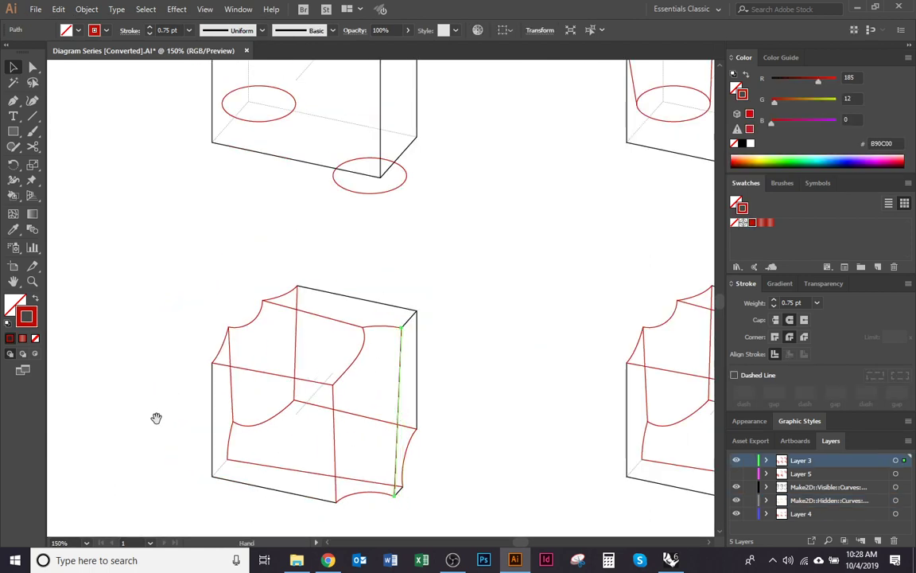
{"action": "mouse_move", "coordinate": [155, 418]}
{"action": "left_mouse_down"}
{"action": "mouse_move", "coordinate": [540, 392]}
{"action": "mouse_move", "coordinate": [477, 445]}
{"action": "left_mouse_up"}
{"action": "left_click", "coordinate": [450, 436]}
{"action": "scroll", "coordinate": [450, 436], "scroll_direction": "down", "scroll_amount": 1}
{"action": "scroll", "coordinate": [557, 373], "scroll_direction": "down", "scroll_amount": 3}
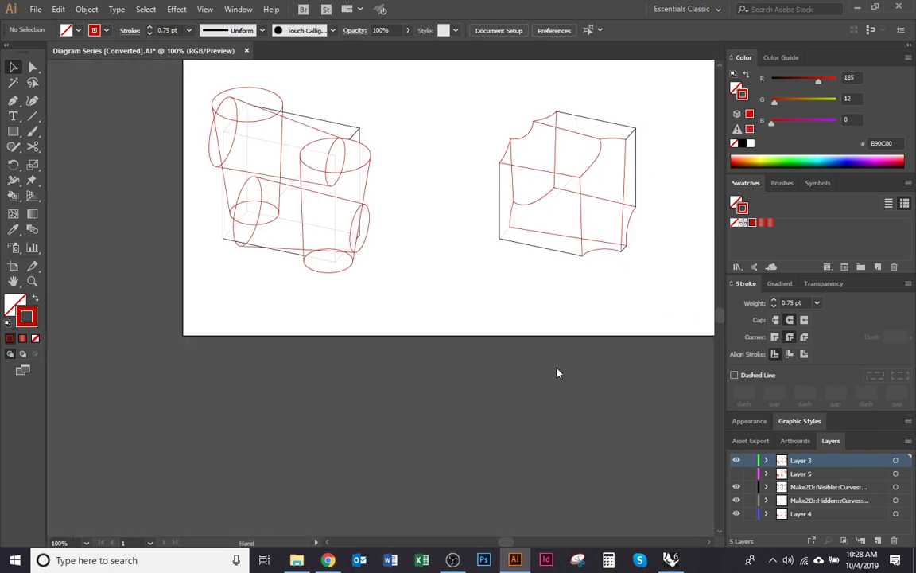
{"action": "scroll", "coordinate": [525, 342], "scroll_direction": "up", "scroll_amount": 5}
Switch from the Illustrator diagram document to another open application window.
{"action": "key", "text": "alt+Tab"}
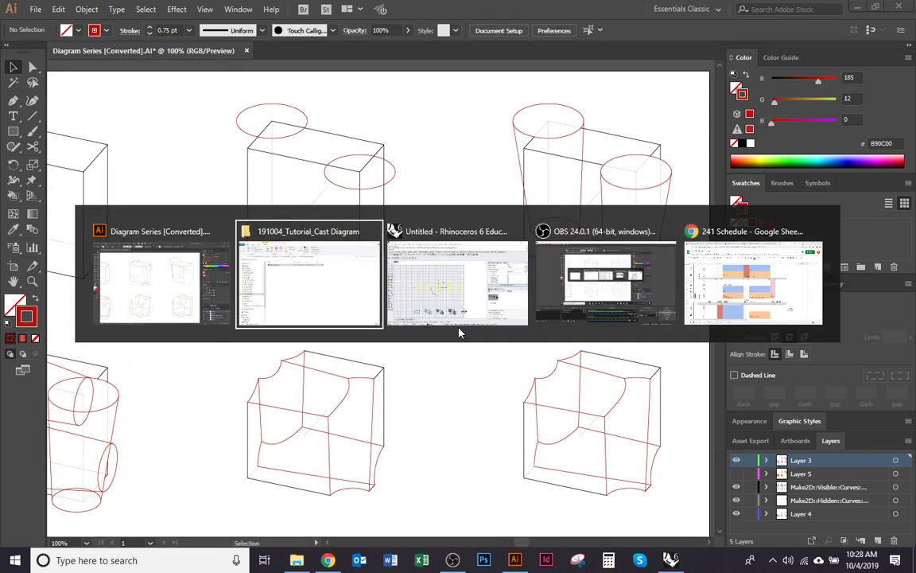